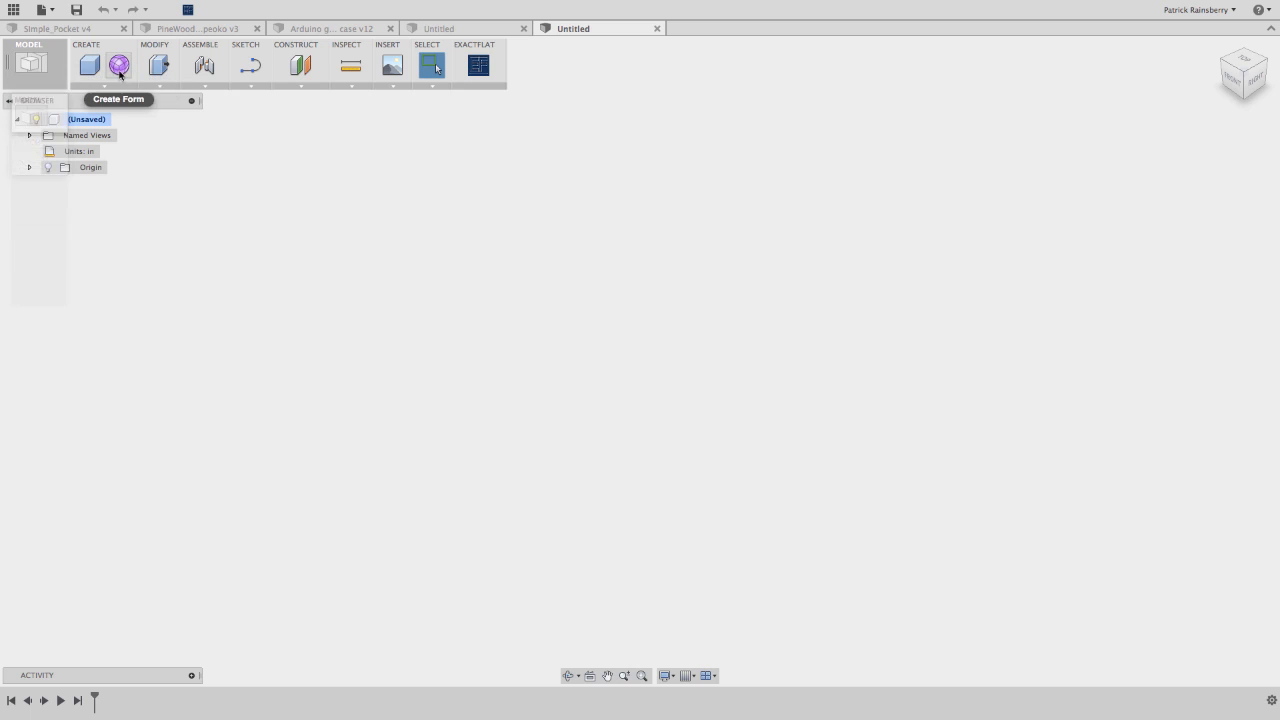
- Create a new form and begin a T-Spline box with the 2-Point rectangle type
left_click(119, 65)
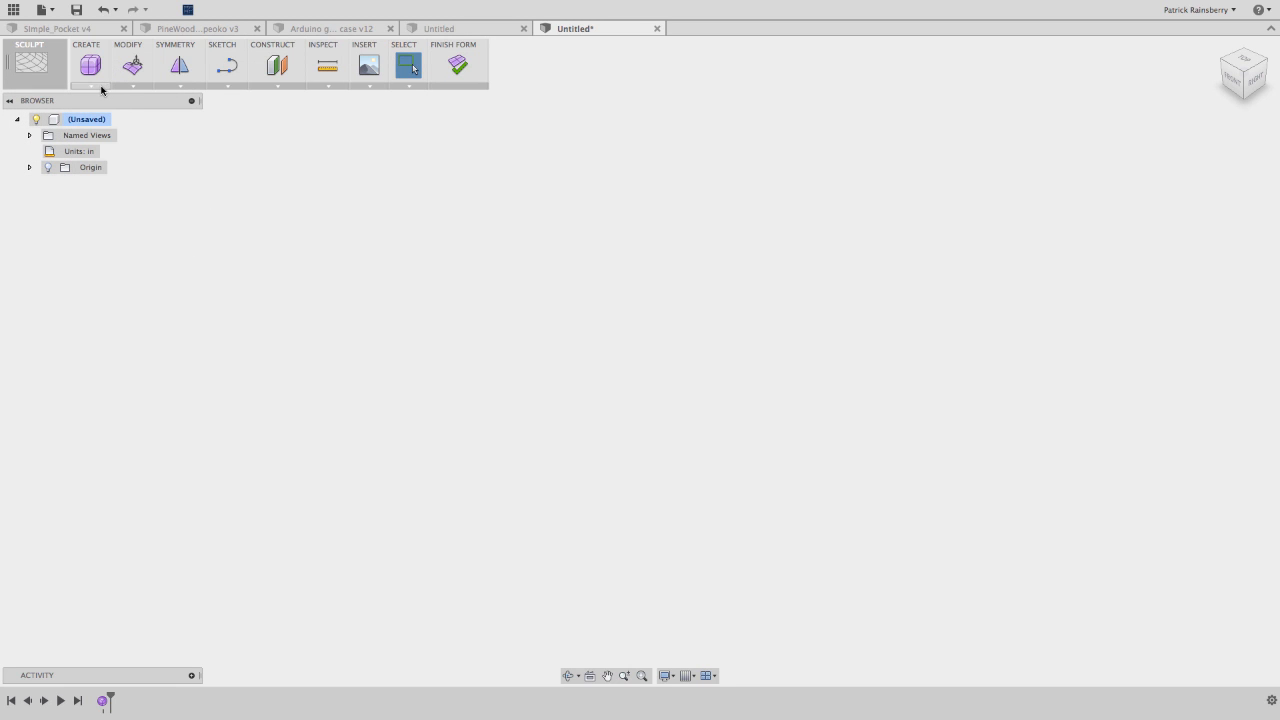
left_click(101, 88)
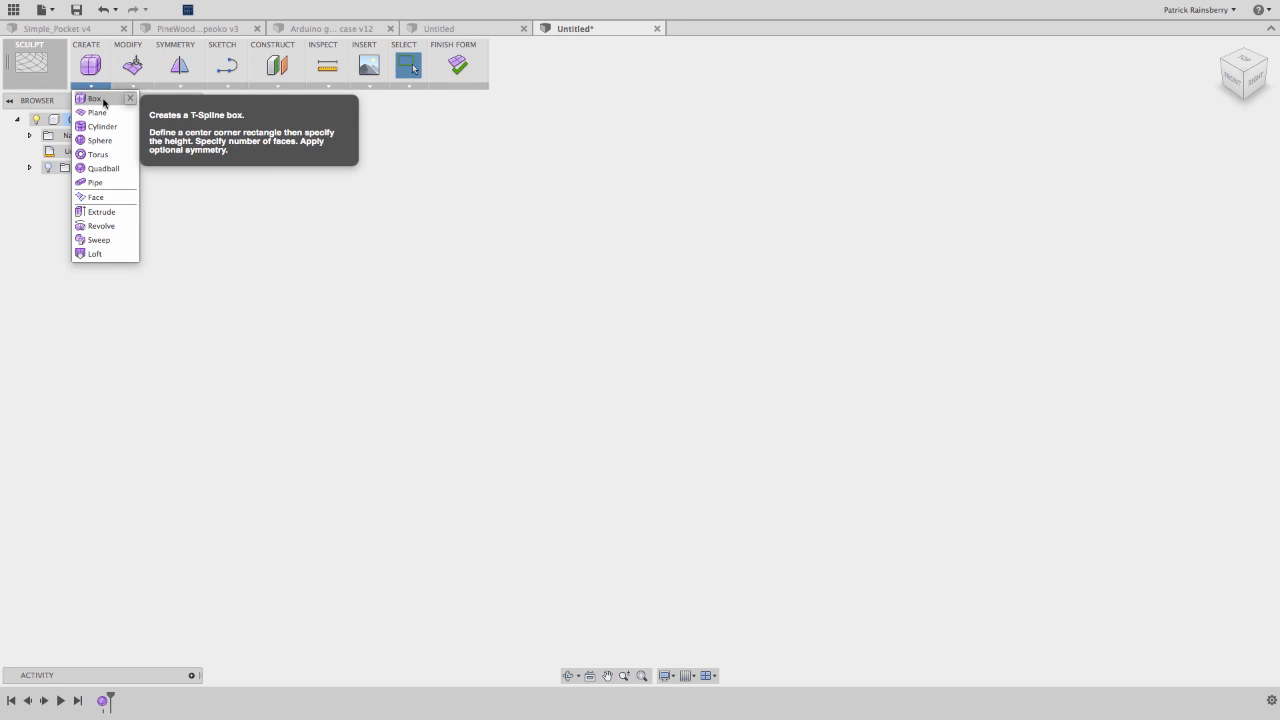
left_click(95, 99)
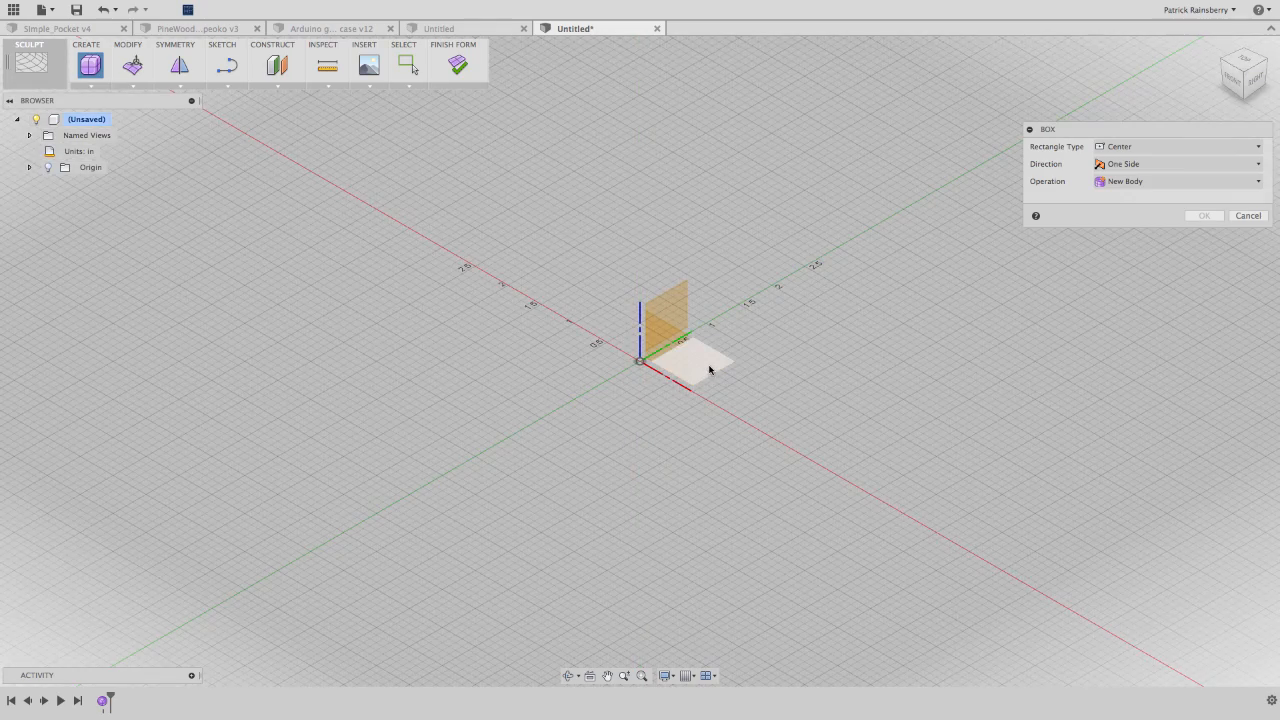
left_click(1124, 147)
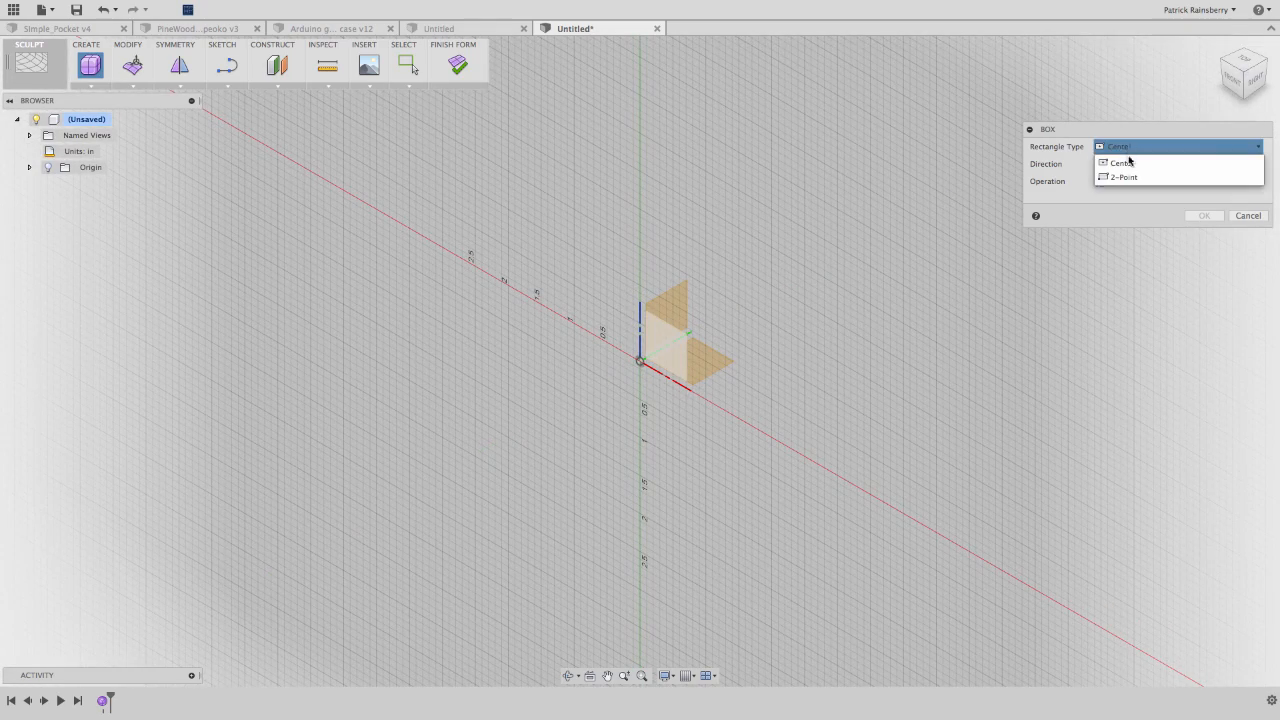
left_click(1132, 178)
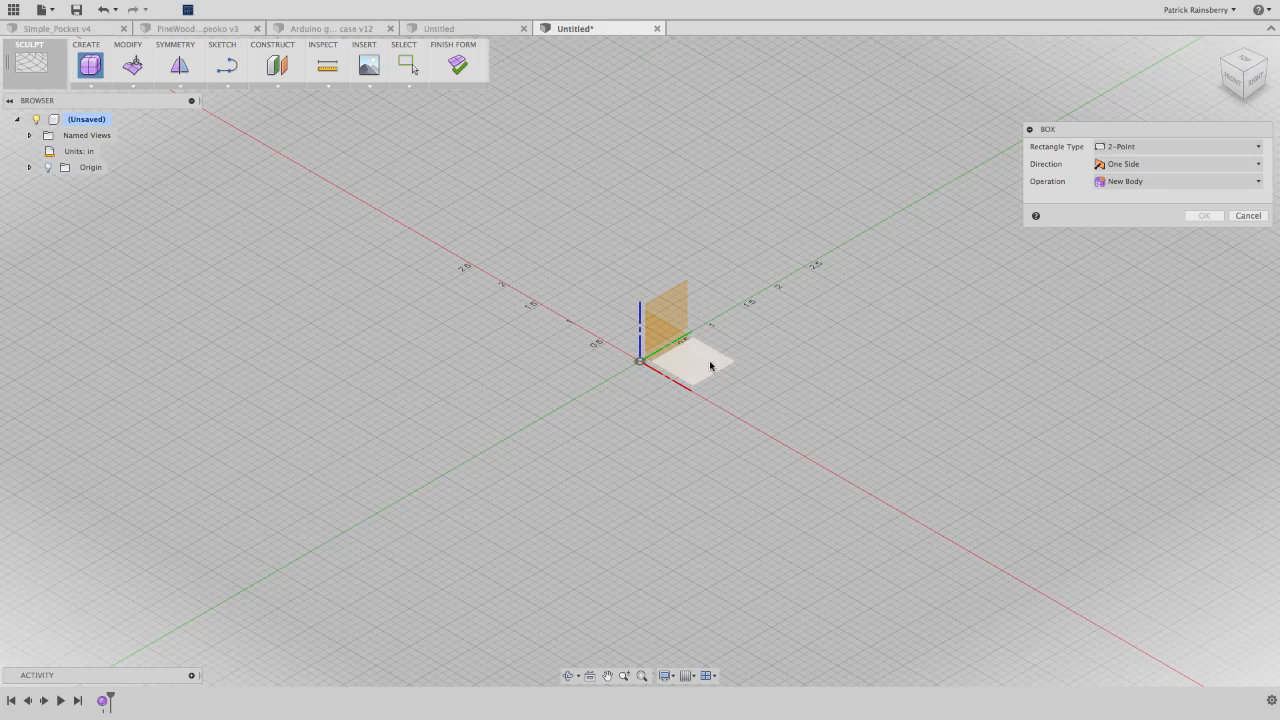
- Define the box on the horizontal plane from the origin, 7 in long, 2.75 in wide and 3 in high
left_click(710, 366)
left_click(644, 362)
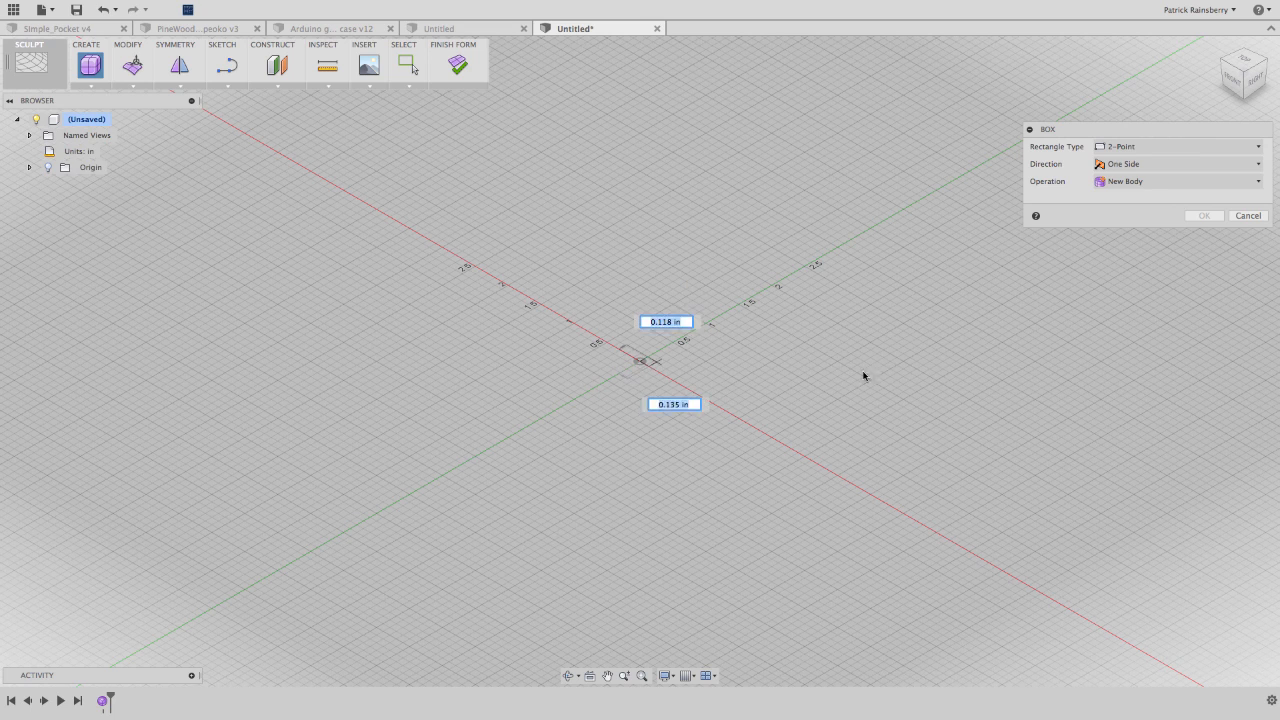
type("7")
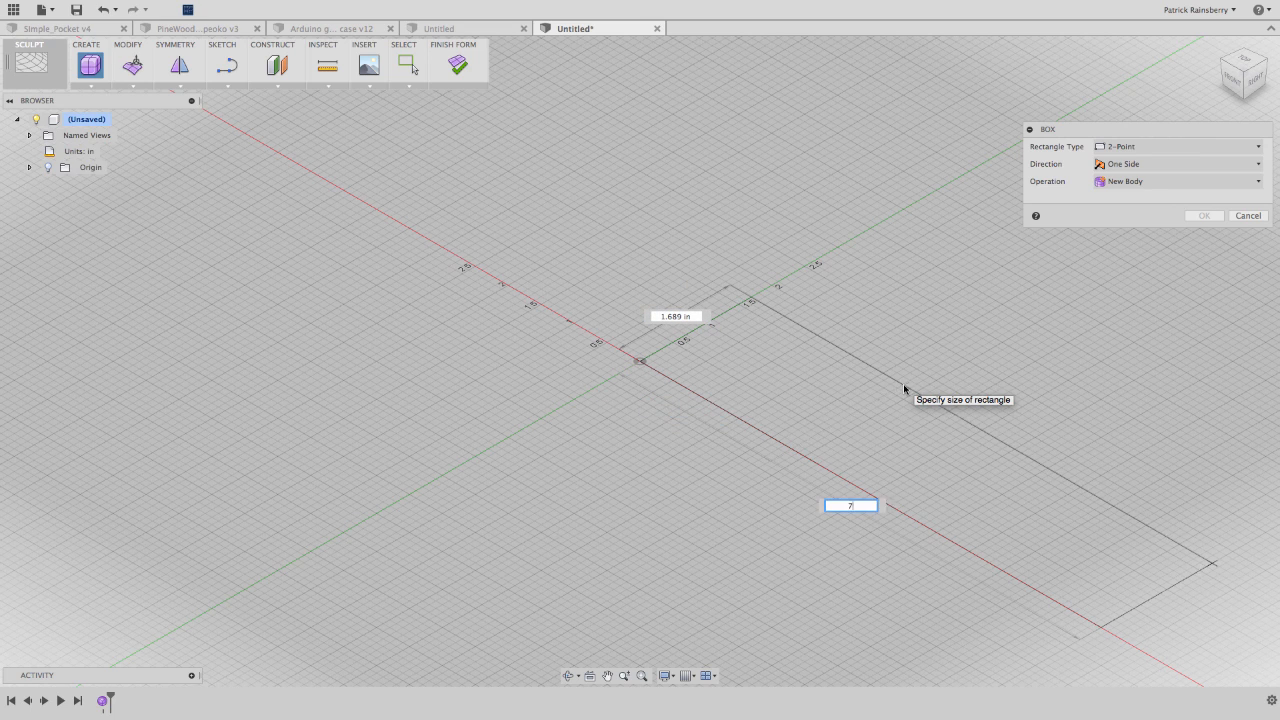
key("Tab")
type("2")
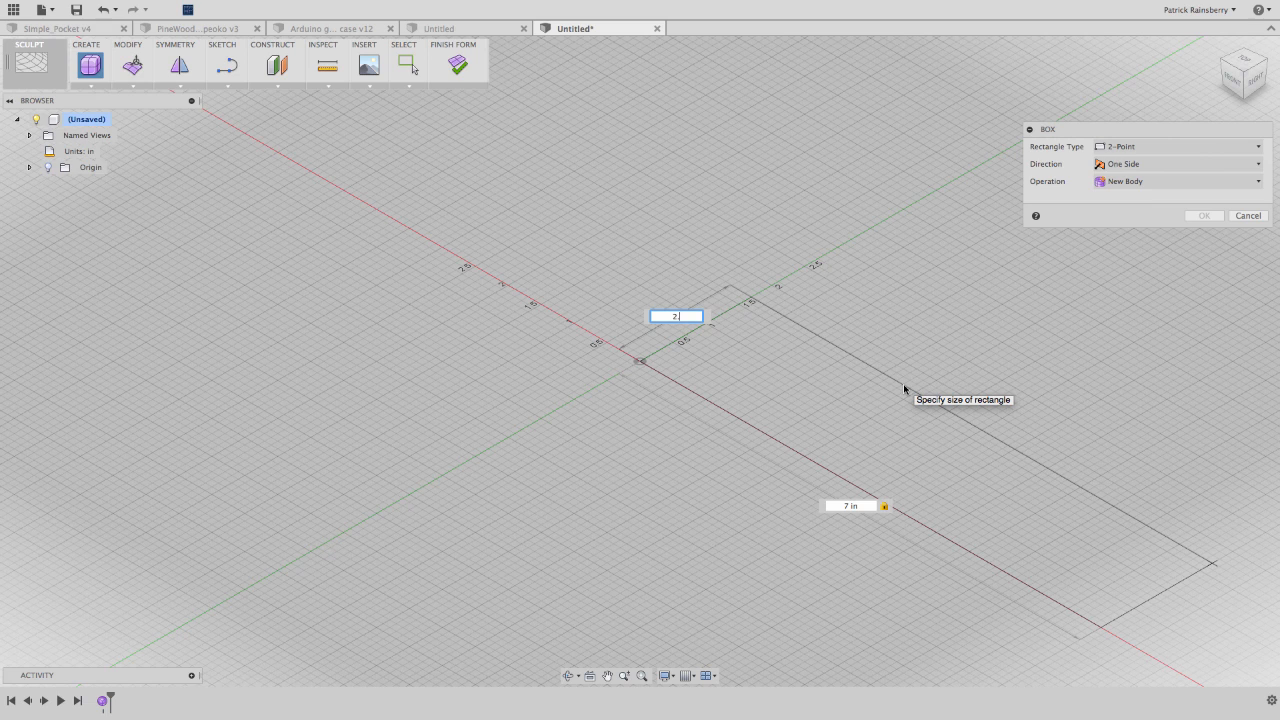
type(".75")
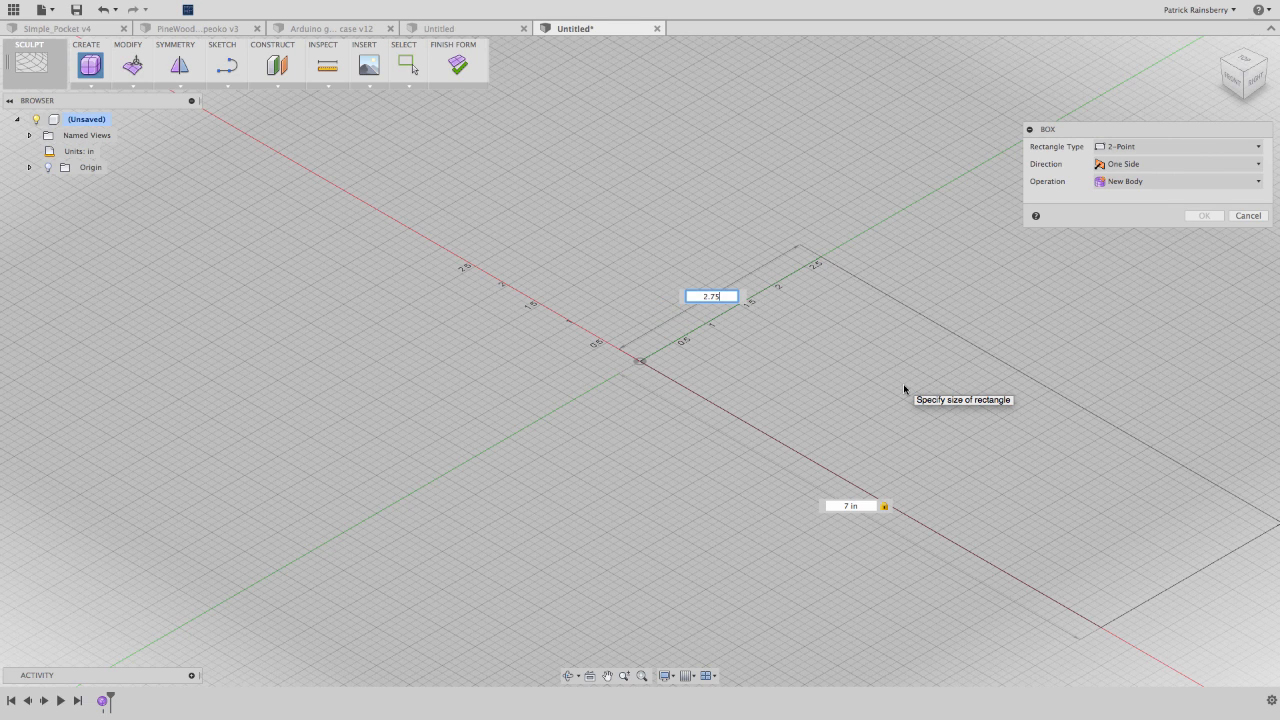
key("Tab")
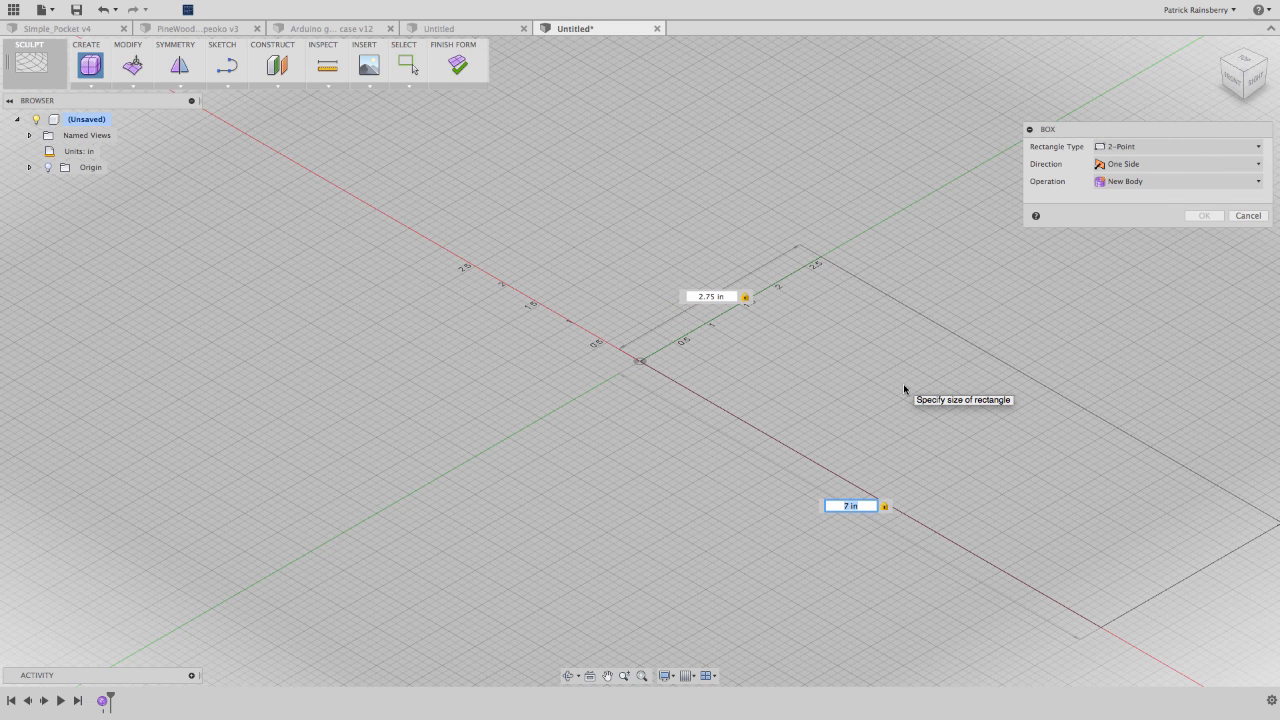
key("Return")
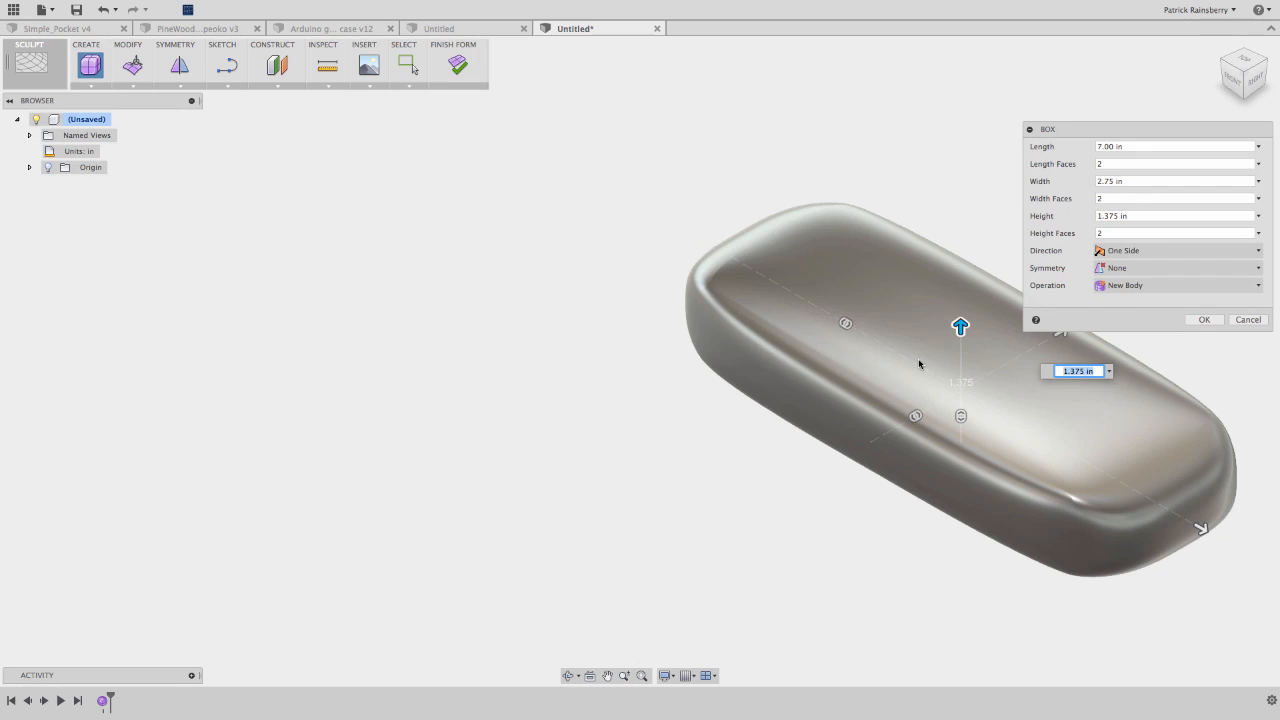
scroll(951, 228, "right", 10)
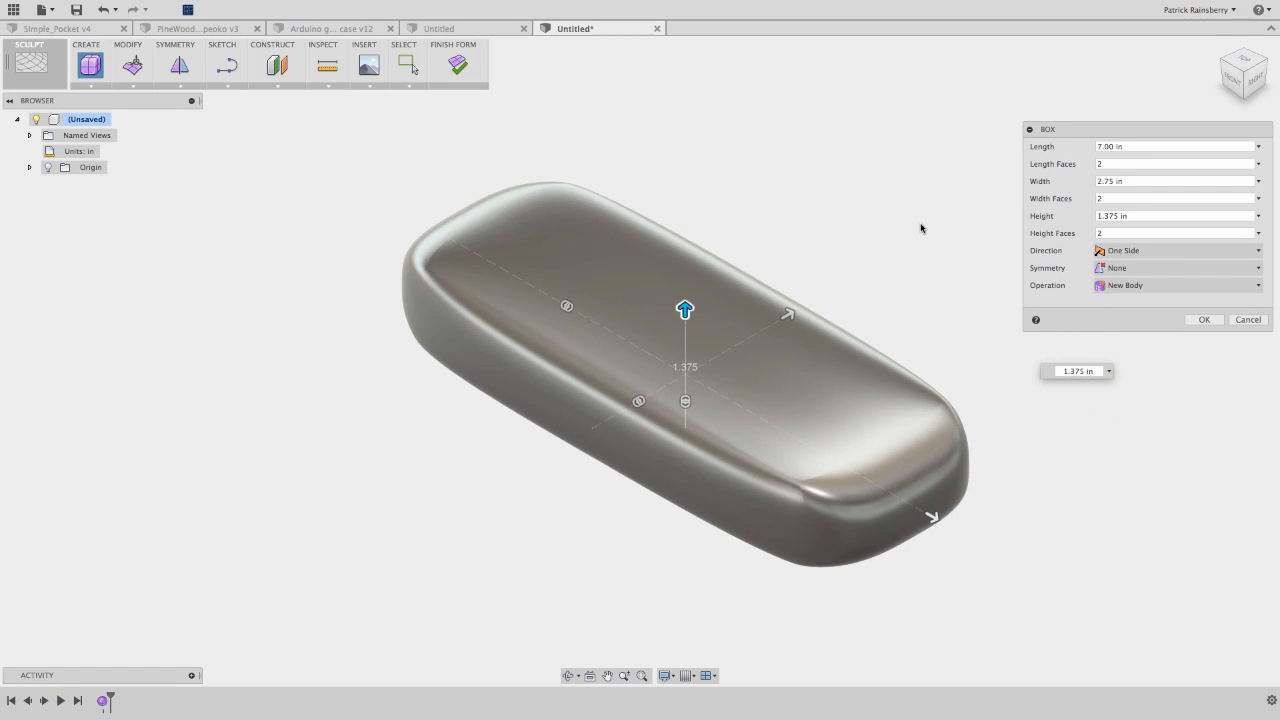
left_click(1108, 215)
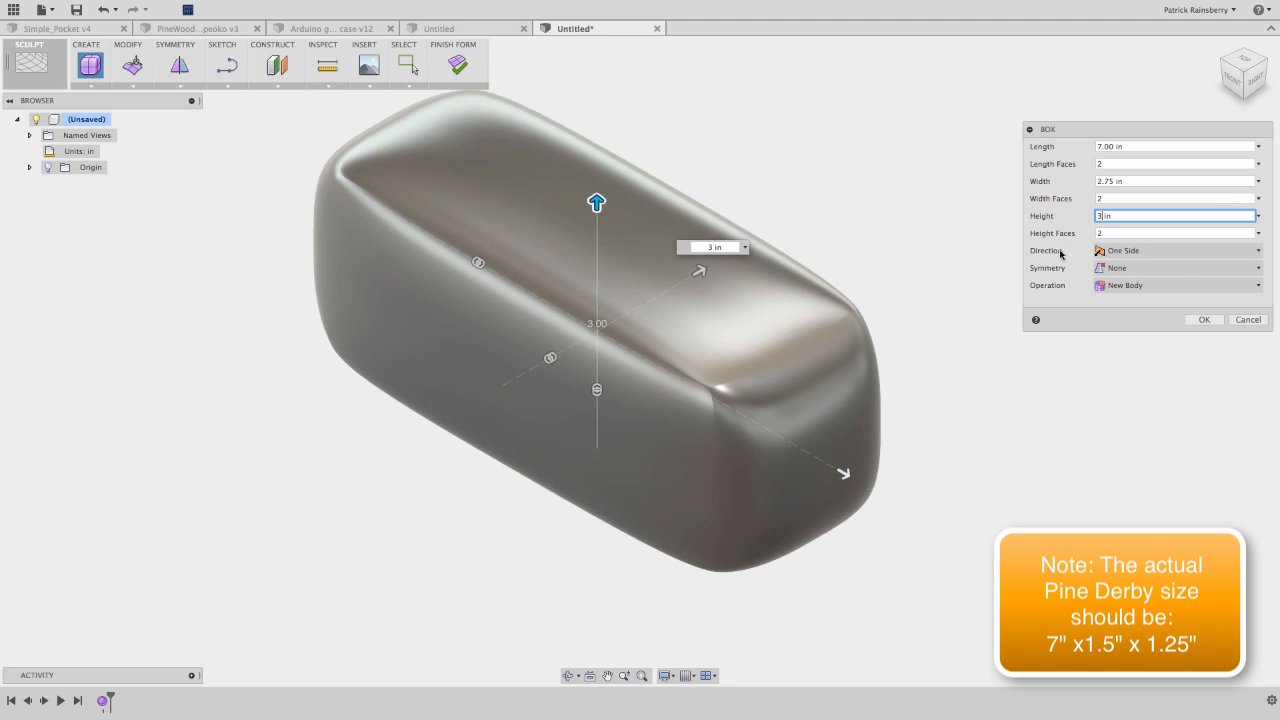
- Switch the visual style to Shaded with Visible Edges Only and accept the box
left_click(665, 675)
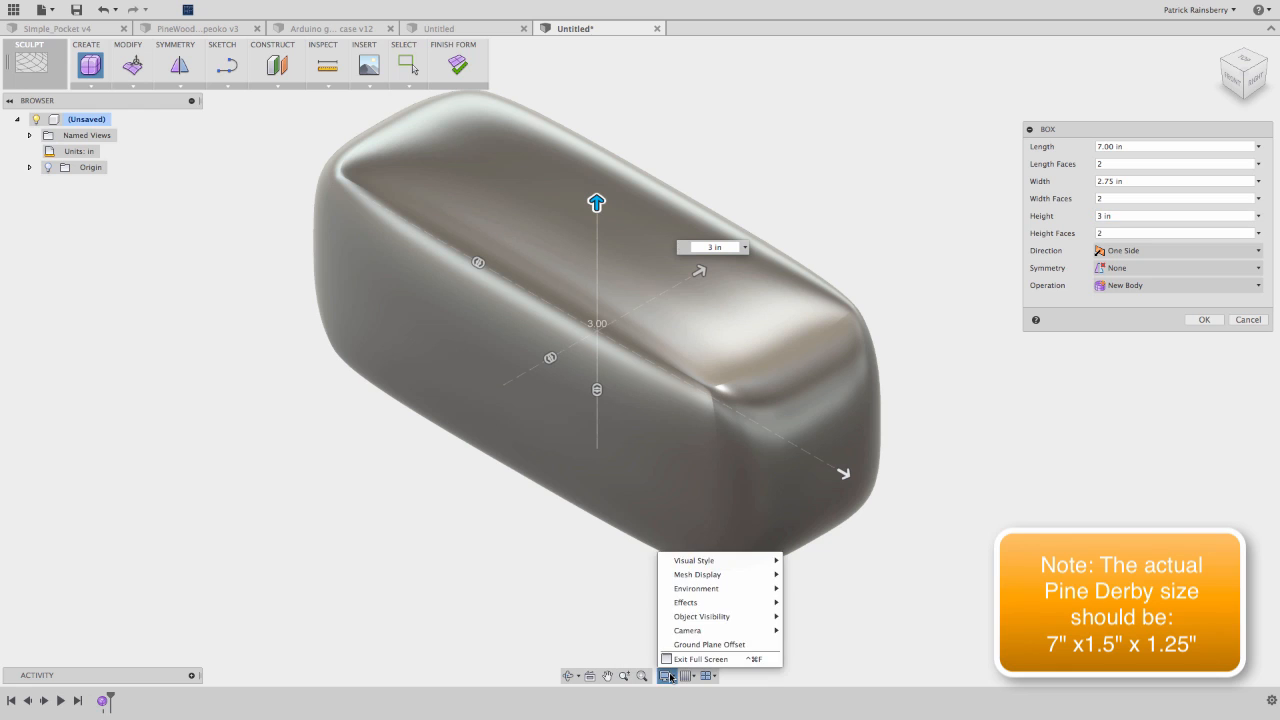
mouse_move(727, 566)
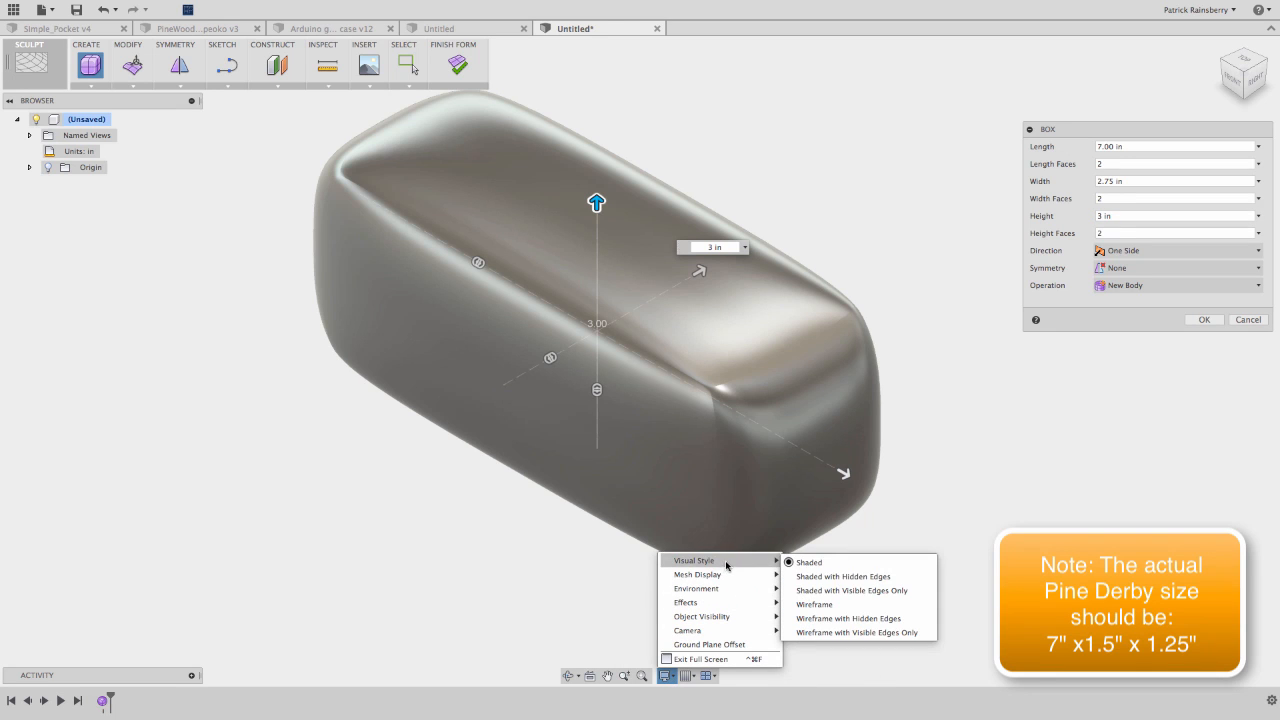
left_click(800, 590)
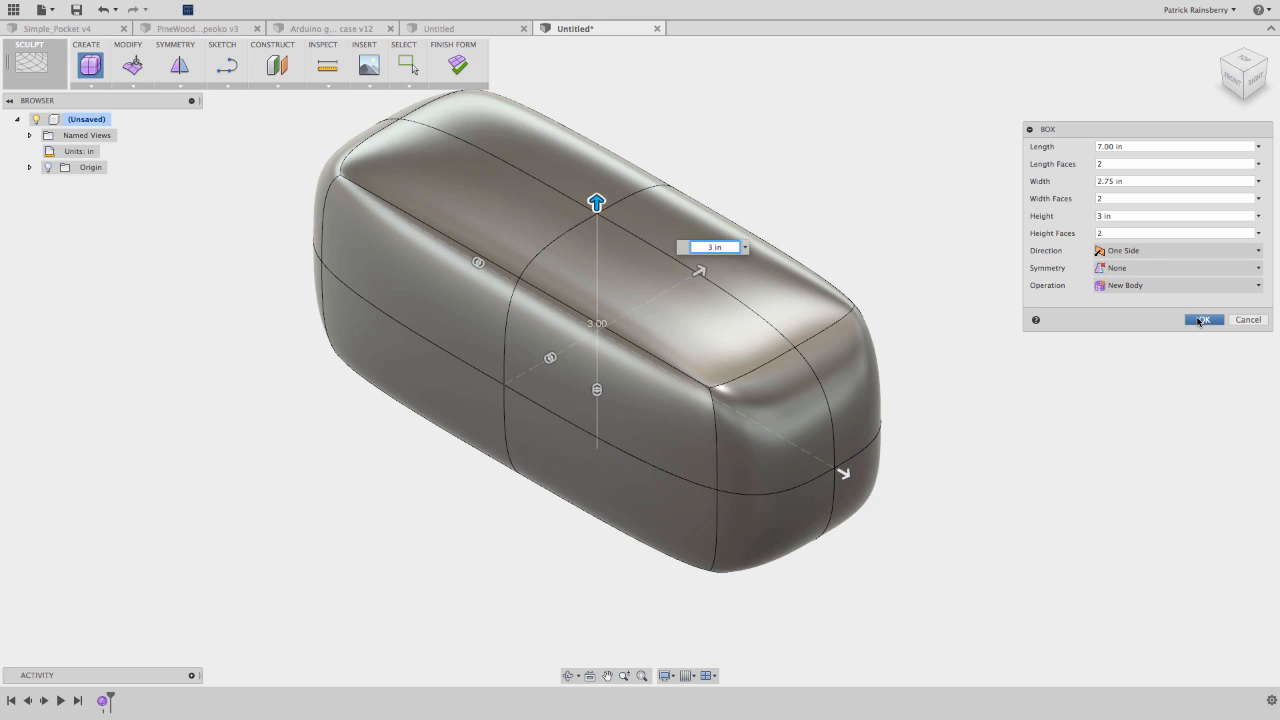
left_click(1199, 320)
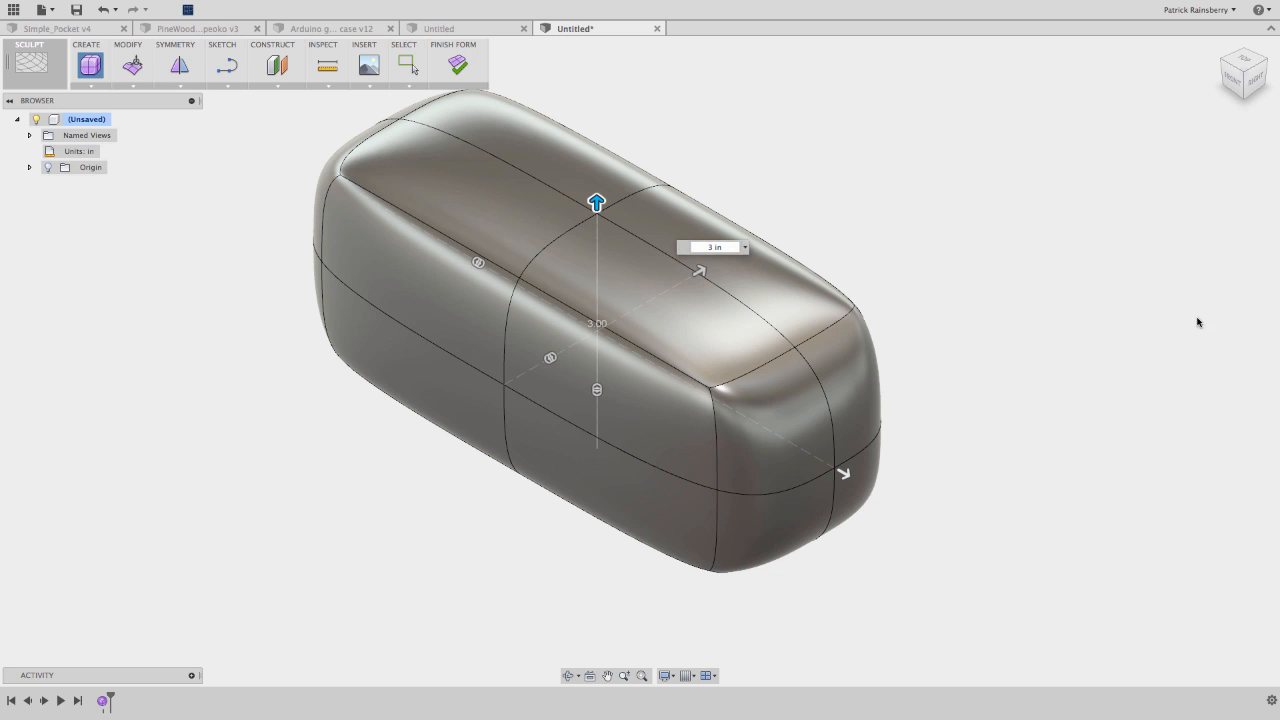
- Apply internal mirror symmetry along the body's length using two adjacent top faces on either side of the centre line
left_click(183, 87)
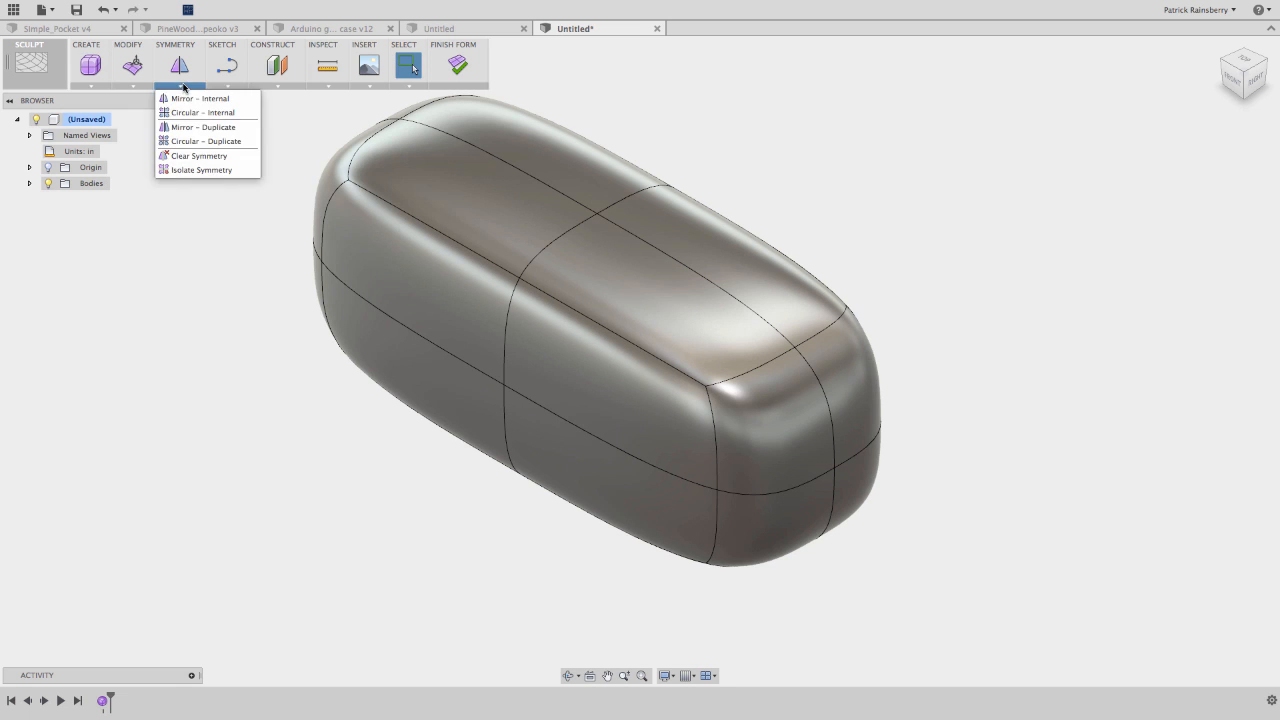
left_click(180, 97)
left_click(671, 279)
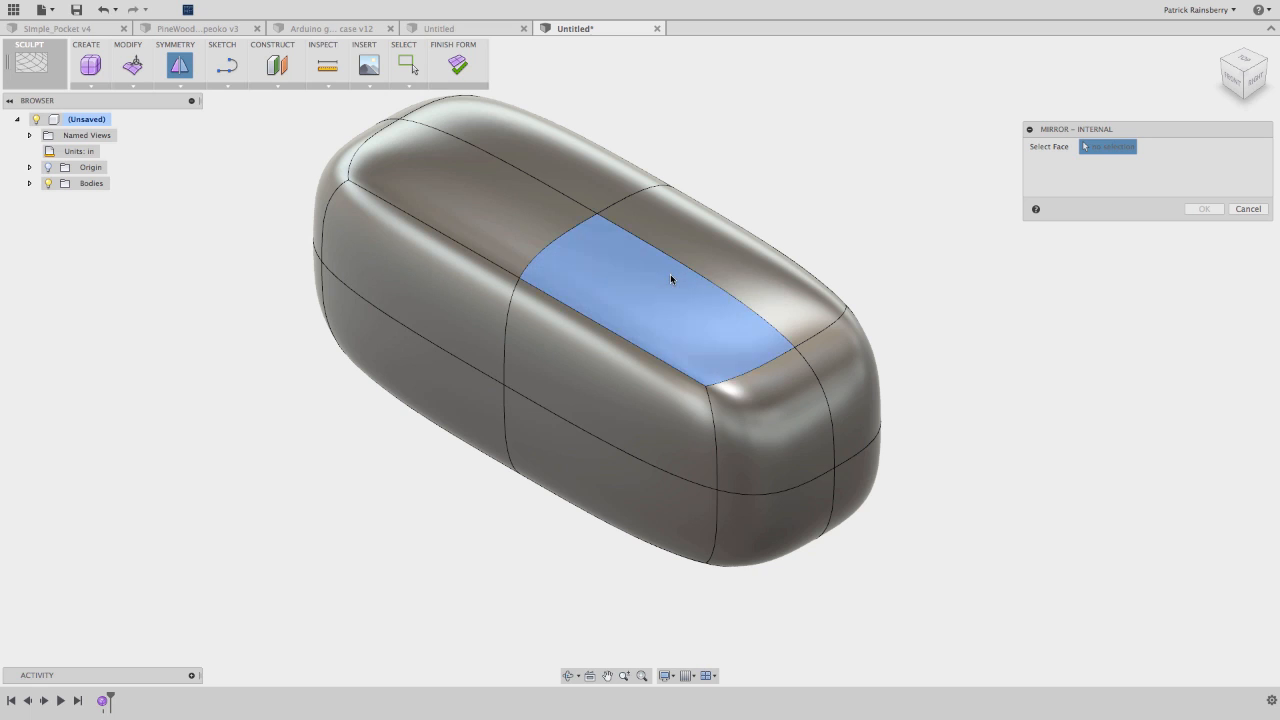
left_click(741, 257)
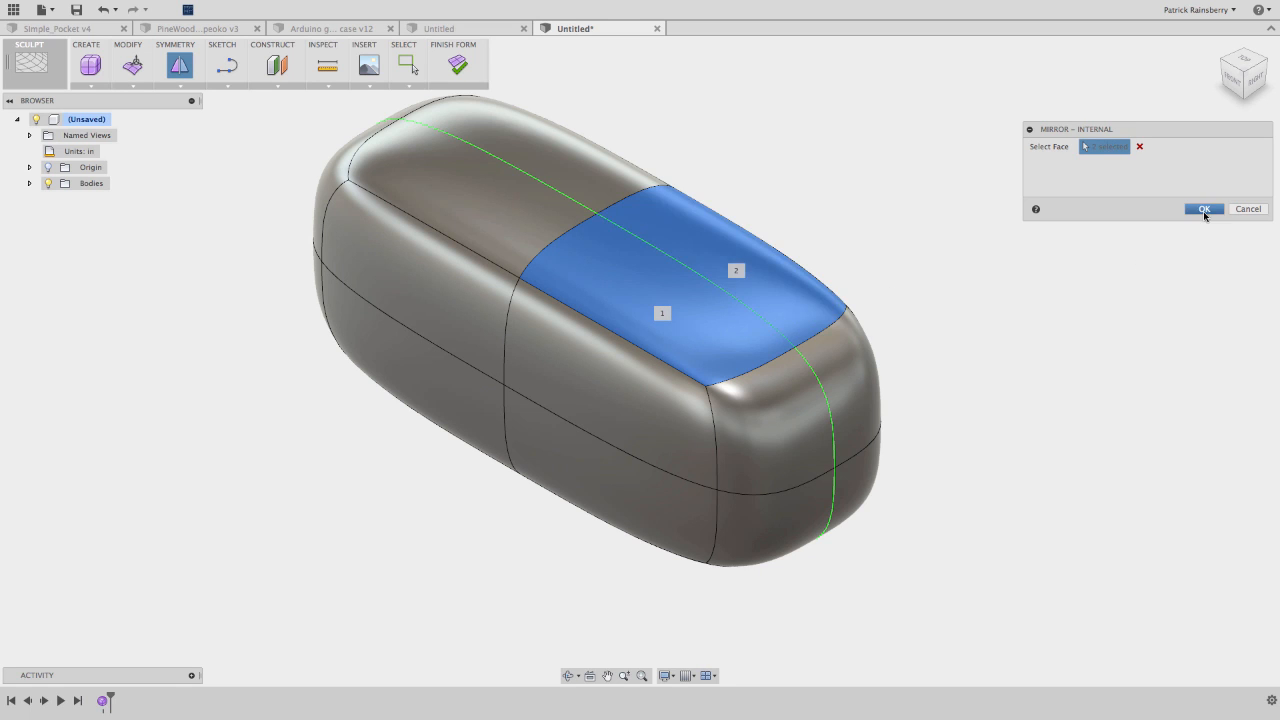
left_click(1204, 208)
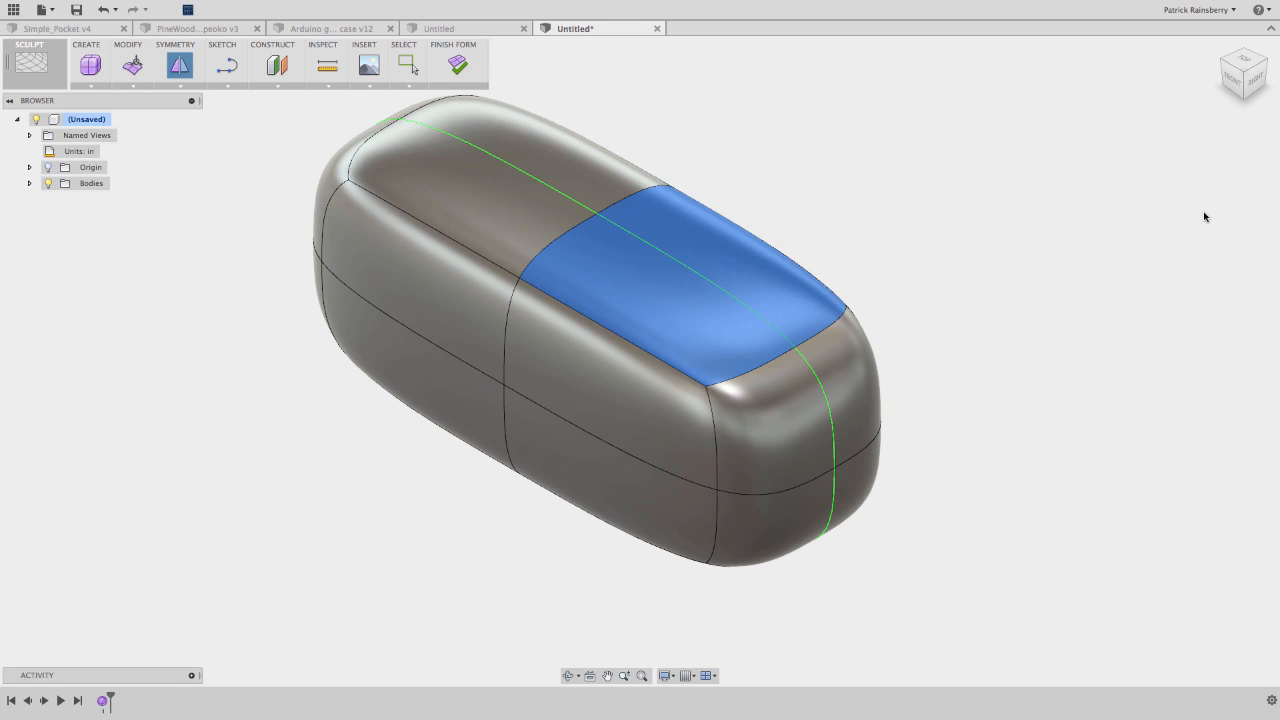
- Crease the edges around the whole bottom perimeter of the body to make its underside flat
left_click(125, 87)
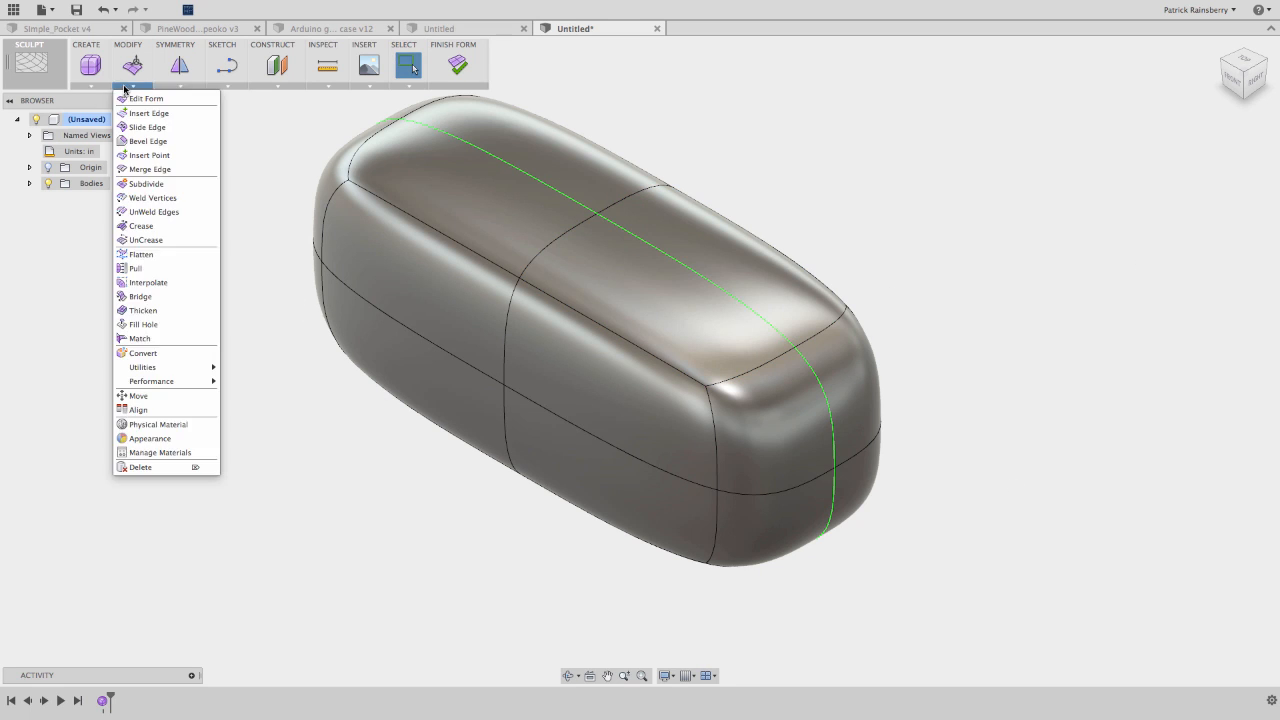
left_click(148, 226)
scroll(405, 497, "down", 10, "shift")
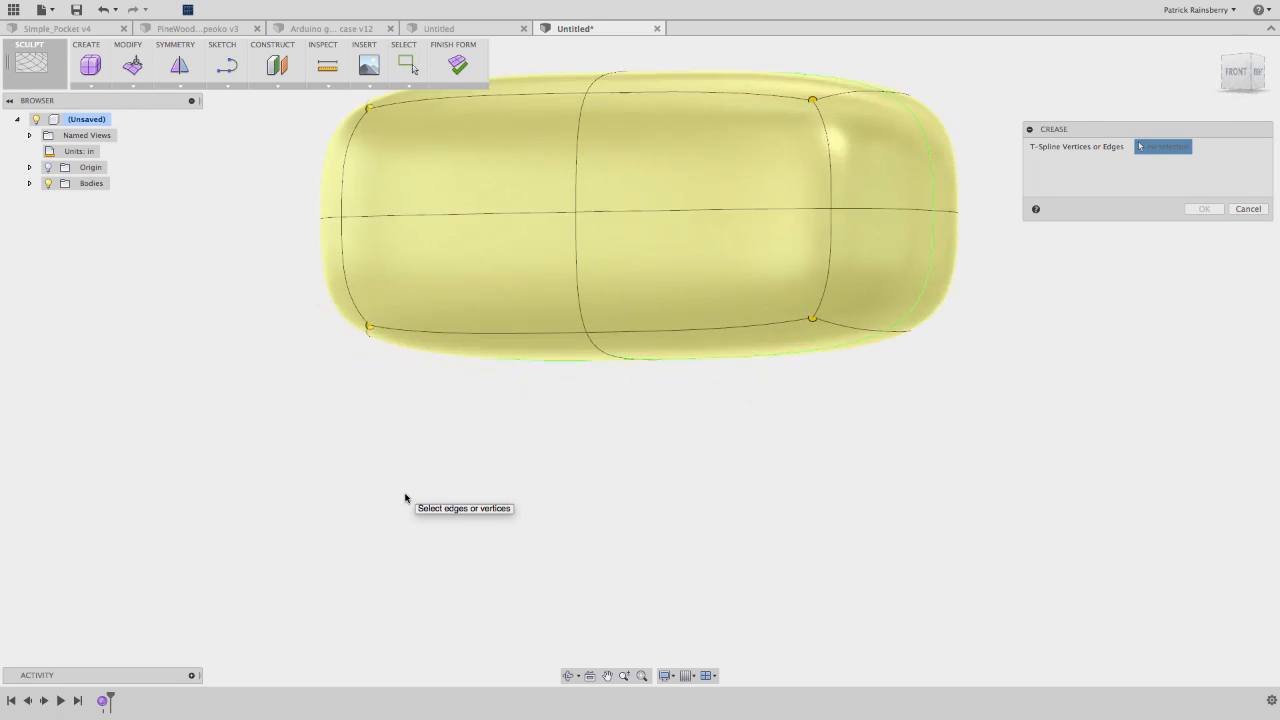
left_click(461, 305)
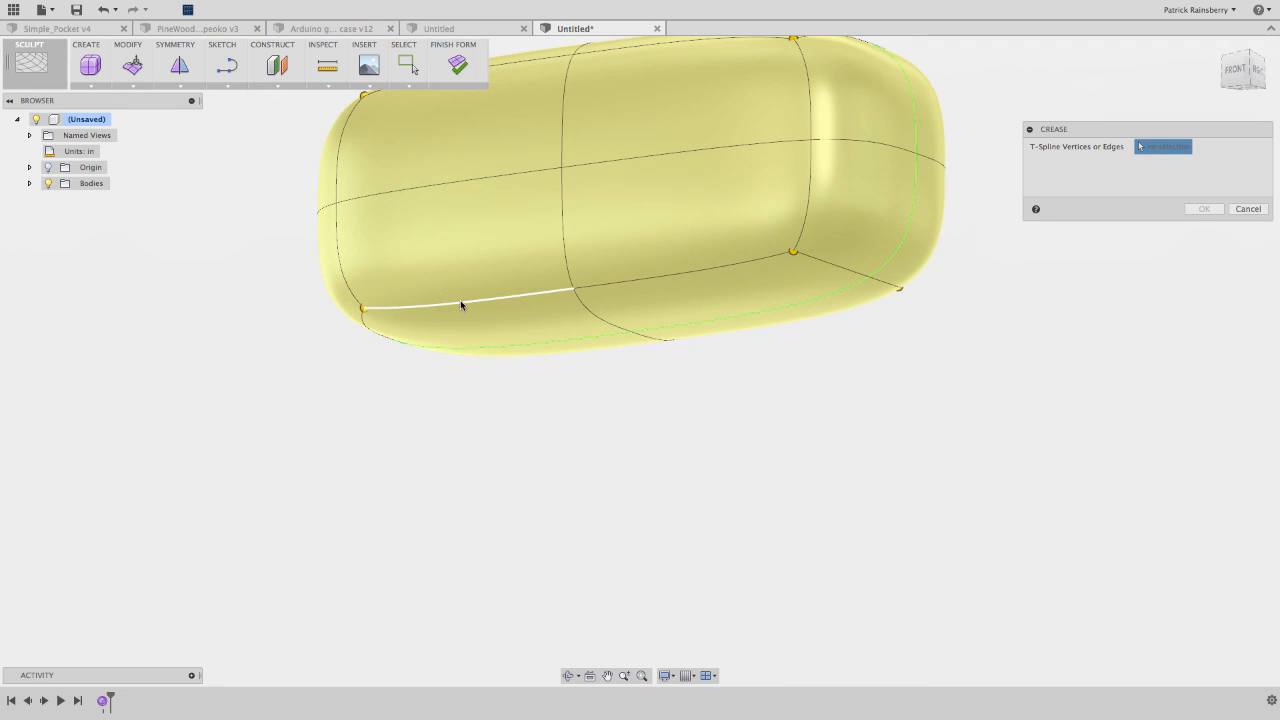
left_click(364, 324)
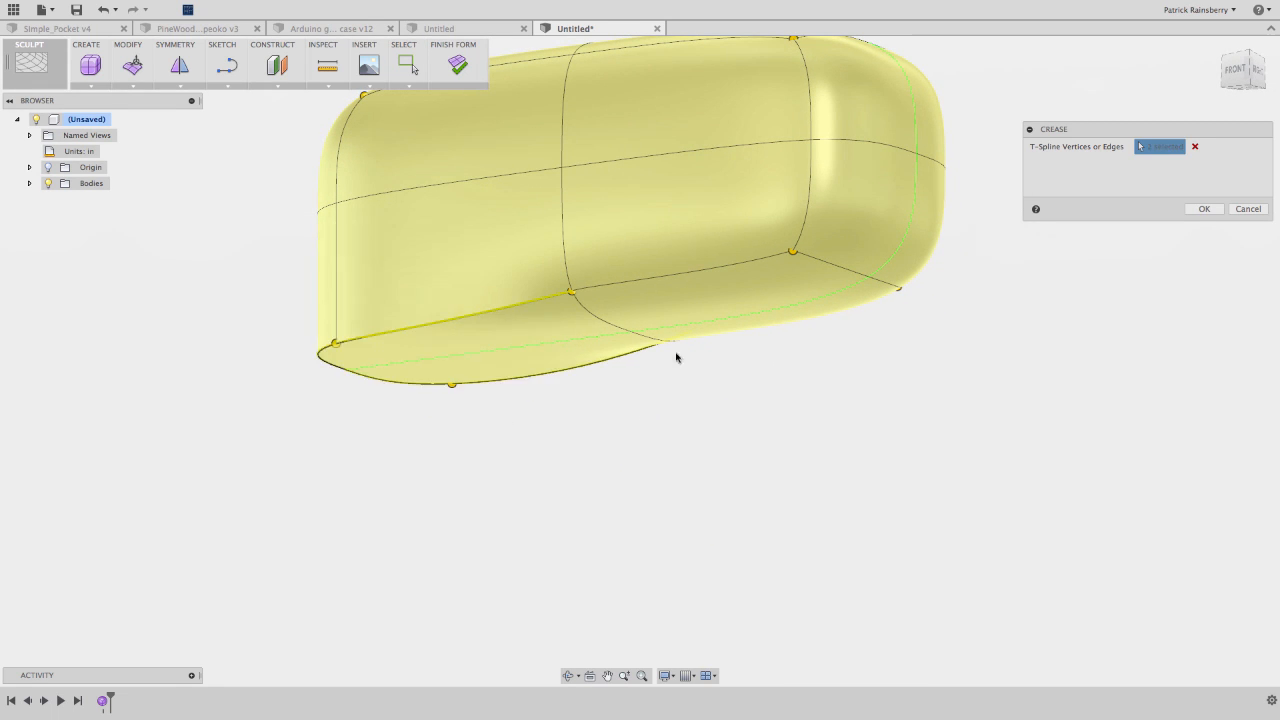
left_click(650, 262)
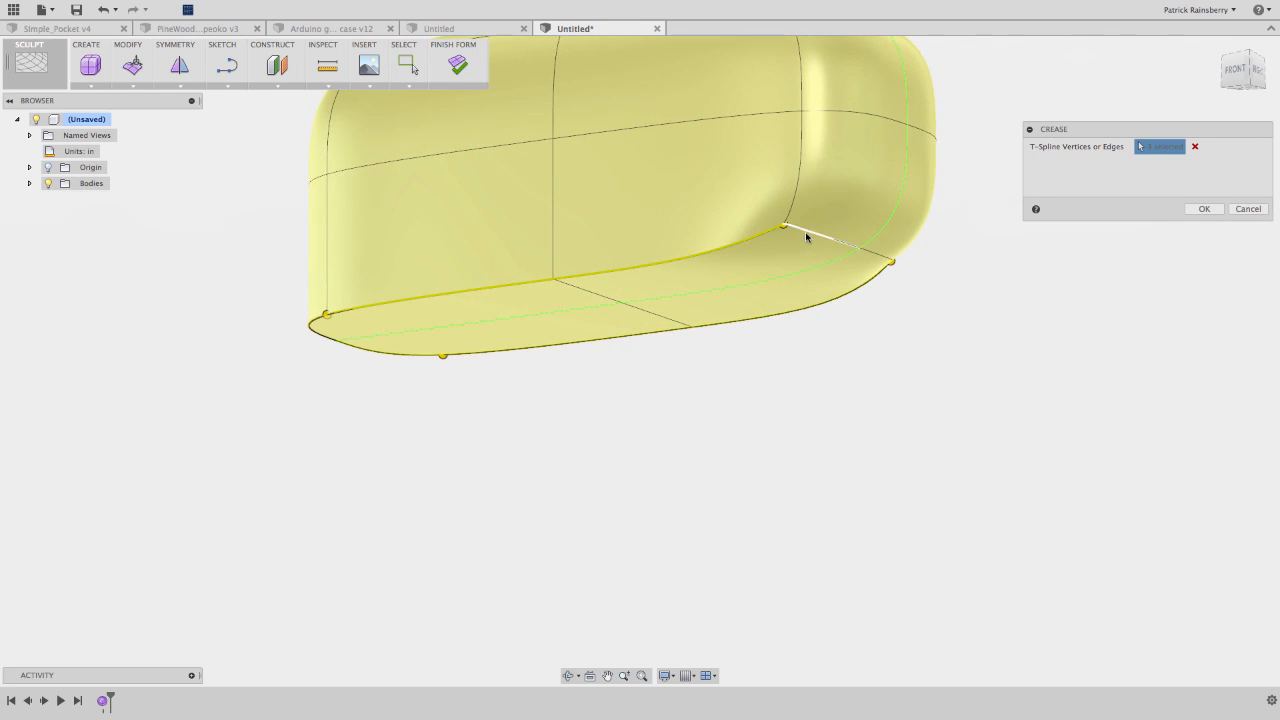
left_click(809, 234)
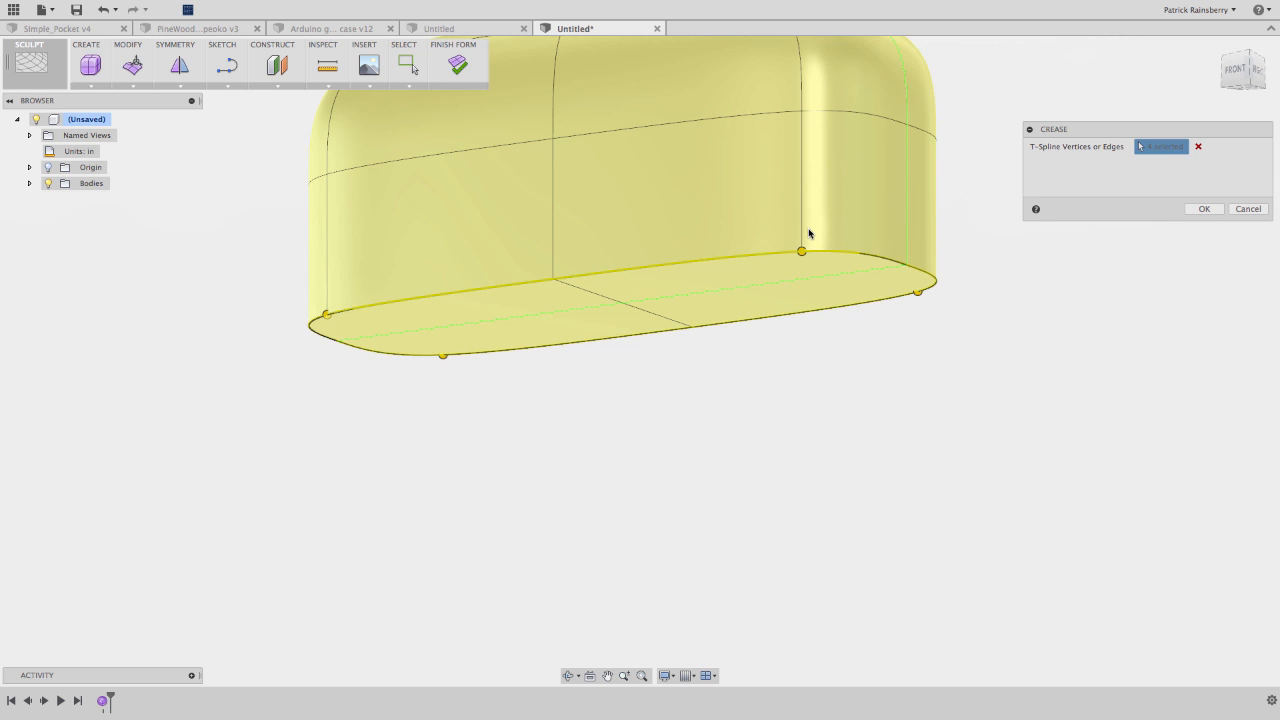
scroll(809, 234, "up", 10, "shift")
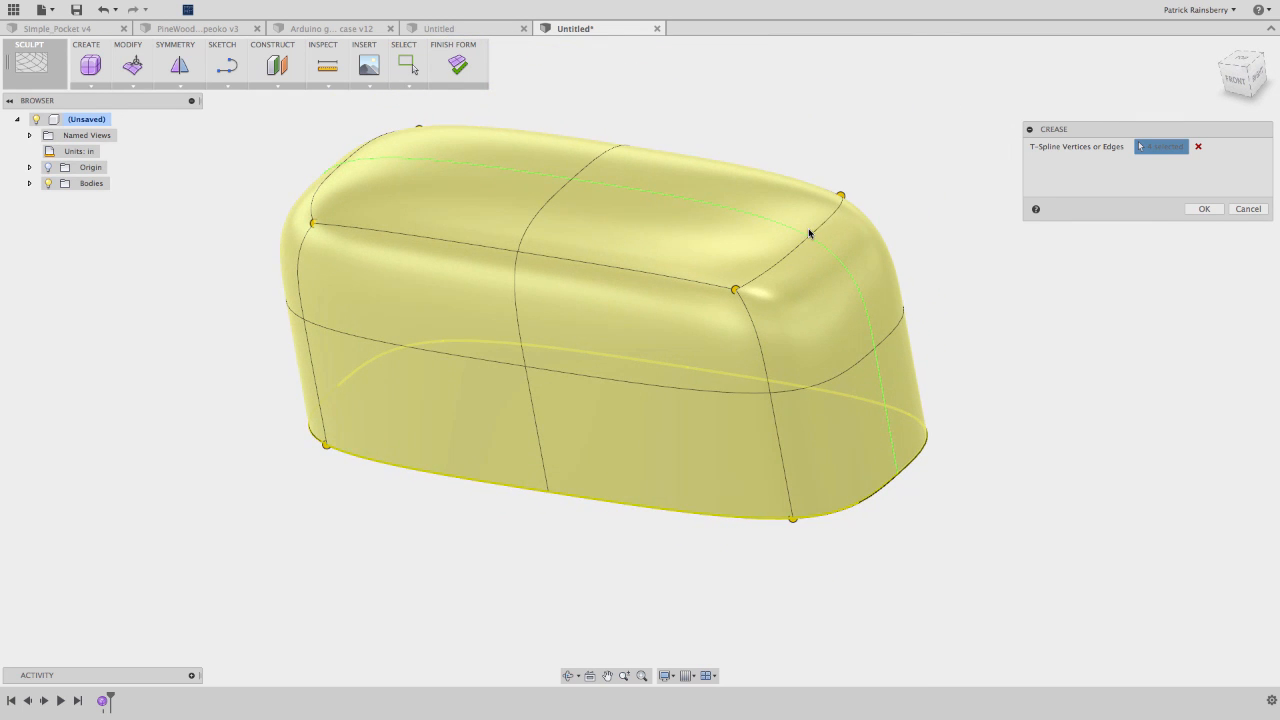
left_click(1204, 208)
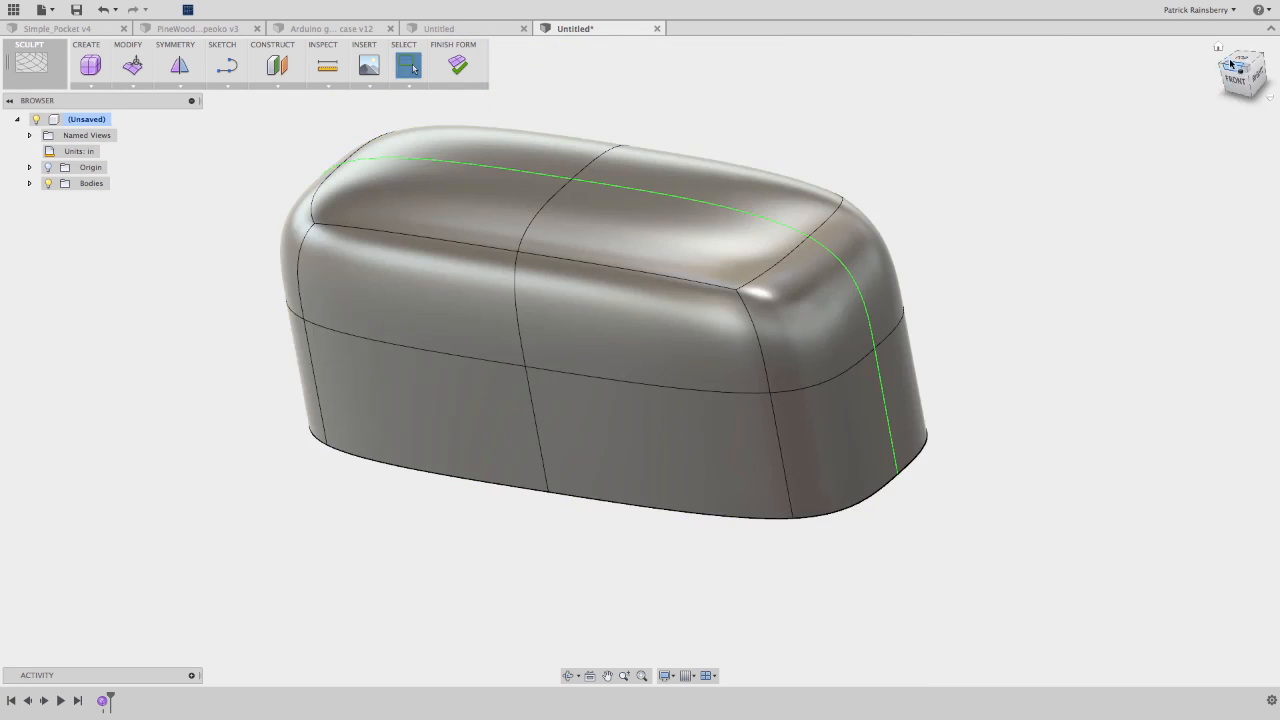
- Use Edit Form to lower the top cross edge at the near end of the body by about 0.935 in
left_click(1218, 47)
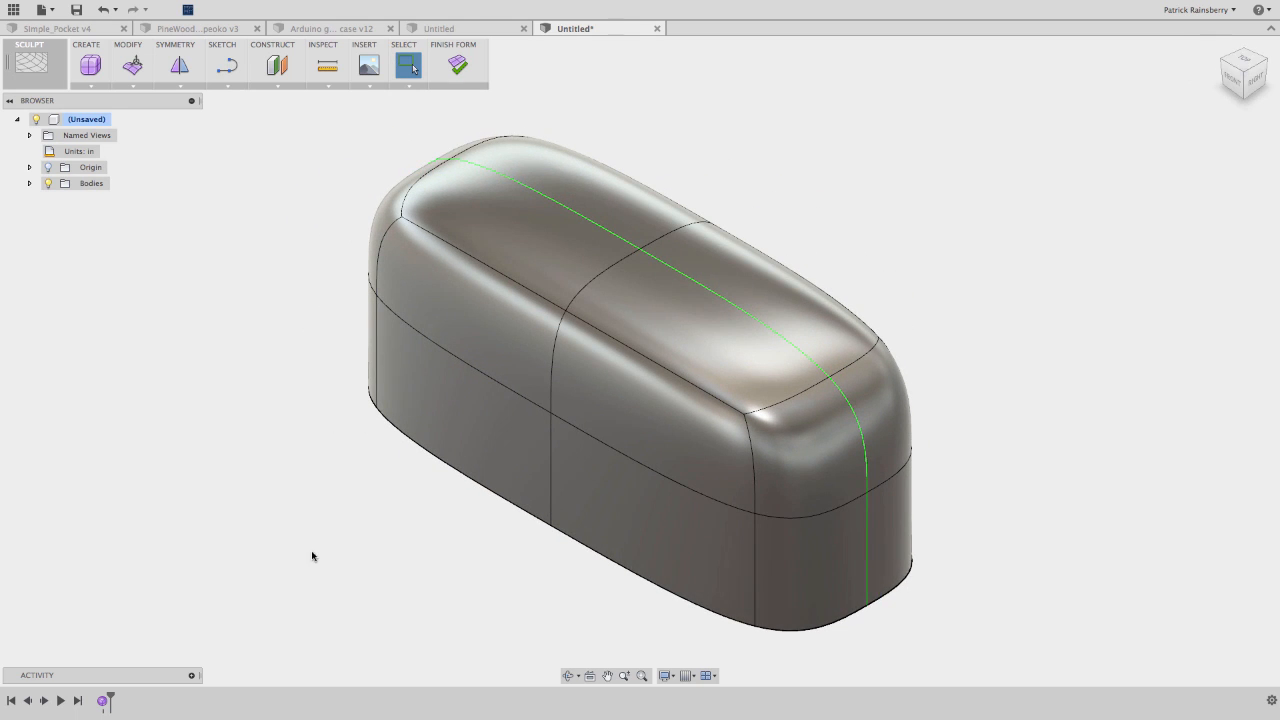
left_click(140, 66)
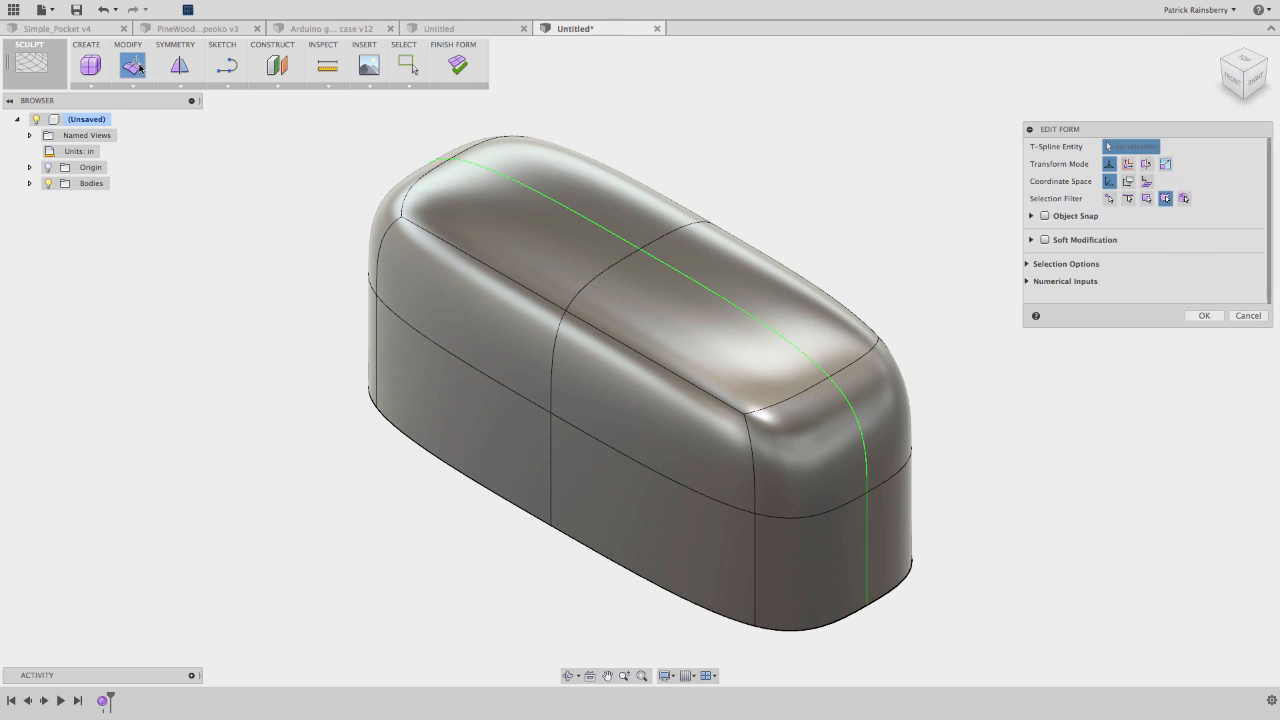
left_click(800, 404)
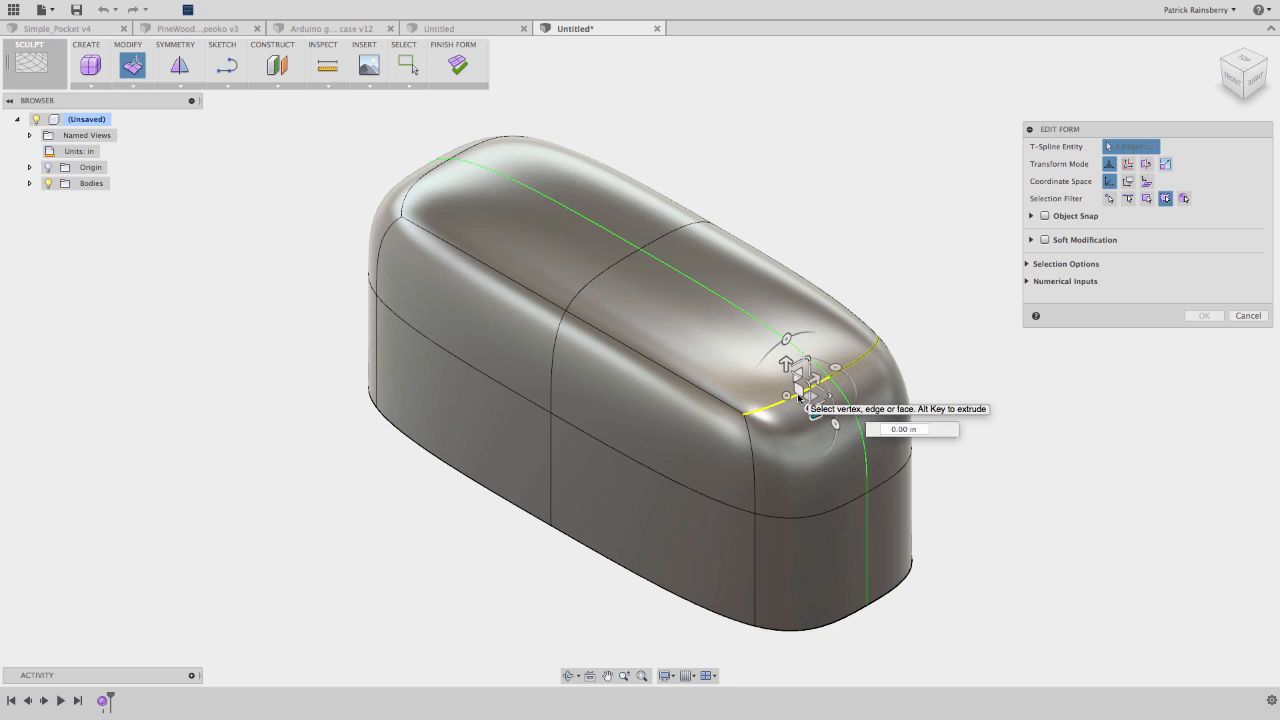
left_click_drag(787, 362, 788, 435)
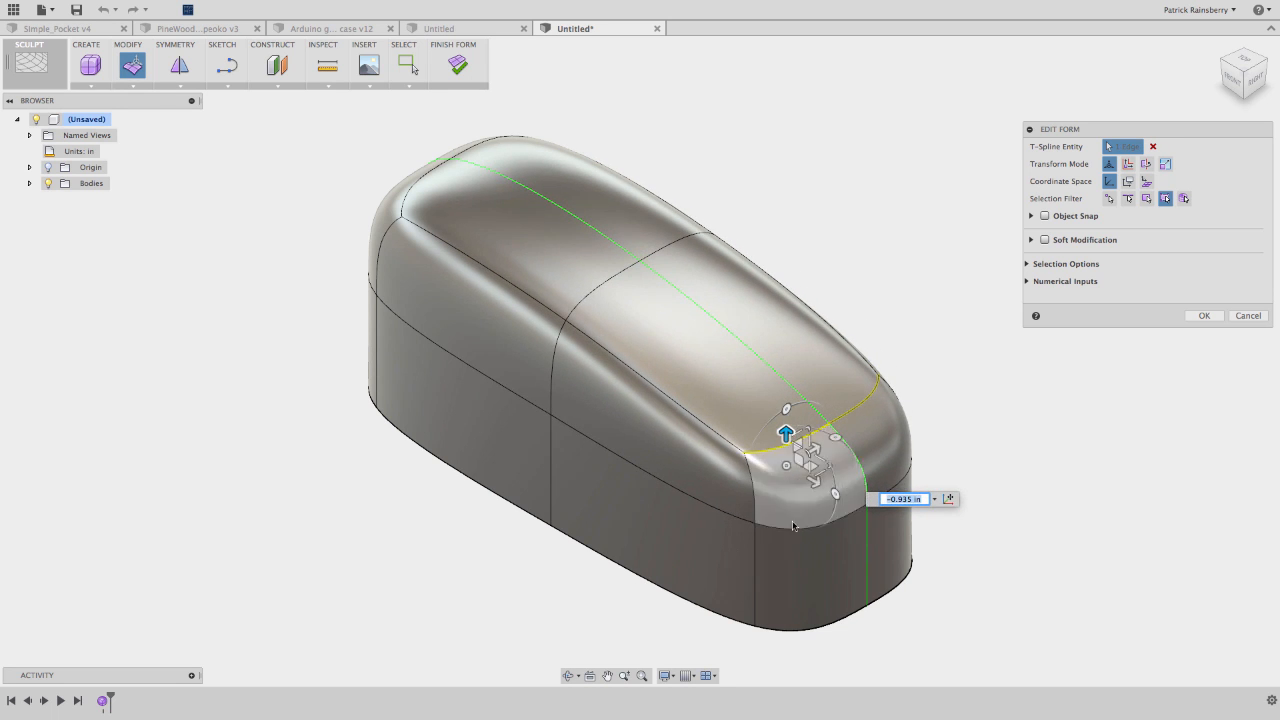
- Lower the mid-height edge on the same end of the body by about 0.733 in
left_click(794, 533)
middle_click_drag(794, 533, 814, 490)
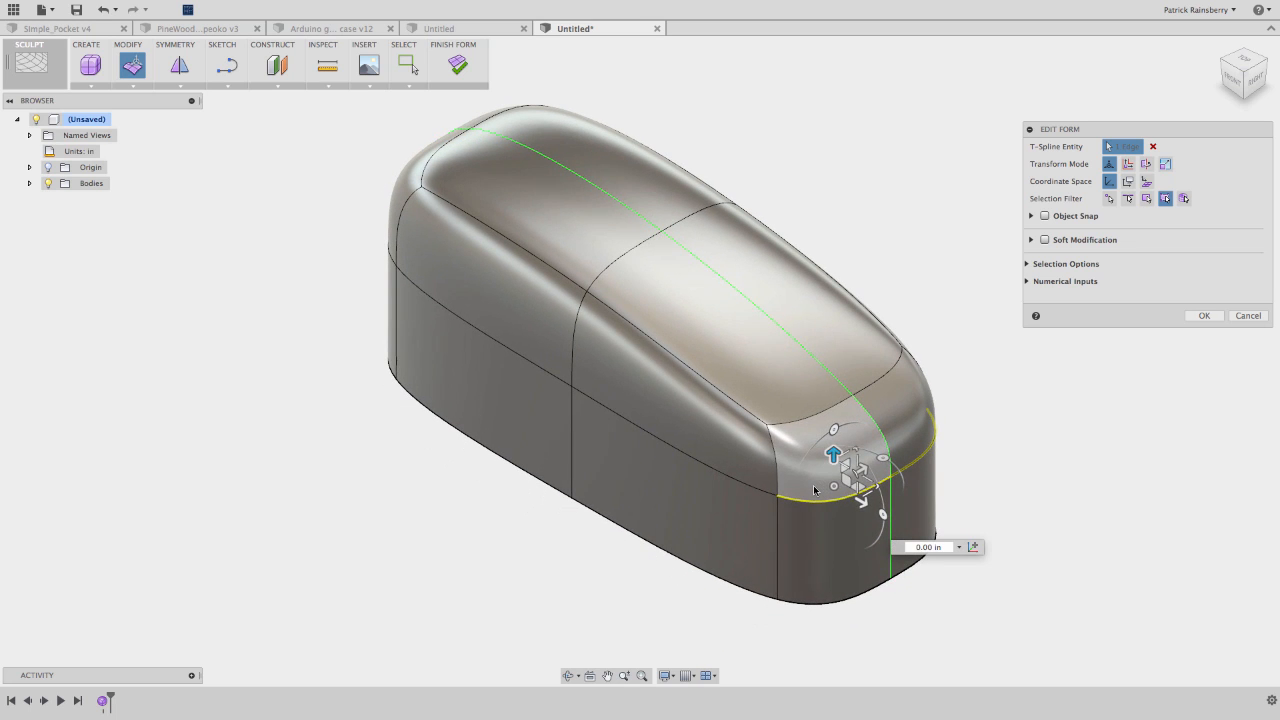
left_click_drag(832, 456, 832, 512)
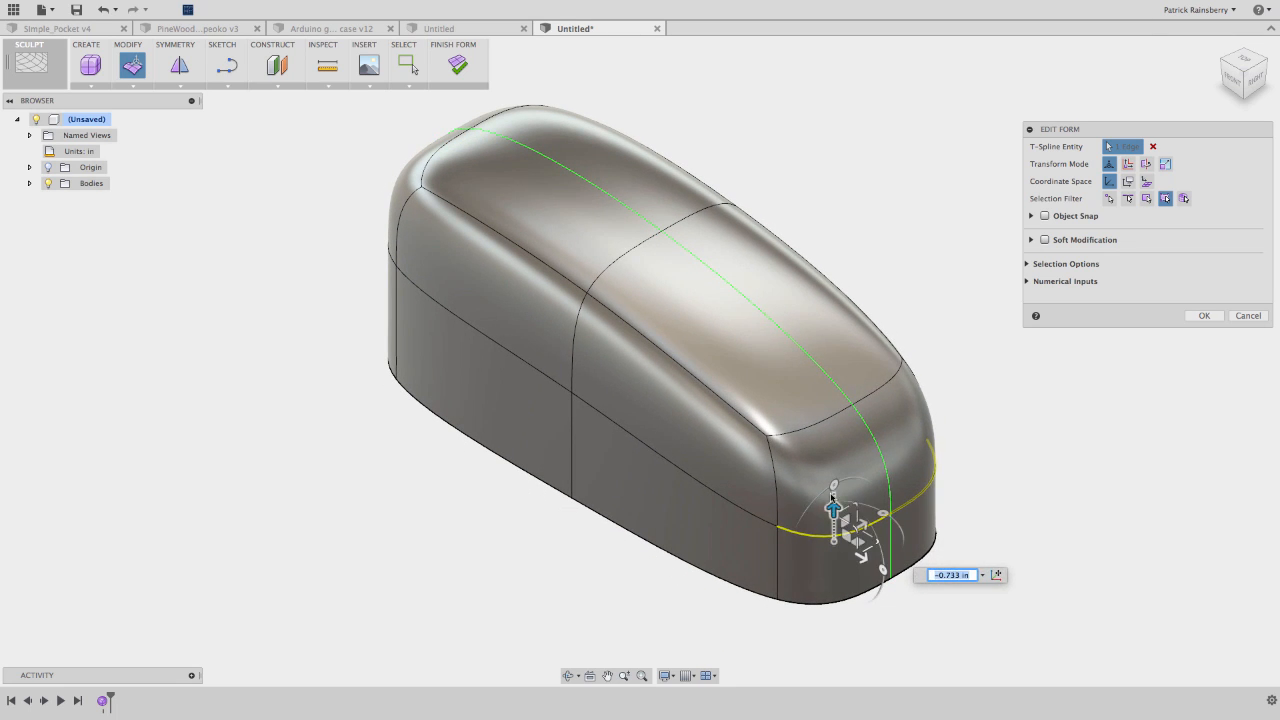
- Lower the top cross edge and the mid-height edge at the far end of the body together by about 1.095 in
middle_click_drag(460, 183, 400, 182)
left_click(401, 172)
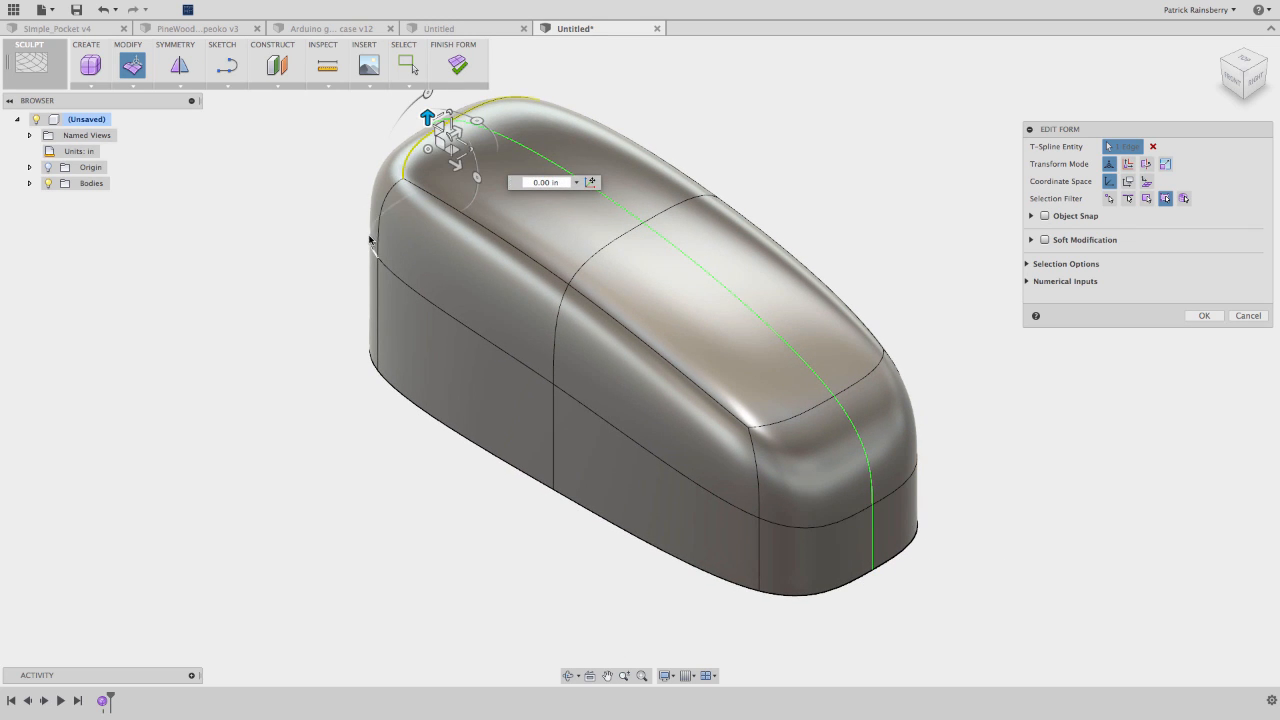
left_click(371, 240, "shift")
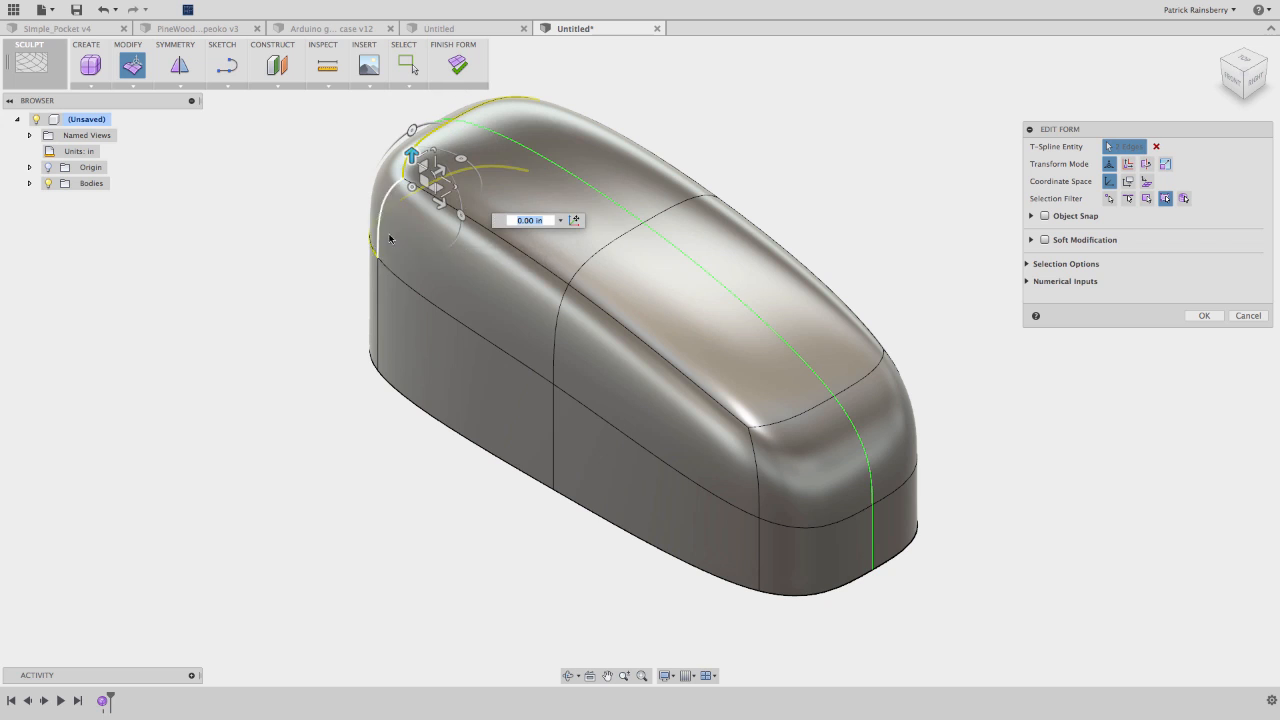
left_click_drag(412, 158, 394, 239)
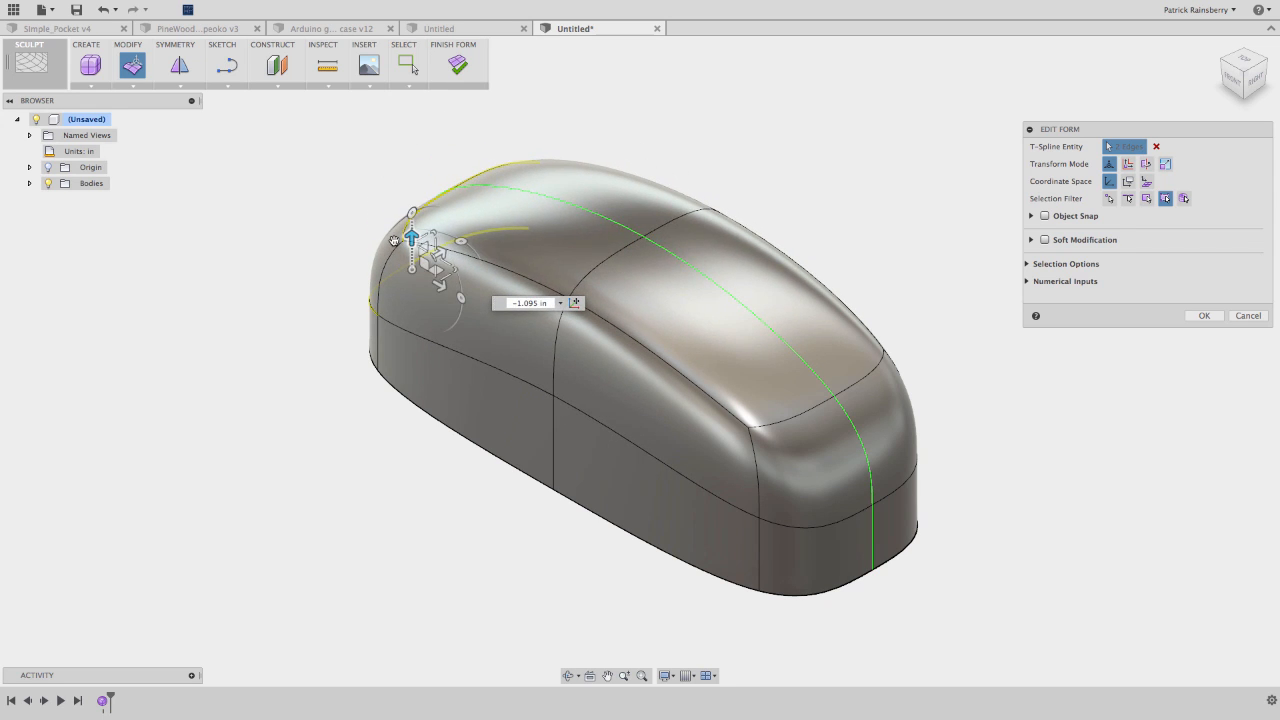
left_click(853, 184)
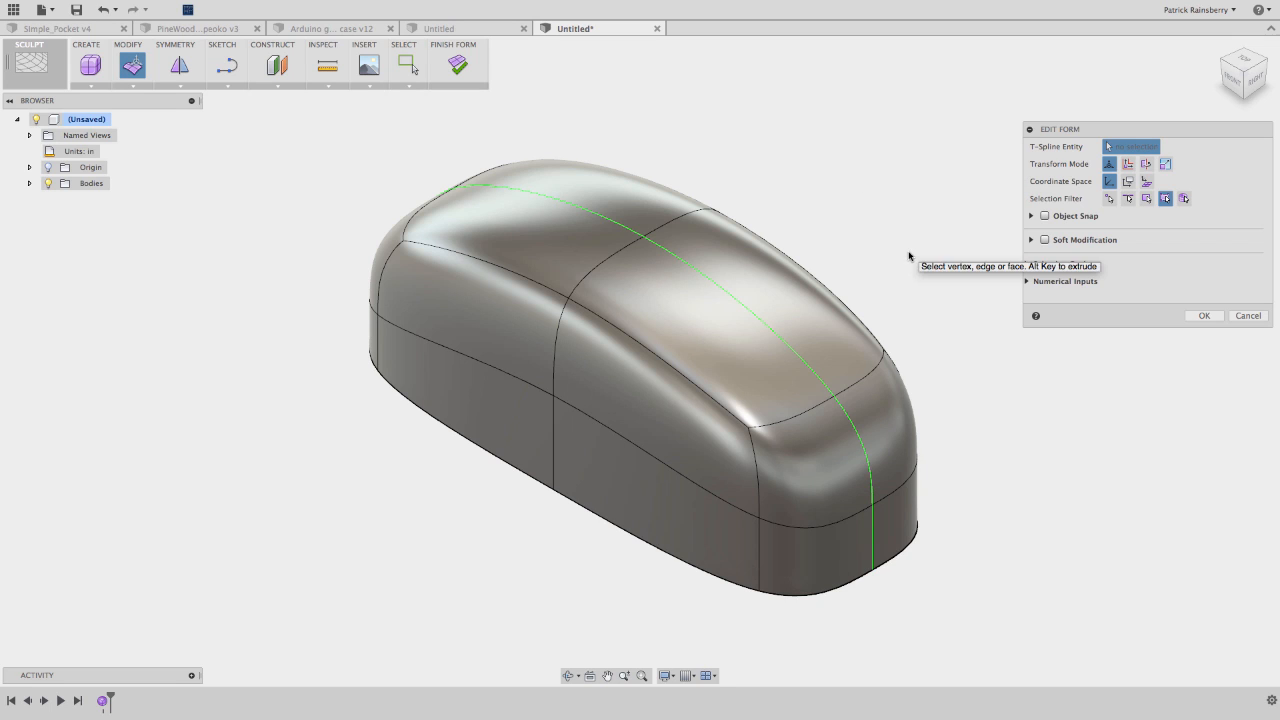
left_click(1204, 315)
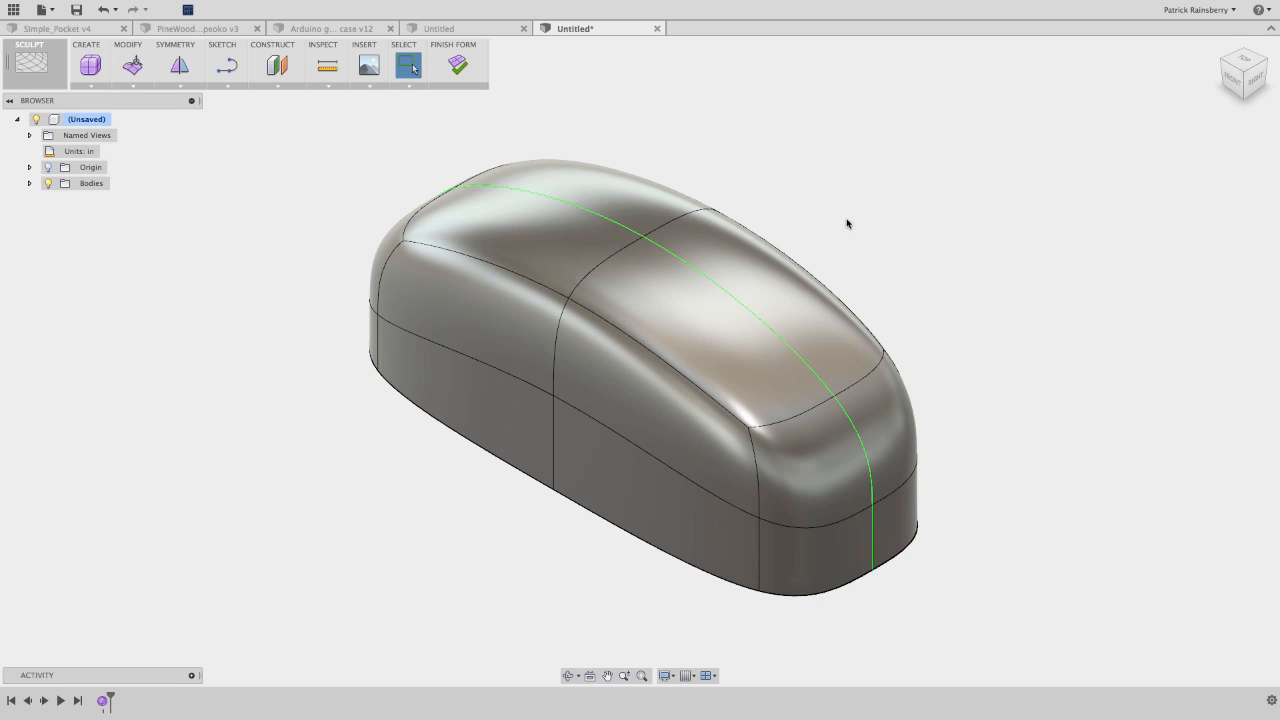
- Insert edge loops on both sides of the body's middle cross loop at an insert location of 0.50
left_click(133, 86)
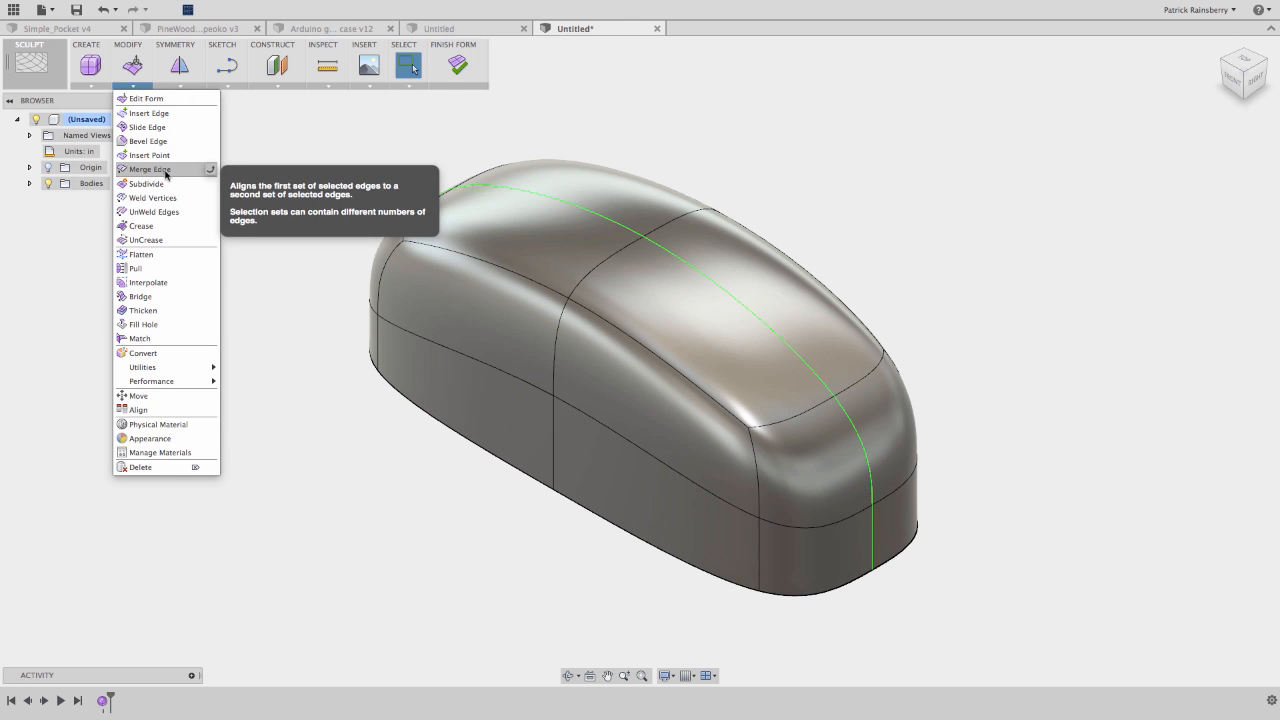
left_click(150, 113)
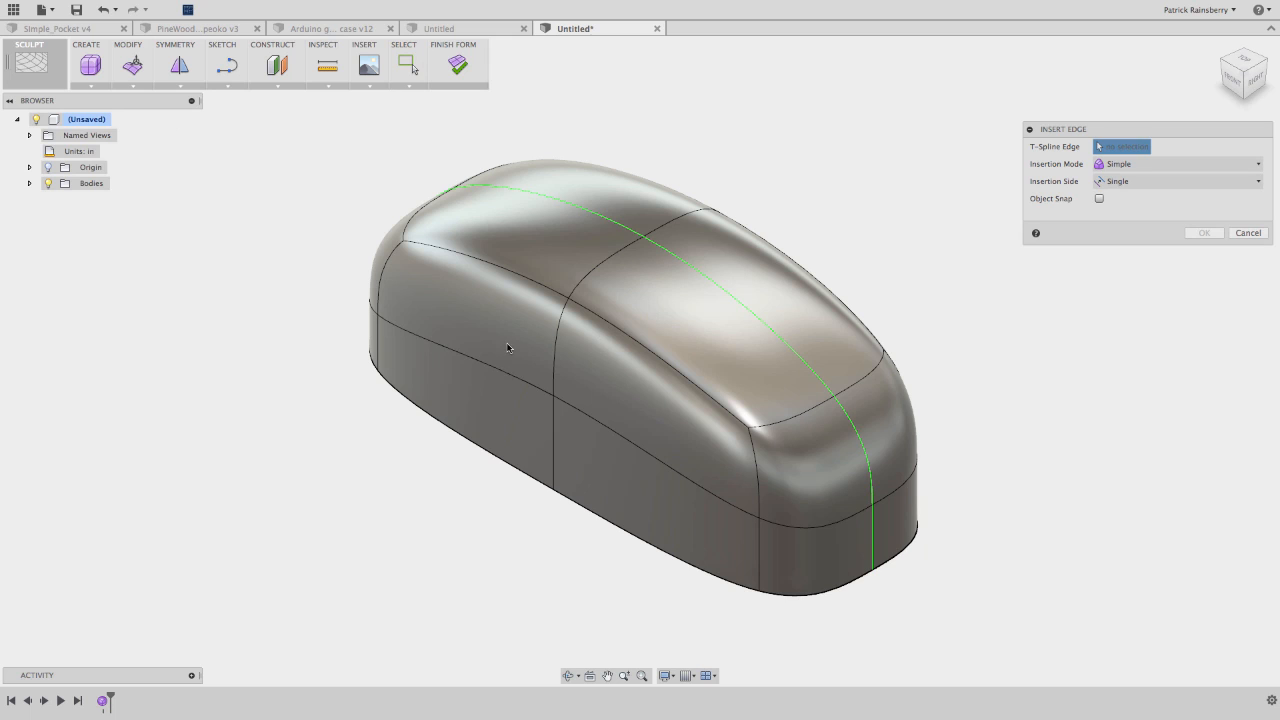
left_click(555, 344)
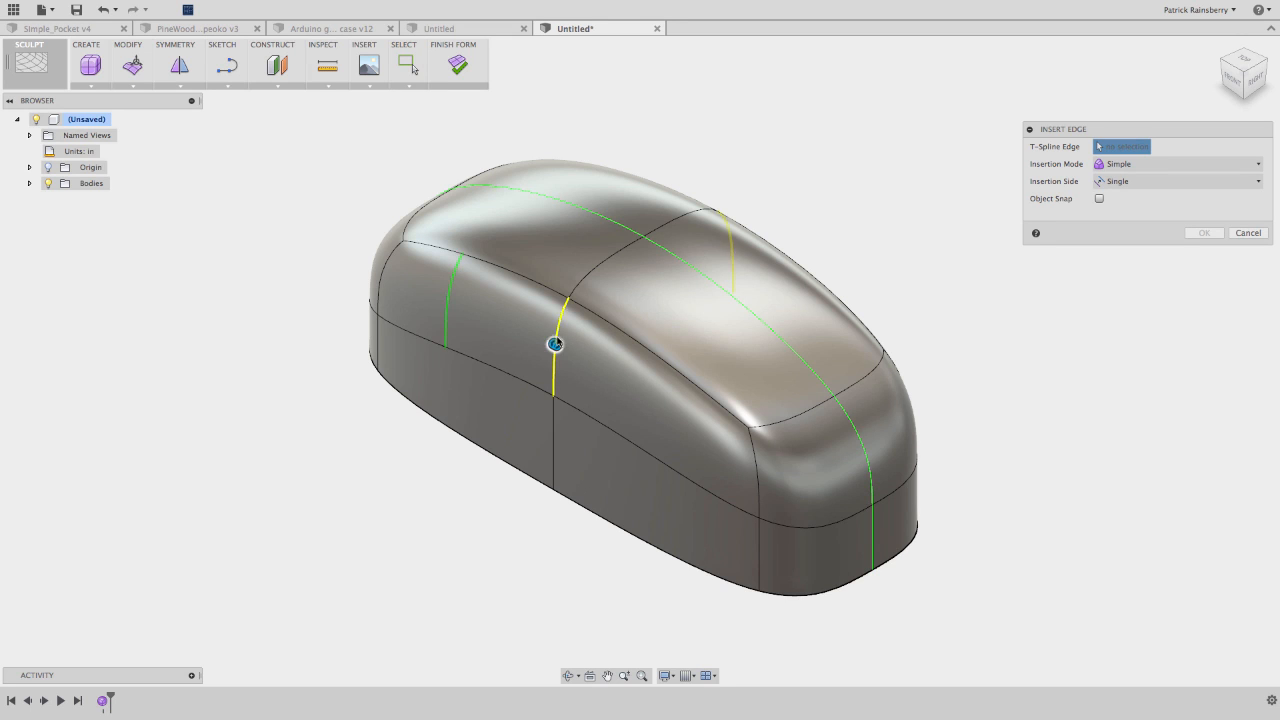
left_click(1147, 183)
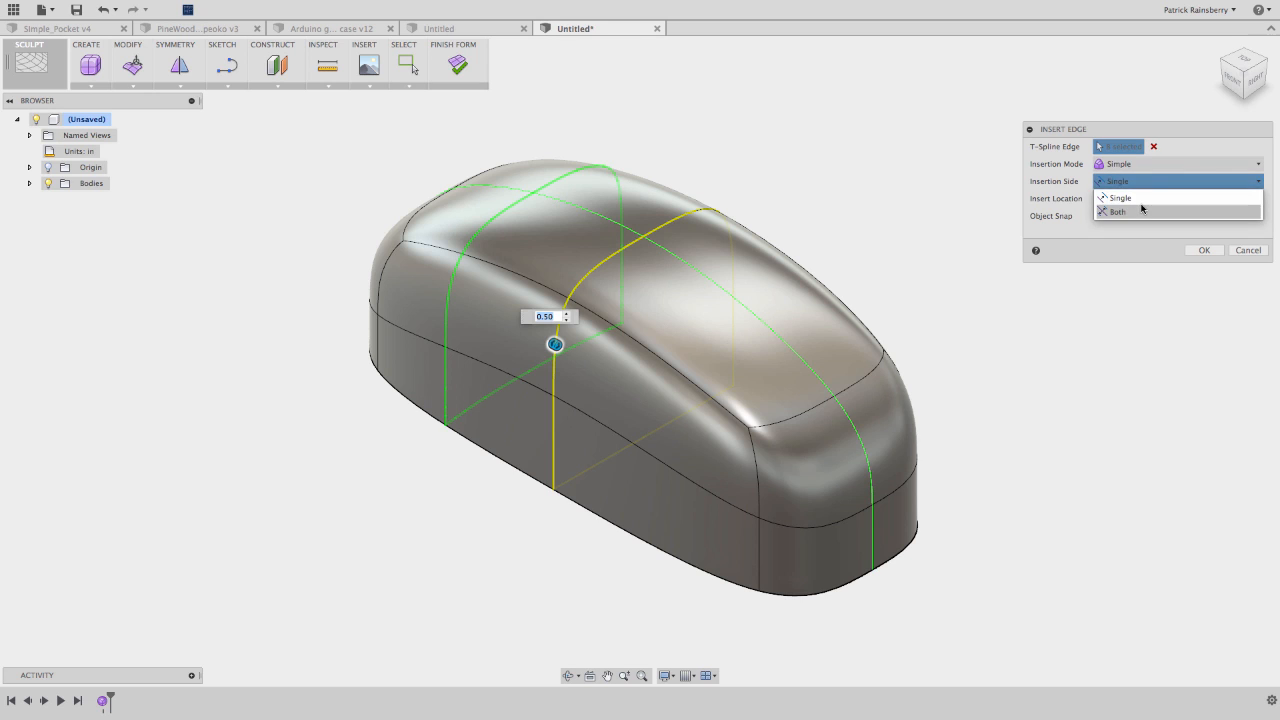
left_click(1141, 208)
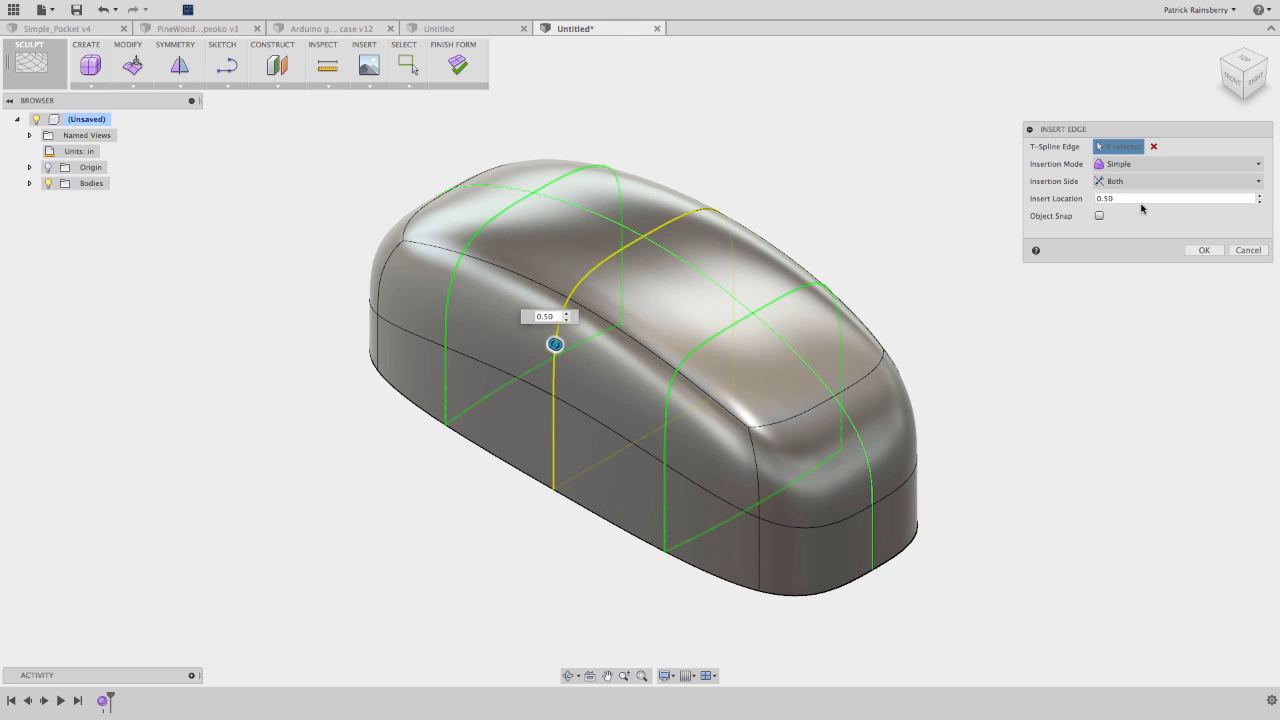
left_click(1204, 250)
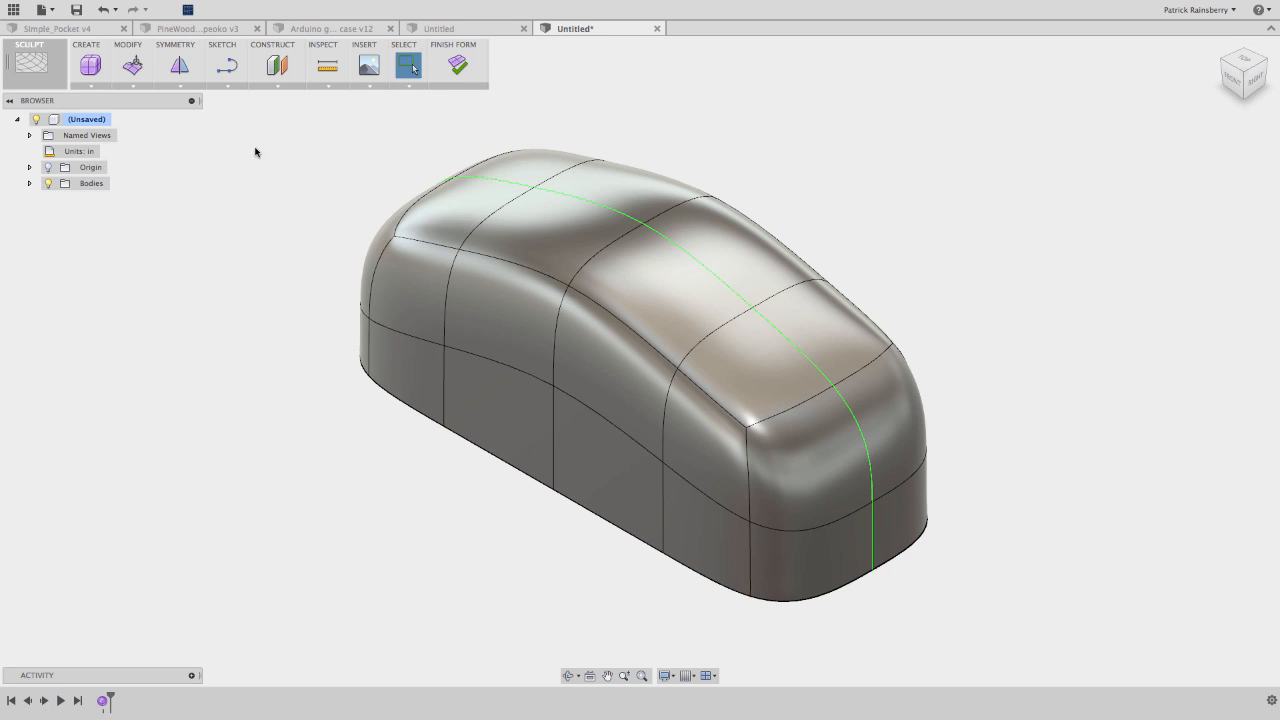
- Use Edit Form to lower the near inserted loop's top edge by about 0.83 in, and lower the far inserted loop's top edge as well
left_click(132, 65)
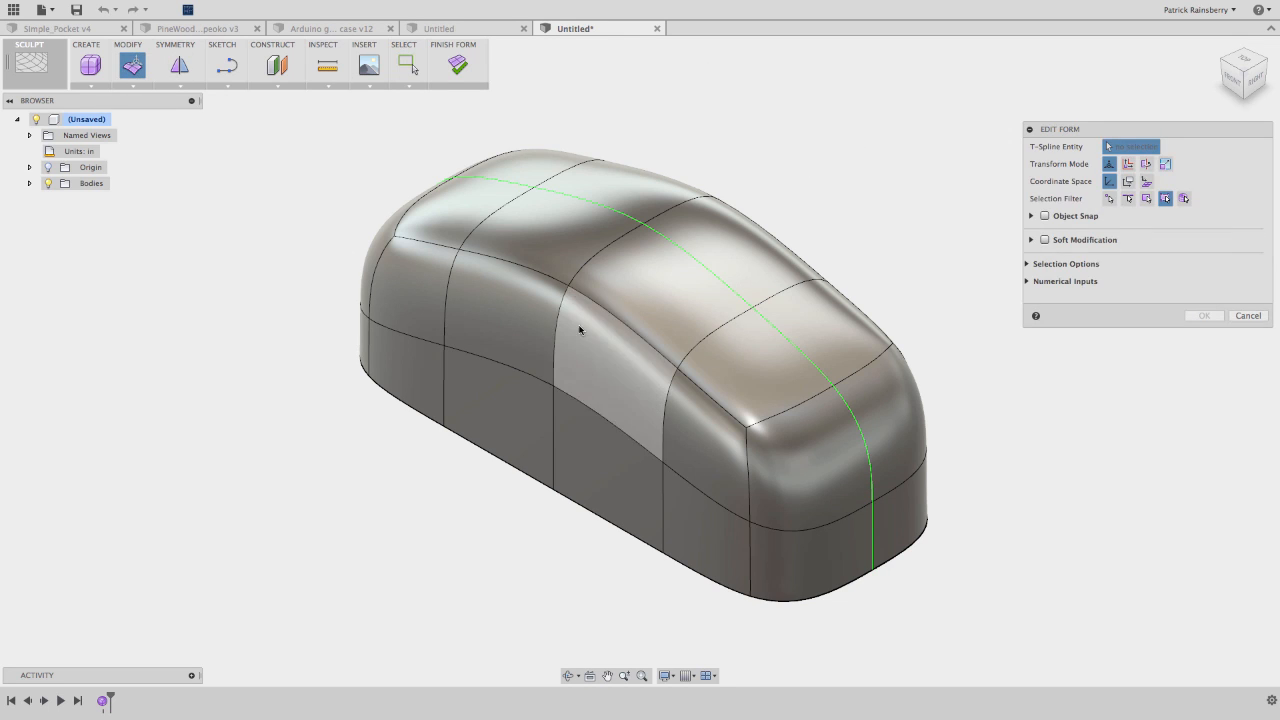
left_click(699, 346)
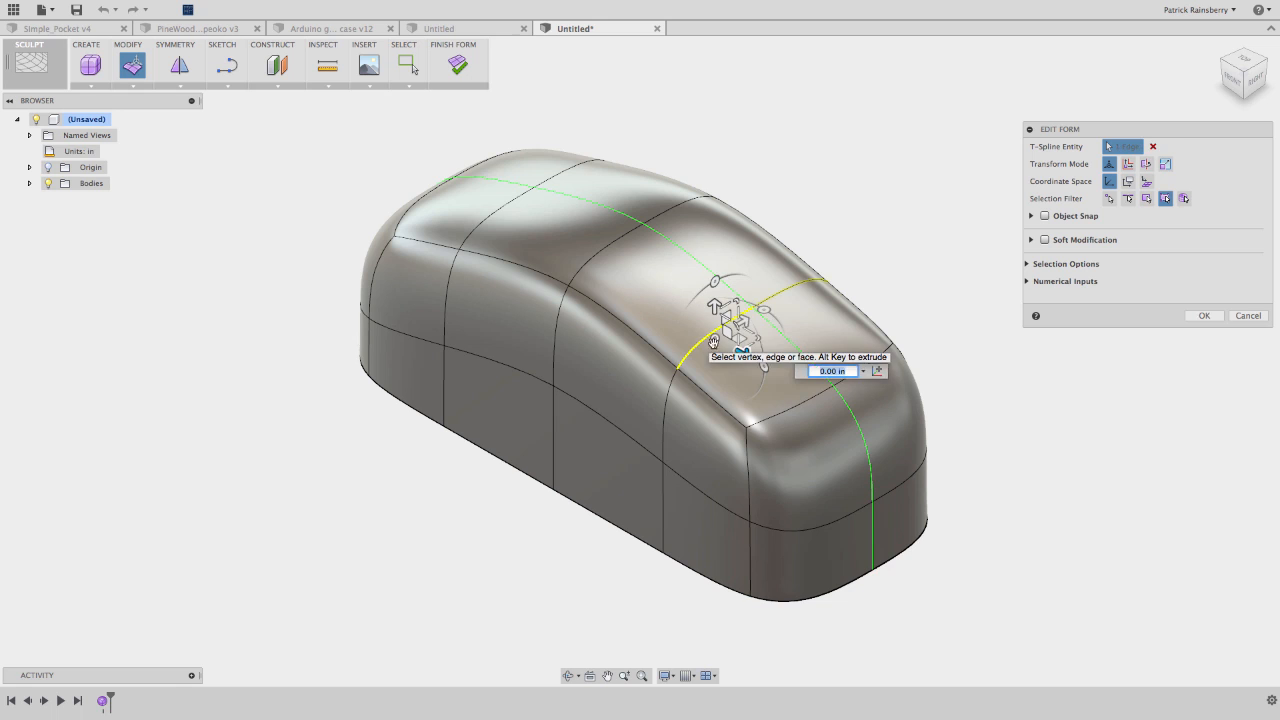
left_click_drag(714, 305, 713, 370)
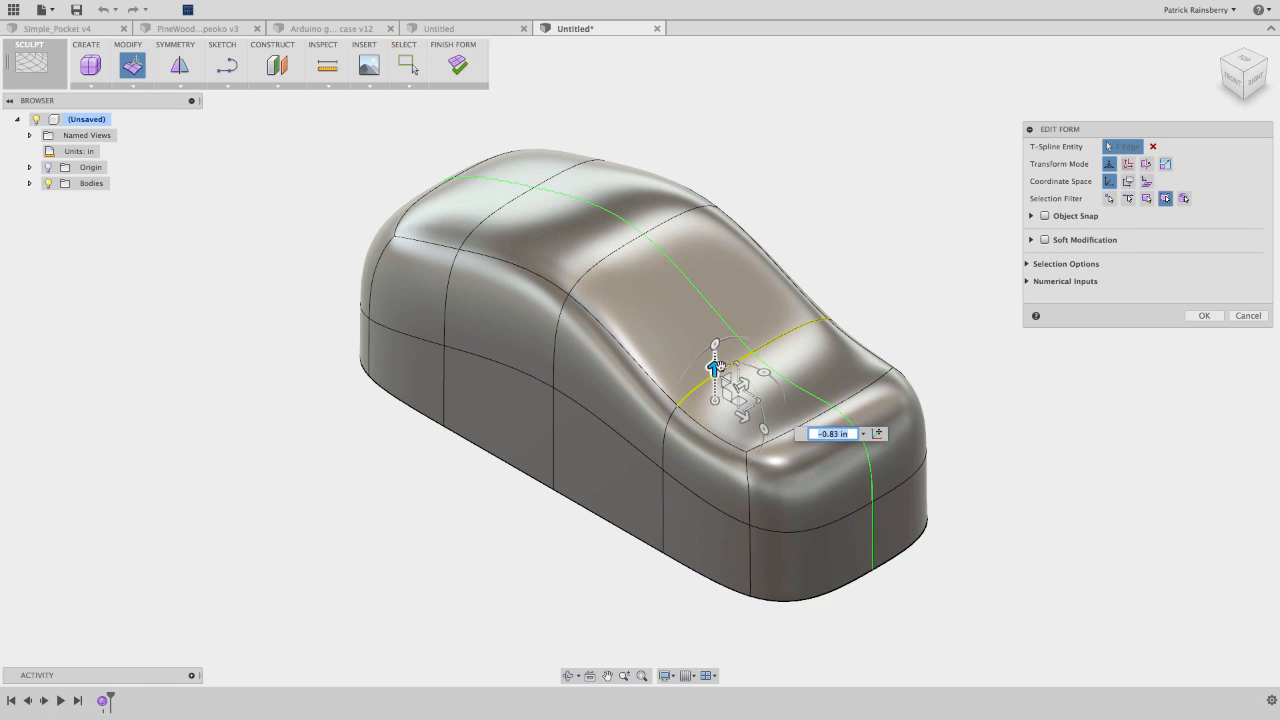
left_click(509, 207)
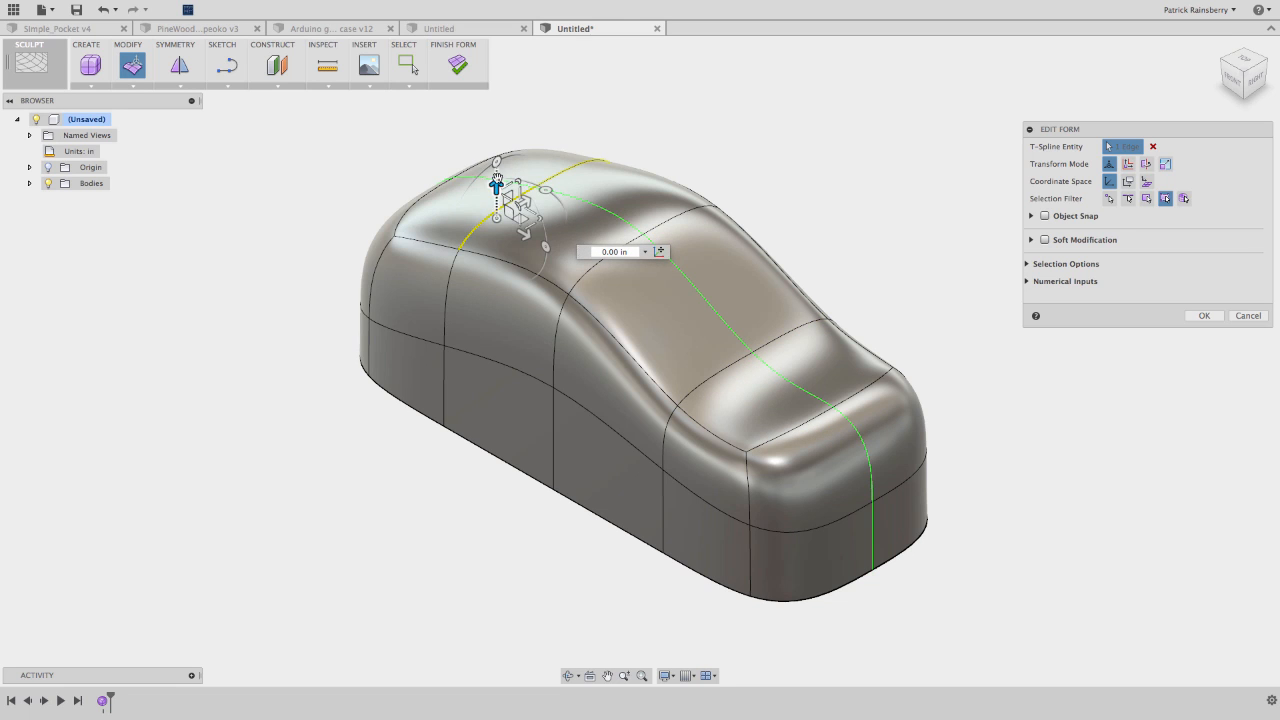
left_click_drag(496, 189, 499, 248)
left_click(279, 232)
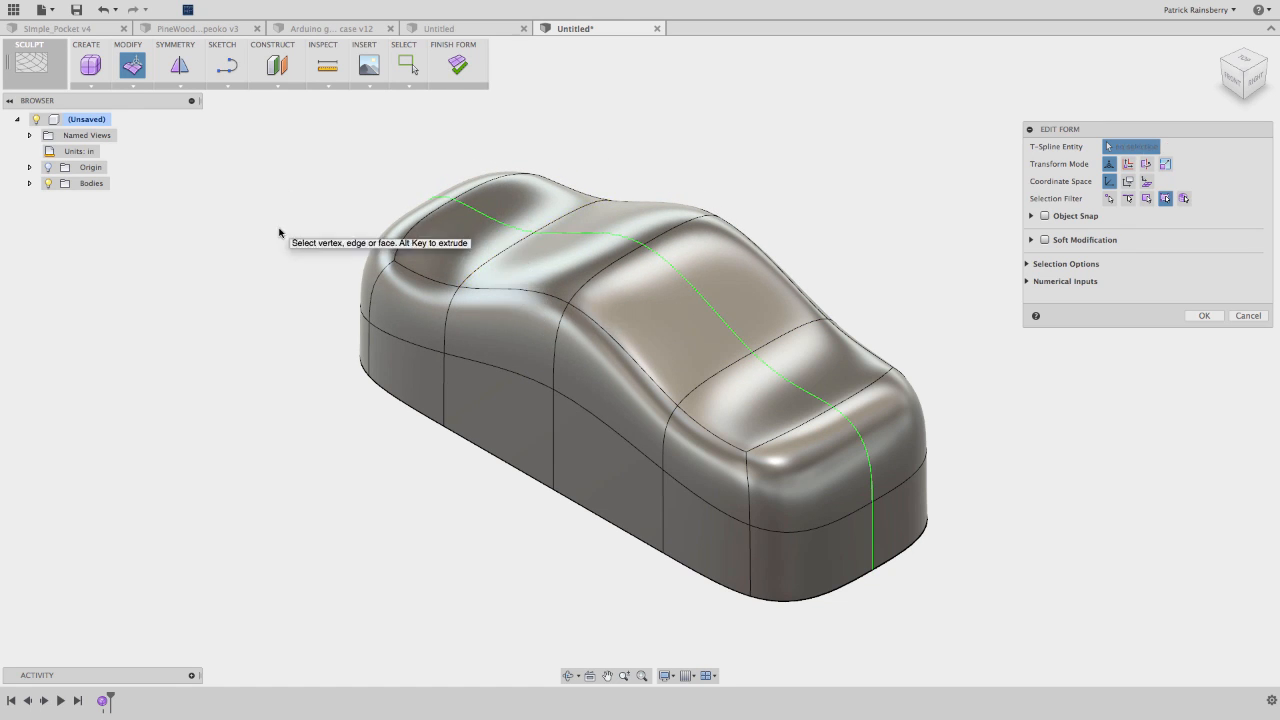
- Lower the near inserted loop's top edge by about another 0.211 in, and move the adjacent hood face at that end downward
scroll(986, 445, "left", 10, "shift")
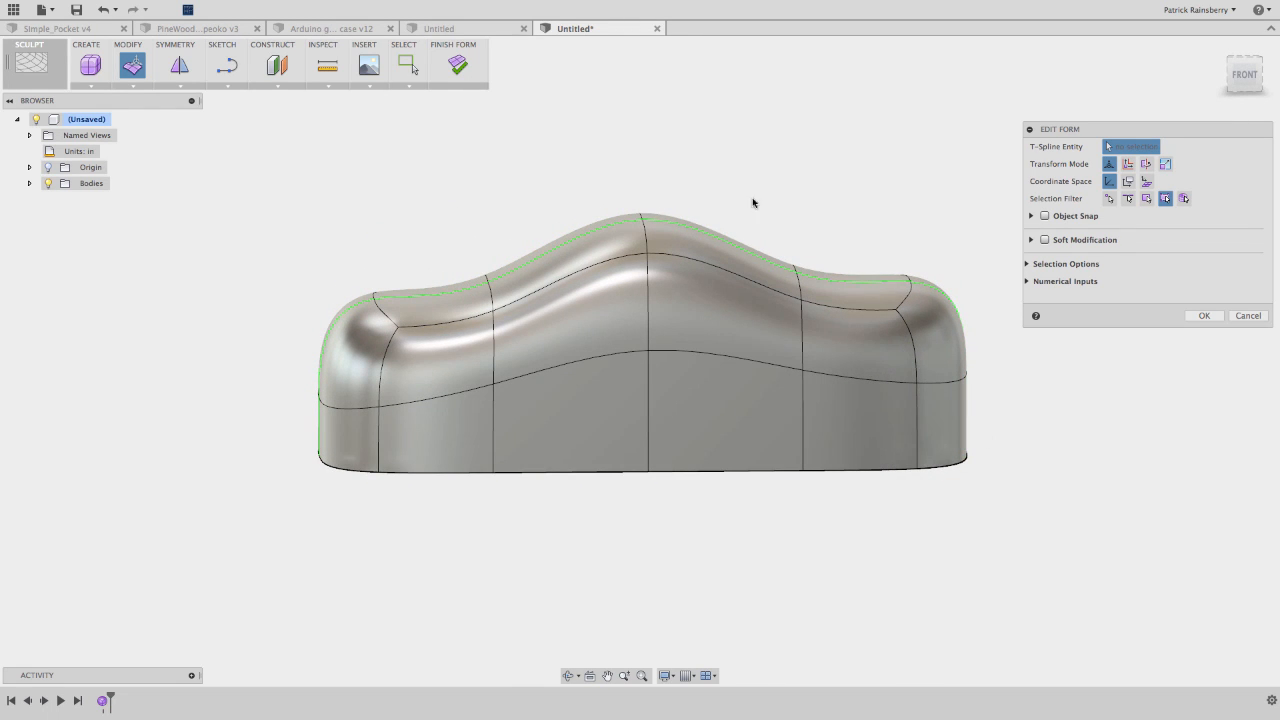
left_click(804, 288)
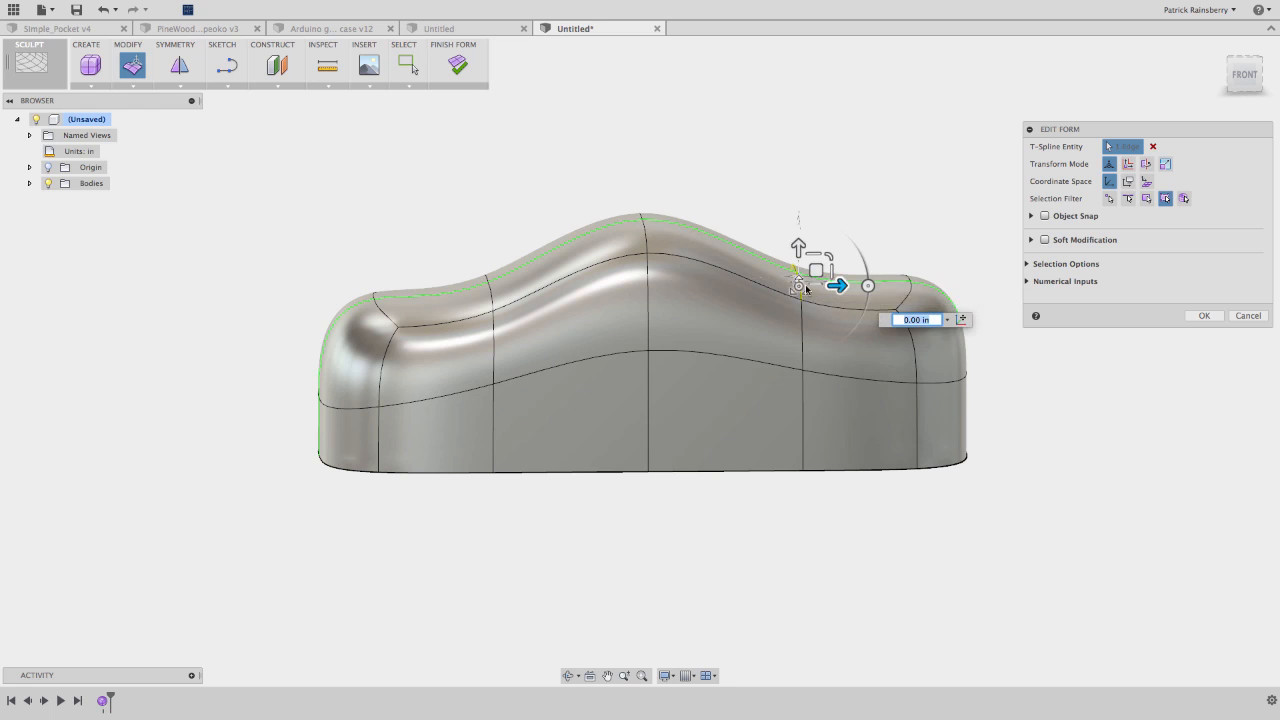
left_click_drag(800, 243, 799, 266)
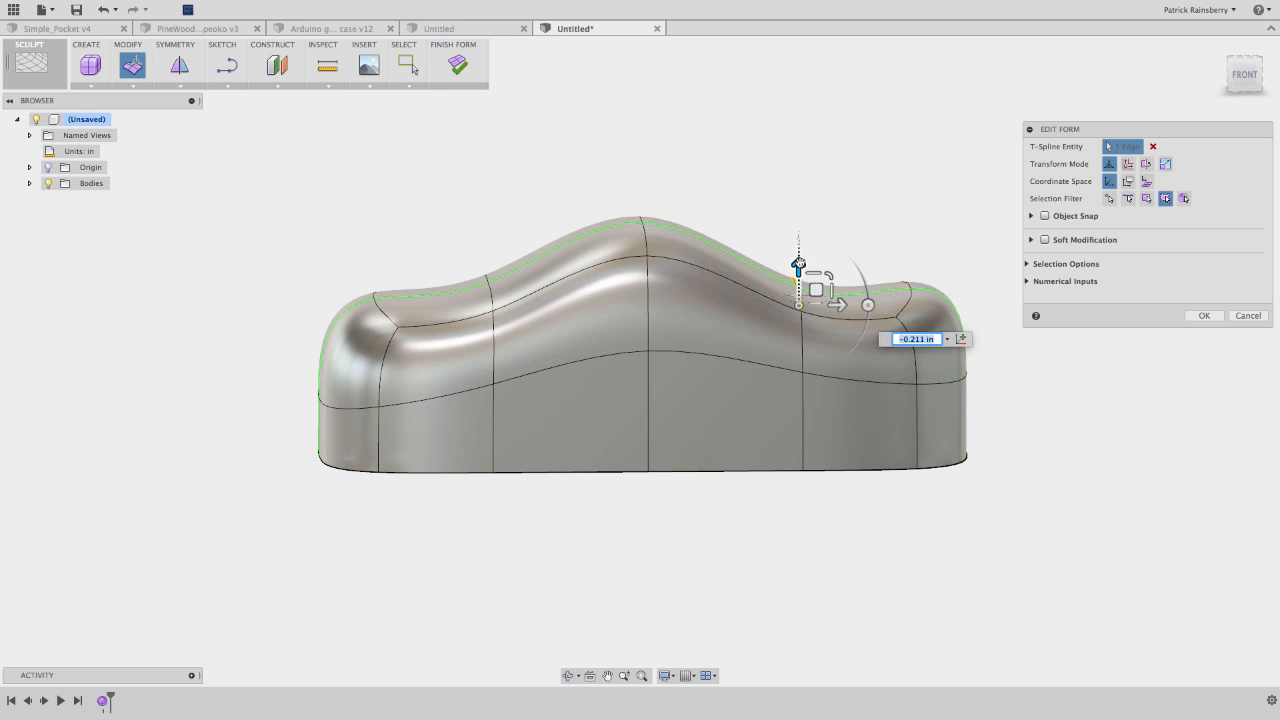
left_click(982, 253)
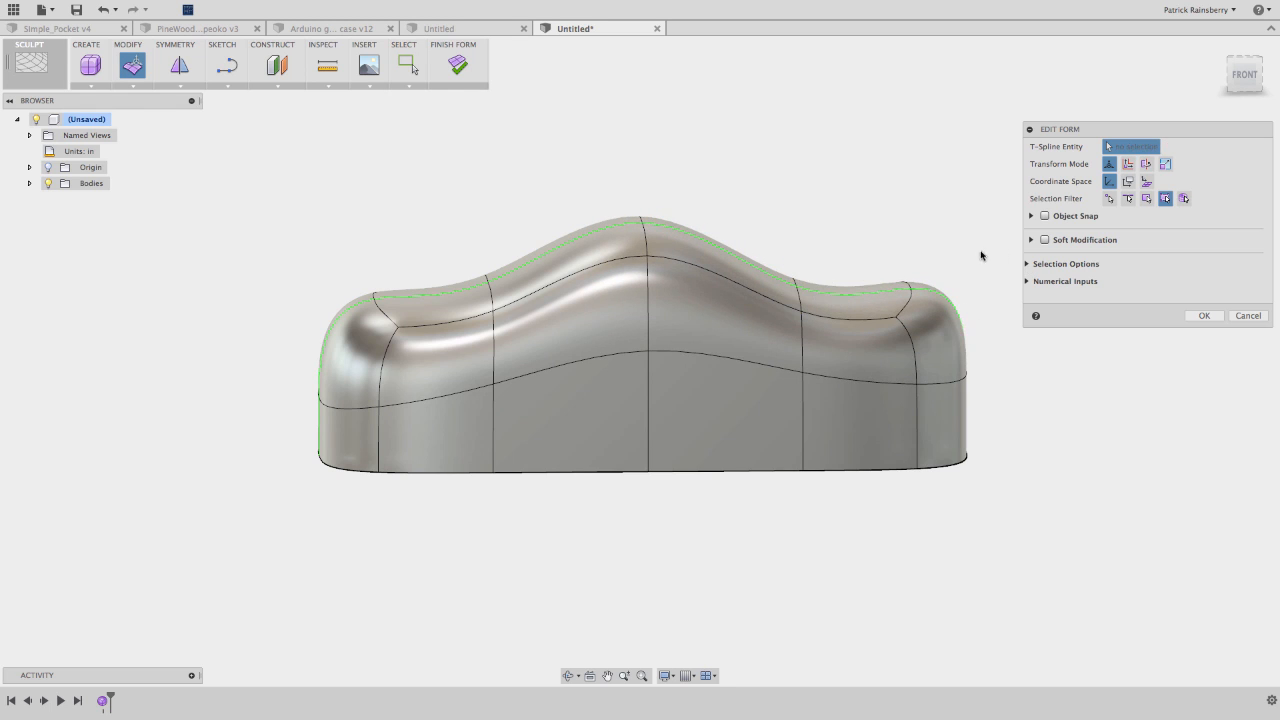
left_click(856, 308)
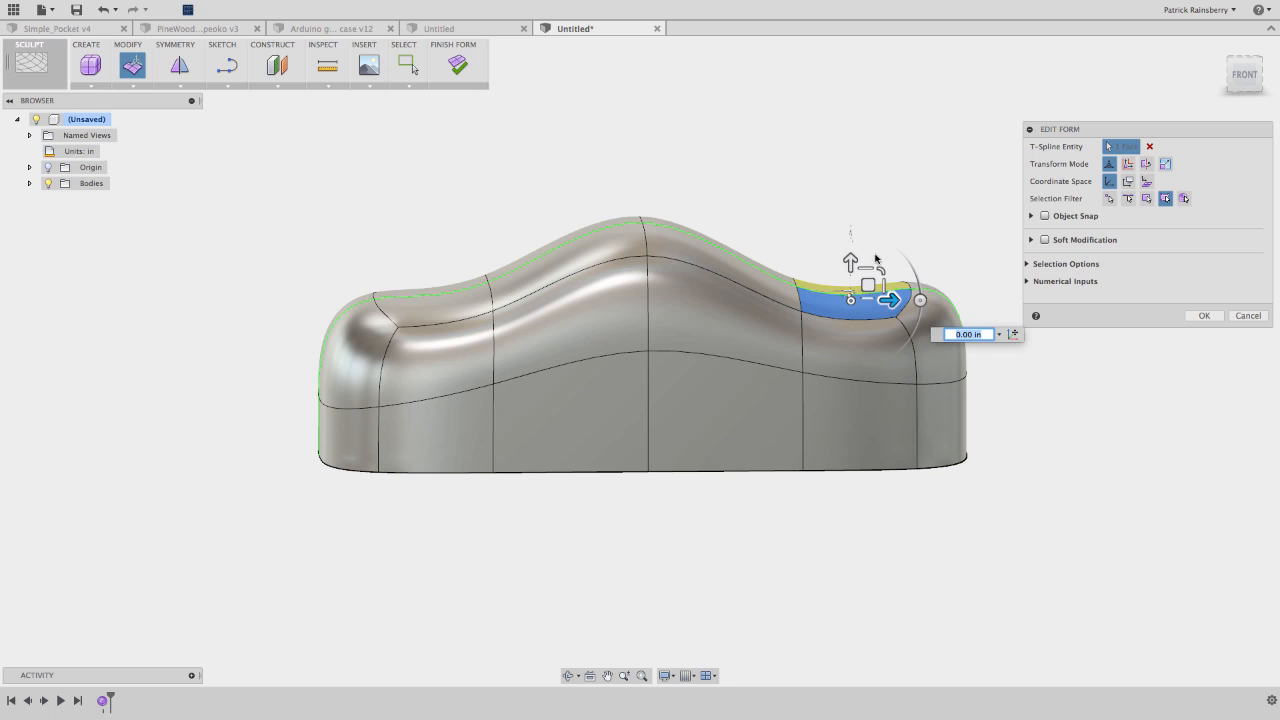
left_click_drag(850, 260, 852, 287)
- Lower the mid-height side edge below the near hood face by about 0.35 in and finish the form edit
left_click(859, 345)
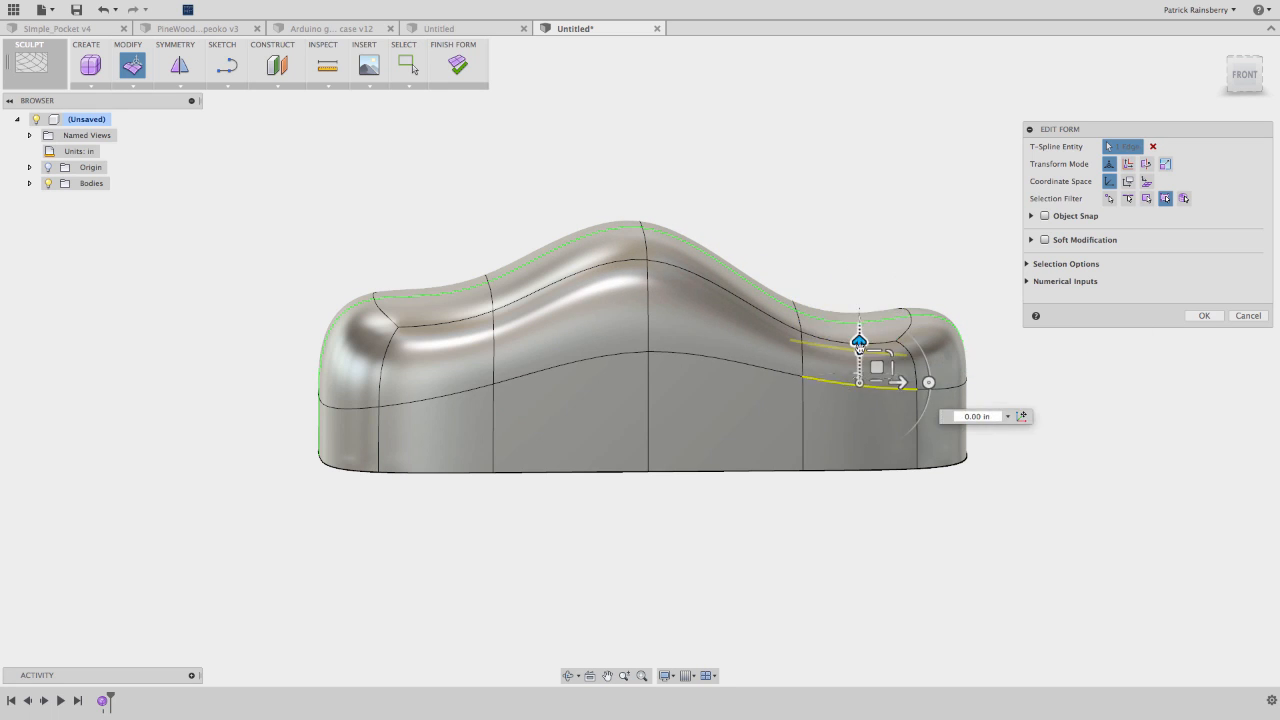
mouse_move(859, 346)
left_mouse_down()
mouse_move(859, 381)
mouse_move(859, 370)
left_mouse_up()
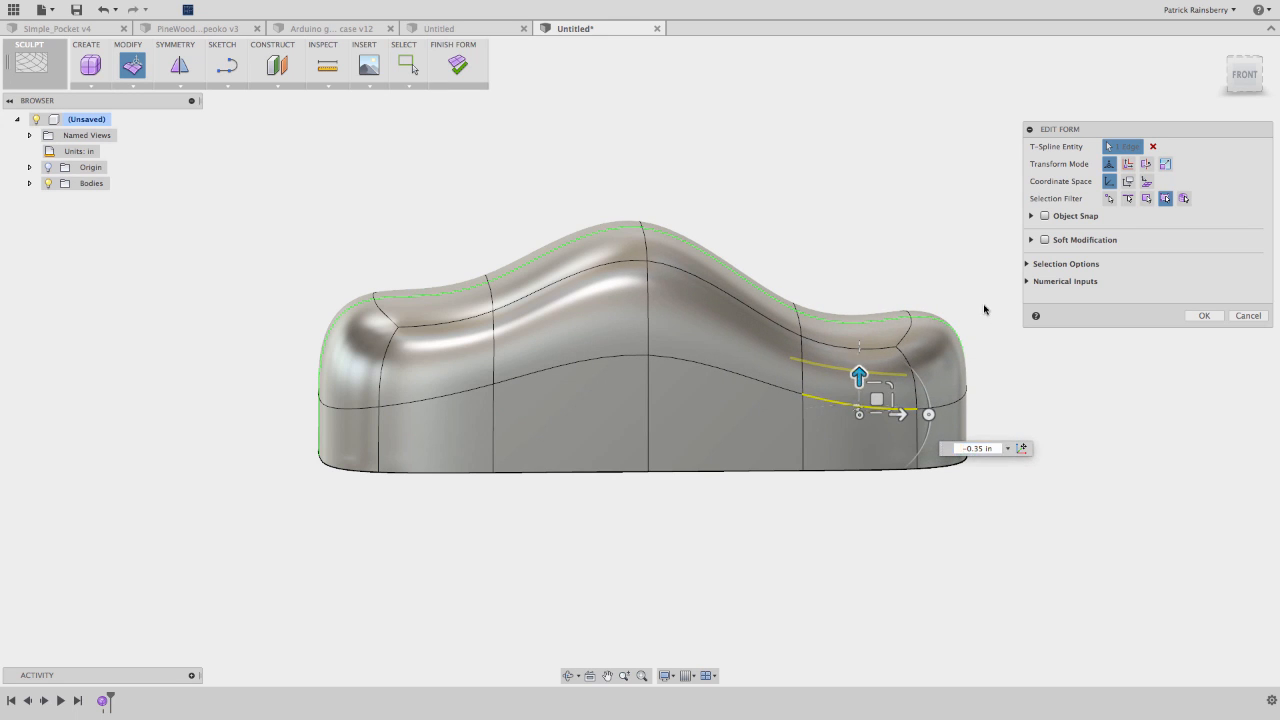
left_click(993, 334)
scroll(971, 333, "right", 10, "shift")
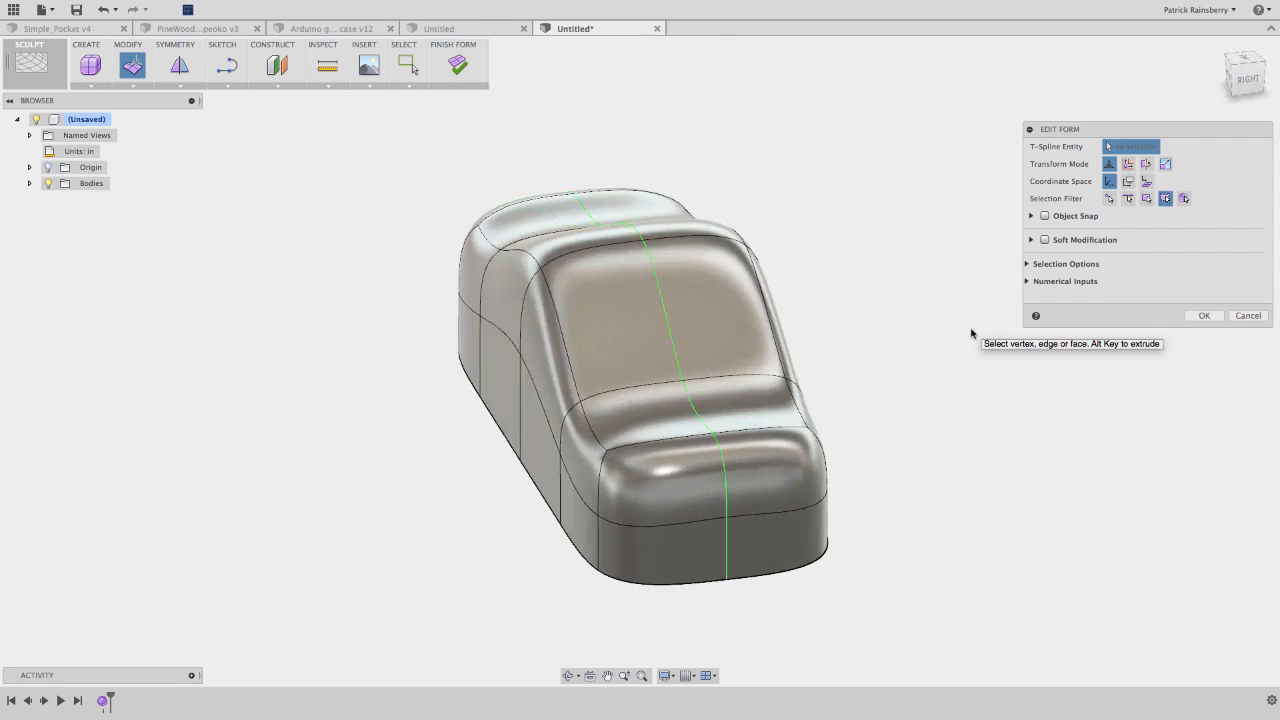
left_click(1205, 315)
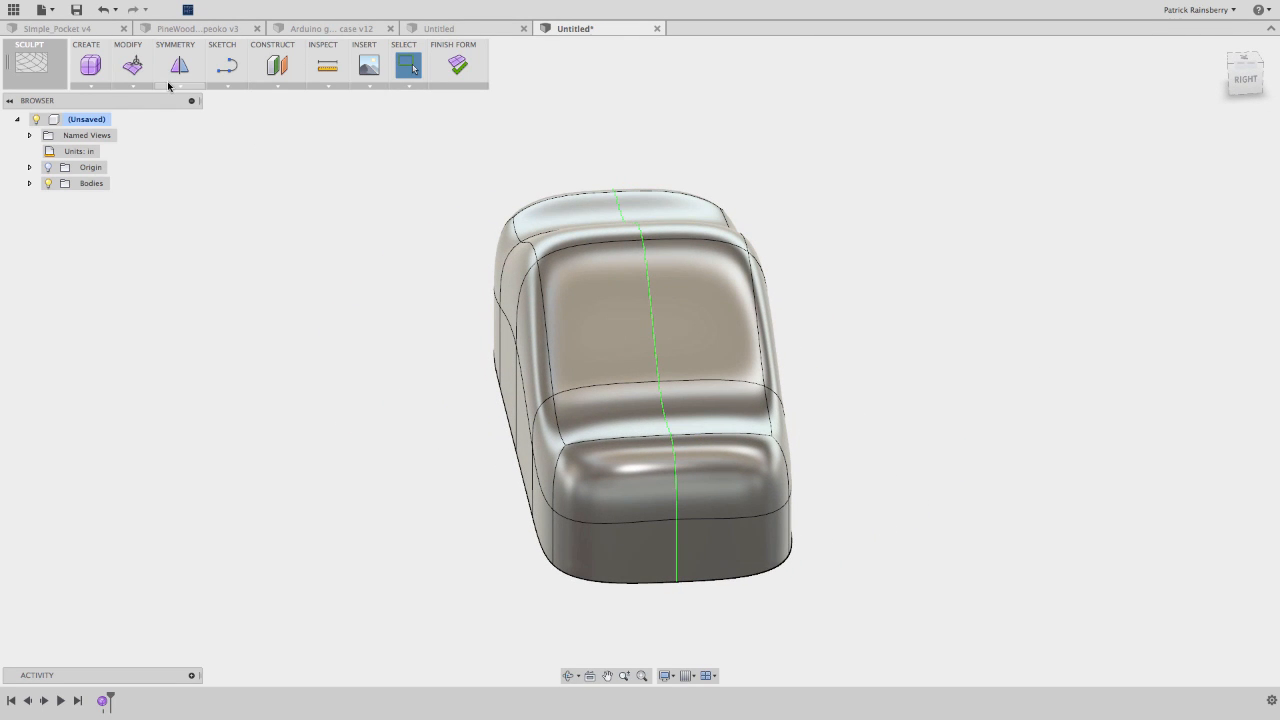
- Insert a single-sided edge loop beside the lengthwise centre line at an insert location of 0.50
left_click(132, 87)
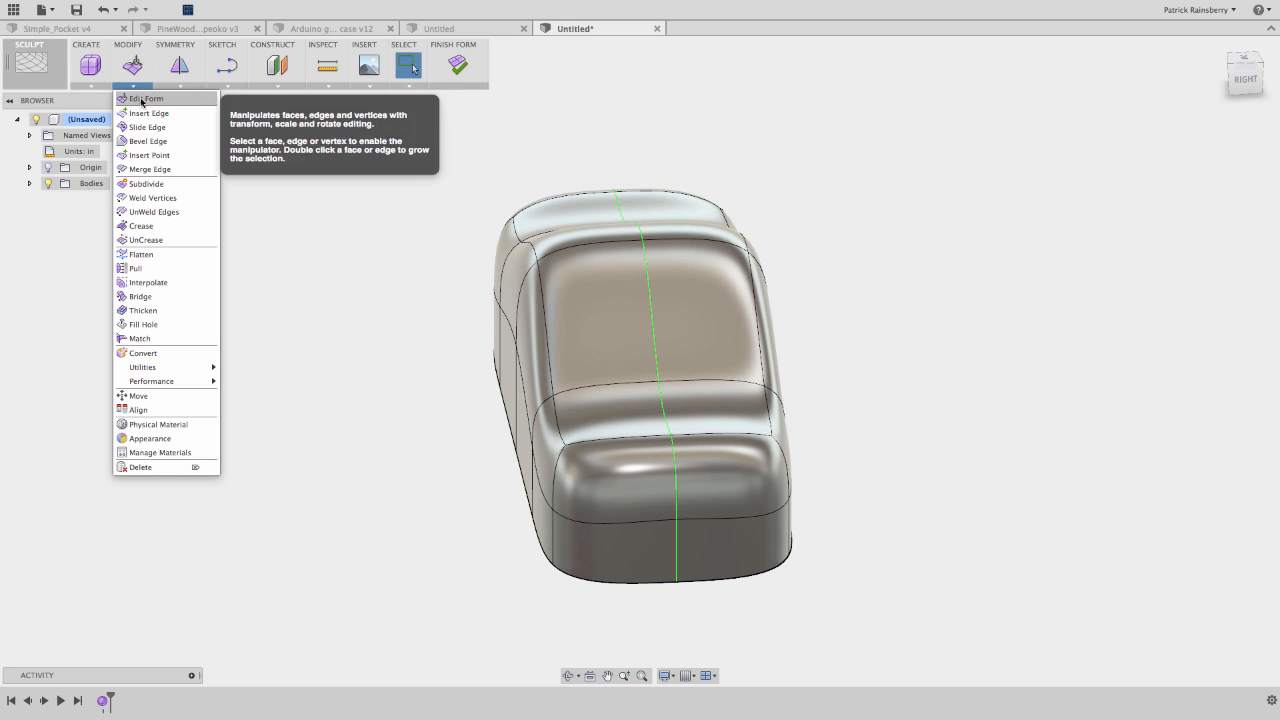
left_click(148, 114)
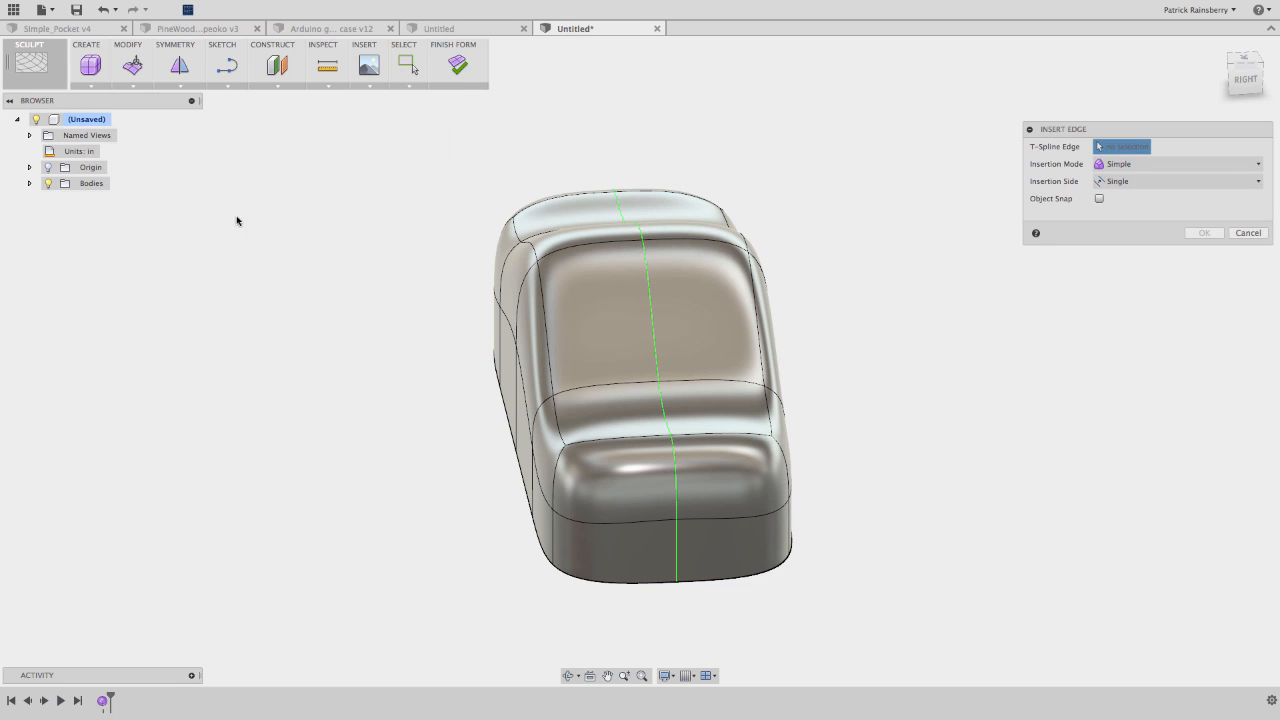
left_click(657, 357)
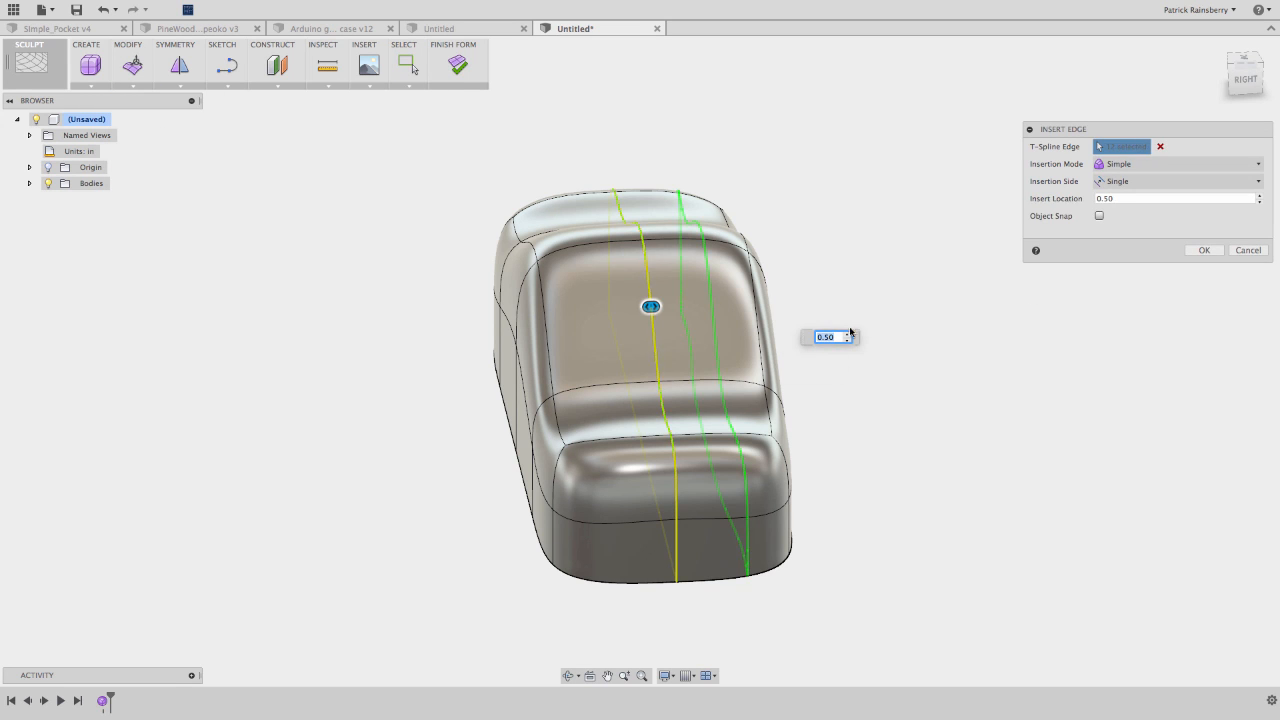
left_click(1205, 250)
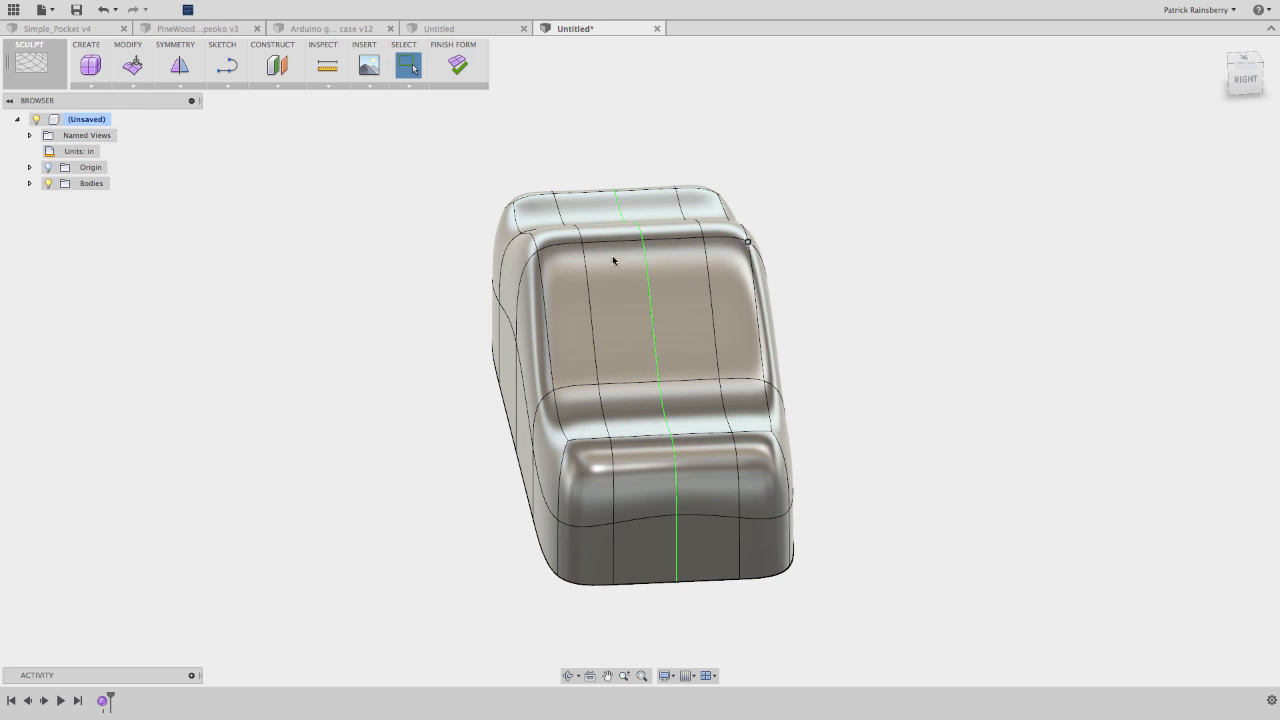
- Raise the vertex beside the centre line on the near hood's front edge, and lower the centre-line vertex by about 0.492 in
left_click(609, 438)
left_click(132, 65)
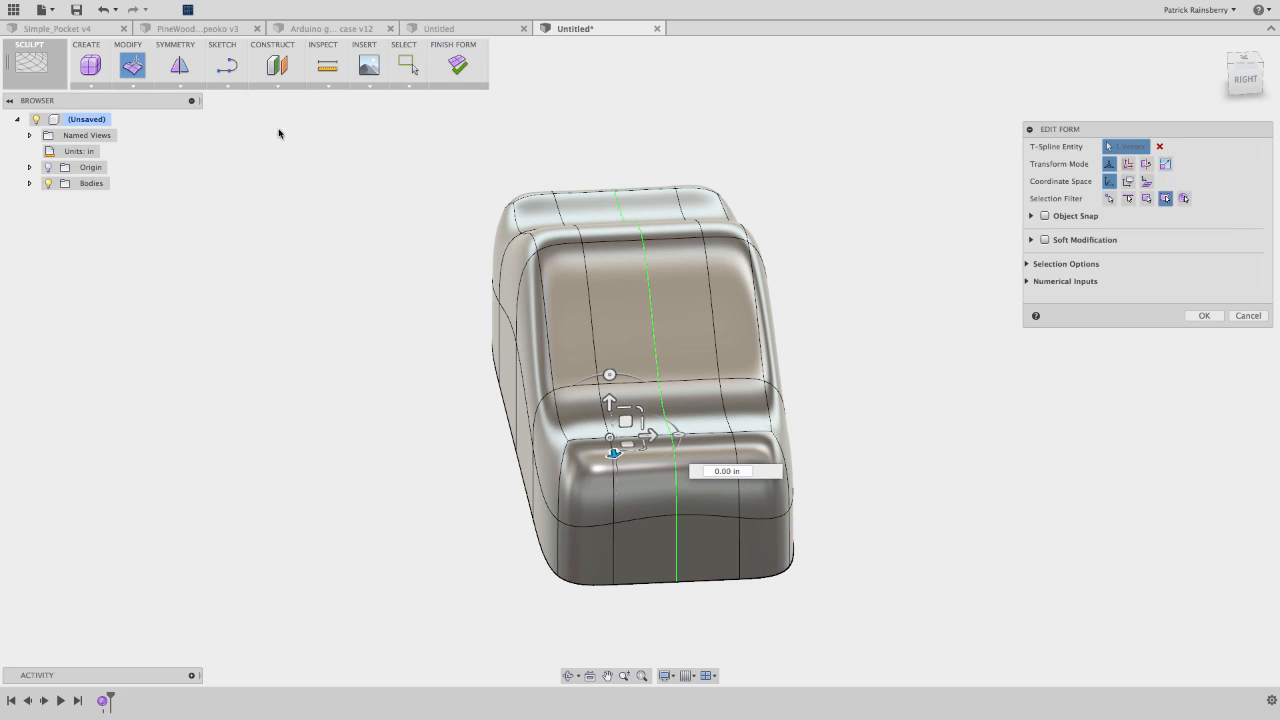
left_click_drag(609, 403, 609, 357)
left_click(671, 425)
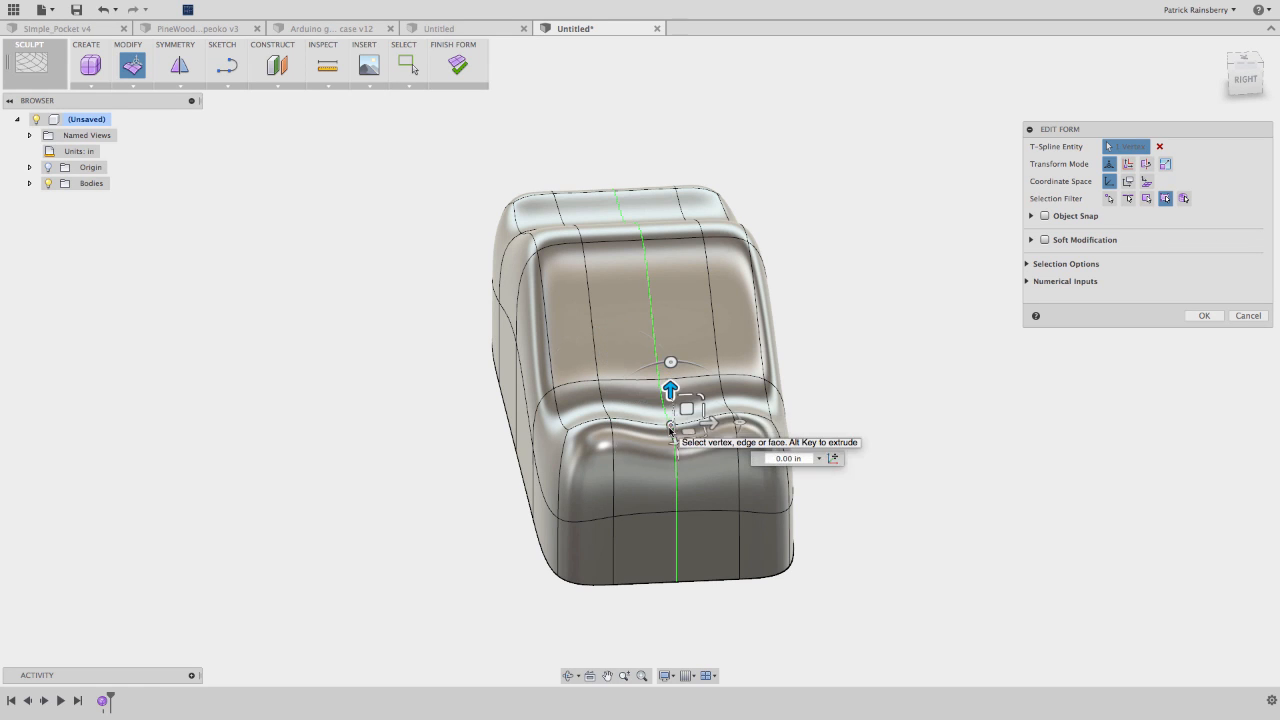
left_click_drag(672, 393, 666, 438)
- Examine the reshaped body and its contoured near hood from the side and from above
scroll(477, 429, "left", 5, "shift")
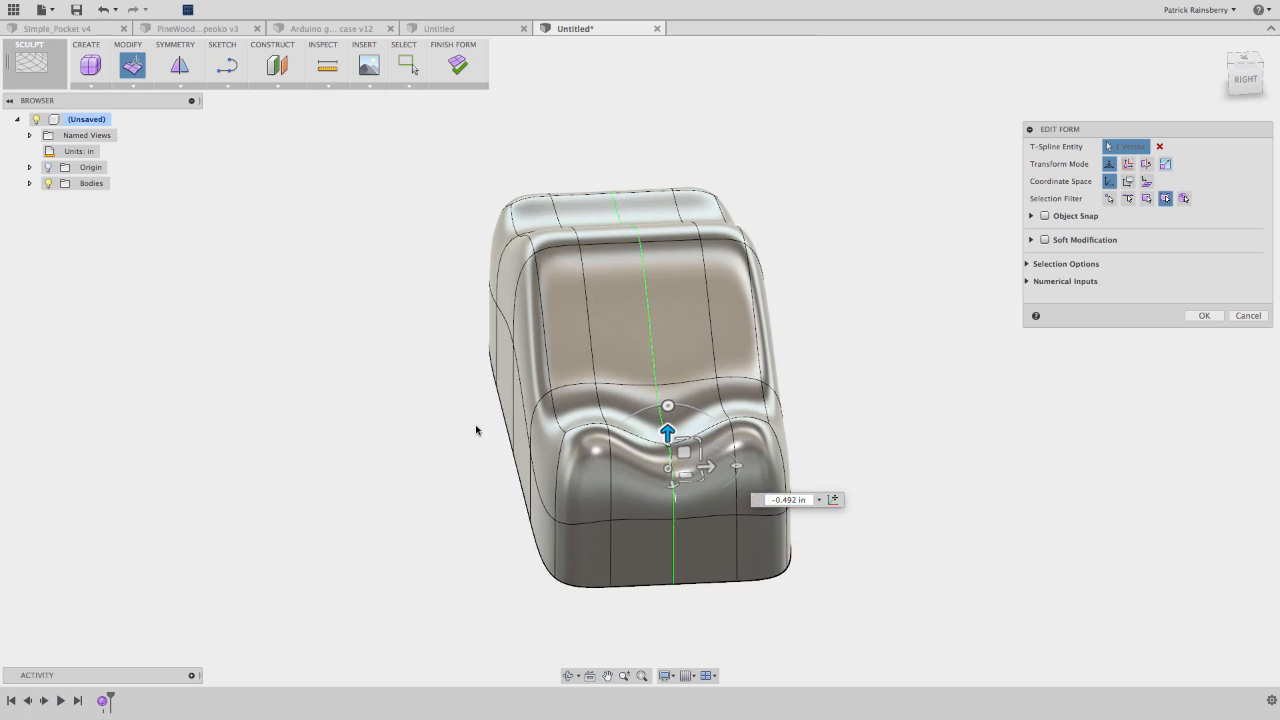
scroll(476, 429, "left", 10, "shift")
scroll(476, 429, "right", 10, "shift")
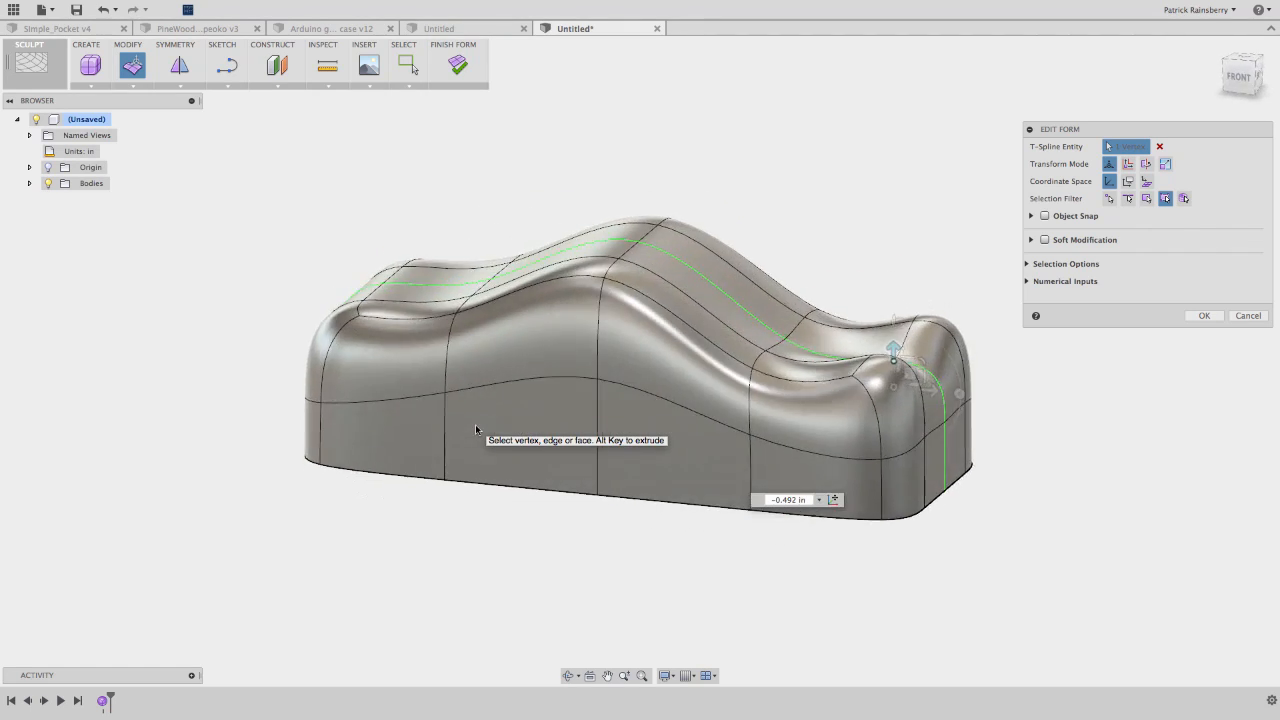
scroll(476, 429, "left", 8, "shift")
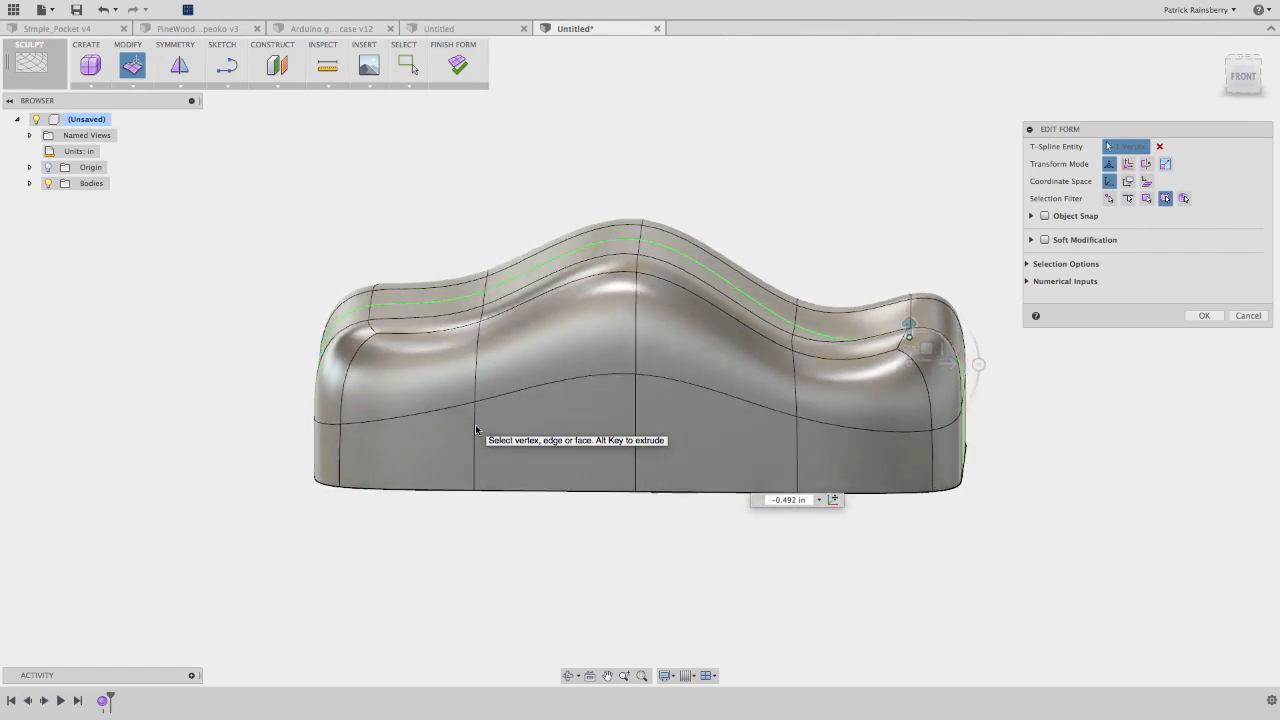
scroll(476, 429, "up", 5, "shift")
scroll(476, 430, "up", 8, "shift")
scroll(476, 430, "left", 3, "shift")
scroll(476, 430, "right", 5)
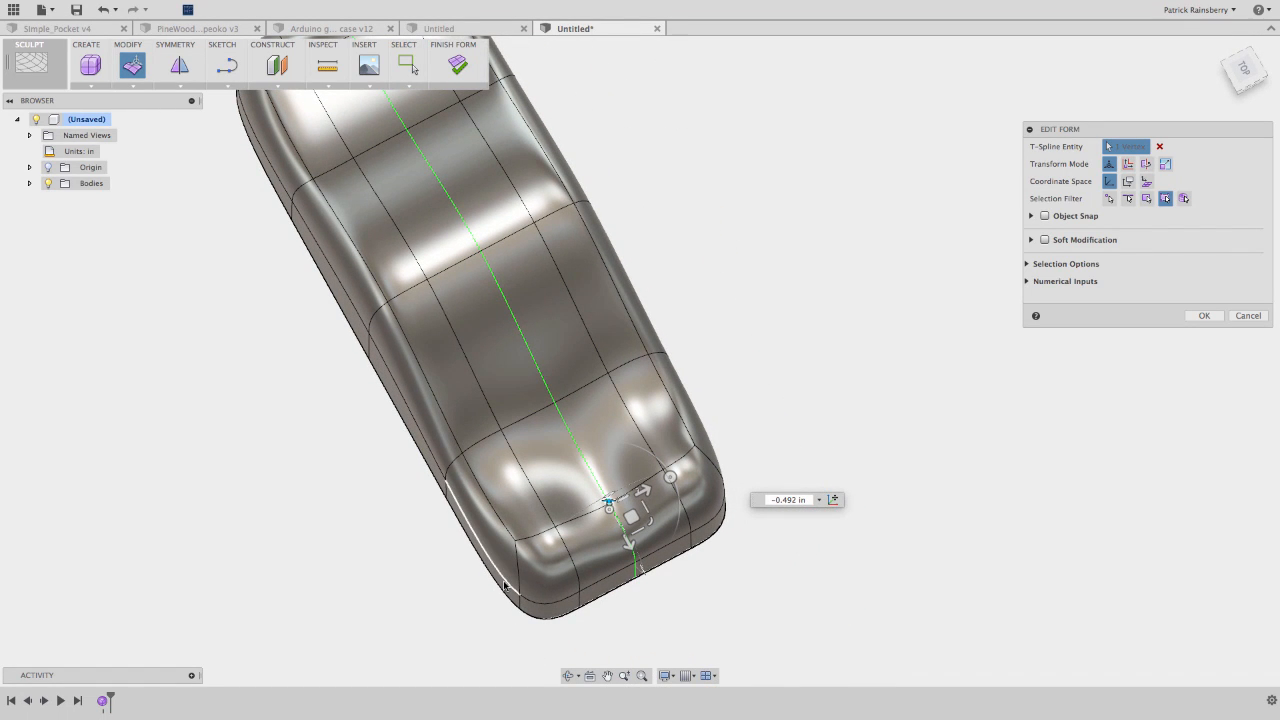
- Try to move two vertices at the near end's lower corner inward by about 0.244 in, and undo the move
left_click(520, 595)
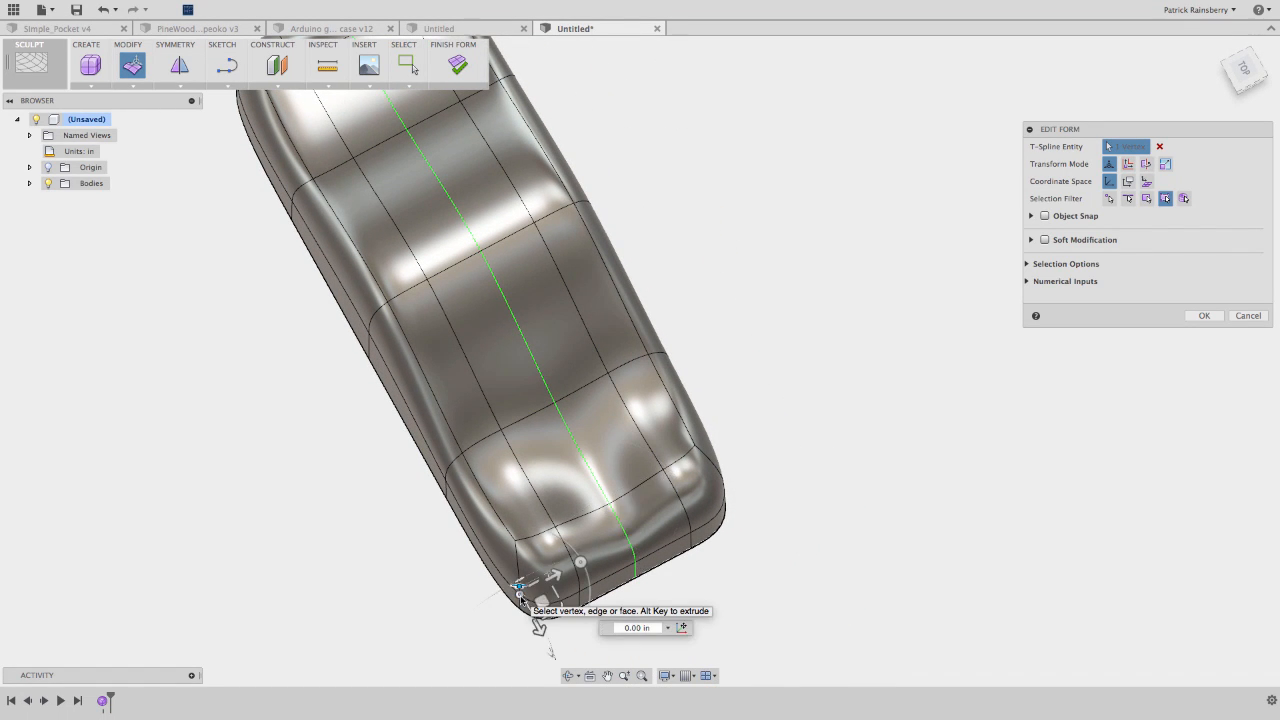
left_click(580, 592, "shift")
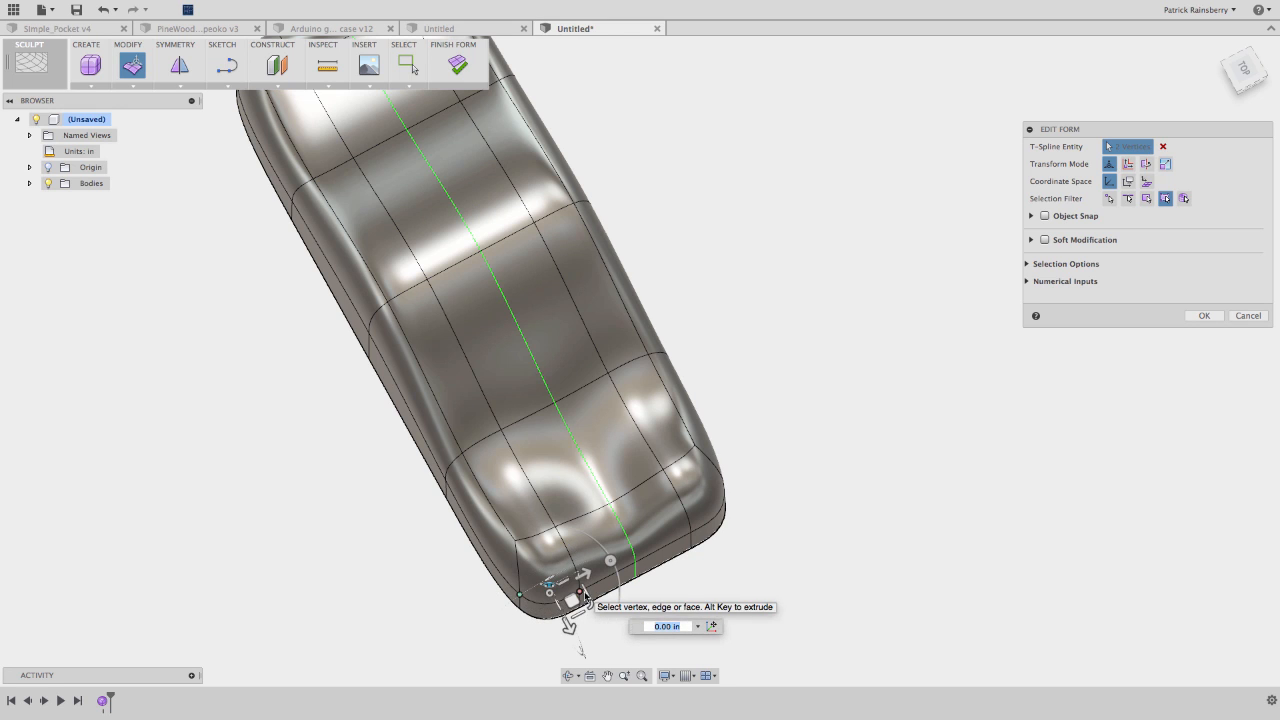
left_click_drag(588, 572, 606, 563)
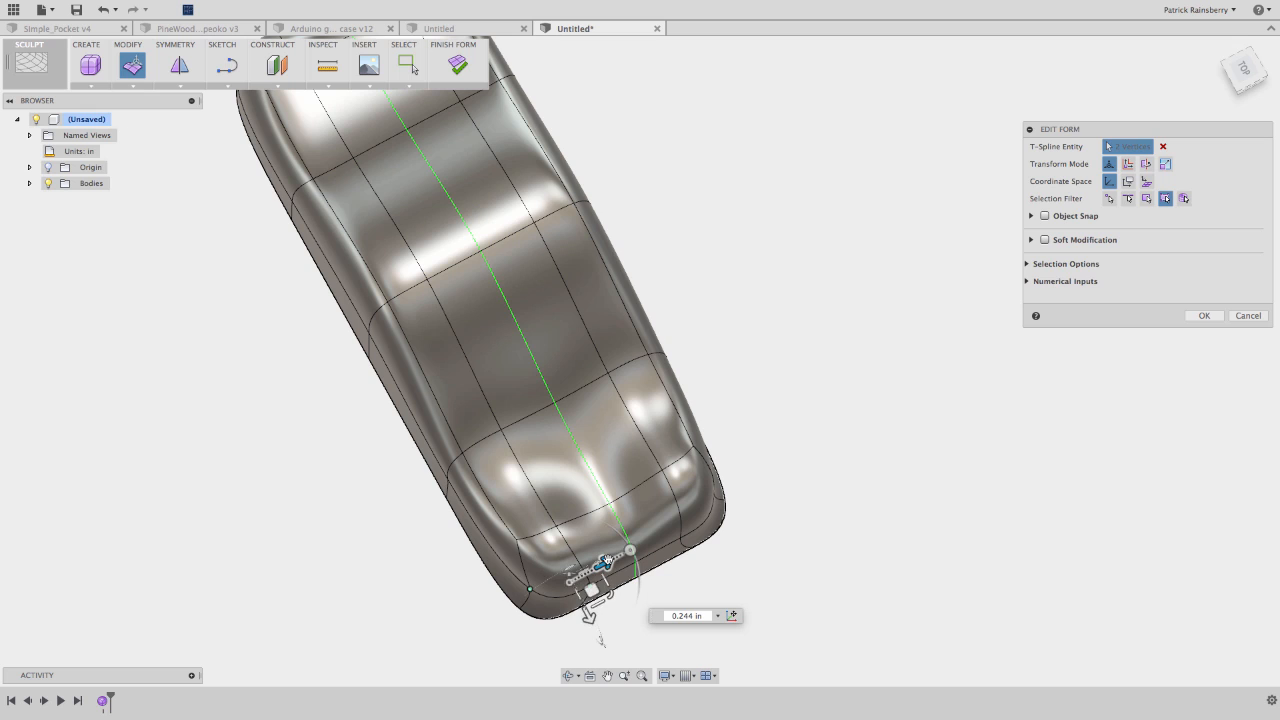
key("super+z")
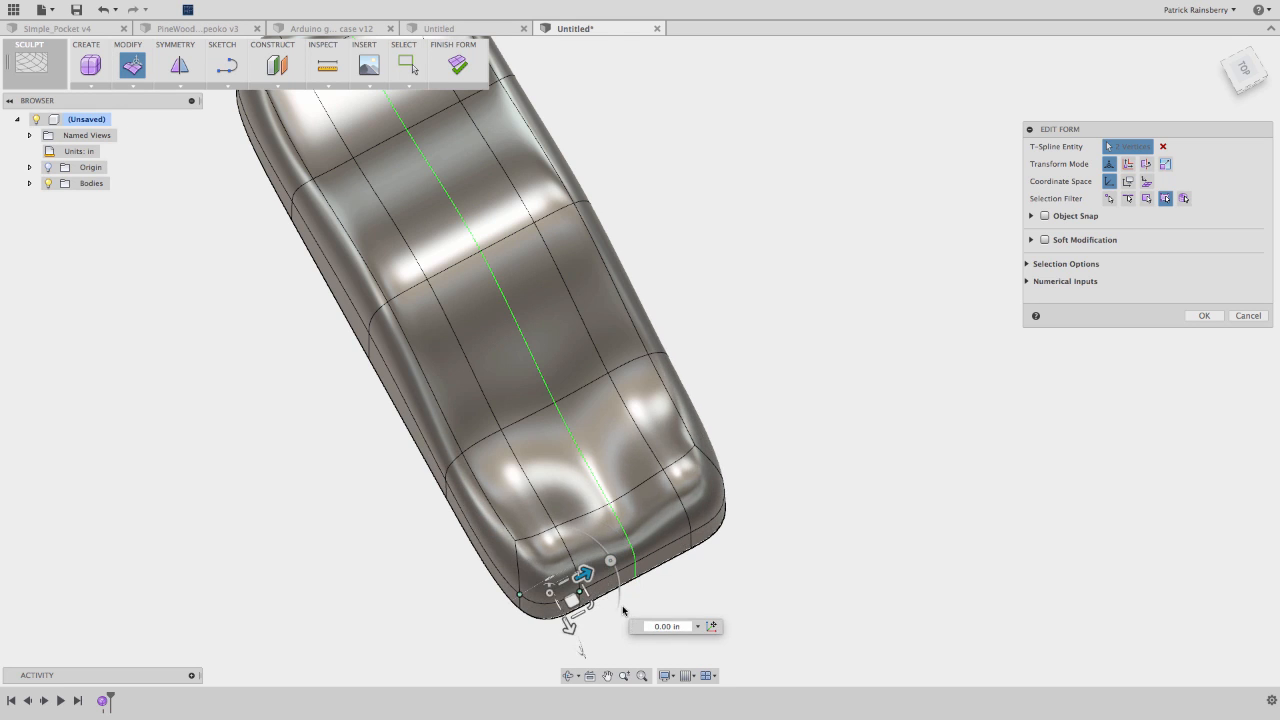
- Move the near end's corner edge and the edges beside the centre line on its end face inward, and finish the form edit
left_click(519, 573)
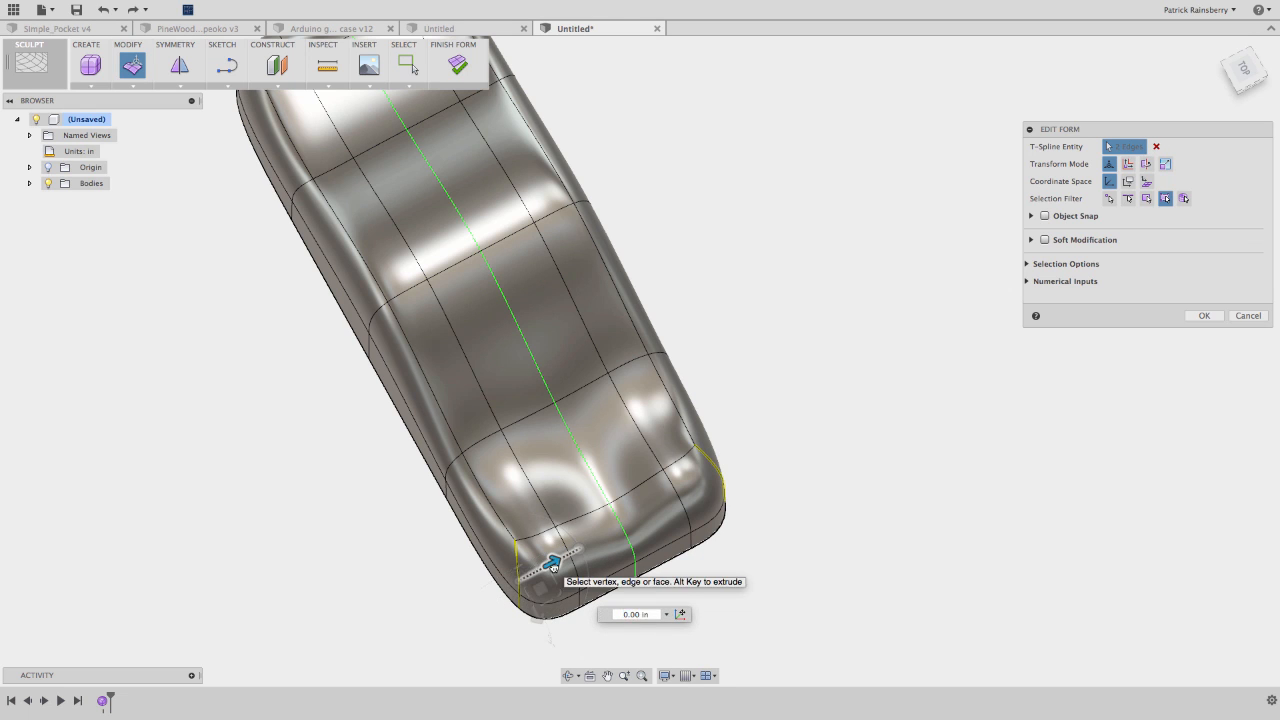
left_click_drag(545, 564, 569, 558)
left_click(579, 578)
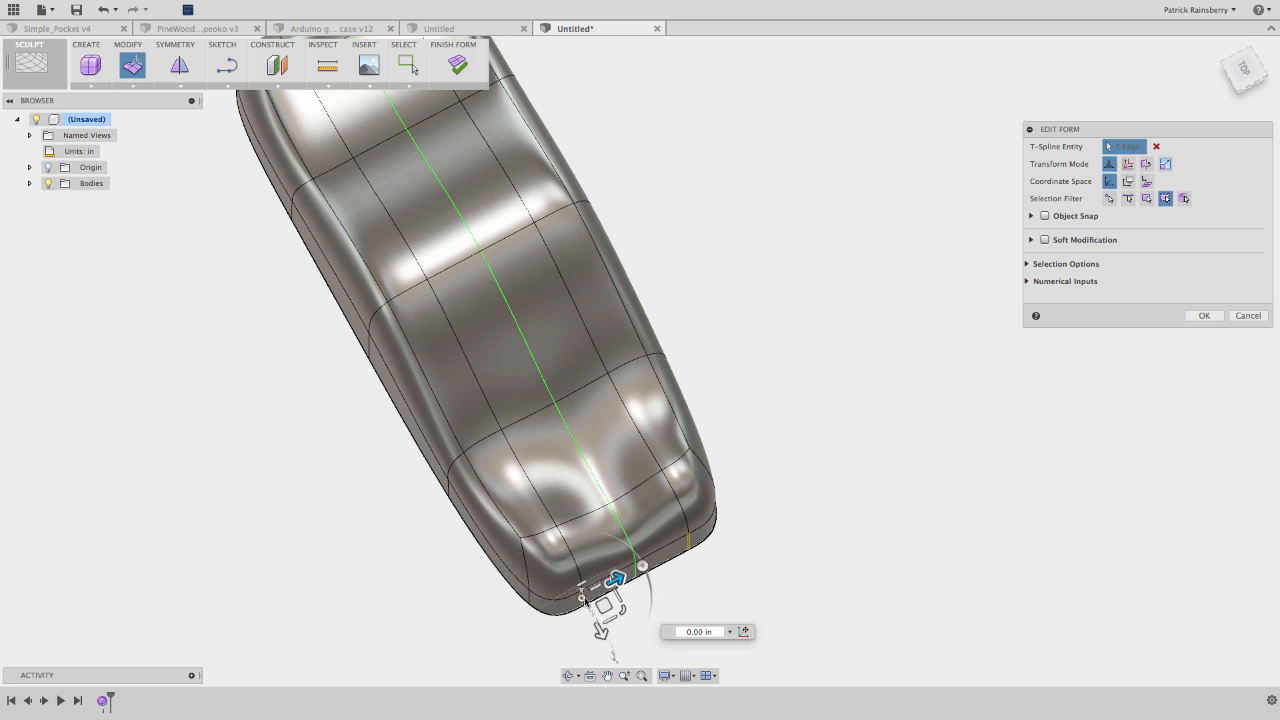
left_click(582, 579)
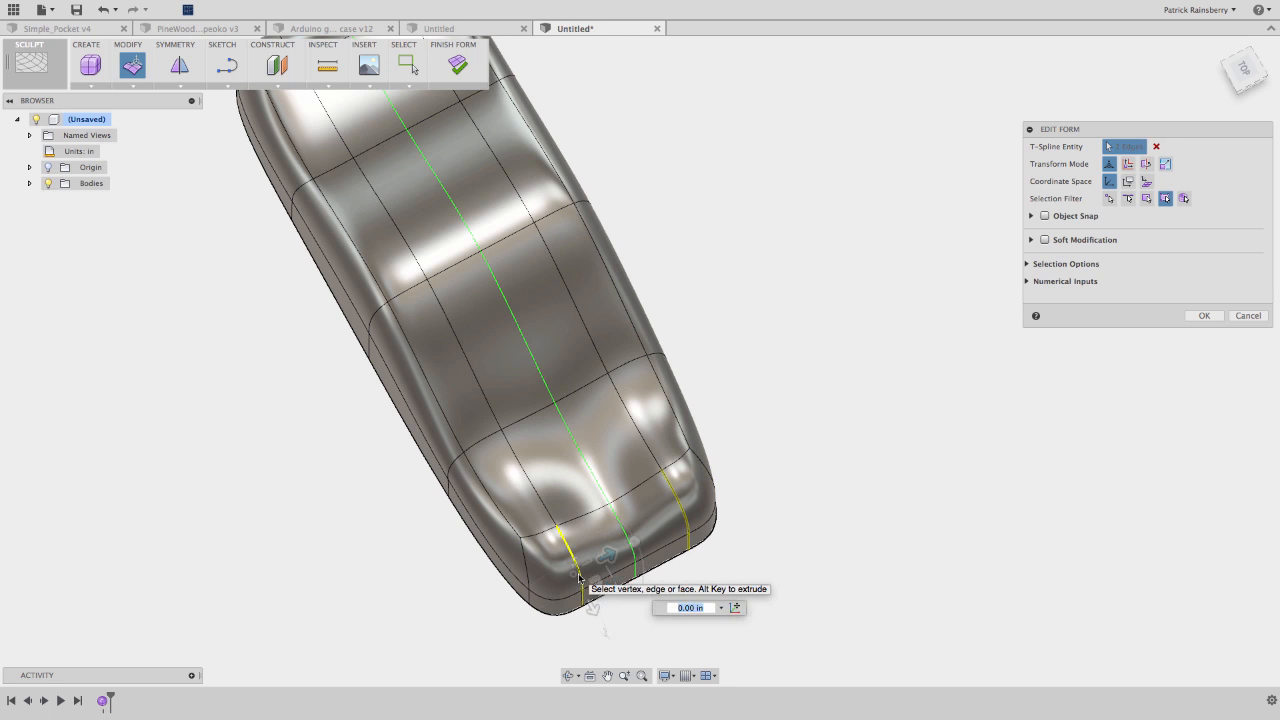
left_click_drag(609, 558, 625, 549)
left_click(793, 544)
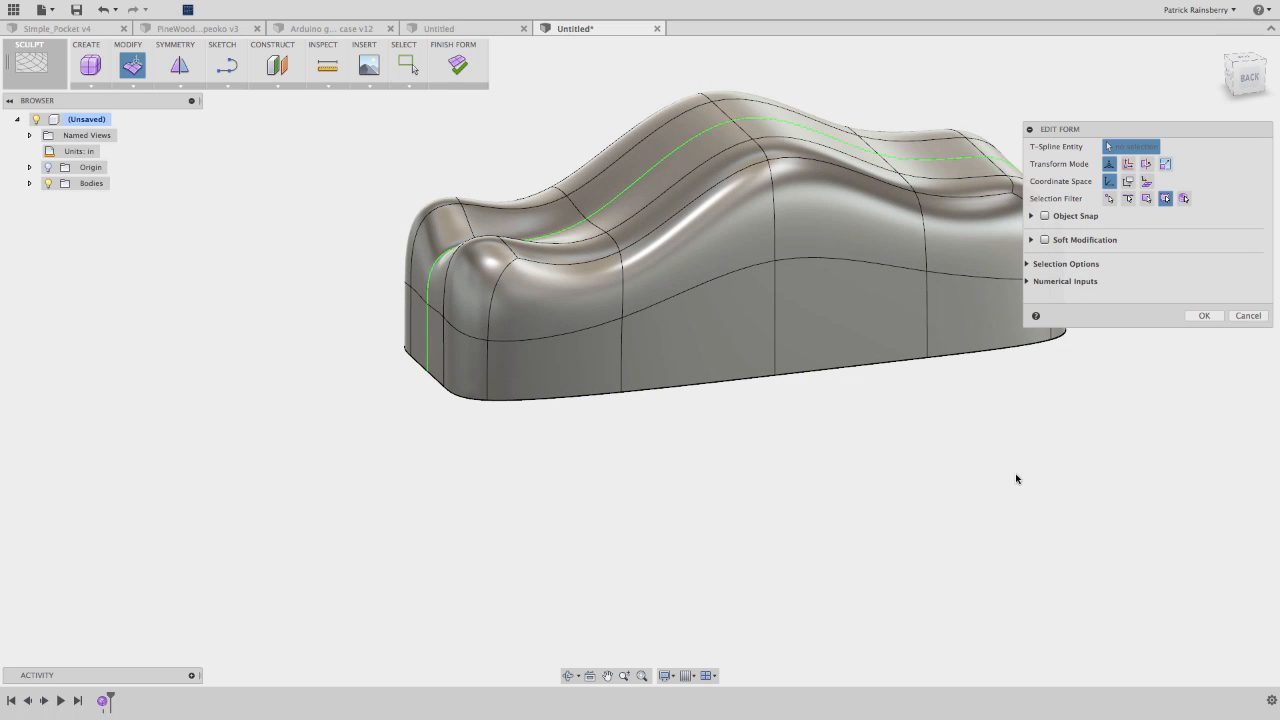
left_click(1204, 315)
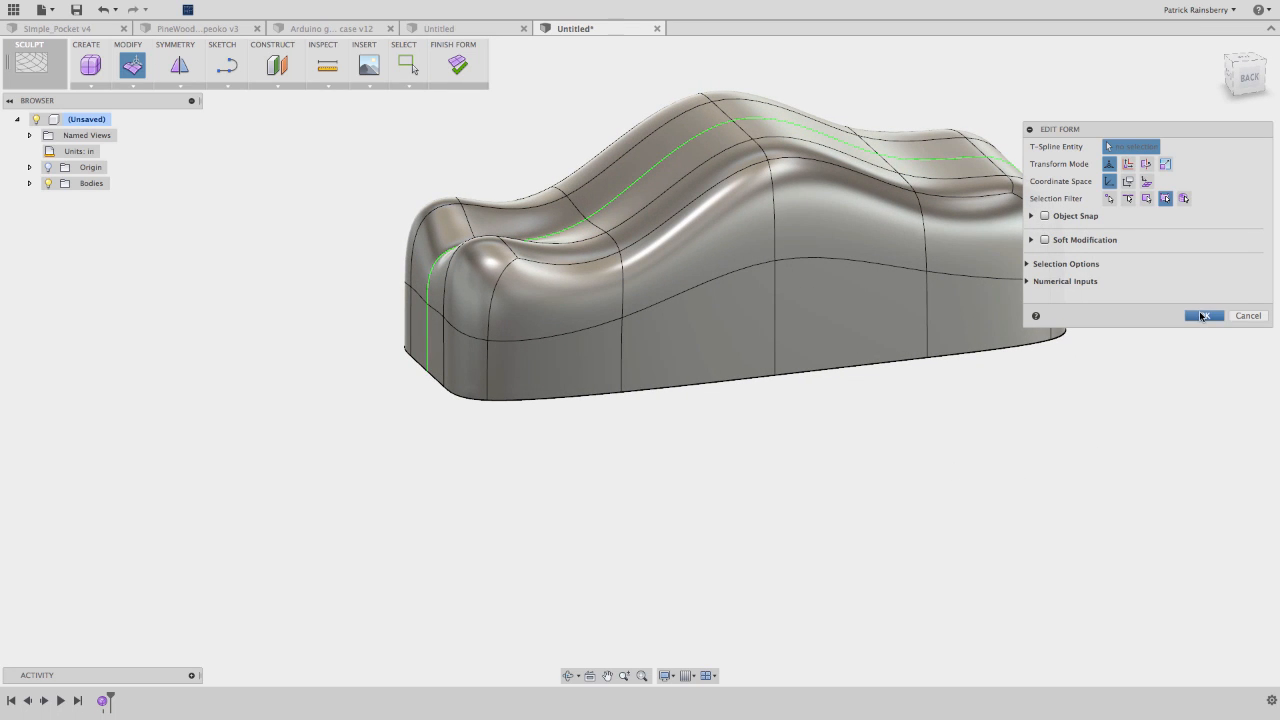
- Insert a simple, single-sided edge loop on the cabin side of the crosswise loop behind the contoured end, at insert location -0.307
left_click(134, 88)
left_click(140, 110)
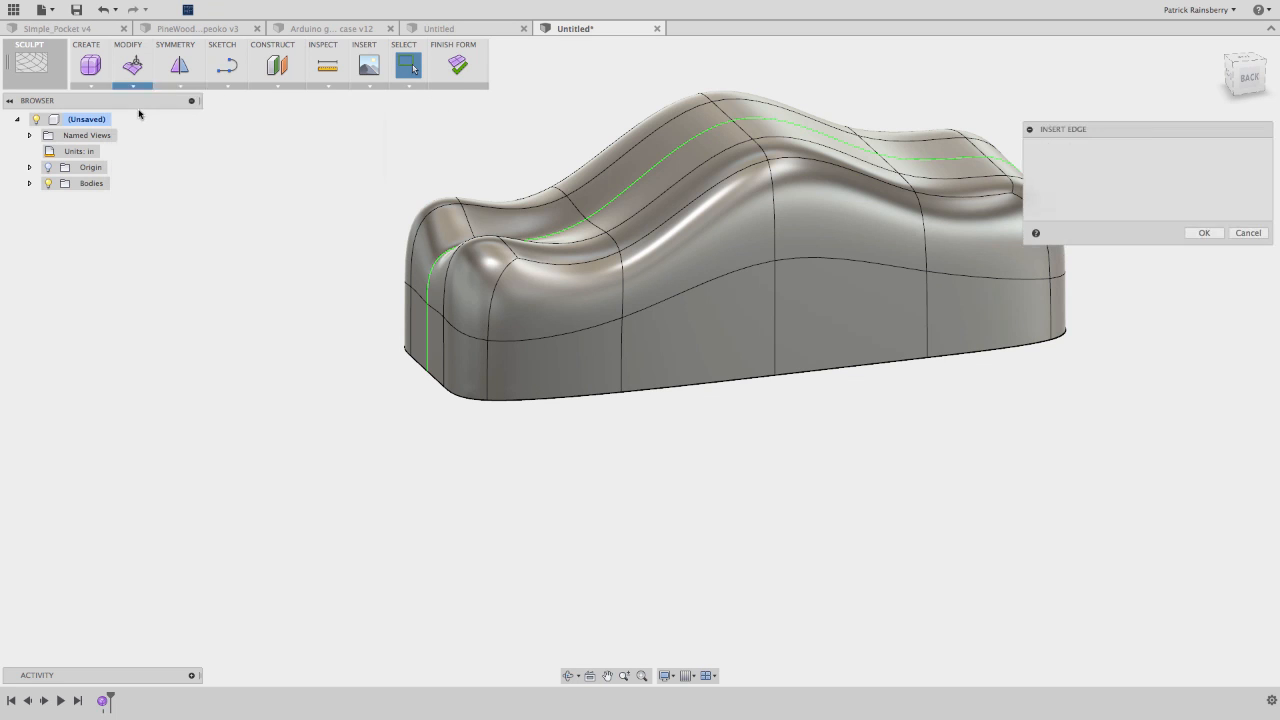
left_click(622, 347)
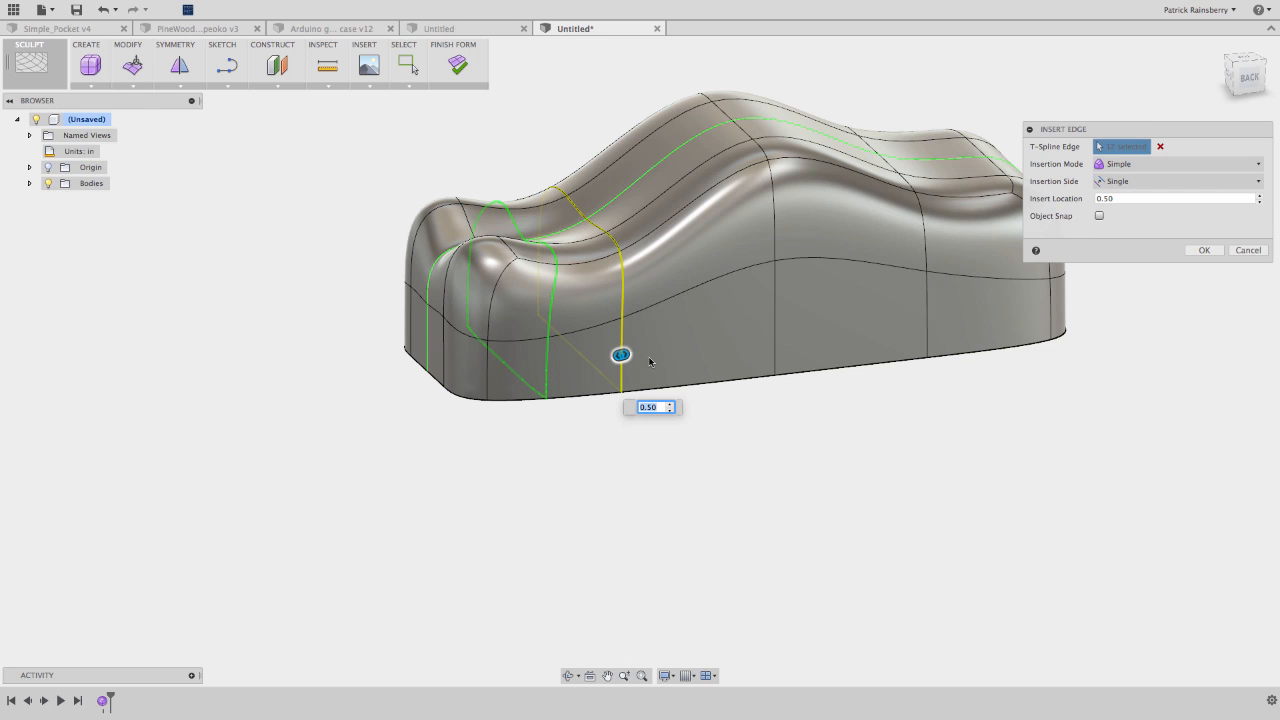
left_click_drag(621, 355, 757, 332)
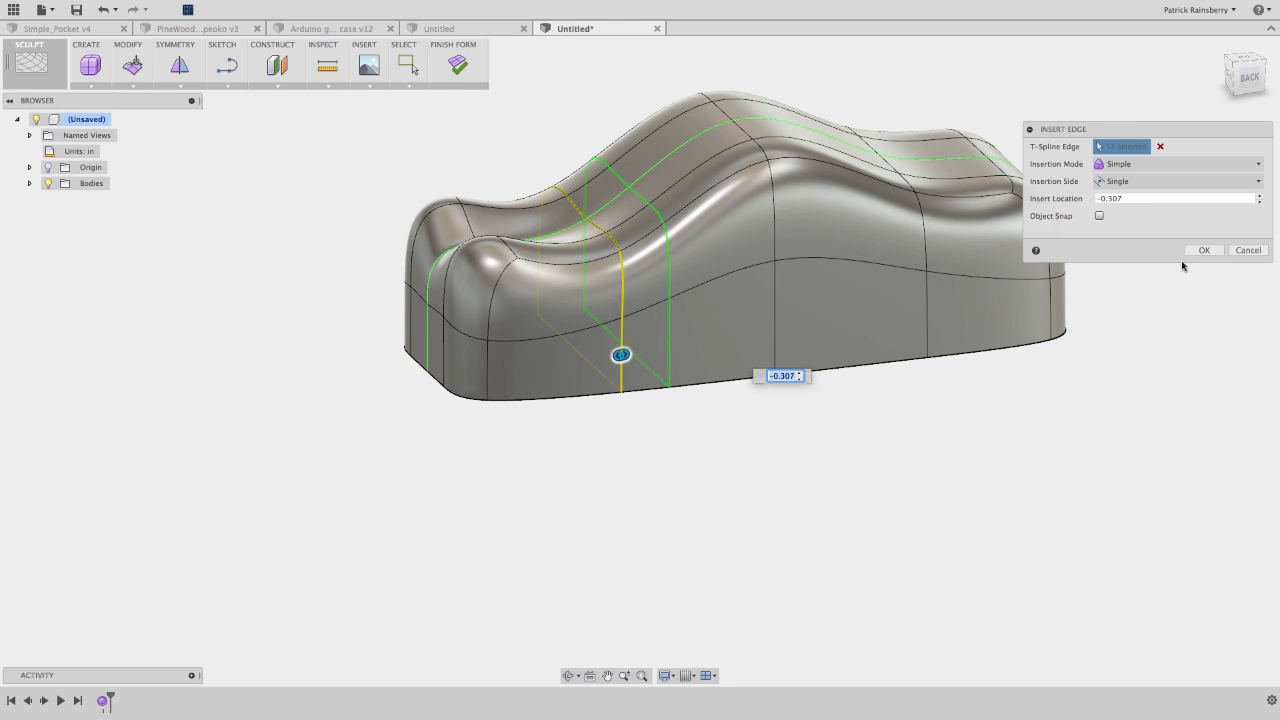
left_click(1204, 250)
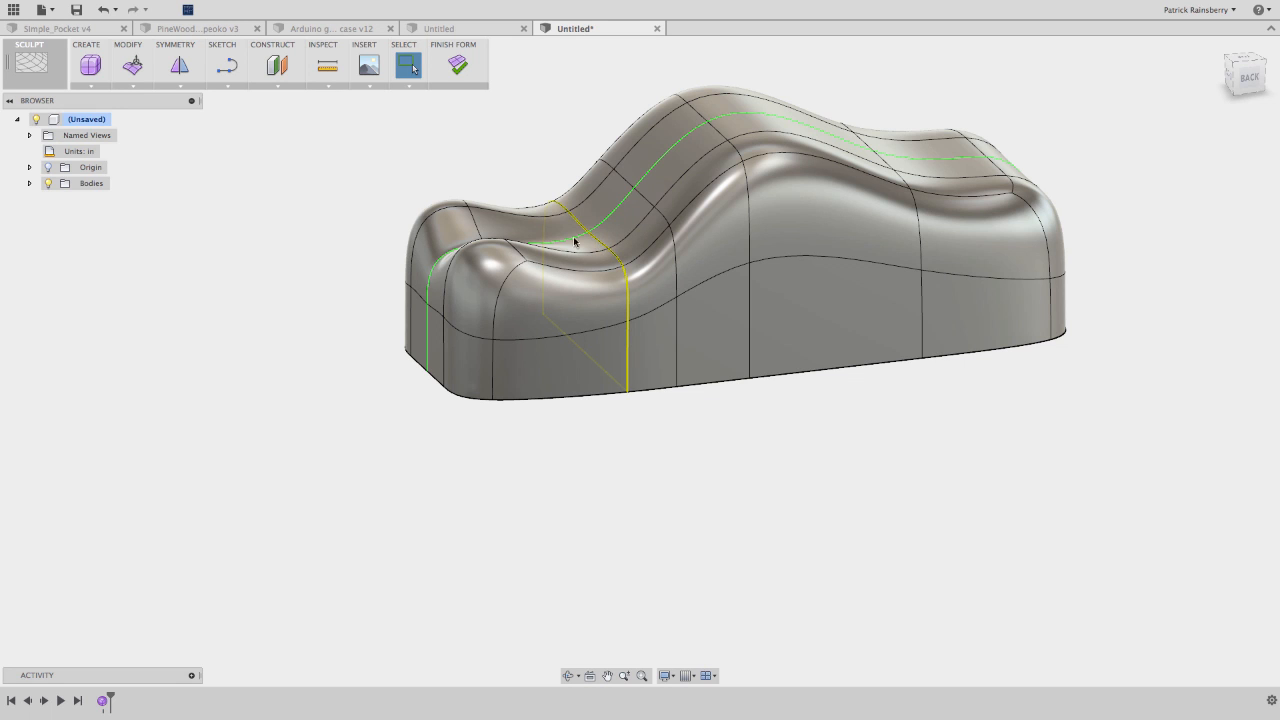
- Move the crosswise edge loop behind the contoured end about 0.355 in towards that end
left_click(132, 65)
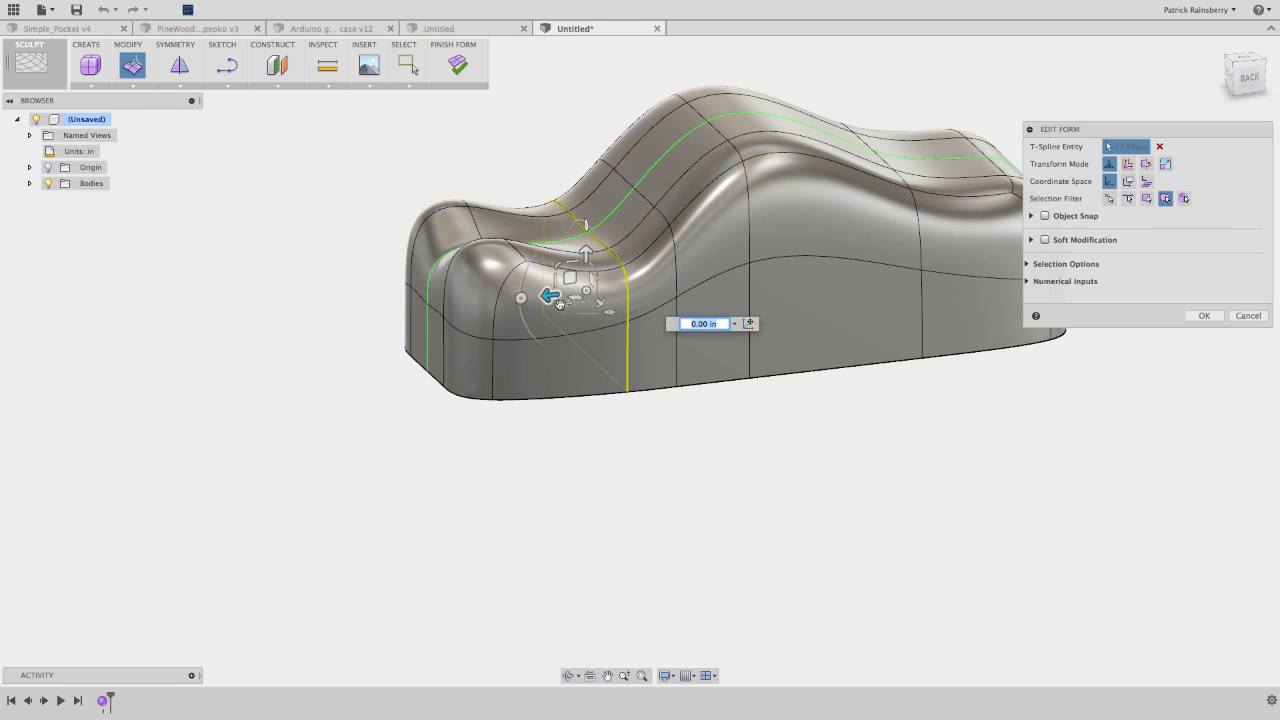
left_click_drag(550, 295, 518, 299)
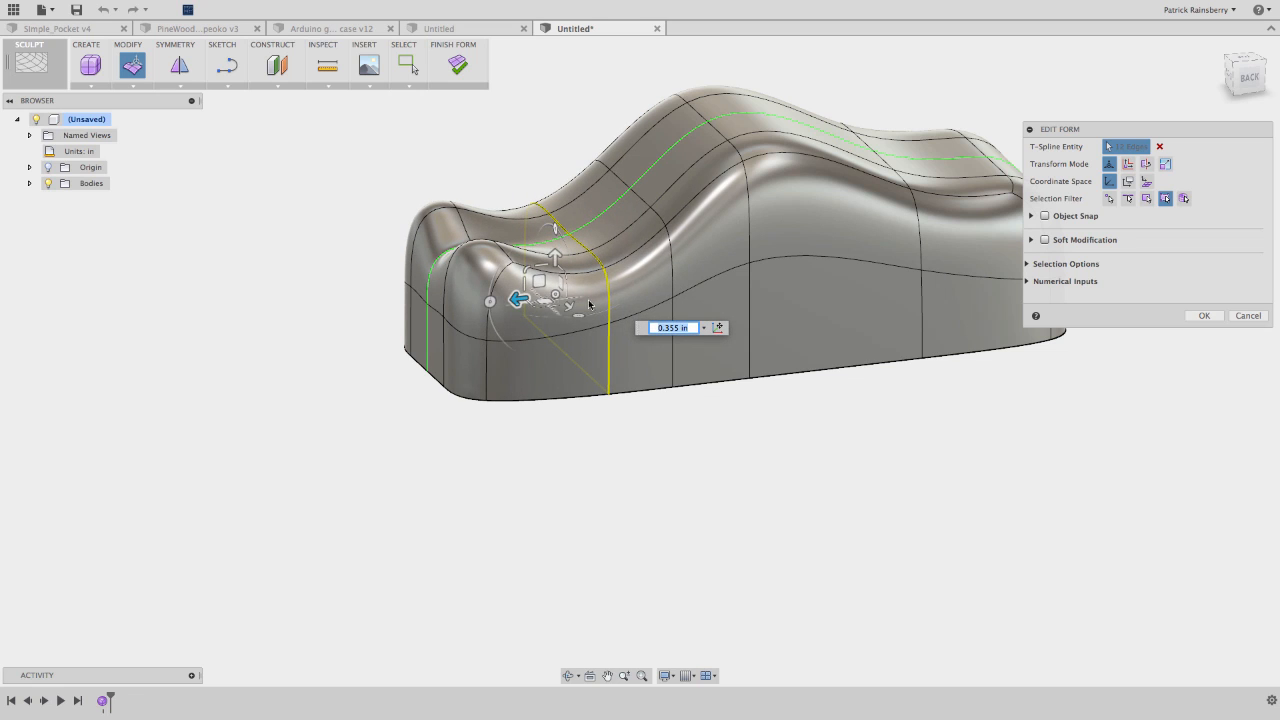
double_click(636, 197)
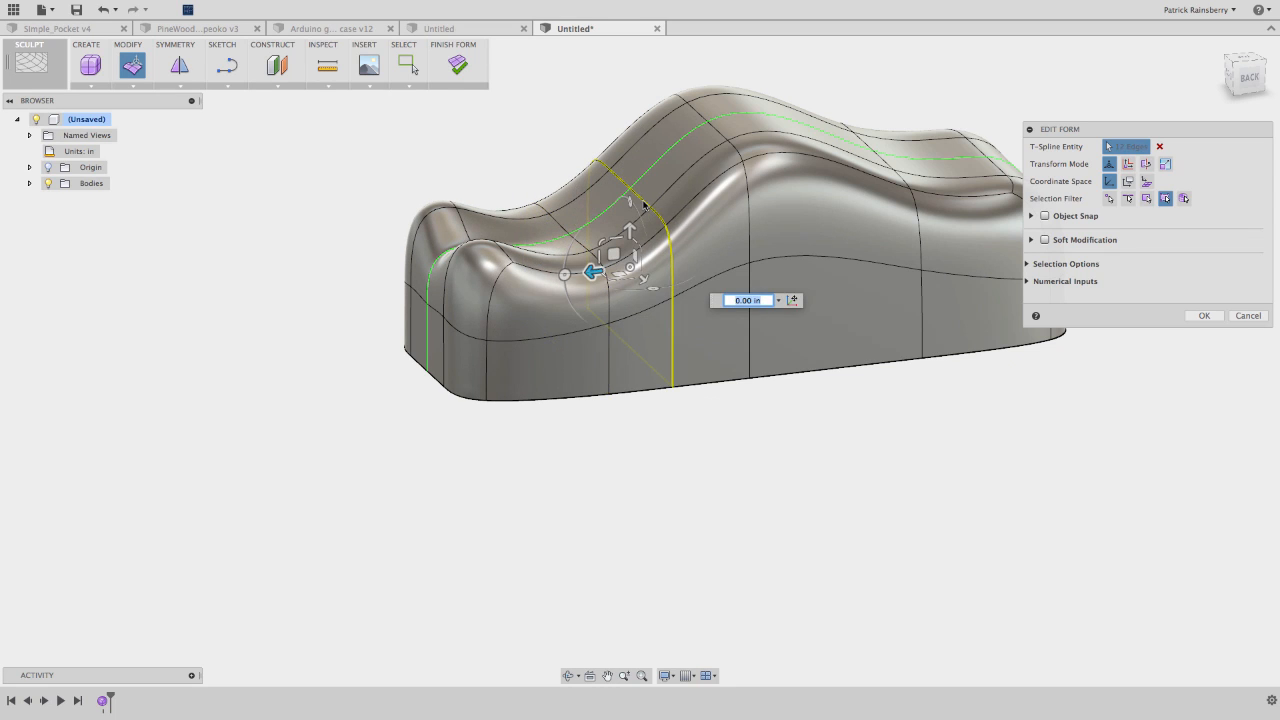
left_click(653, 405)
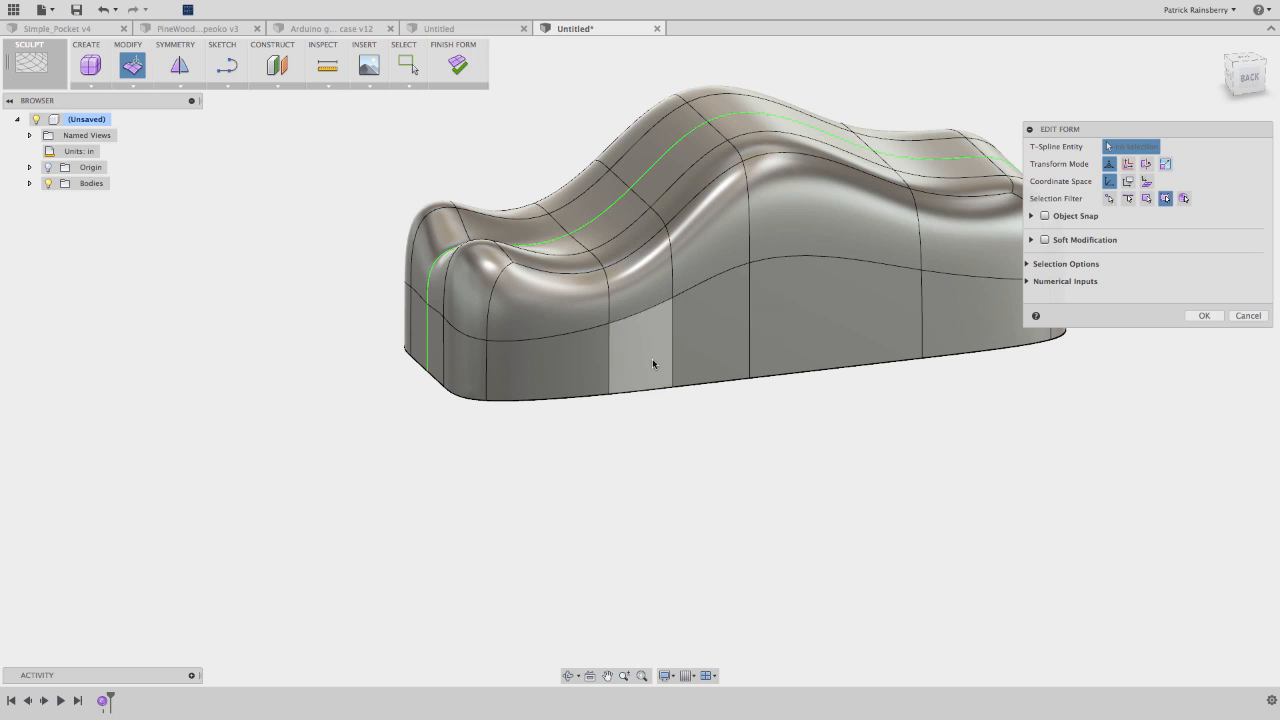
- Lower the two top edges of the inserted loop at the cabin's base by about 0.382 in, and finish the form edit
left_click(645, 202)
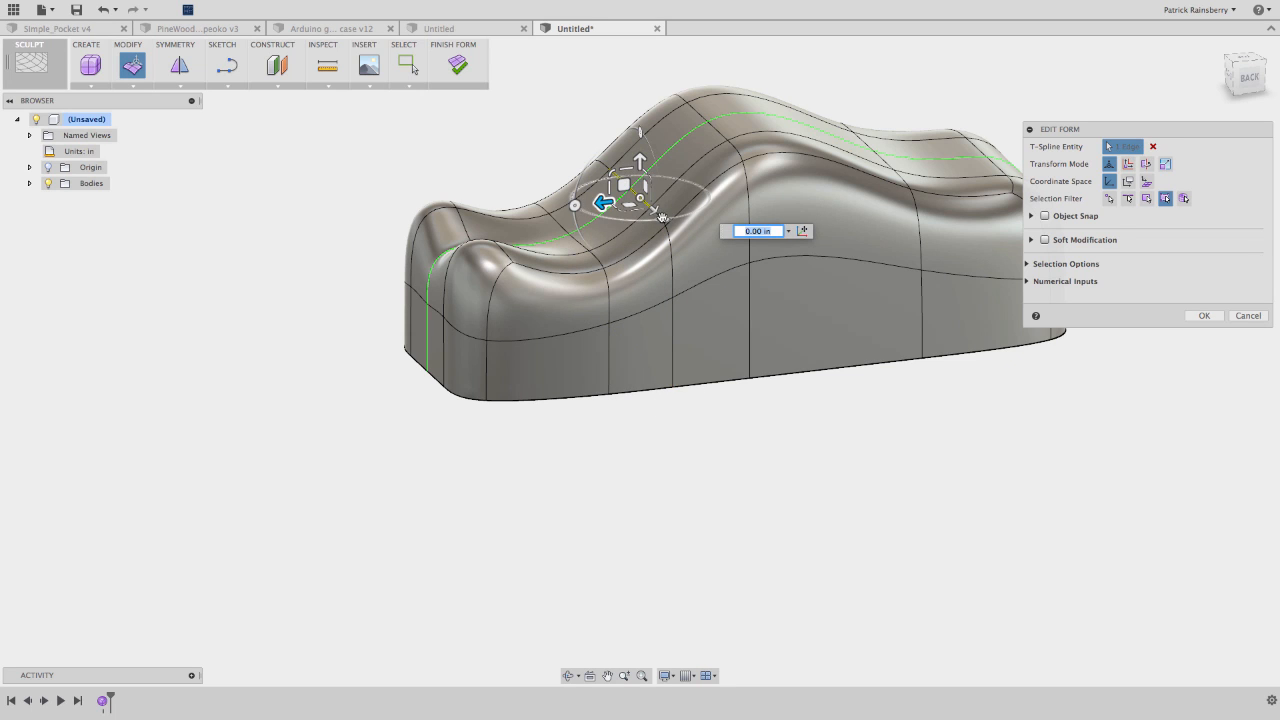
left_click(660, 218, "shift")
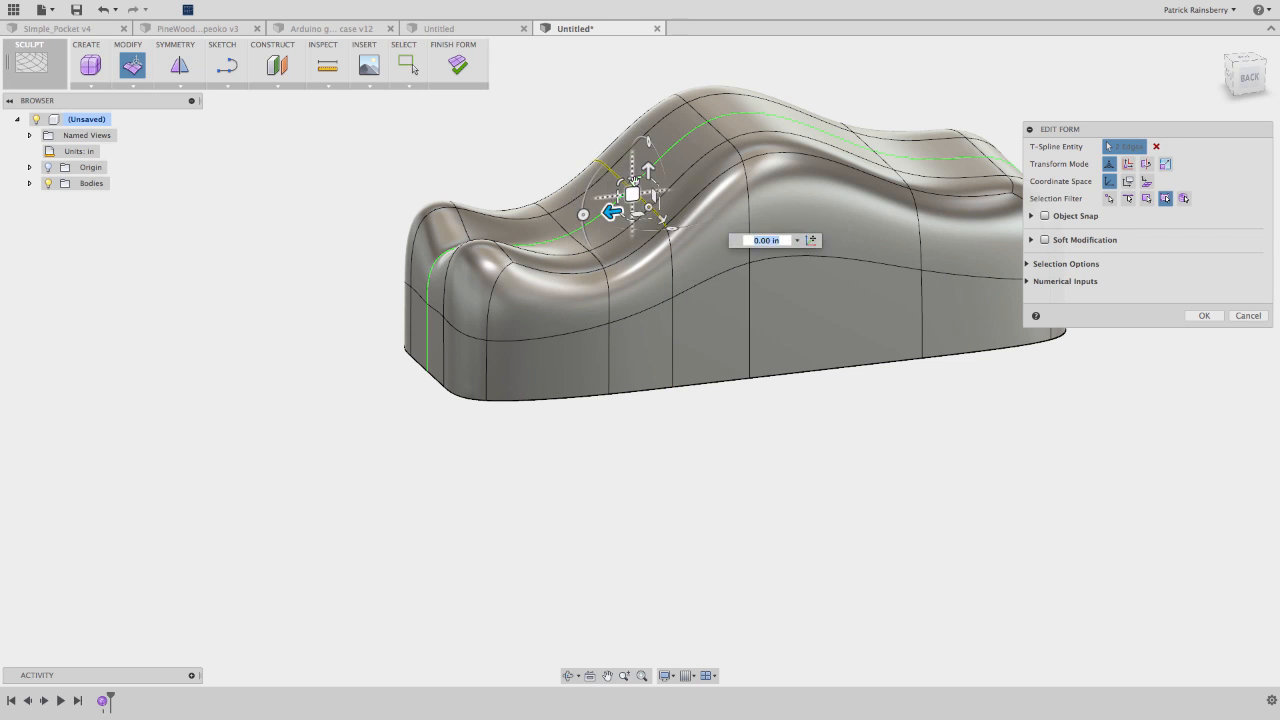
left_click_drag(648, 173, 648, 201)
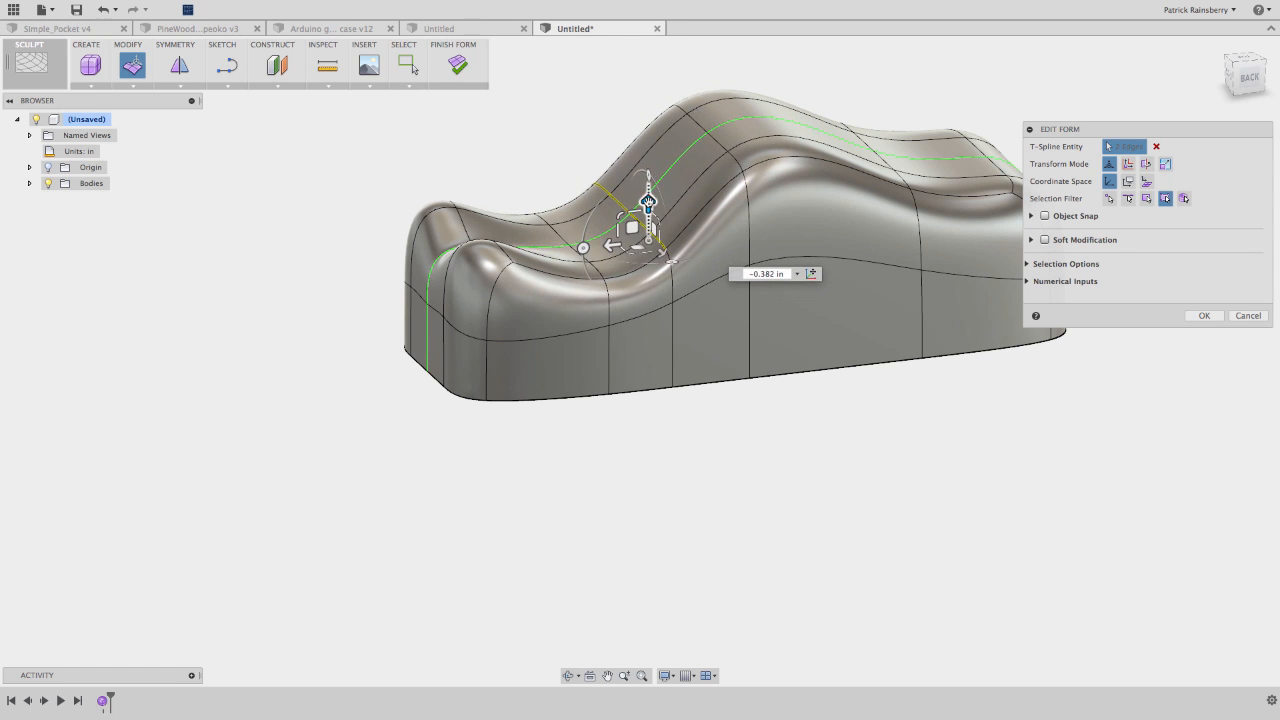
left_click(517, 456)
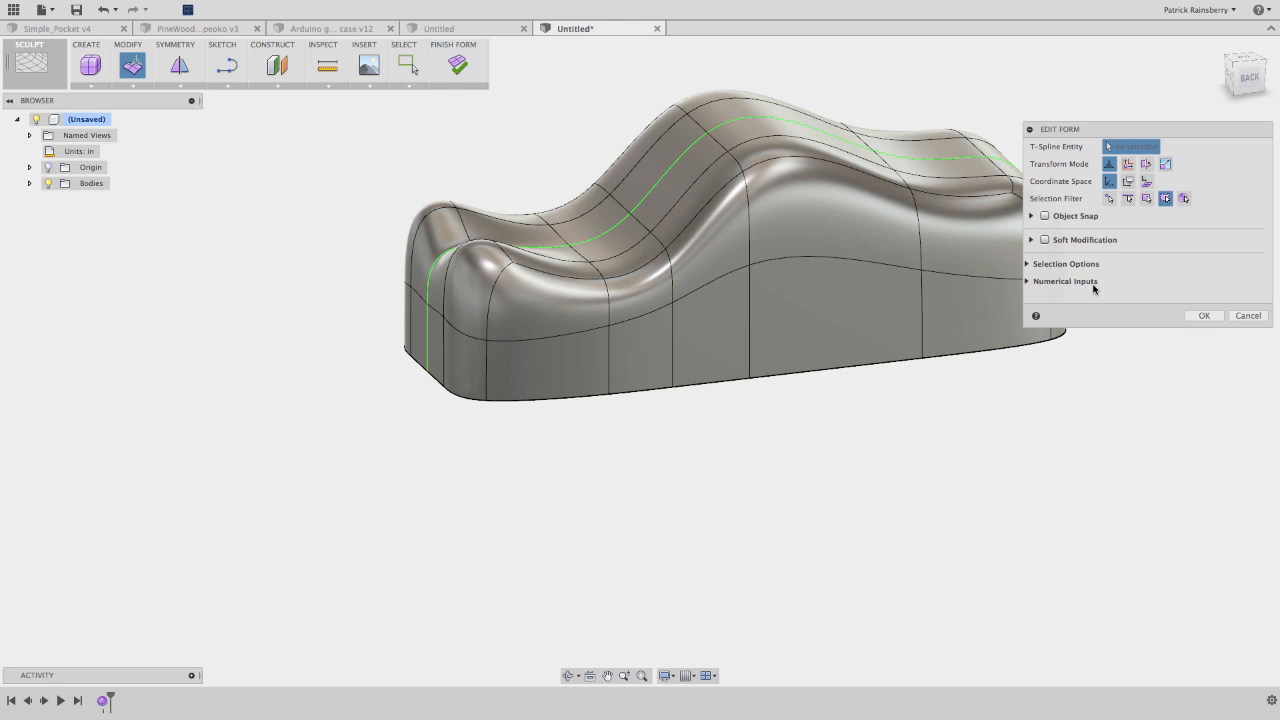
left_click(1204, 315)
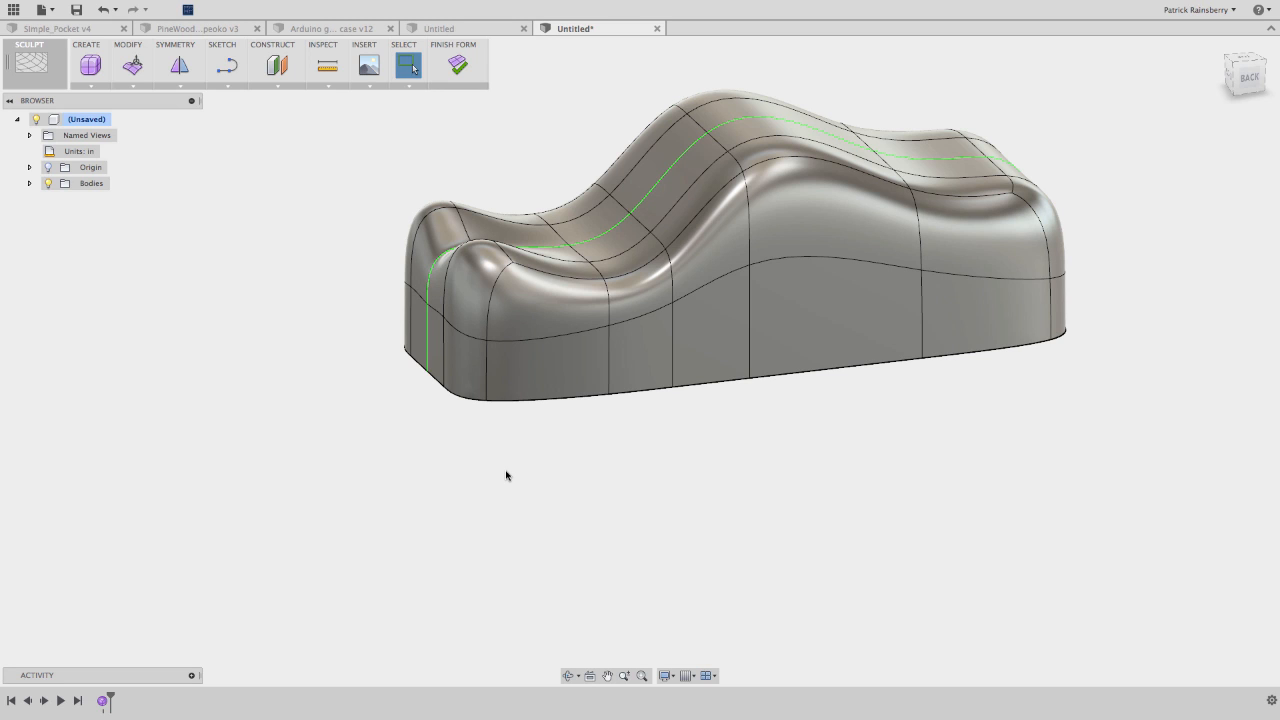
- Subdivide the top face and the end face beside the centre line at the body's opposite end, using the Simple insert mode
left_click(128, 87)
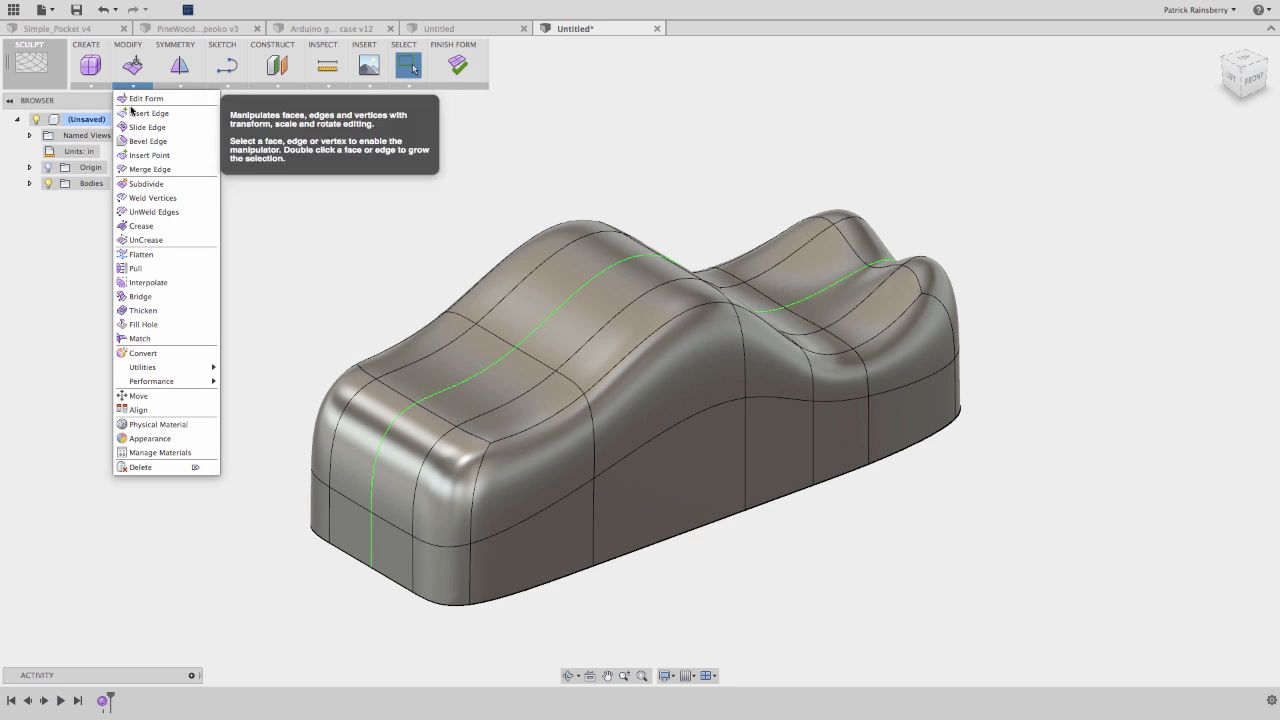
left_click(161, 184)
left_click(481, 393)
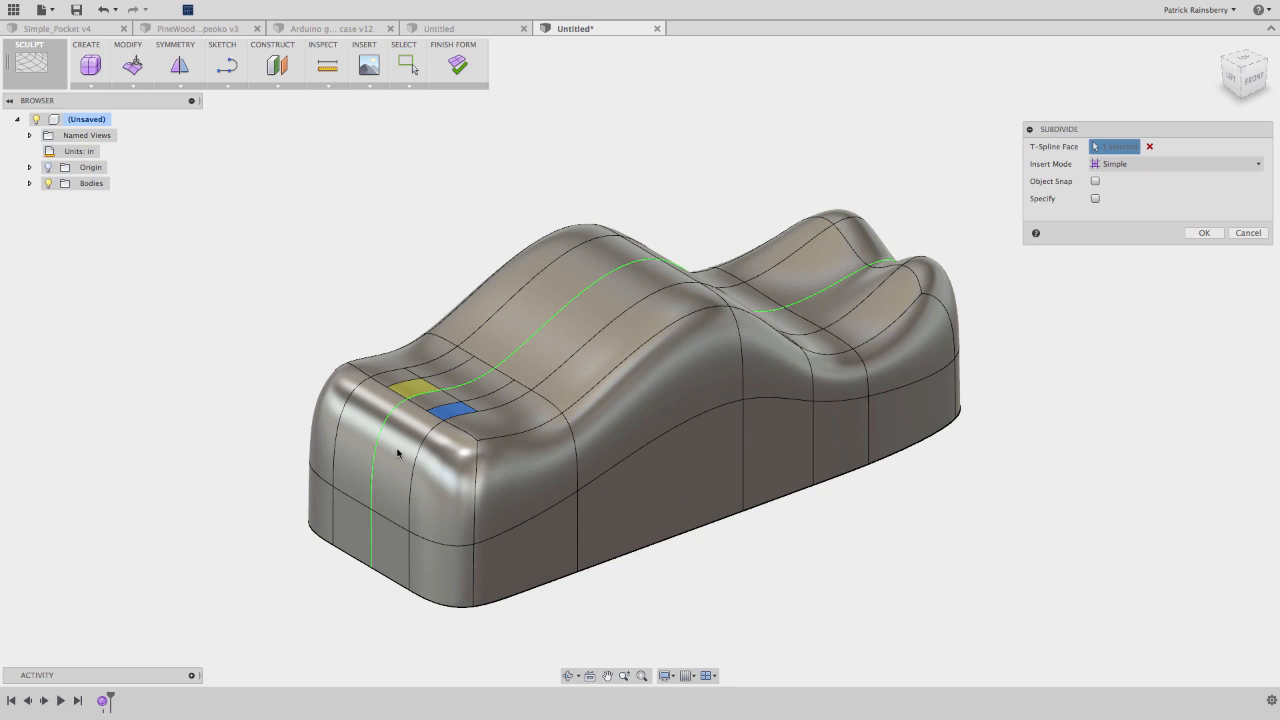
key("super")
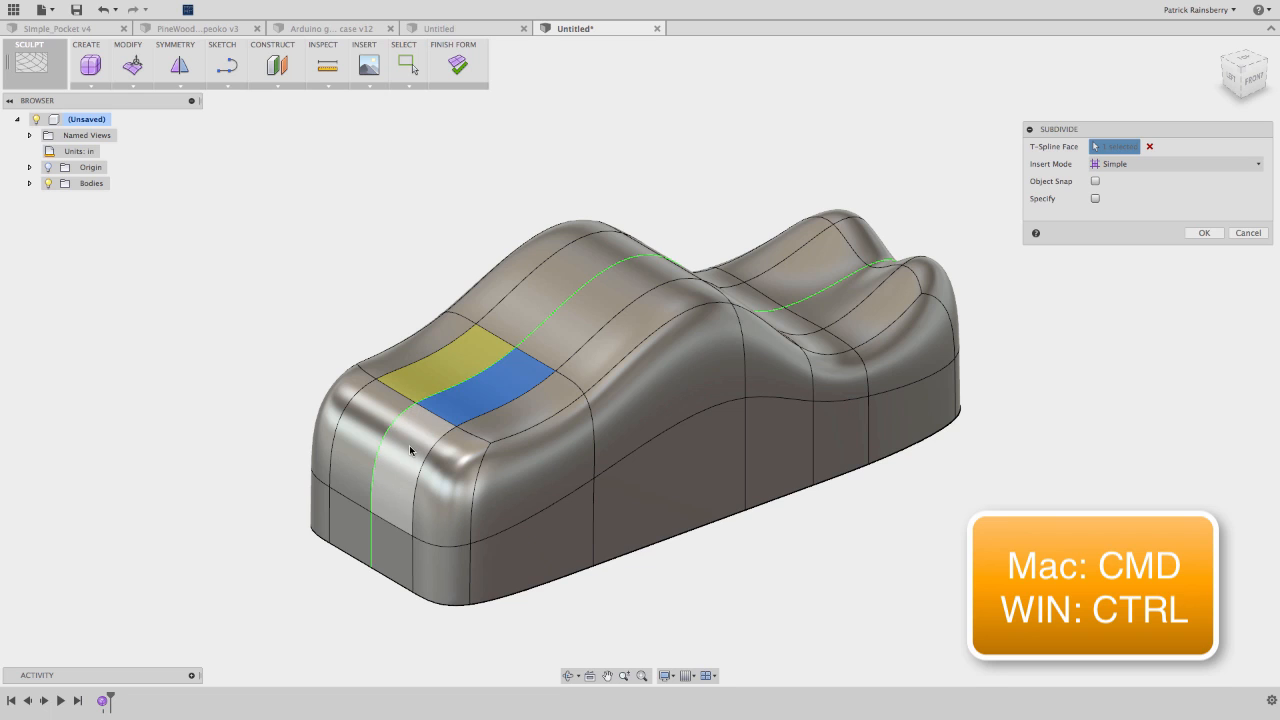
left_click(410, 450, "super")
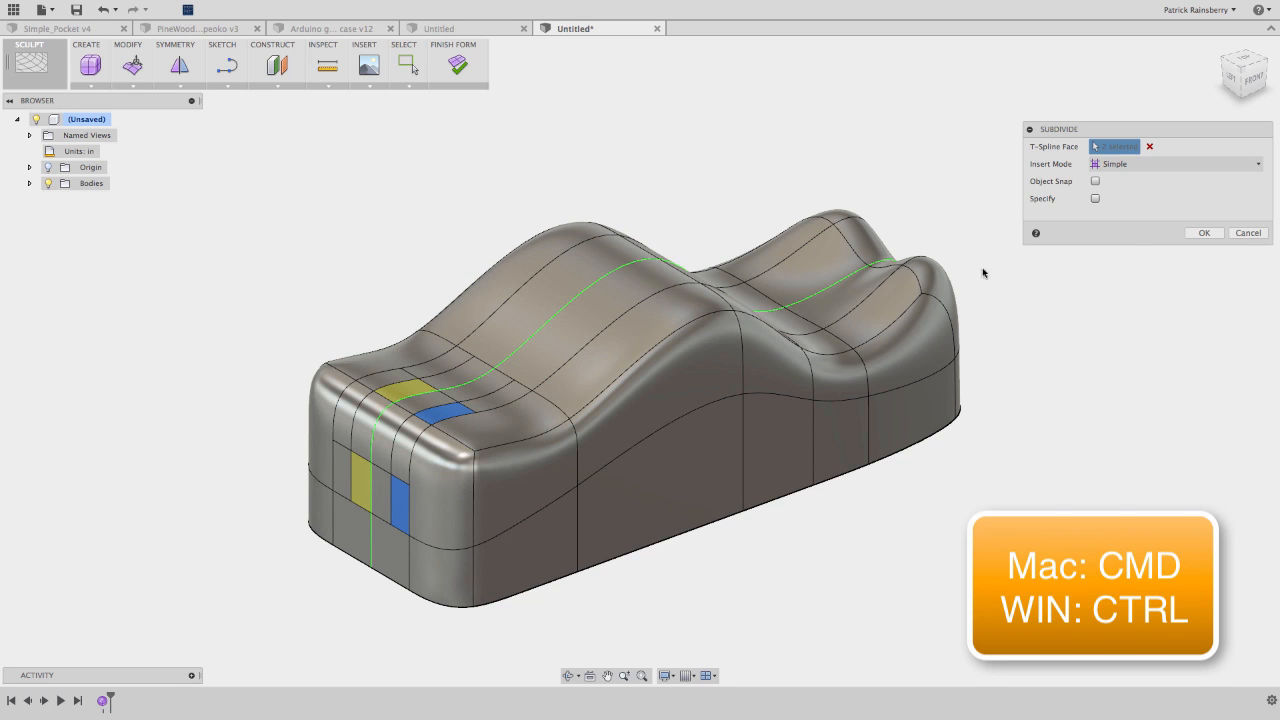
left_click(1204, 232)
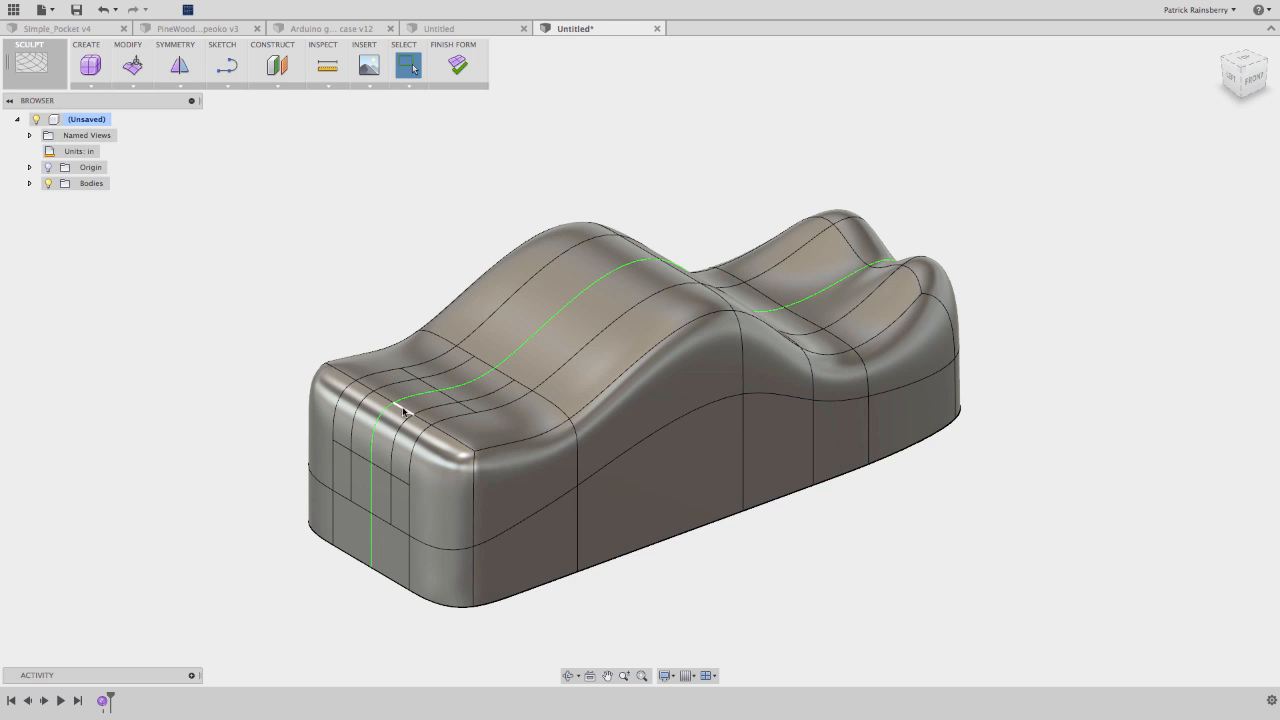
- Lower the subdivided upper end edge beside the centre line, and lower it together with the end-face edge below by about 0.208 in
left_click(132, 65)
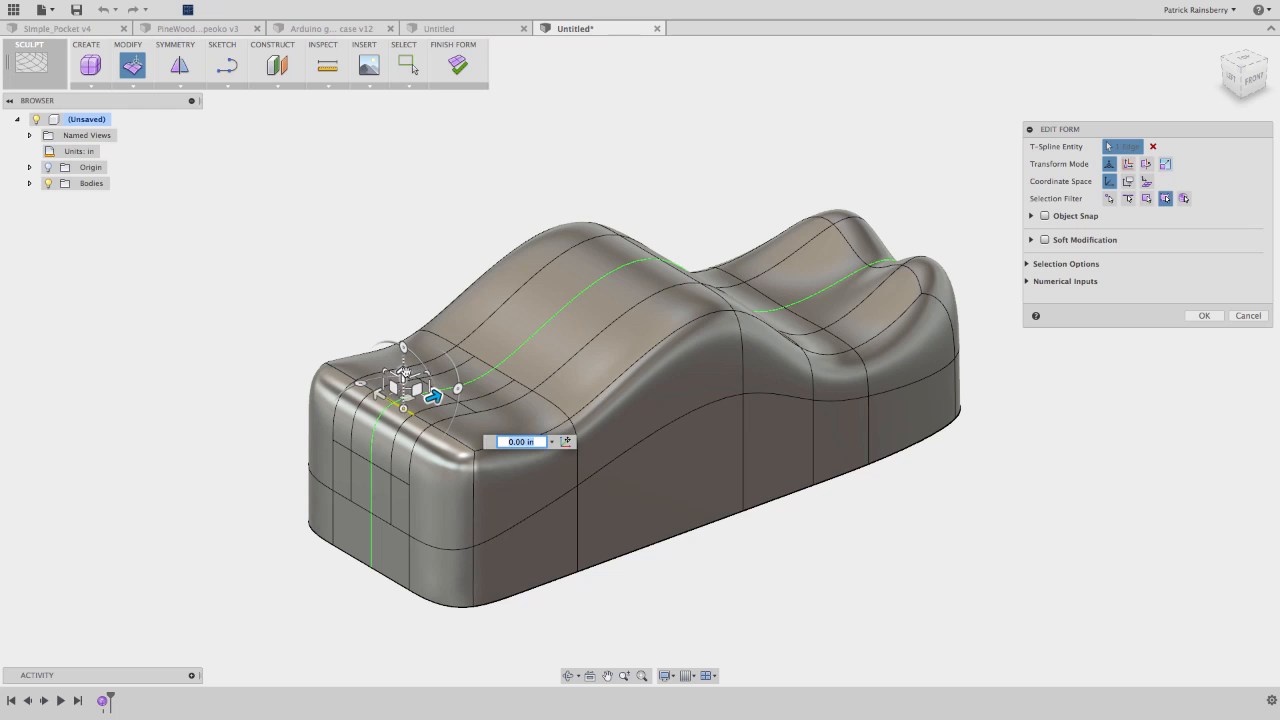
left_click_drag(403, 372, 408, 400)
left_click(380, 471)
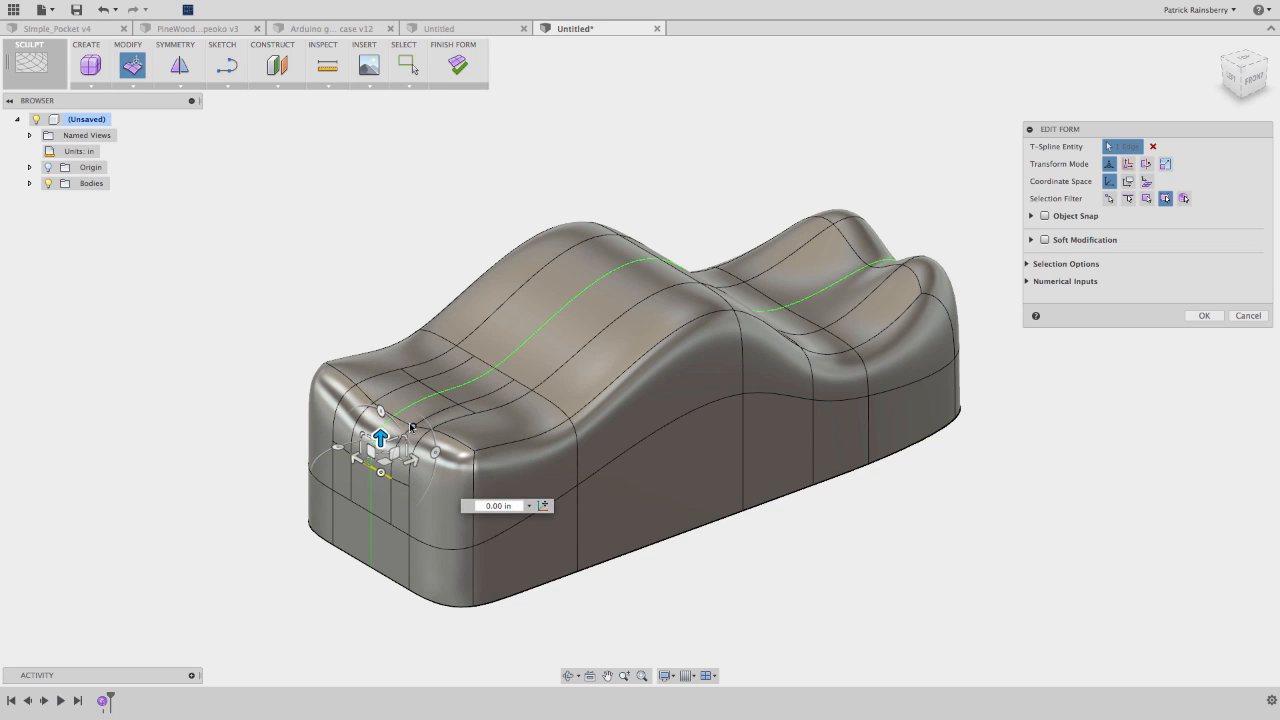
left_click(403, 424, "shift")
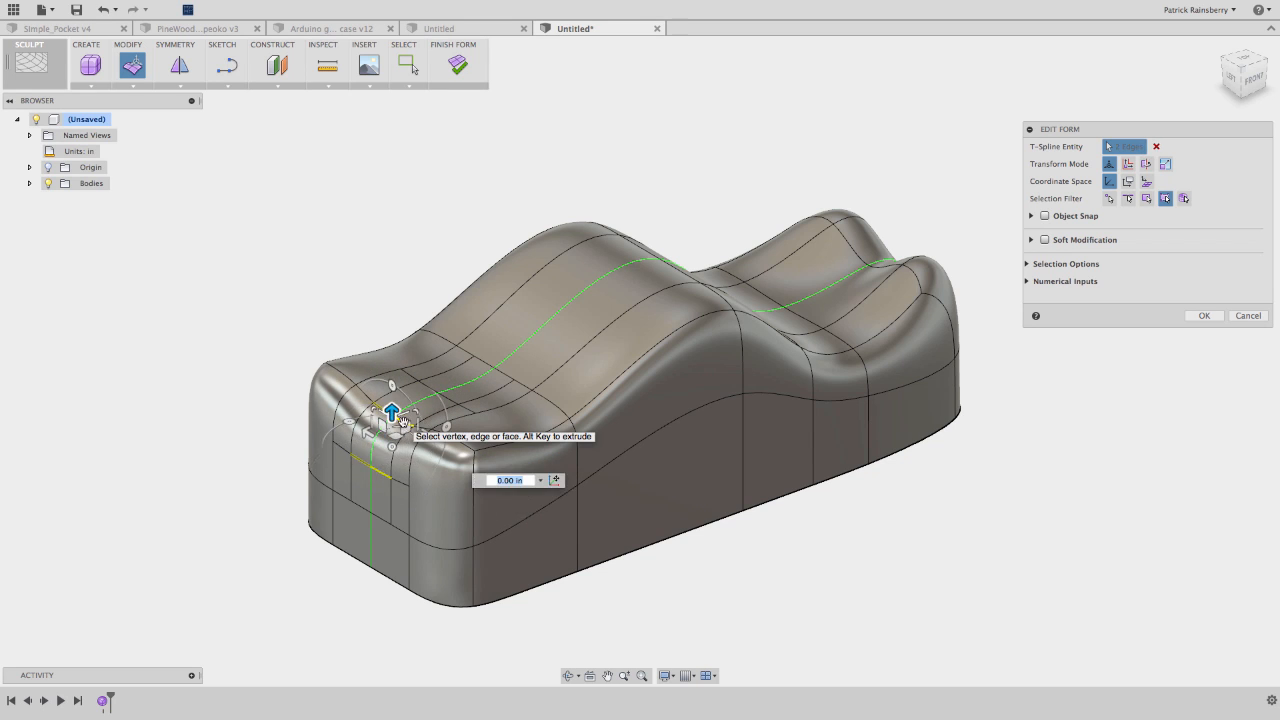
left_click_drag(393, 416, 393, 432)
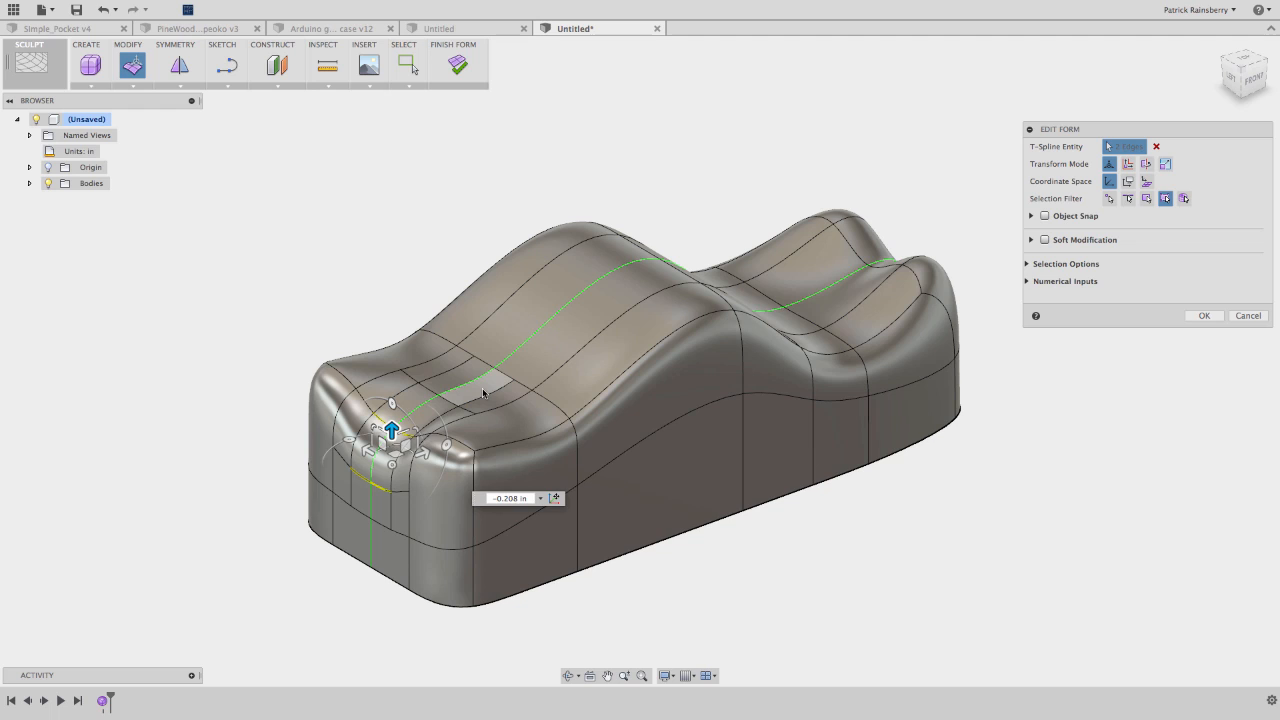
- Extrude the two subdivided top faces on both sides of the centre line upward by about 0.154 in and deselect them
left_click(483, 393)
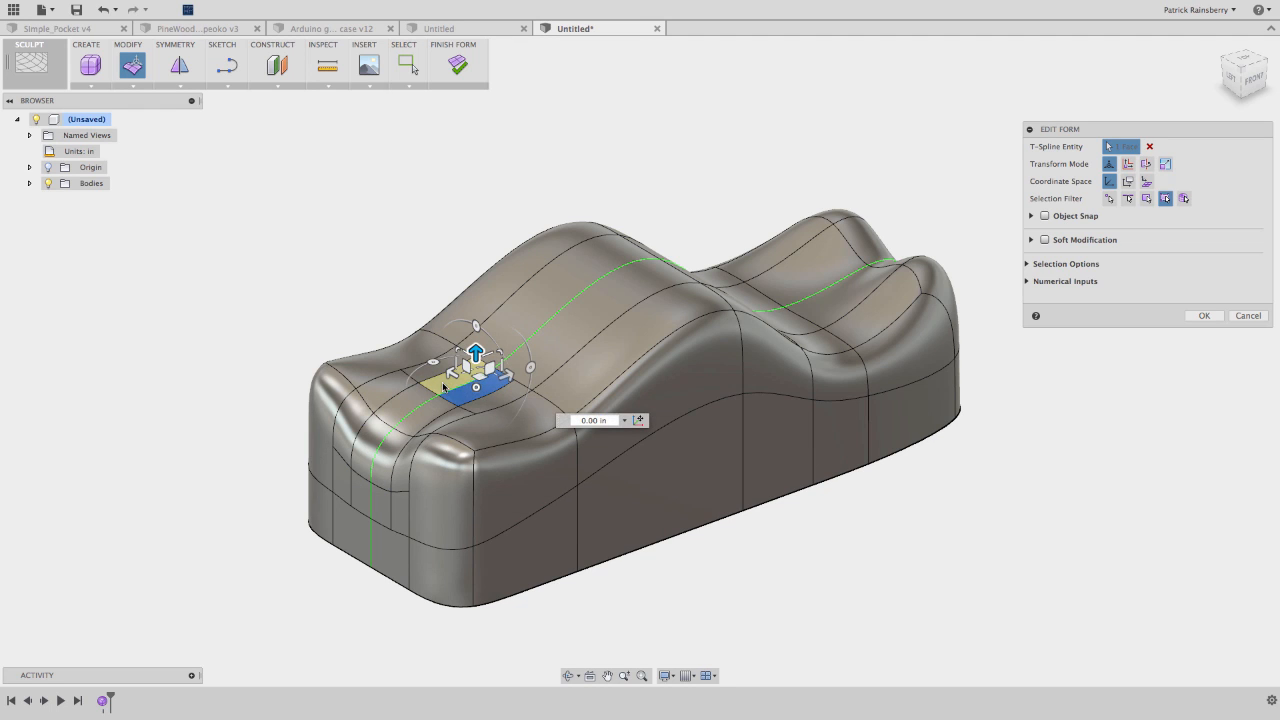
left_click(444, 387, "shift")
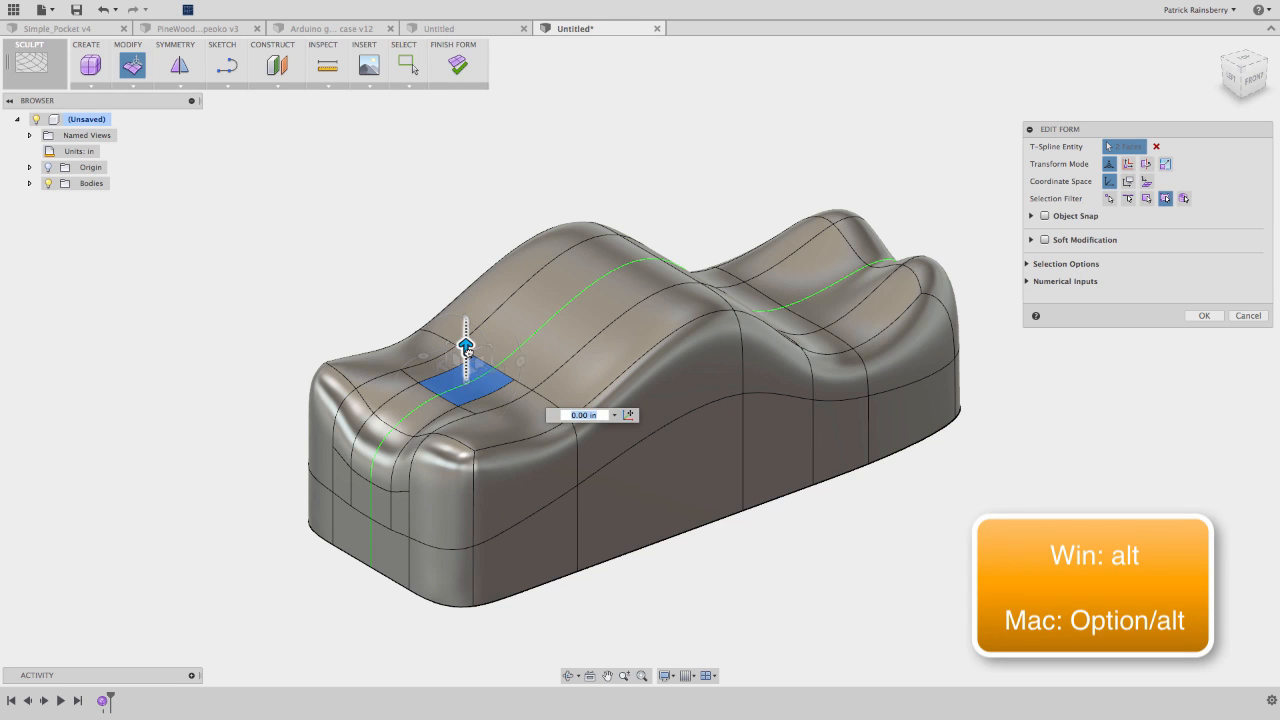
mouse_move(468, 350)
left_mouse_down("alt")
mouse_move(466, 285)
mouse_move(466, 338)
left_mouse_up("alt")
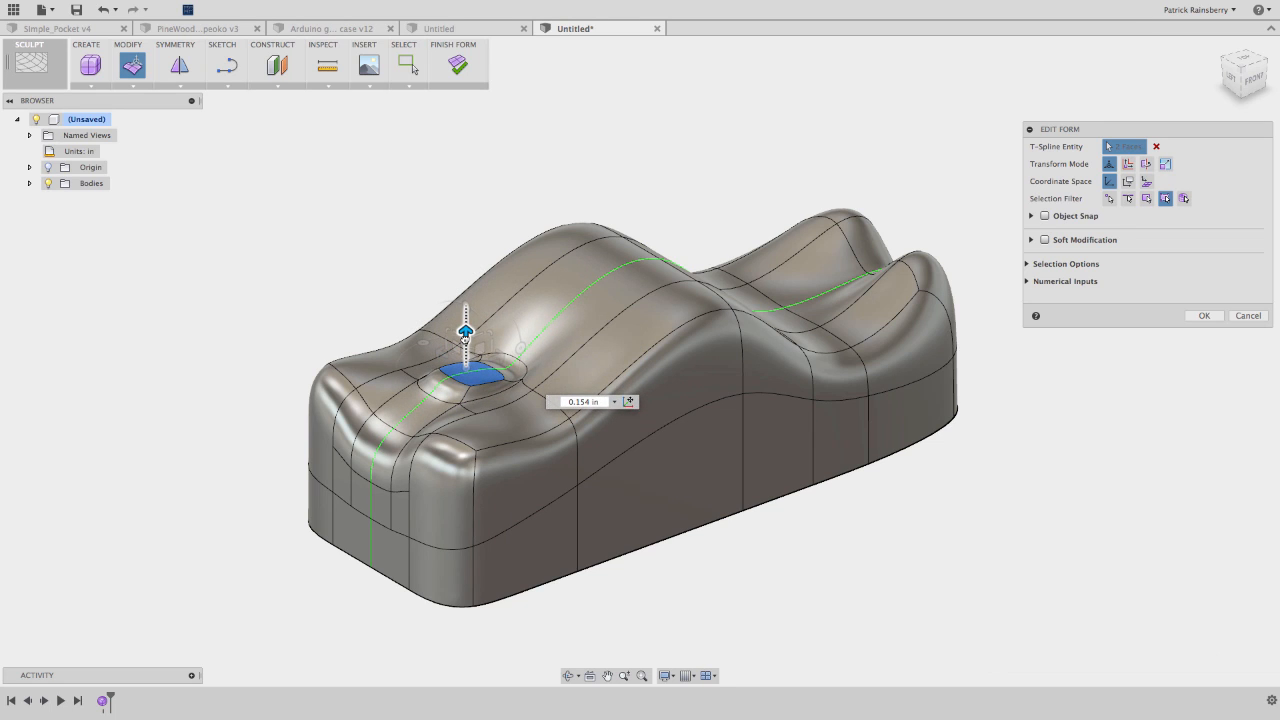
left_click(485, 211)
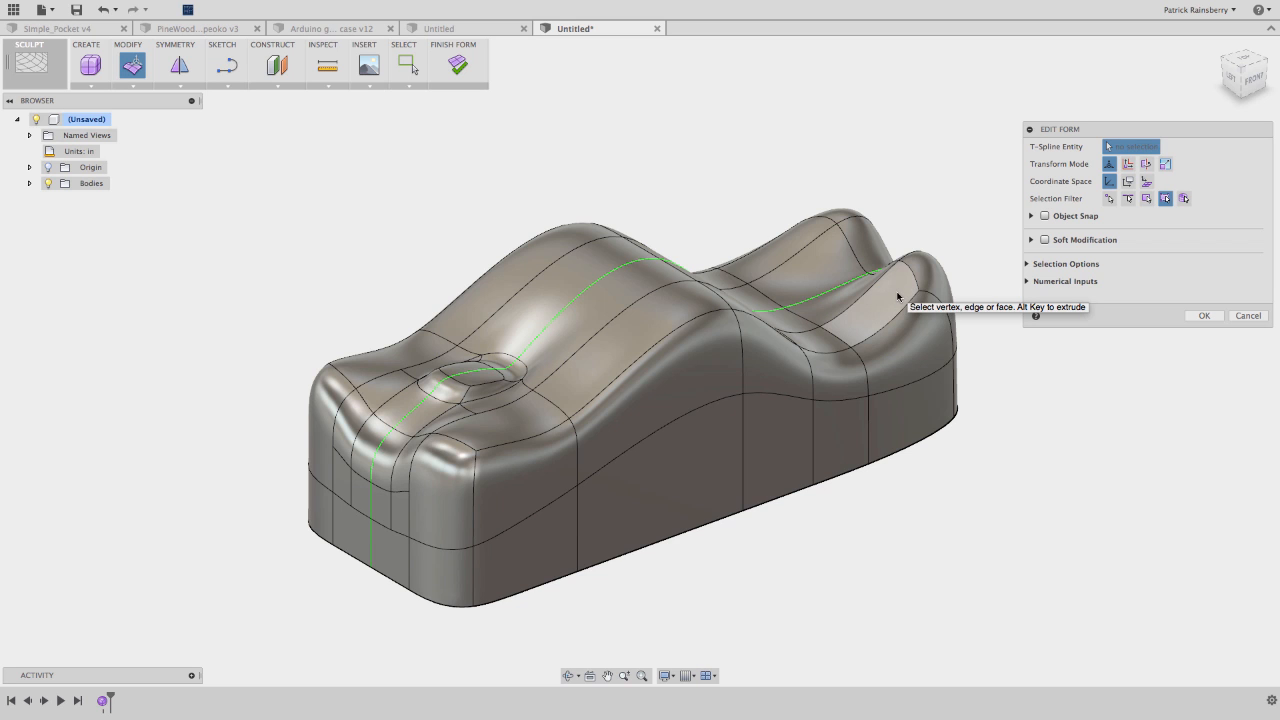
- Close the form edit and subdivide the valley face and the face behind it beside the tail's centre line, using Simple insert mode
scroll(897, 296, "left", 10, "shift")
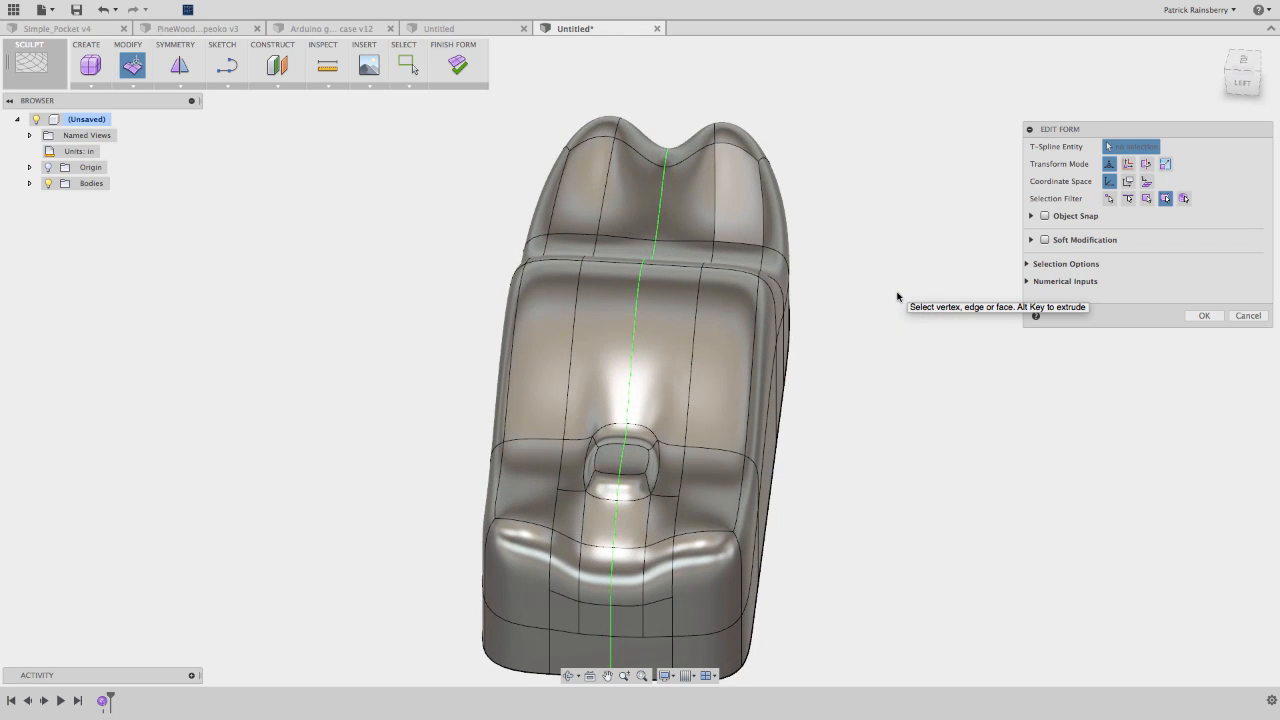
left_click(1189, 317)
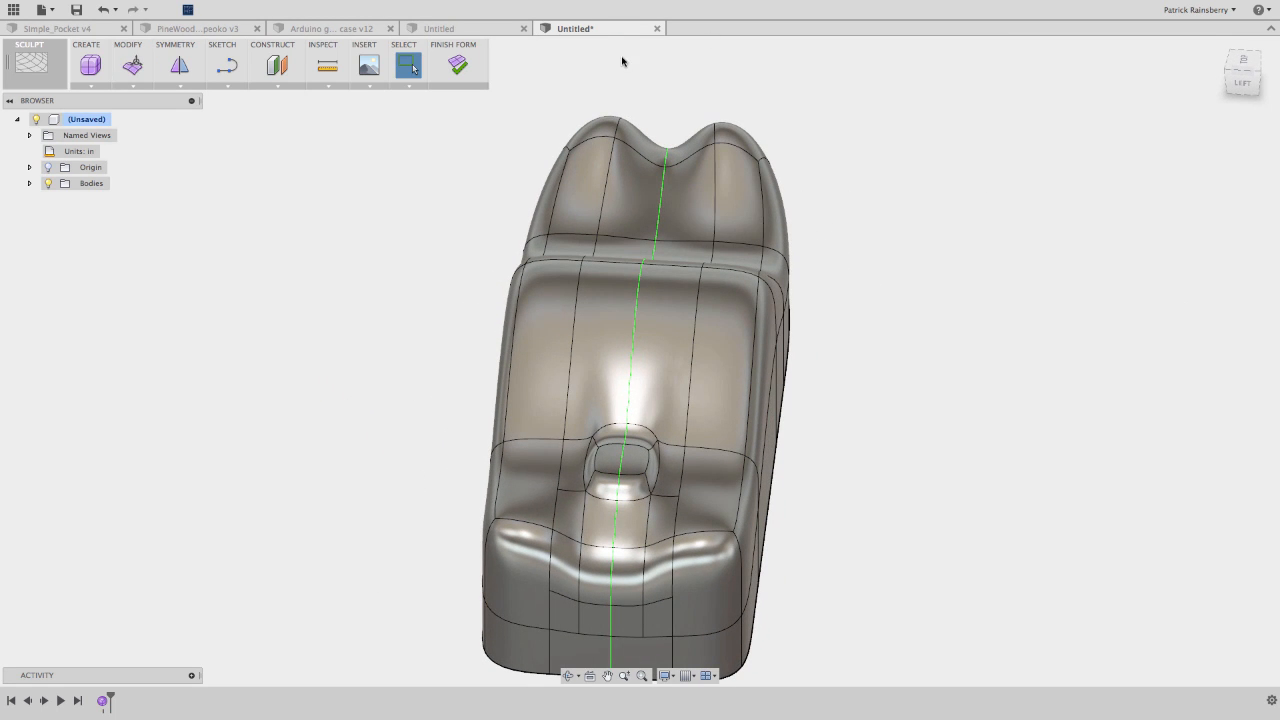
left_click(128, 86)
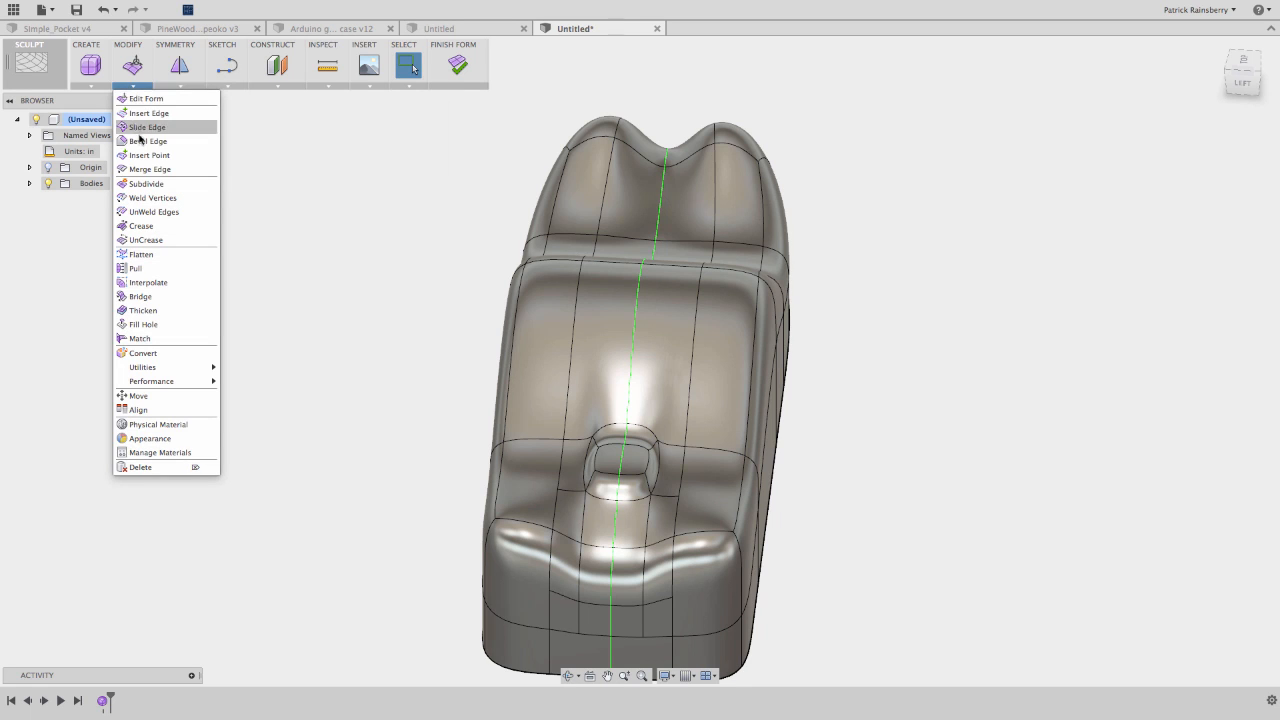
left_click(160, 192)
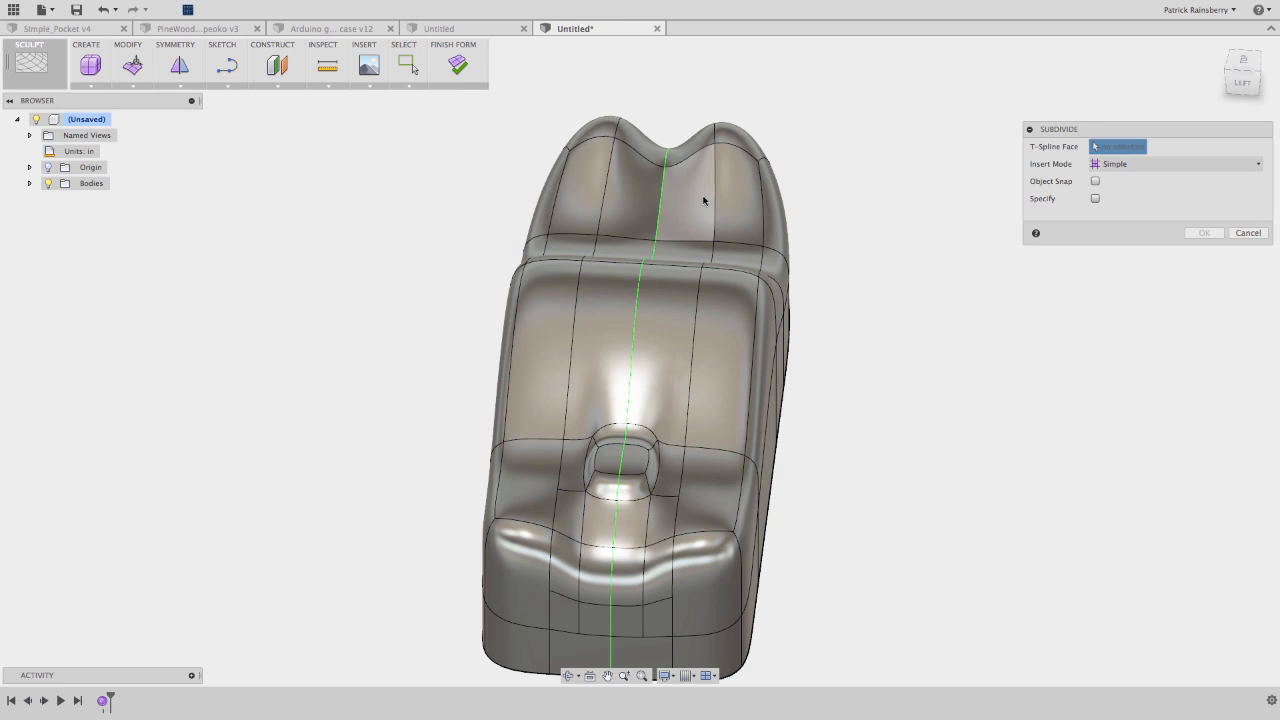
left_click(705, 143)
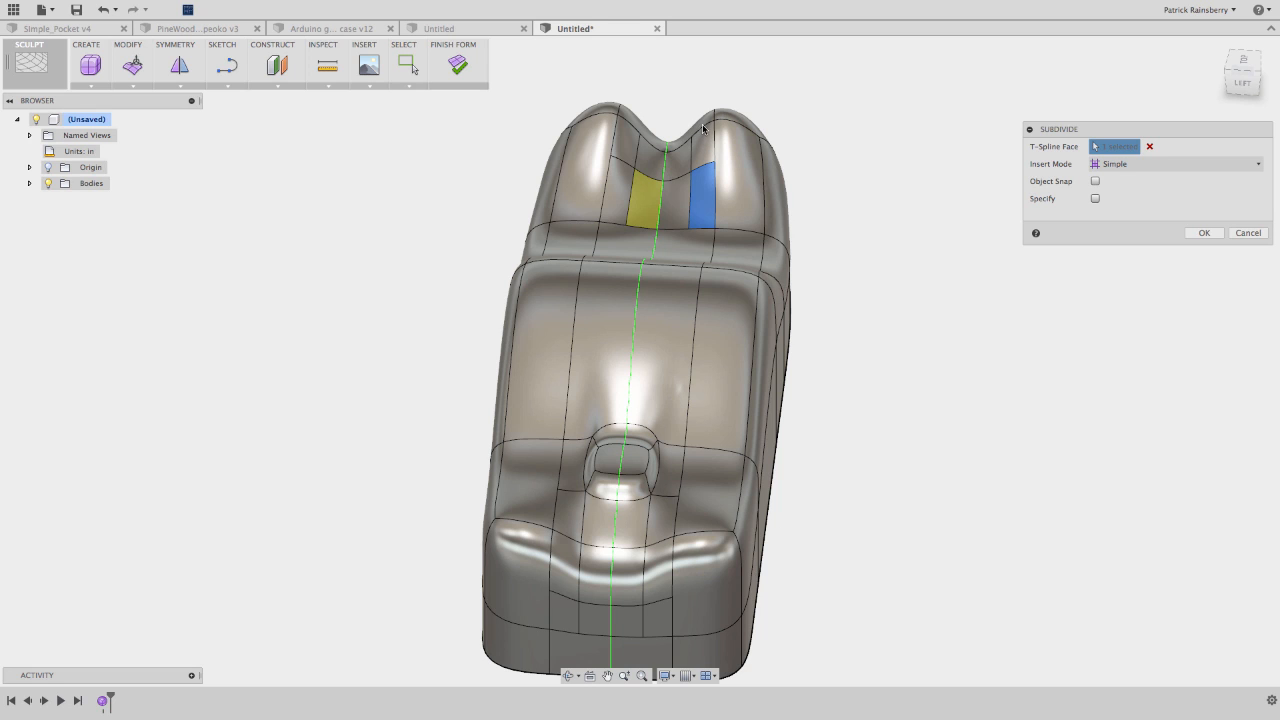
left_click(703, 130)
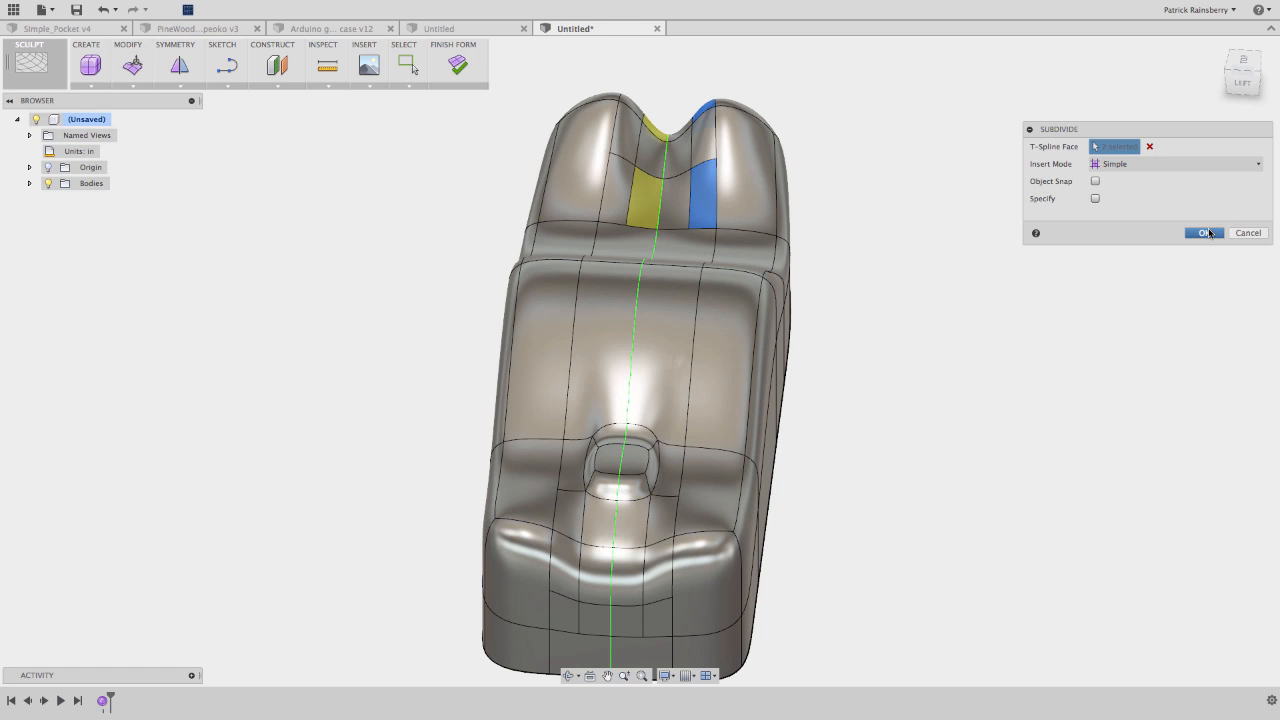
left_click(1206, 232)
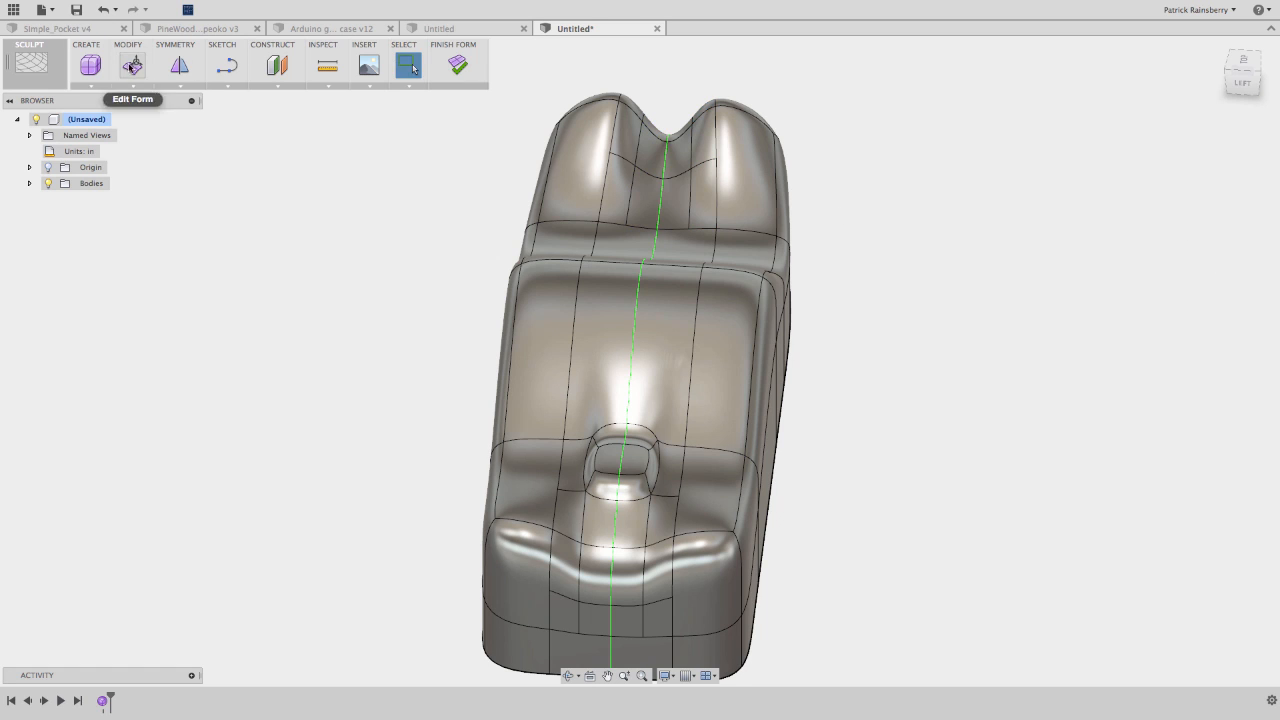
- Lower the two new subdivided edges in the valley between the tail's peaks by about 0.326 in
left_click(132, 65)
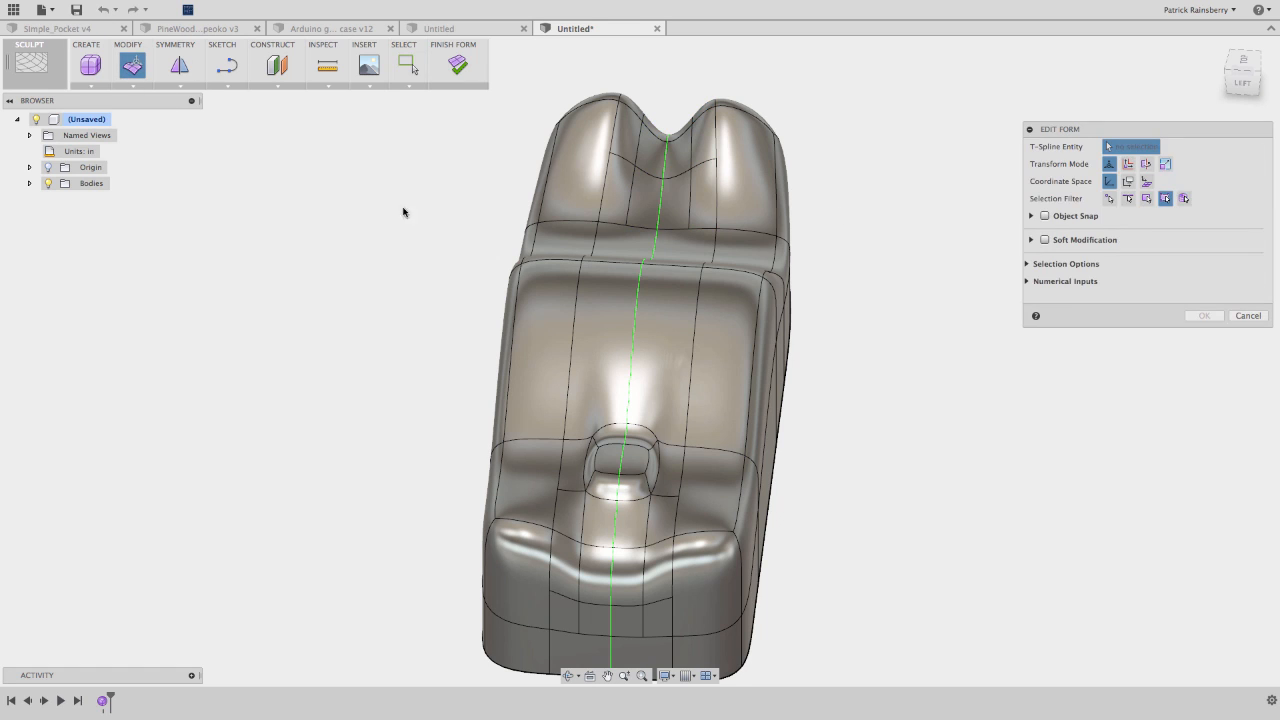
left_click(693, 120)
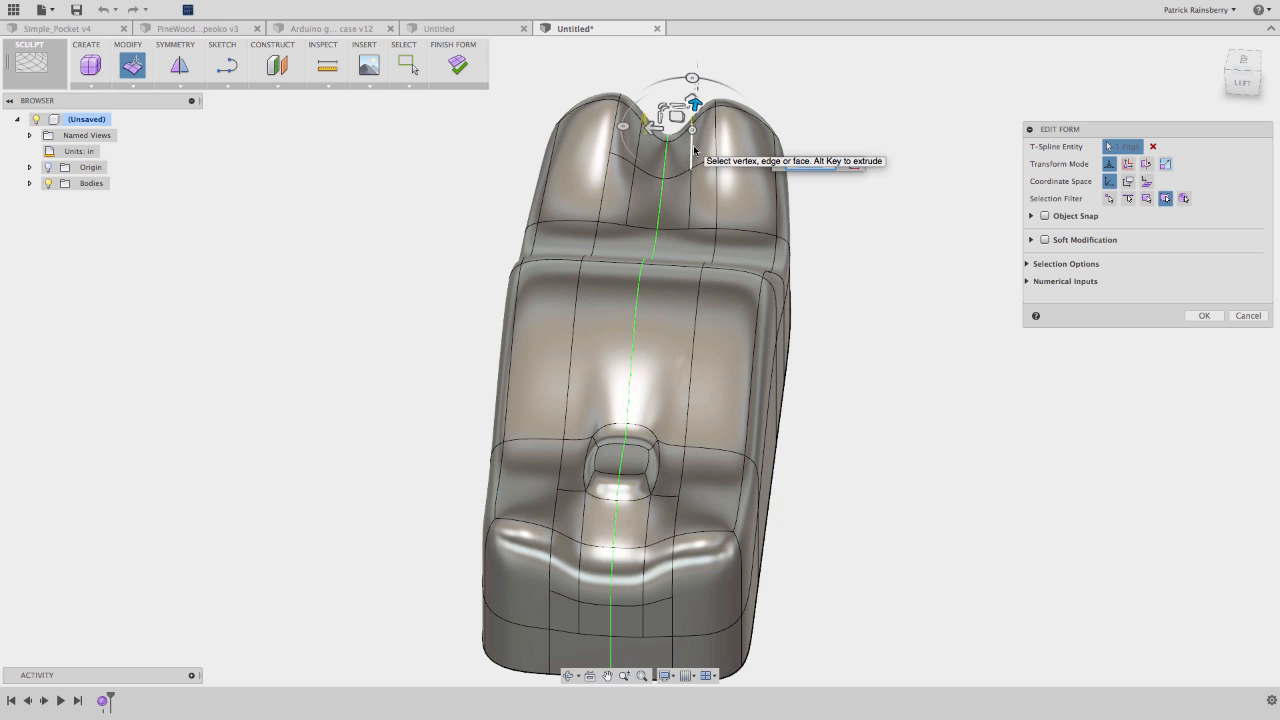
left_click(693, 148, "shift")
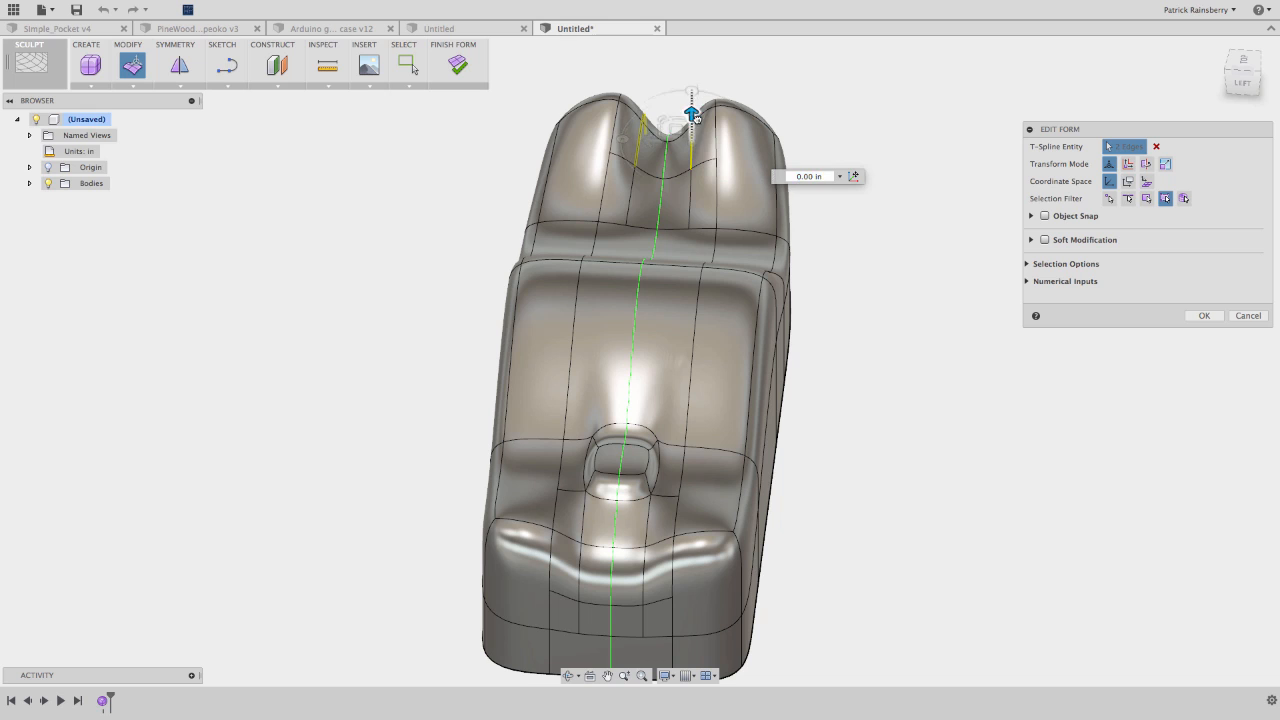
left_click_drag(694, 117, 692, 140)
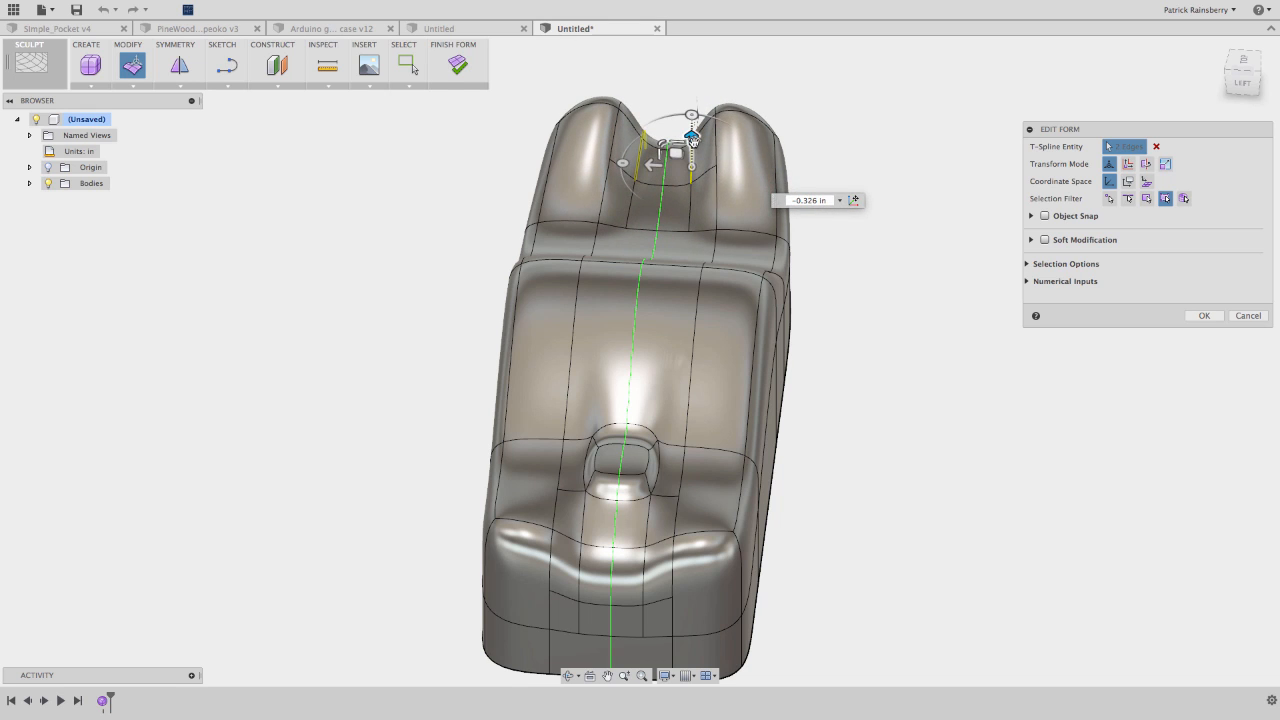
- Move the tail's outer upper side edge inward by about 0.295 in and deselect it
left_click(772, 155)
left_click_drag(735, 182, 705, 180)
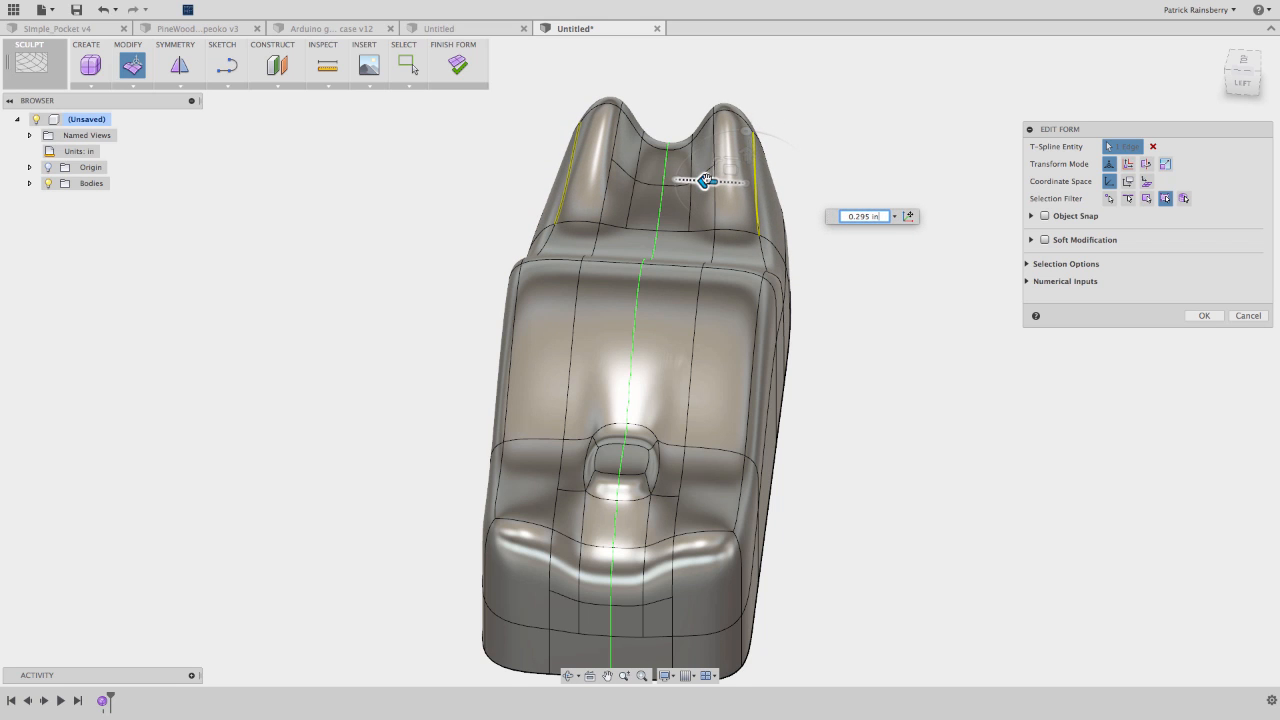
left_click(957, 356)
middle_click_drag(957, 356, 957, 356, "shift")
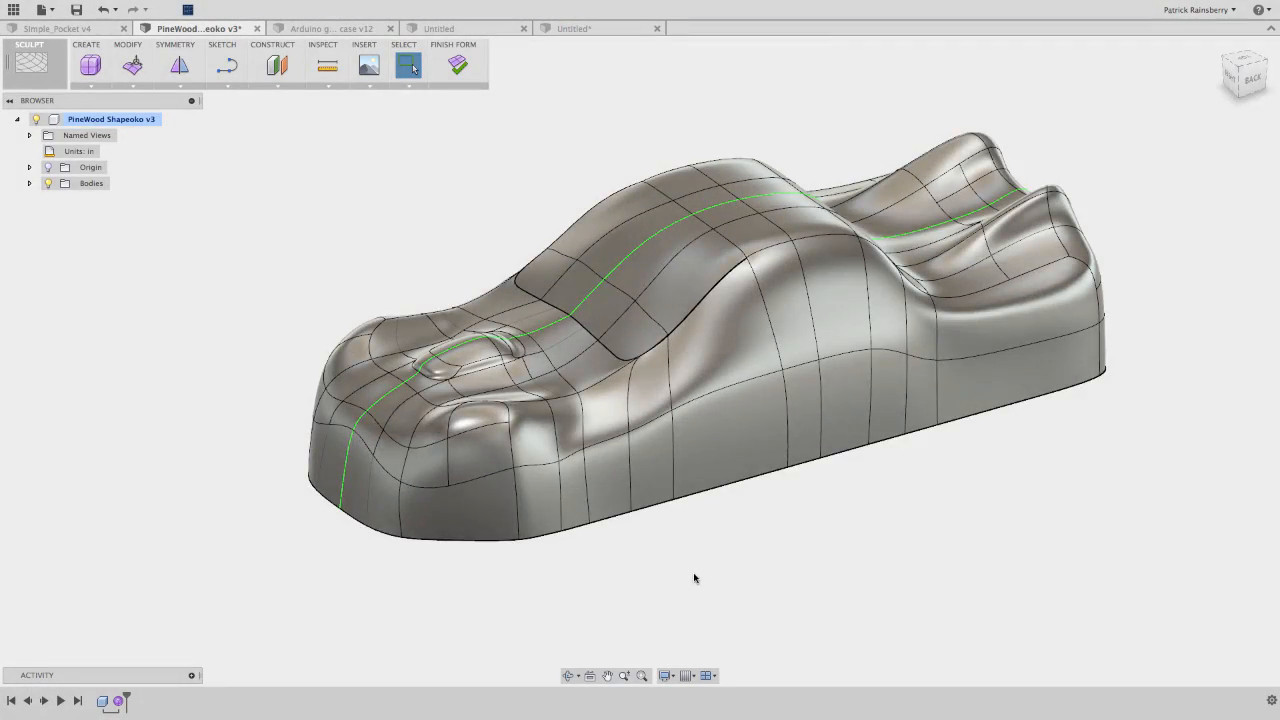
- Examine the more refined PineWood Shapeoko car body from the side, underside, top and back
middle_click_drag(694, 578, 694, 578, "shift")
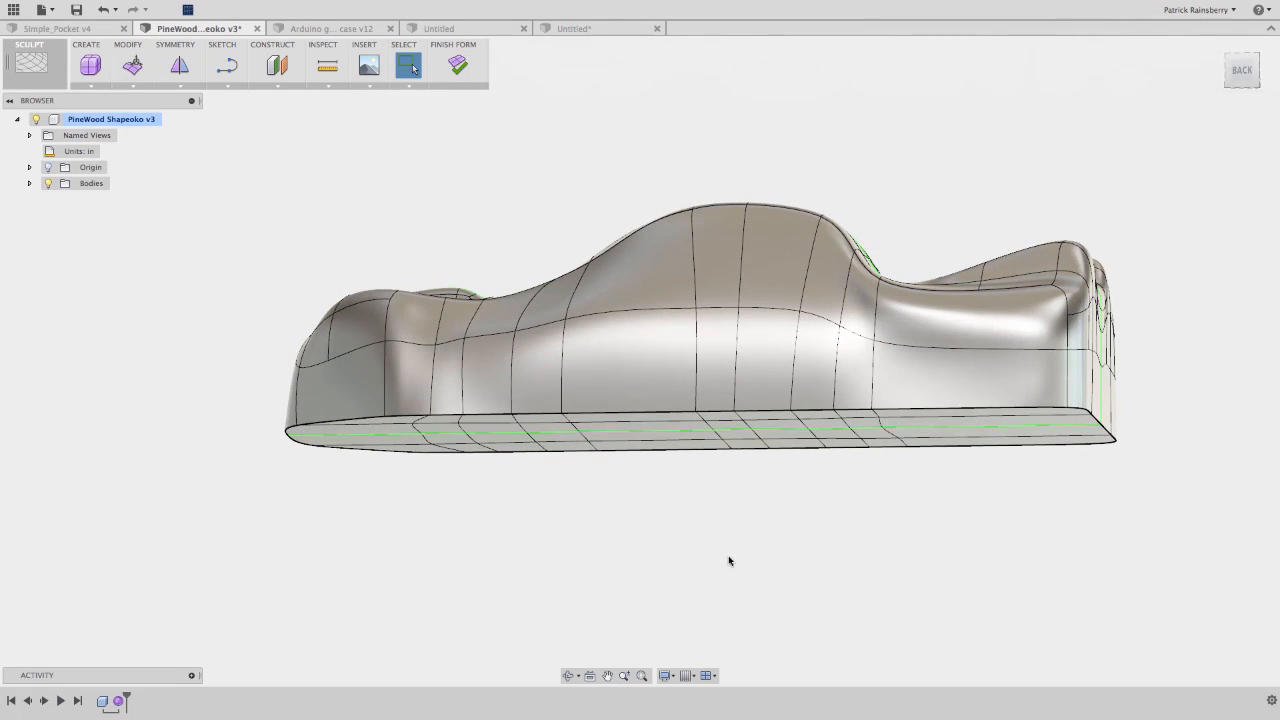
left_click(1218, 48)
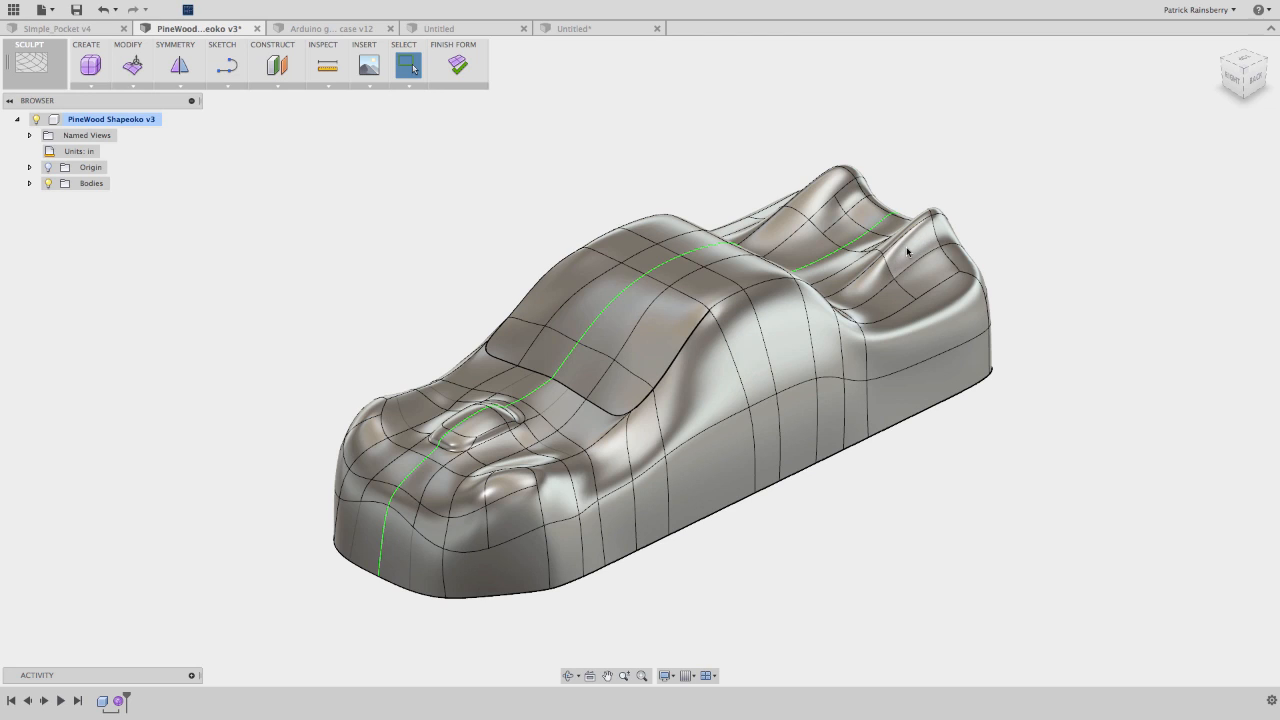
scroll(907, 252, "up", 5, "shift")
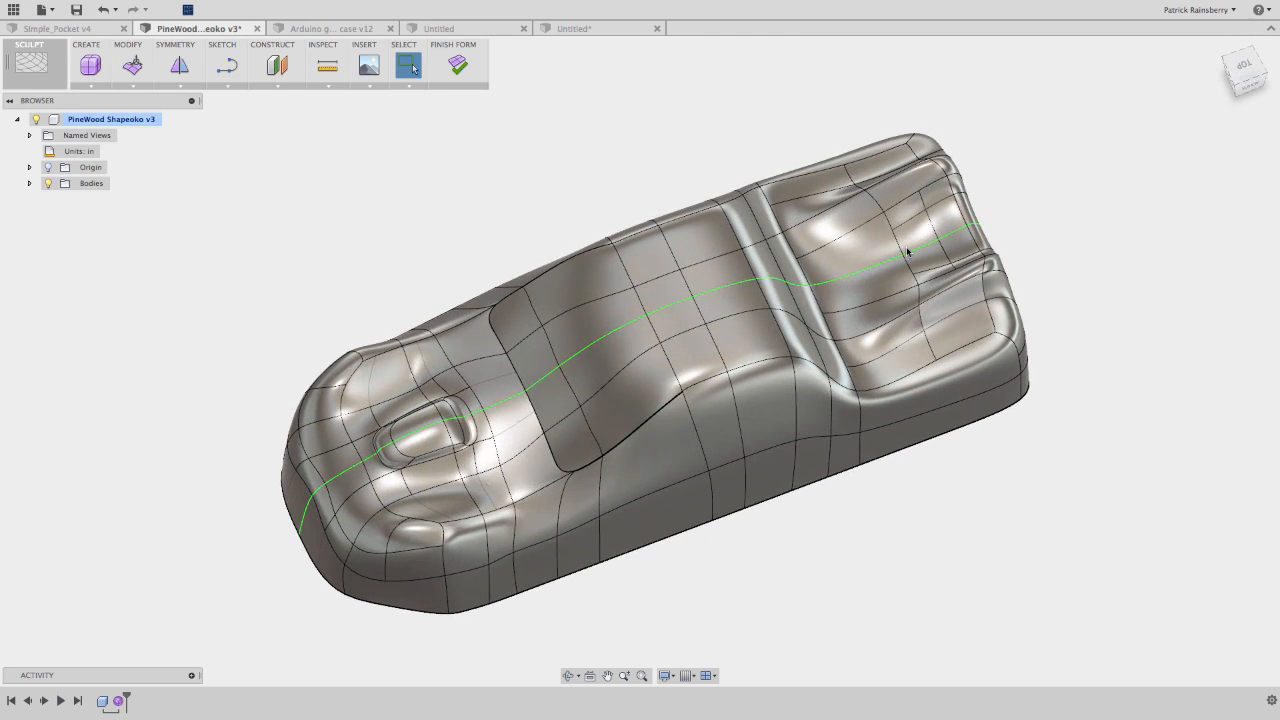
scroll(907, 252, "down", 2, "shift")
scroll(907, 252, "down", 5, "shift")
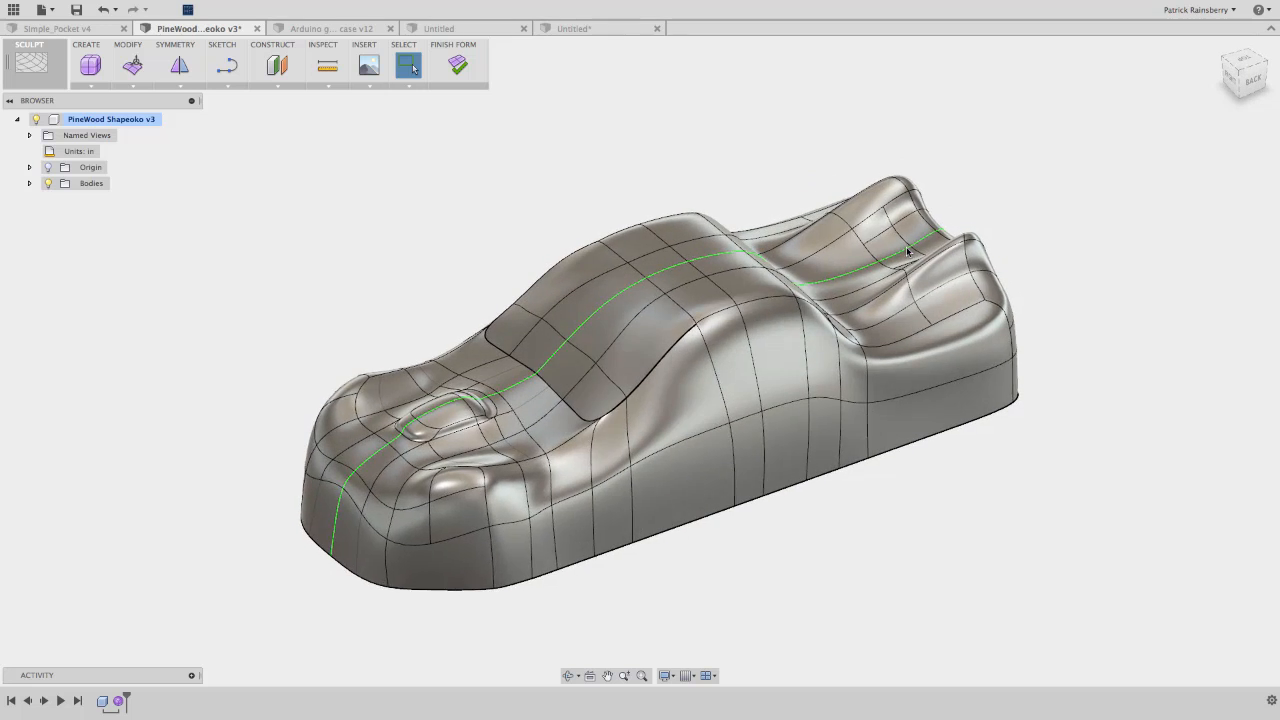
scroll(907, 252, "down", 2, "shift")
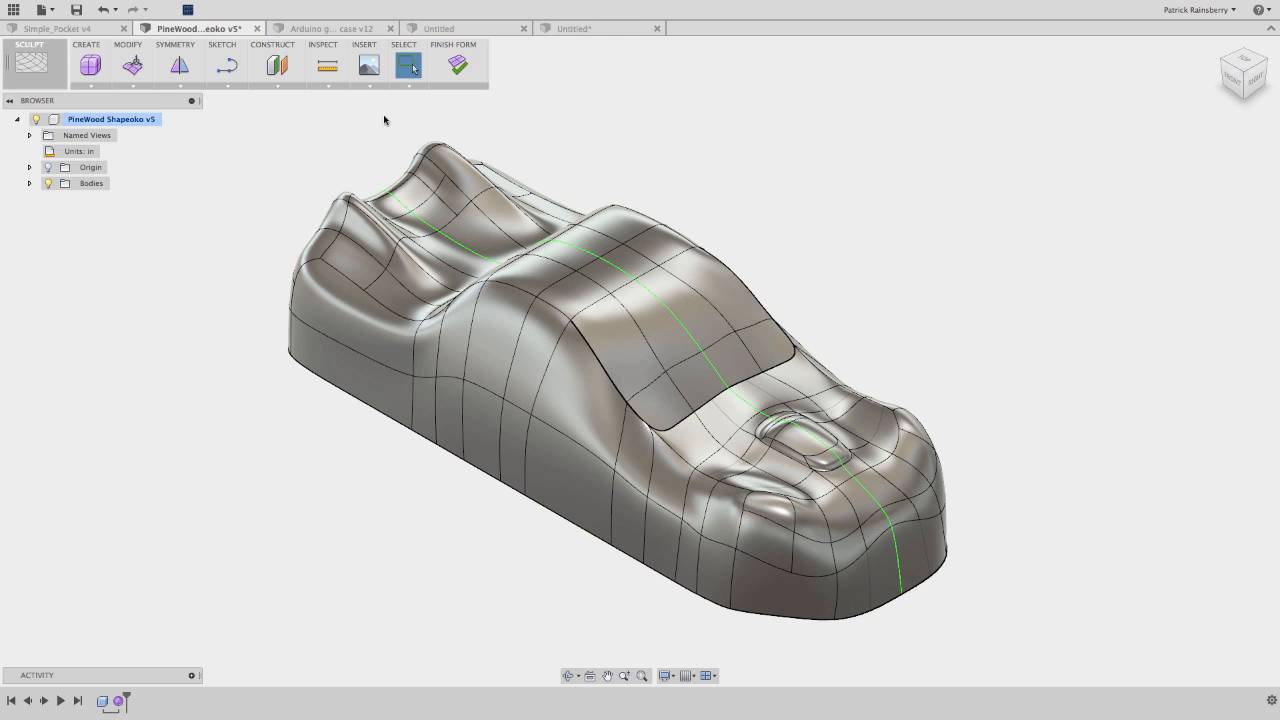
- Finish the form to convert it to a solid body, including one reopening of Form1 for editing
left_click(459, 66)
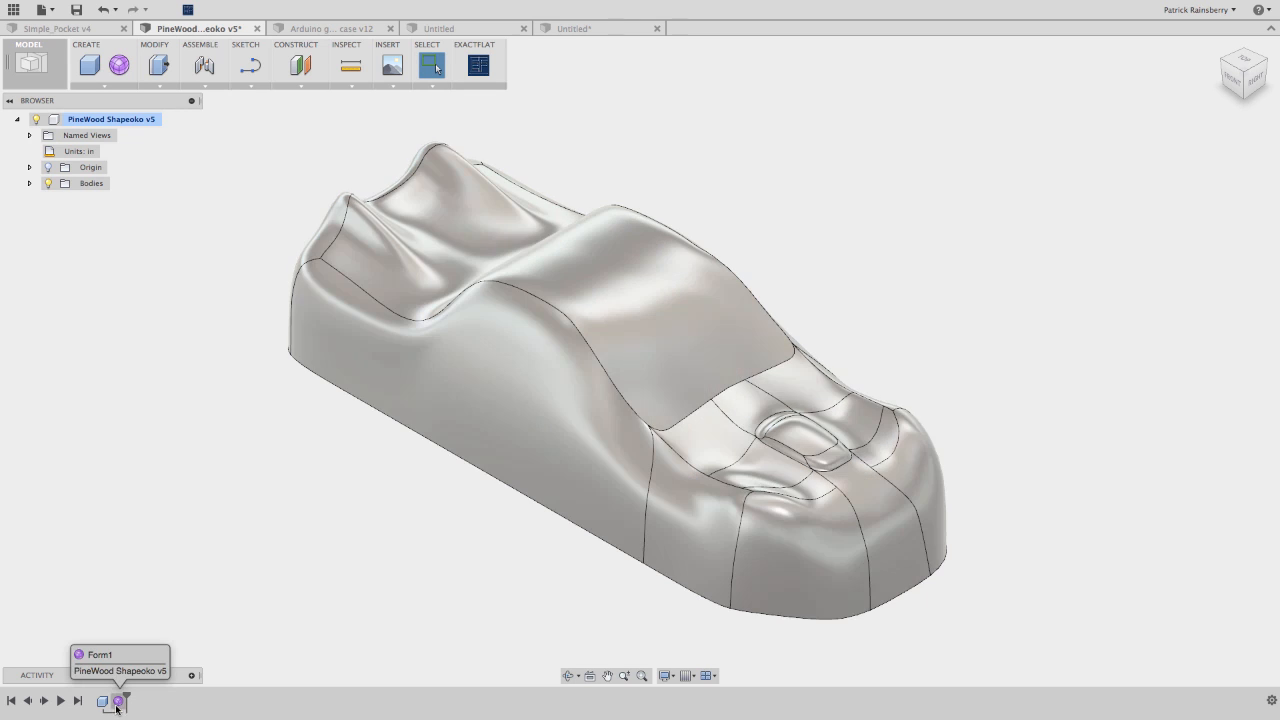
left_click(118, 703)
right_click(118, 703)
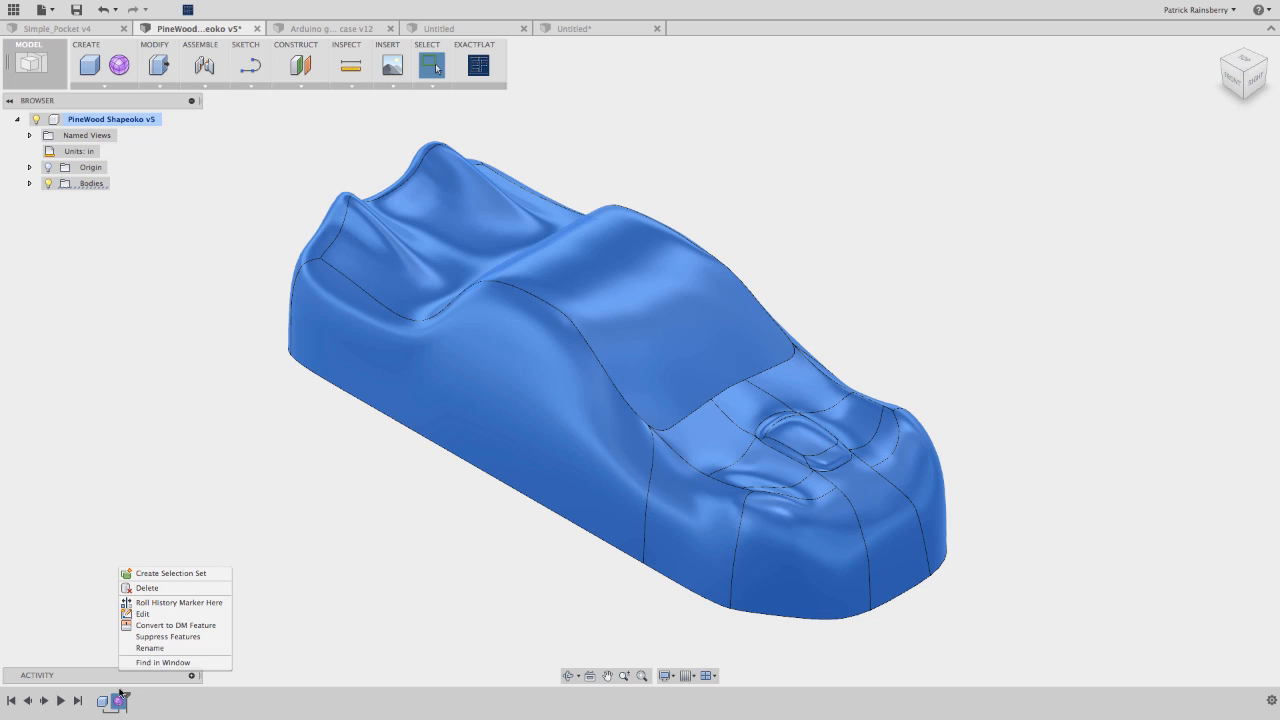
left_click(141, 600)
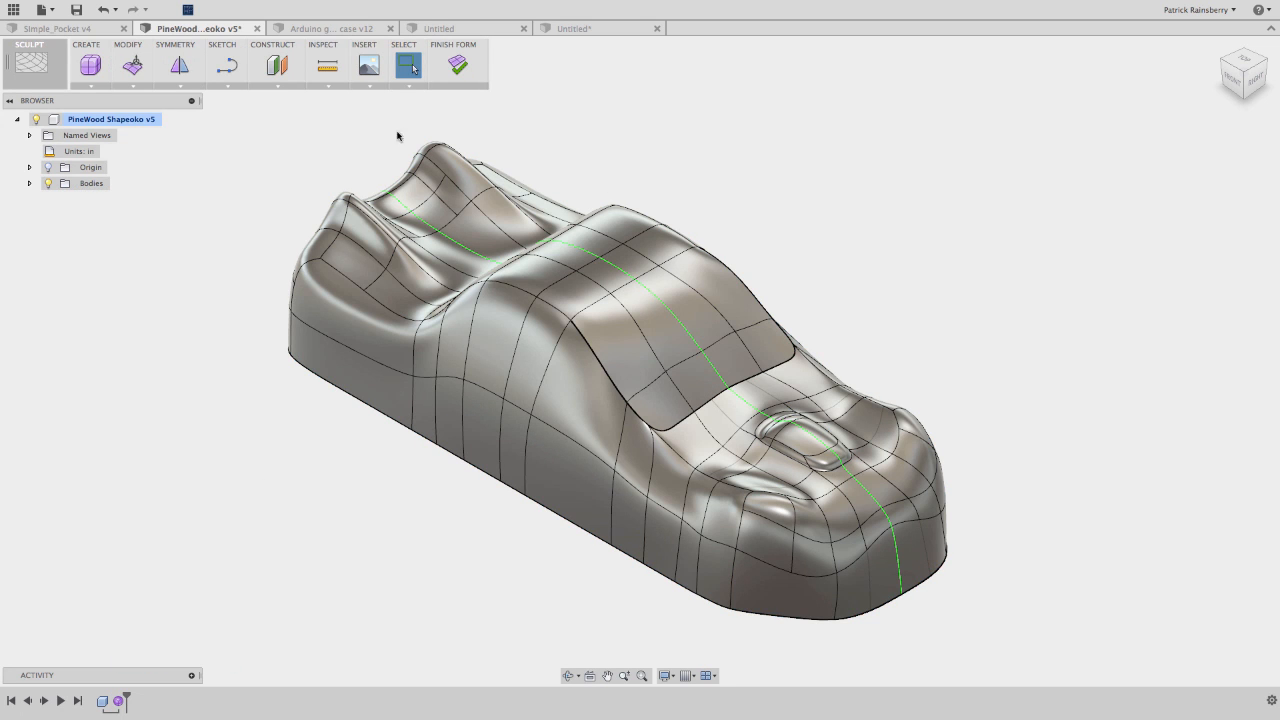
left_click(456, 62)
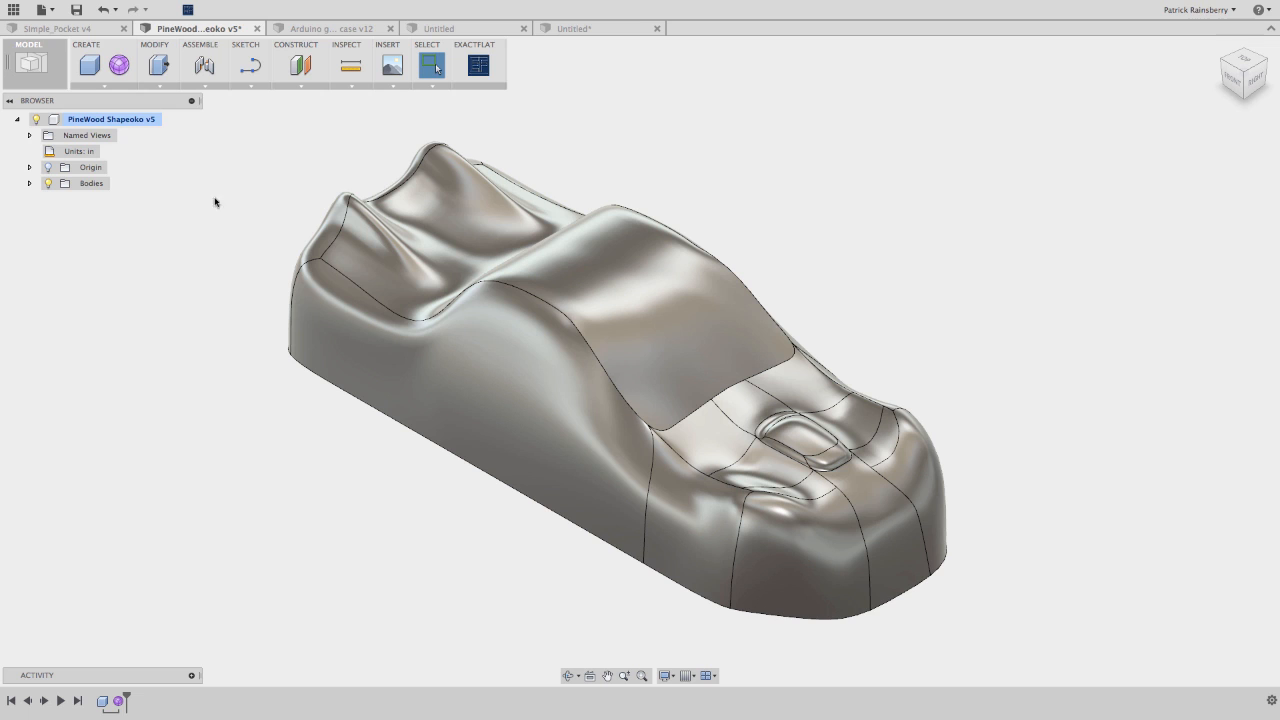
left_click(104, 87)
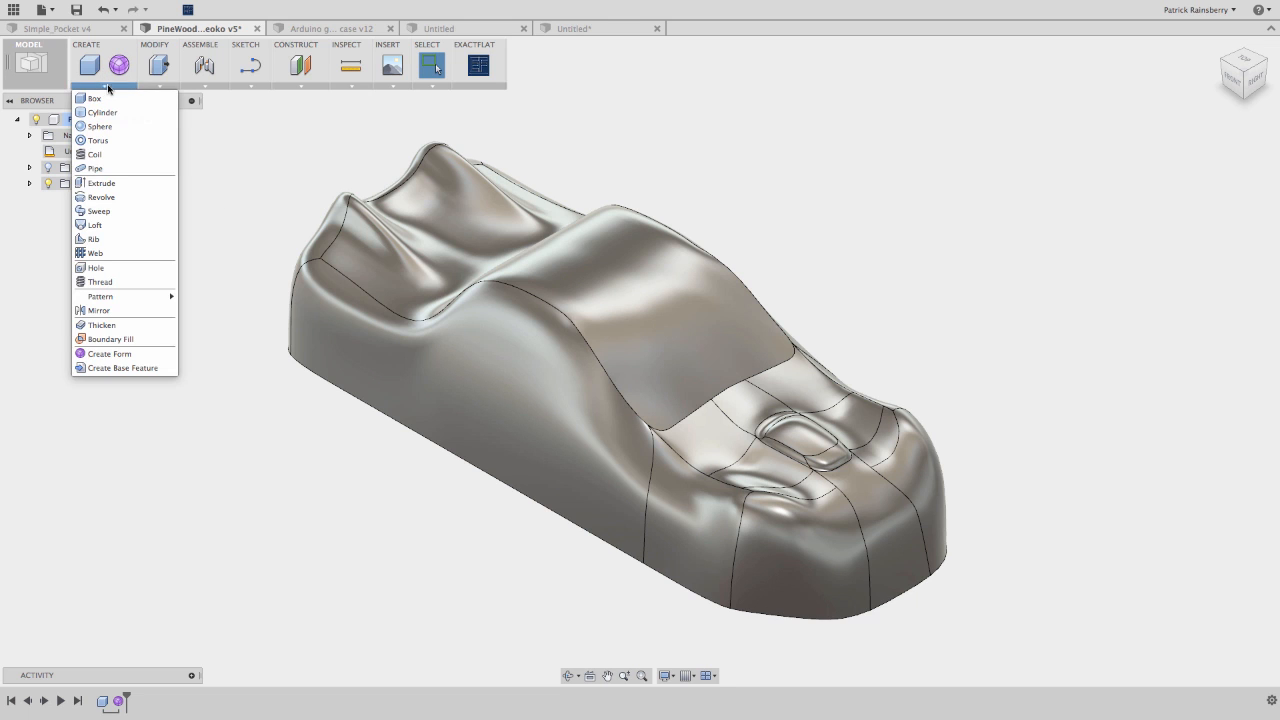
left_click(160, 86)
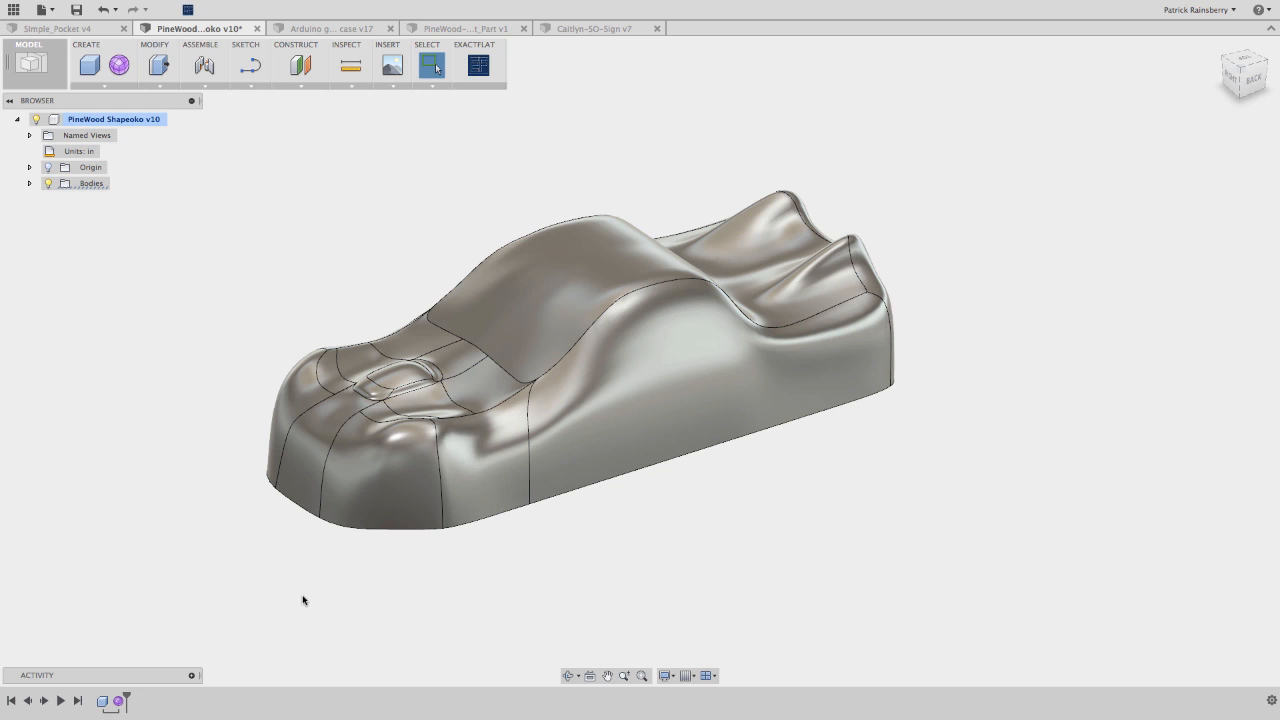
scroll(303, 600, "left", 10, "shift")
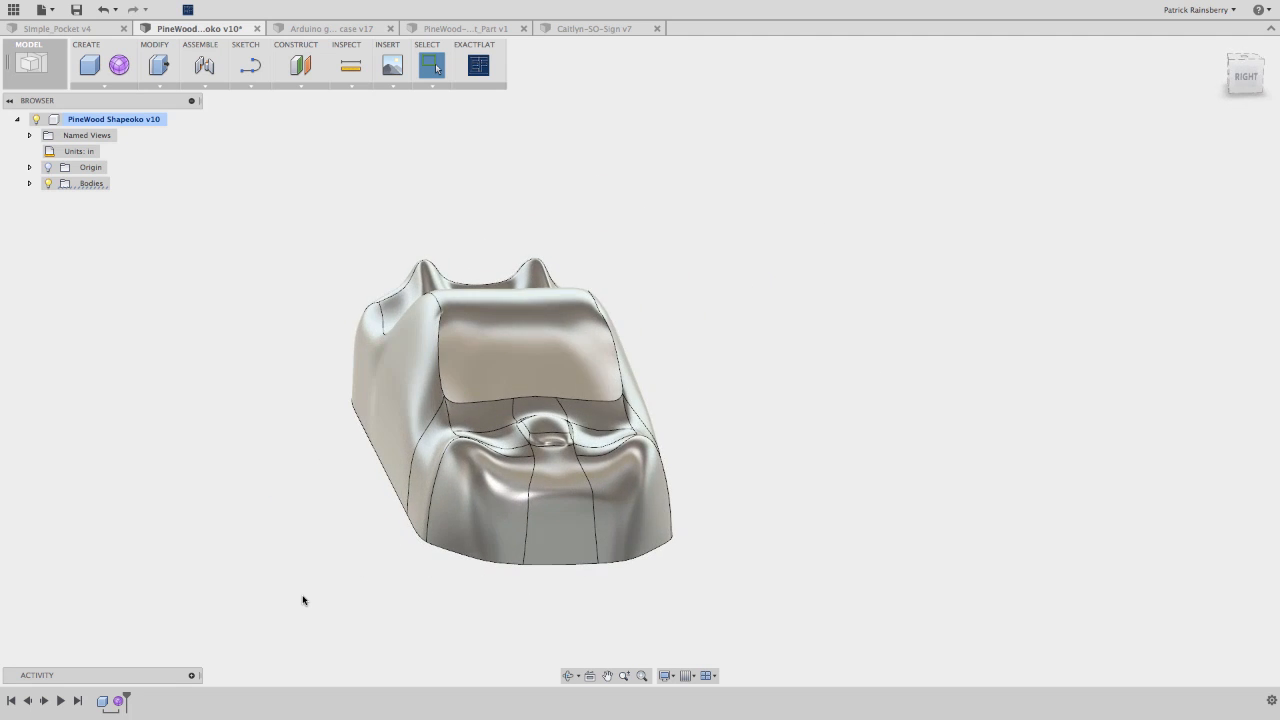
scroll(303, 600, "right", 10, "shift")
scroll(303, 600, "up", 3, "shift")
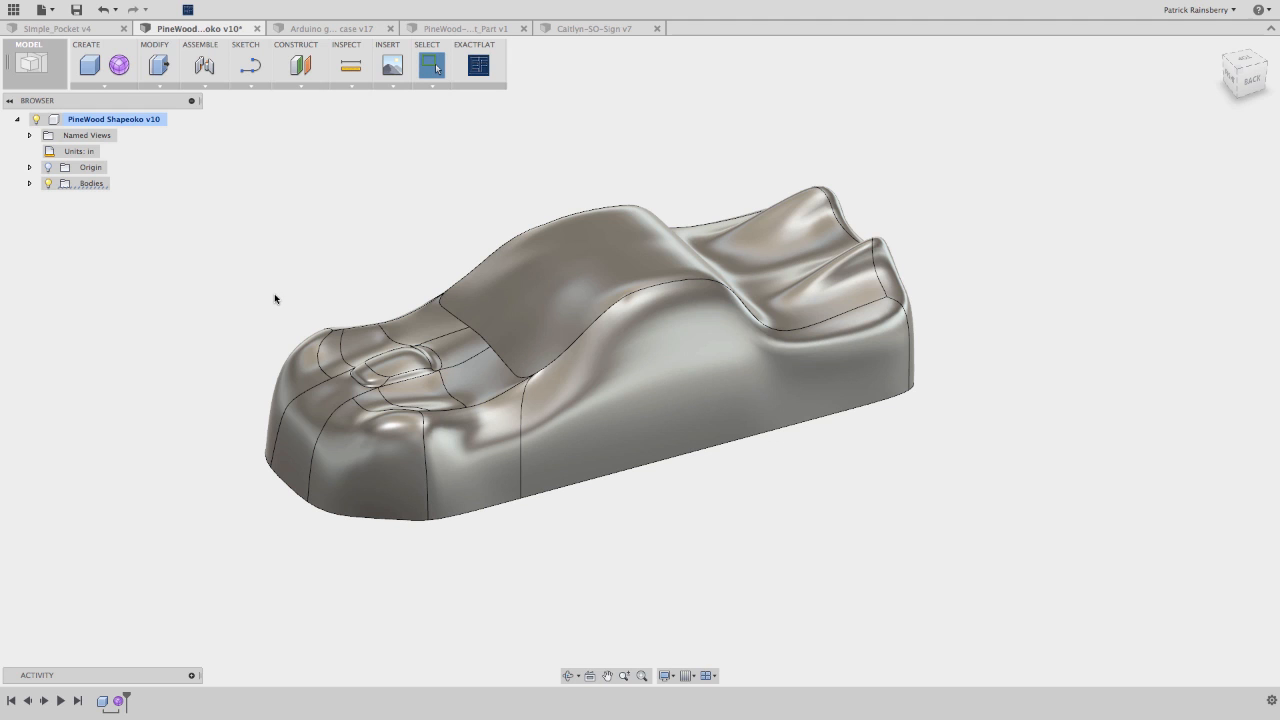
scroll(243, 229, "left", 1)
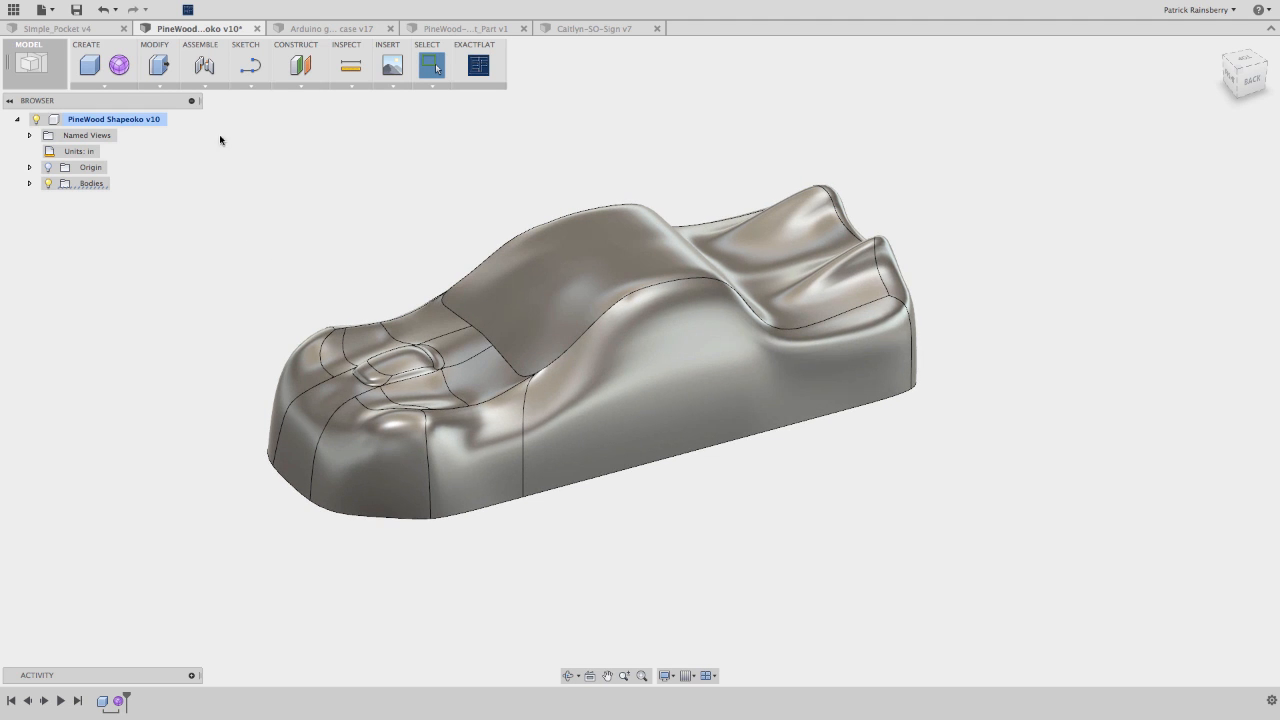
- Scale the car body with the Non Uniform scale type, setting the Z distance factor to .636
left_click(155, 87)
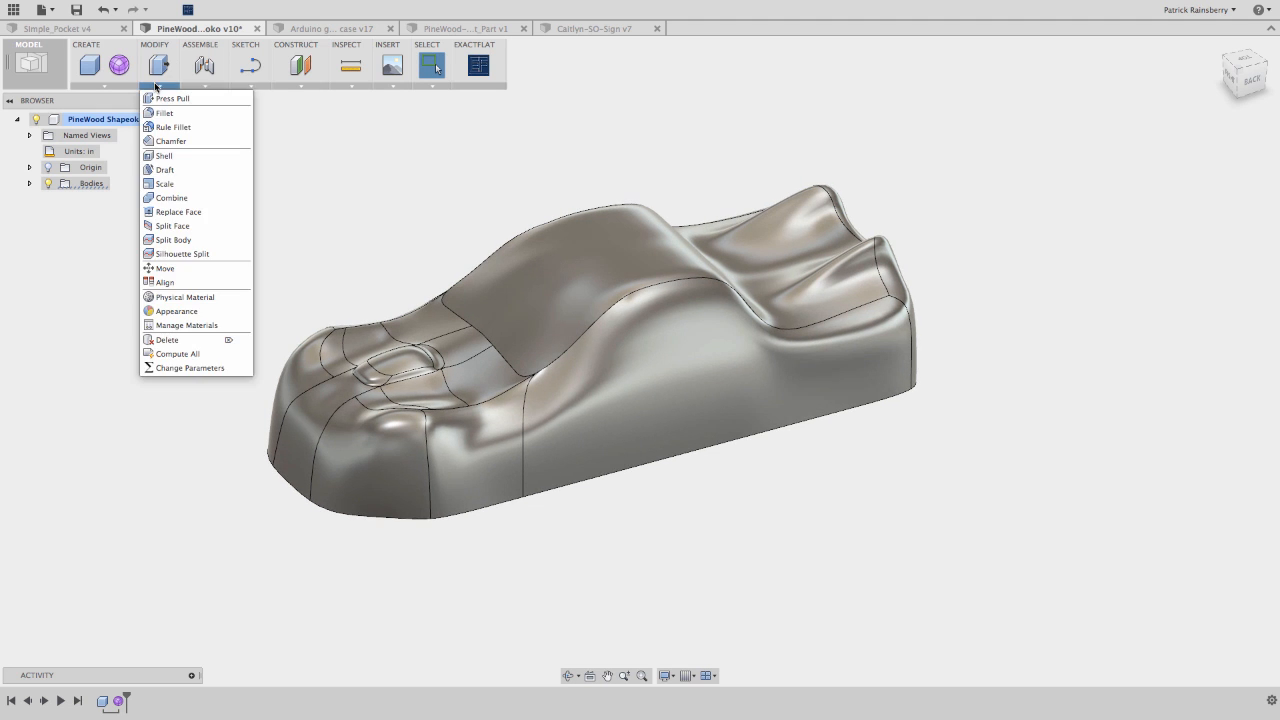
left_click(167, 187)
left_click(471, 427)
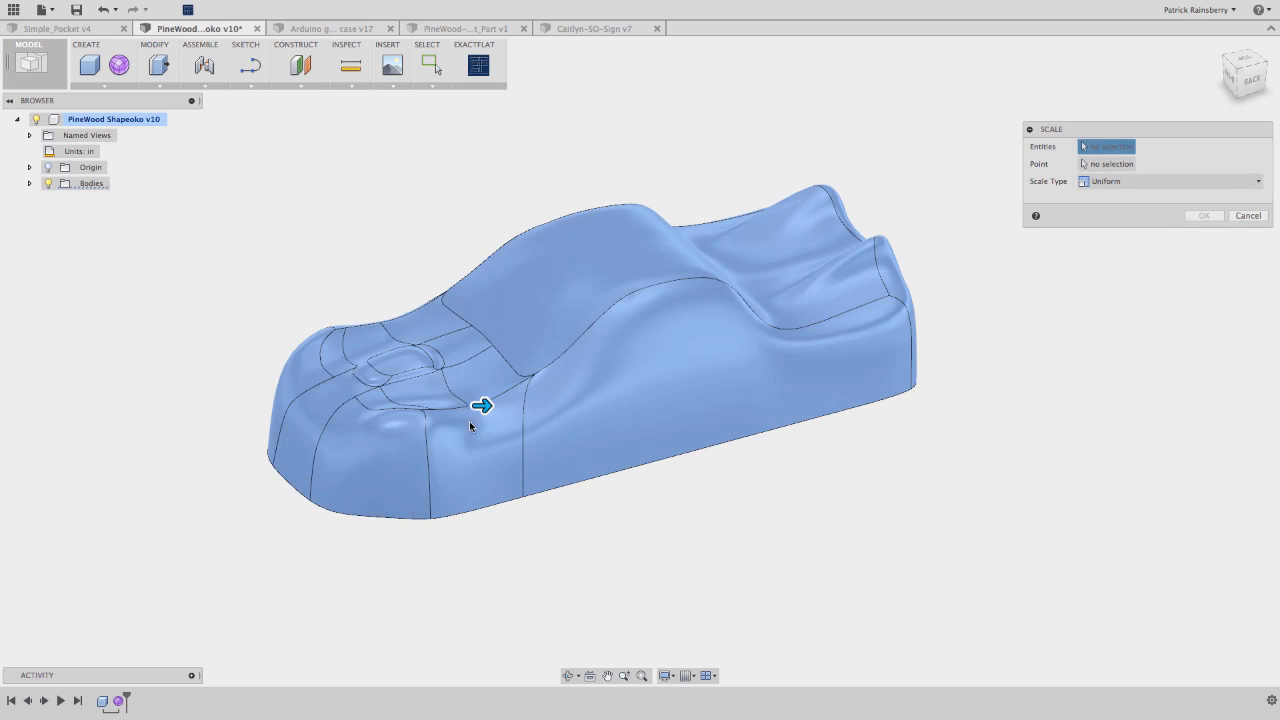
left_click(1109, 183)
left_click(1112, 212)
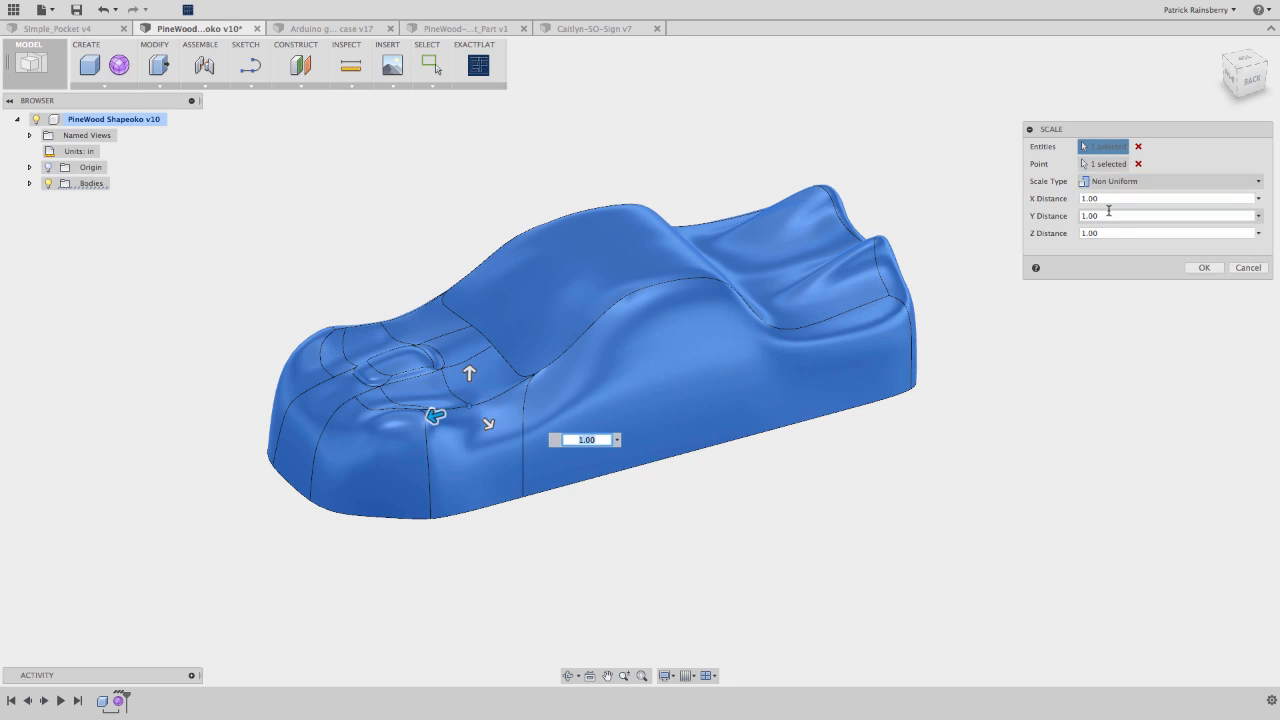
left_click(1102, 215)
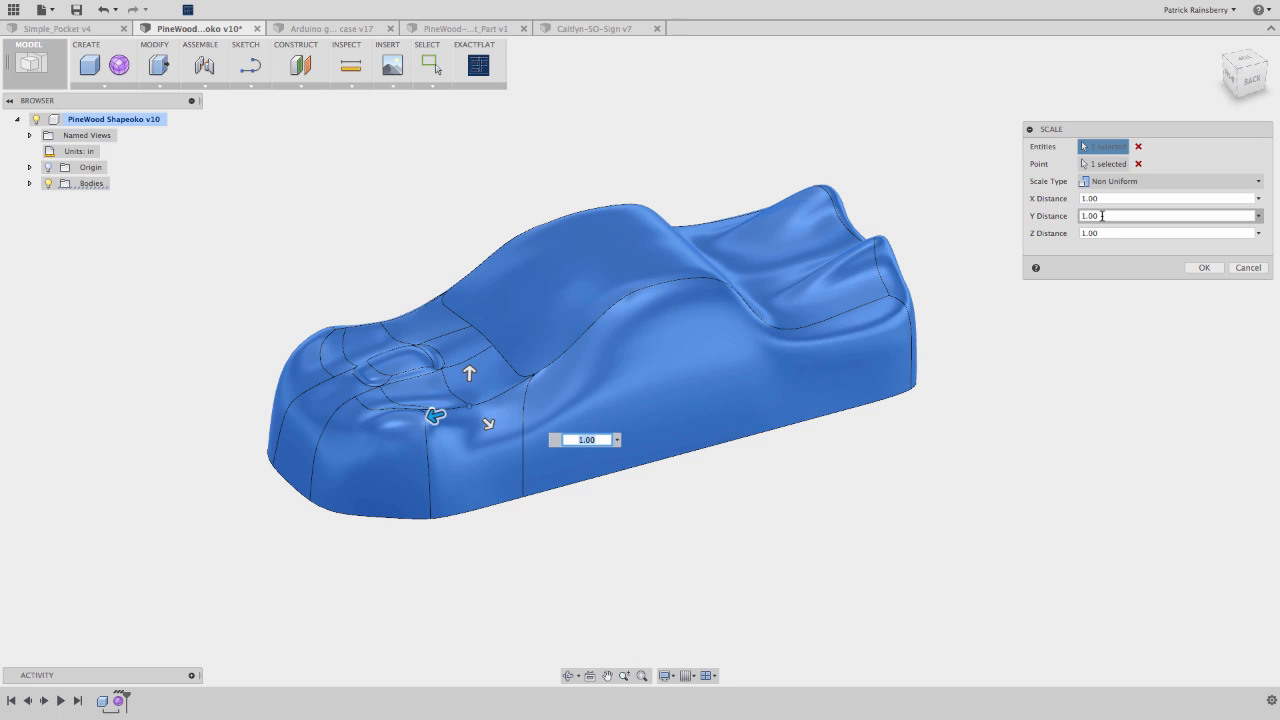
double_click(1102, 215)
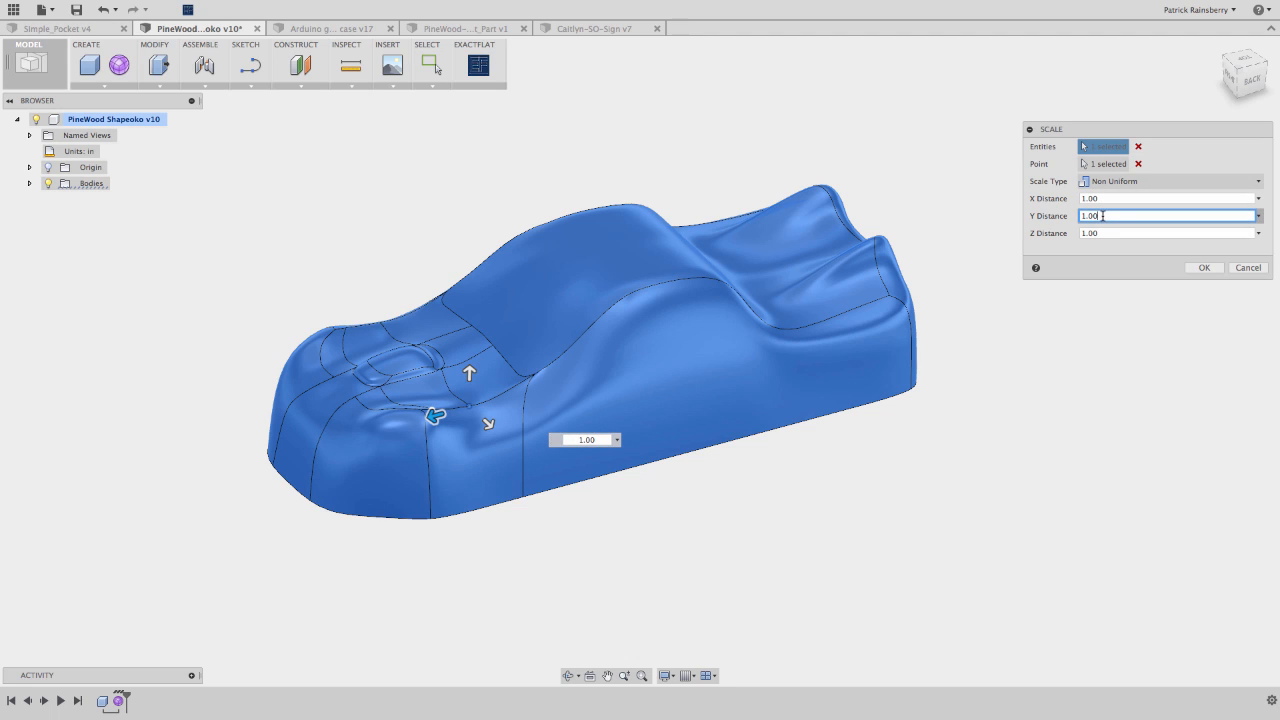
key("Tab")
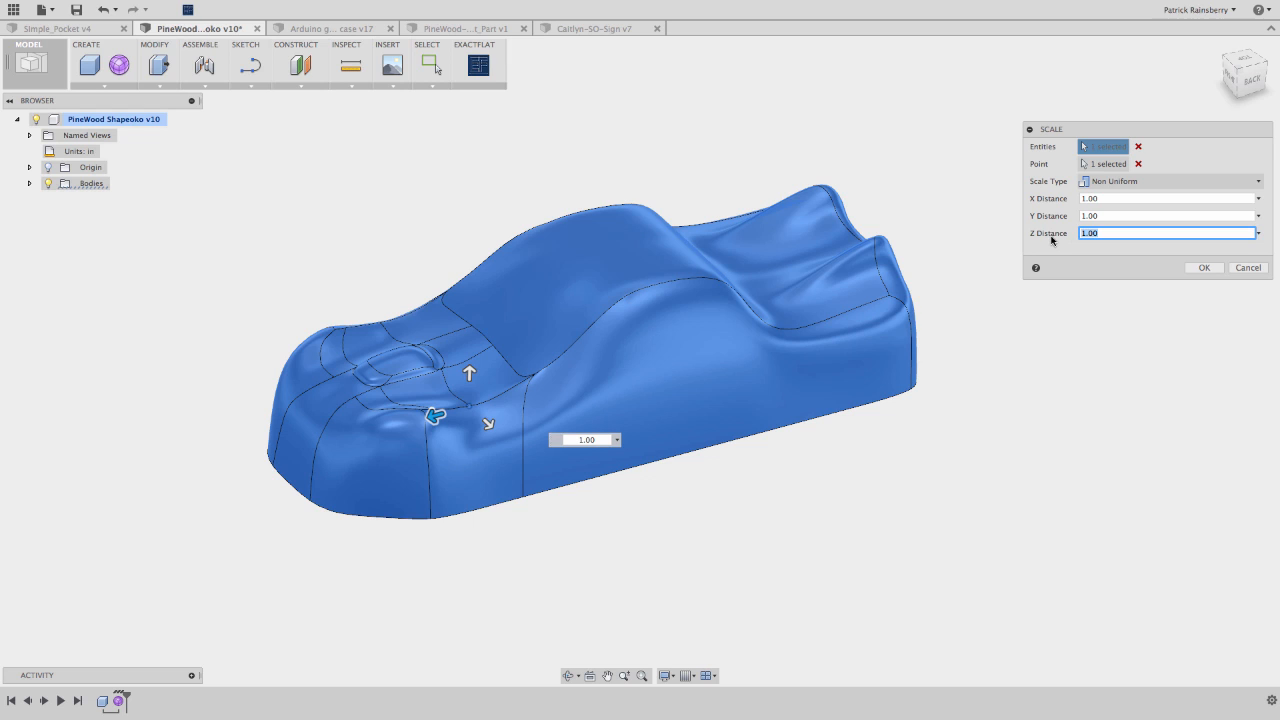
type(".636")
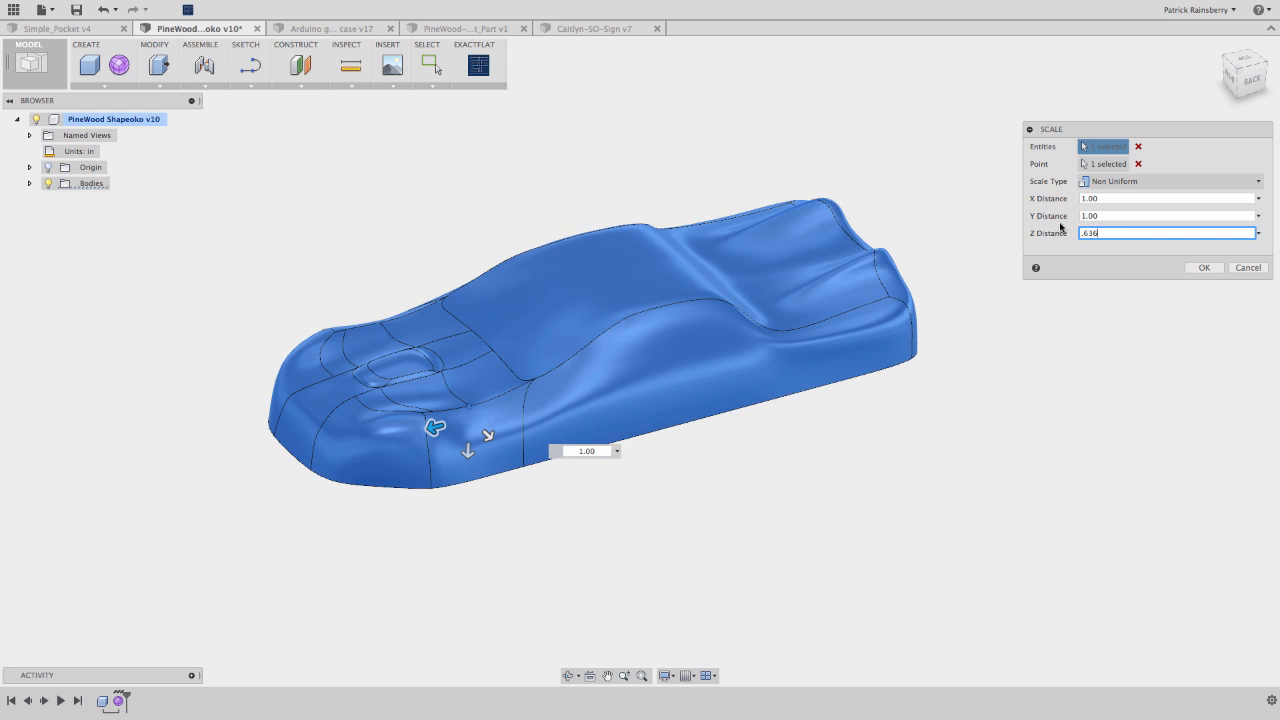
- Set the non-uniform scale's Y distance factor to .625 and apply the scaling to the car body
left_click(1100, 216)
key("BackSpace")
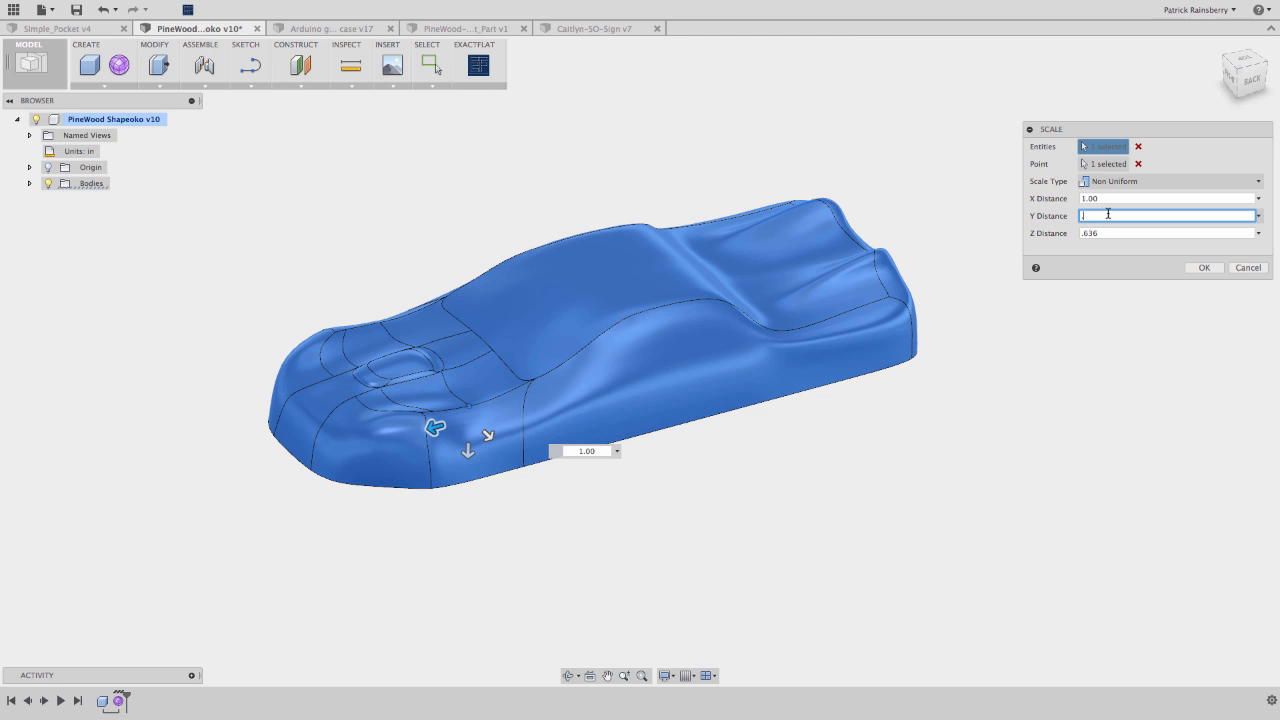
type(".625")
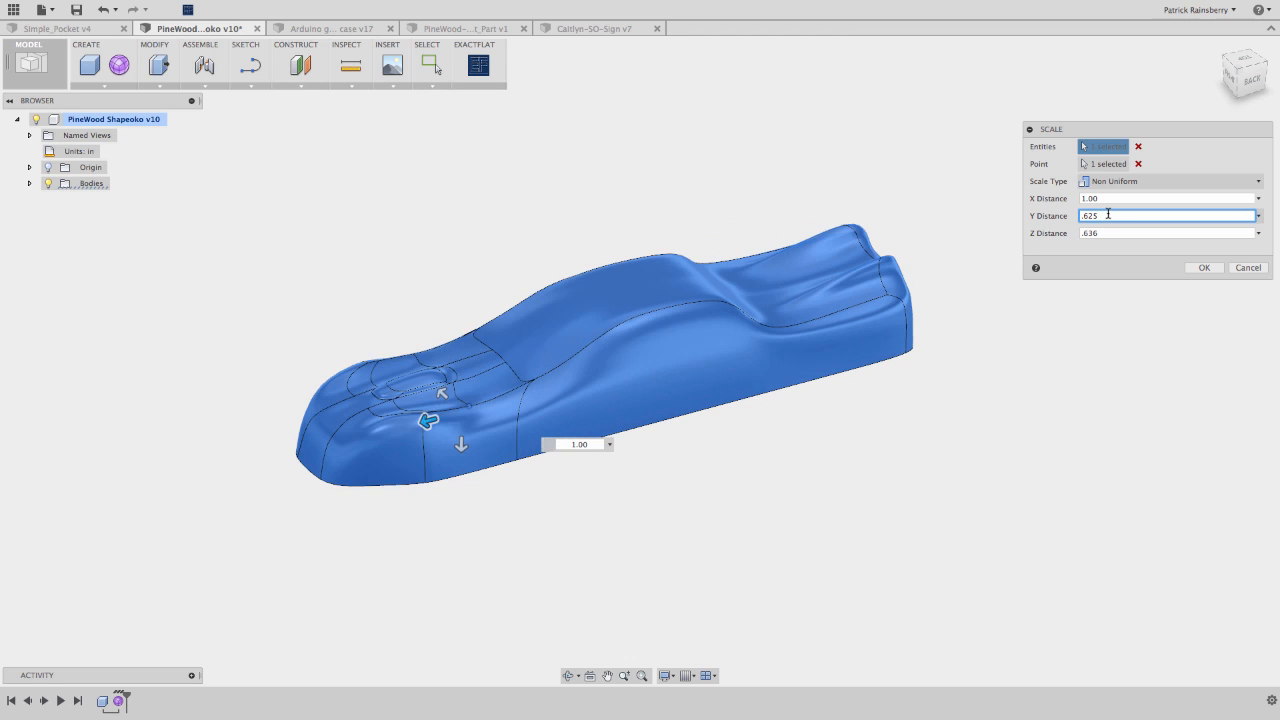
left_click(1205, 267)
- Switch from modelling to the CAM workspace for the car body
scroll(924, 472, "left", 10, "shift")
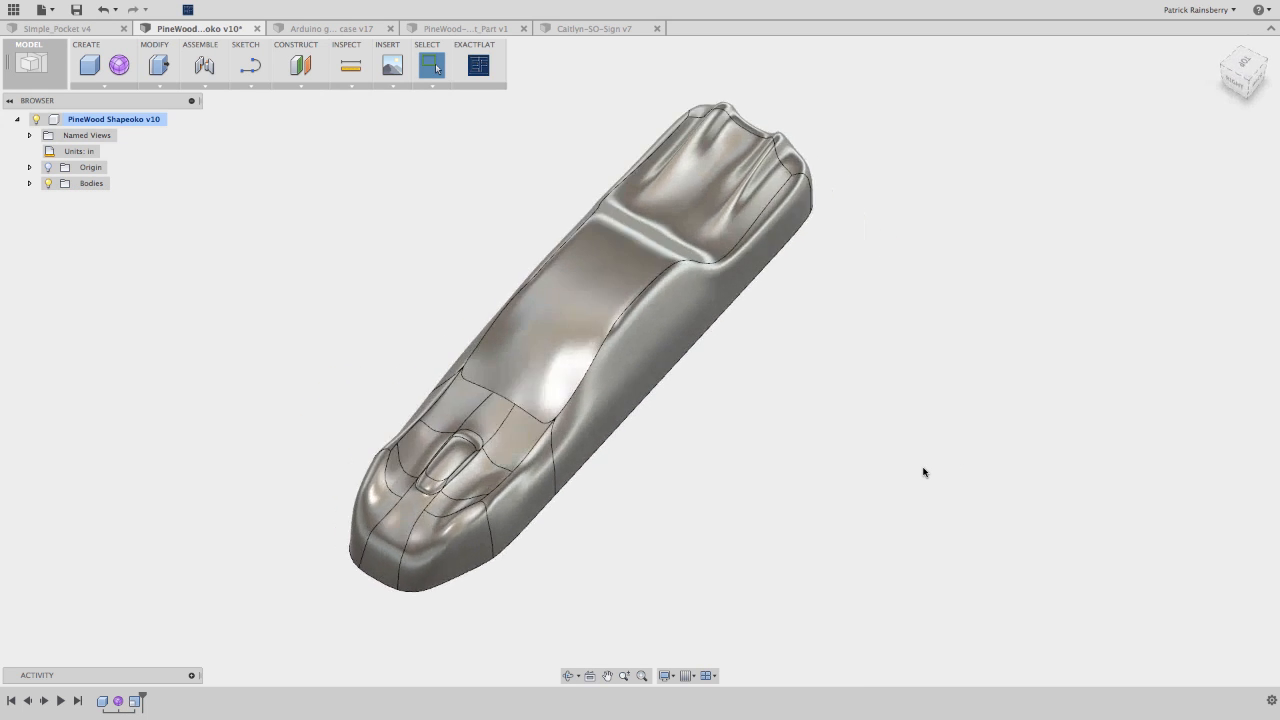
scroll(924, 472, "down", 10, "shift")
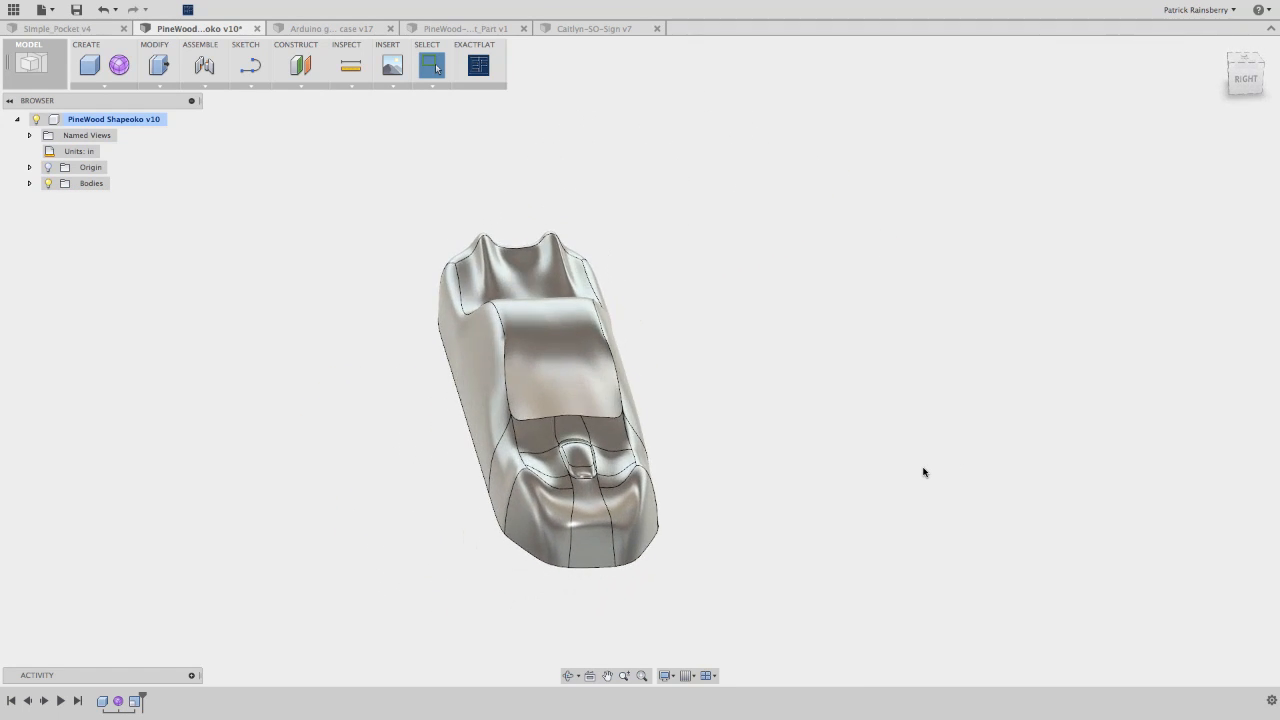
scroll(924, 472, "left", 10, "shift")
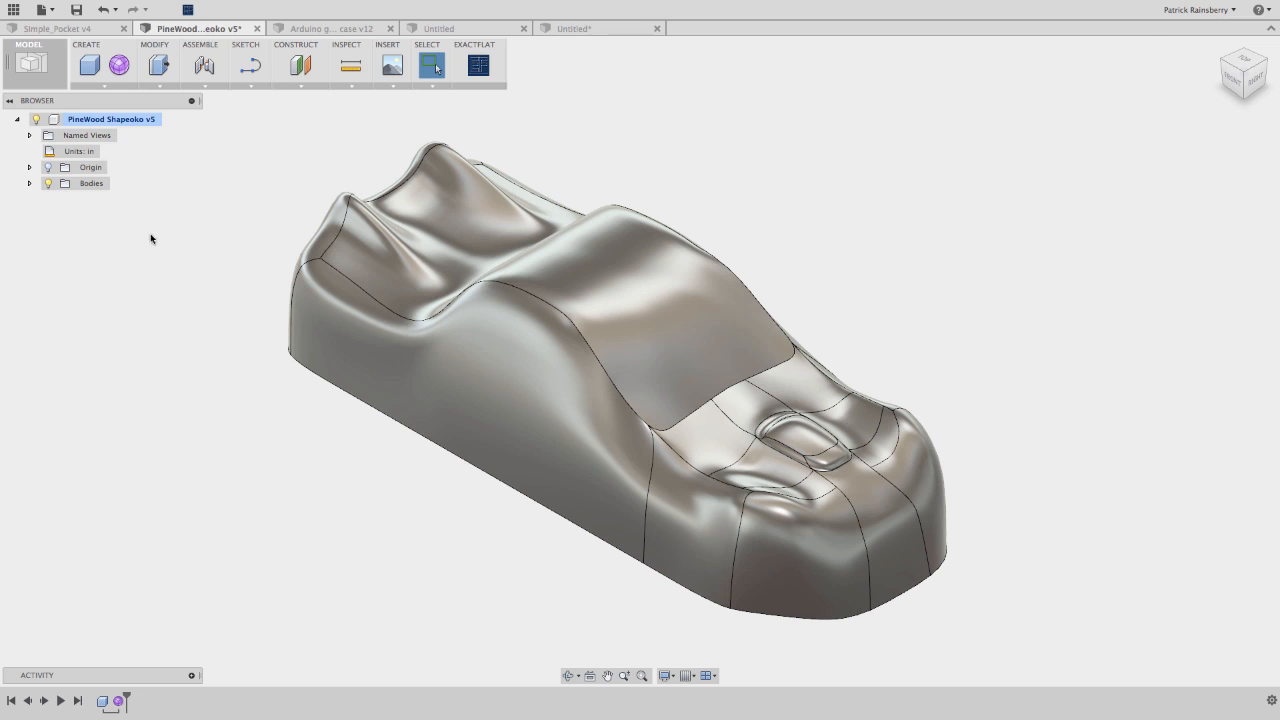
left_click(32, 62)
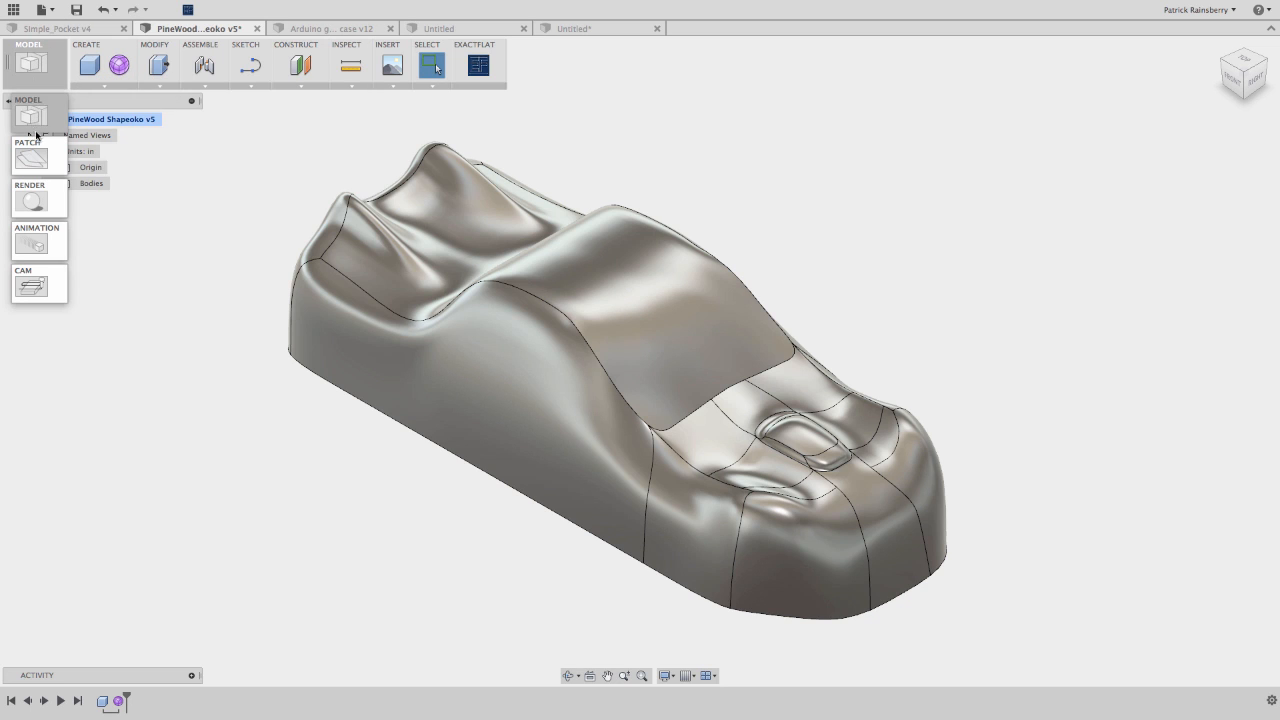
left_click(41, 286)
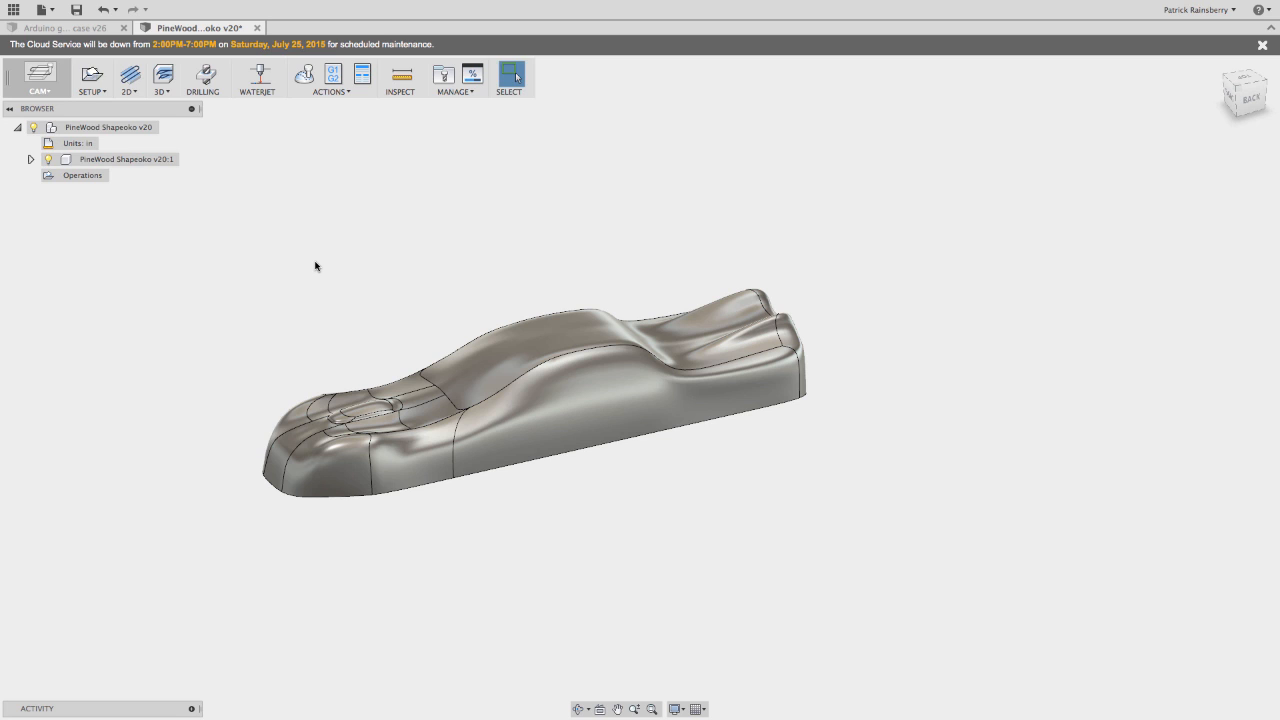
- Create a milling setup for the car body with its origin at the stock box's lower nose-end corner and the X axis flipped
left_click(98, 77)
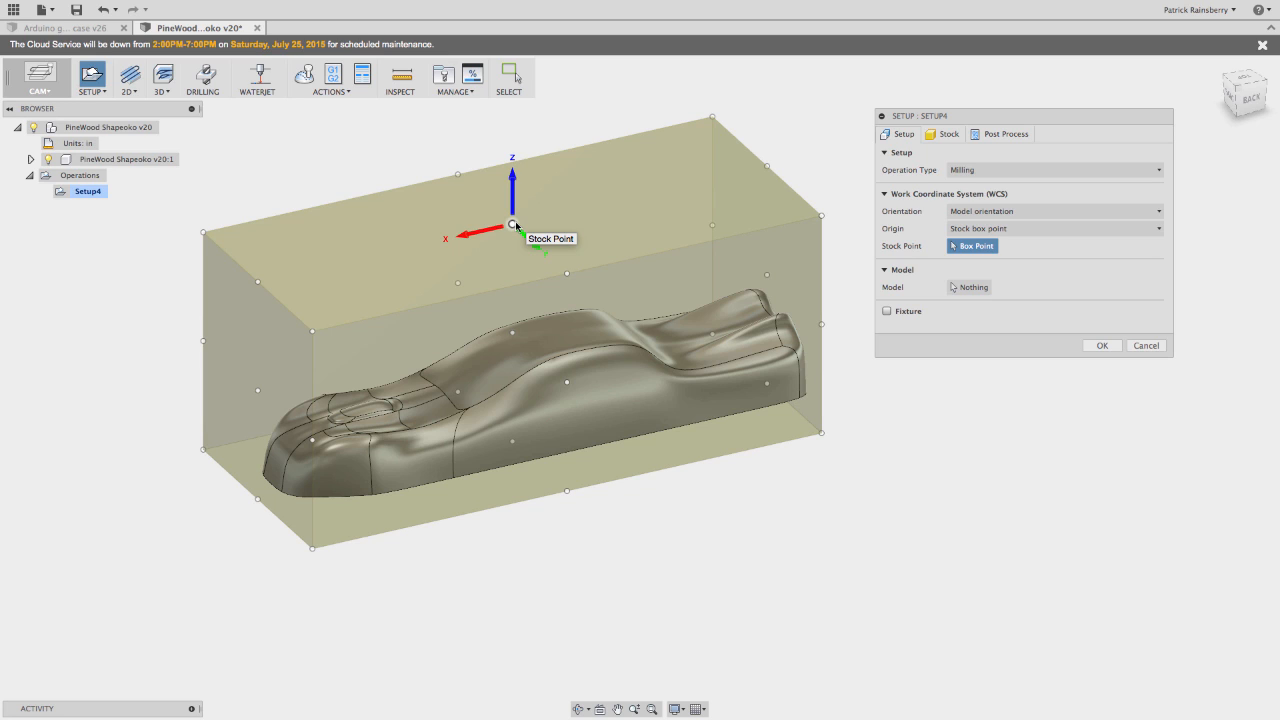
left_click(313, 549)
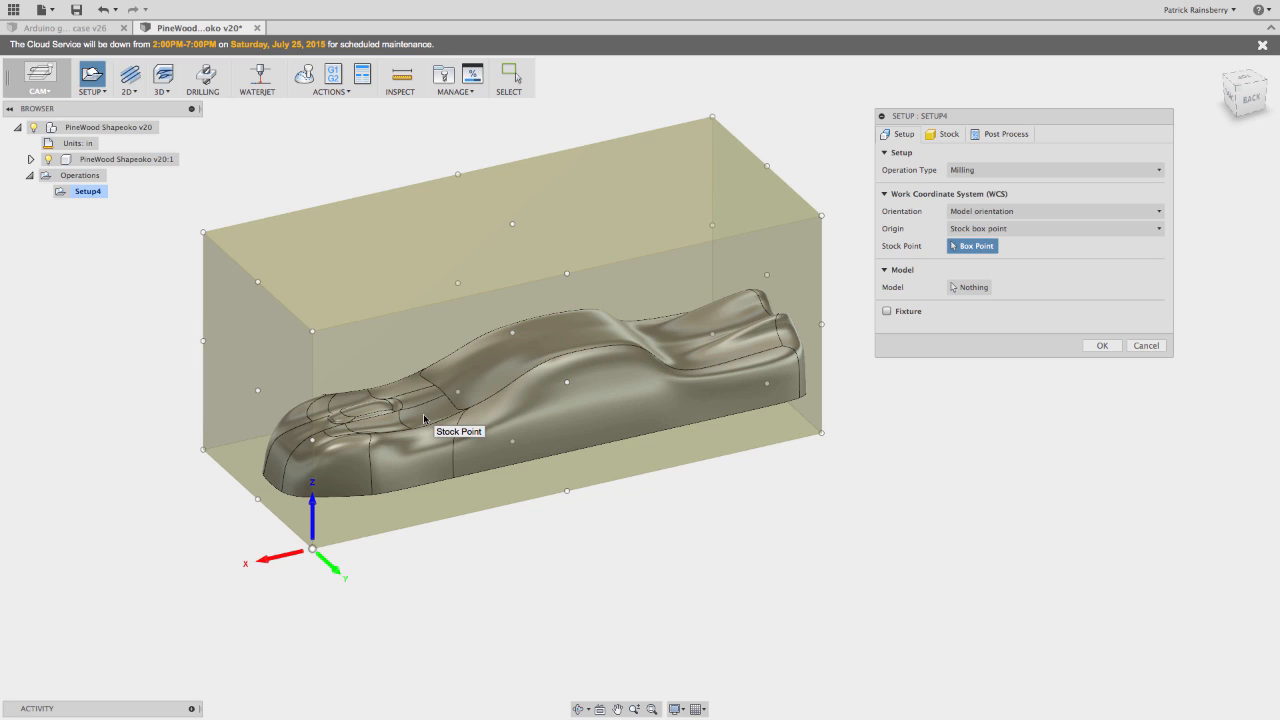
left_click(266, 562)
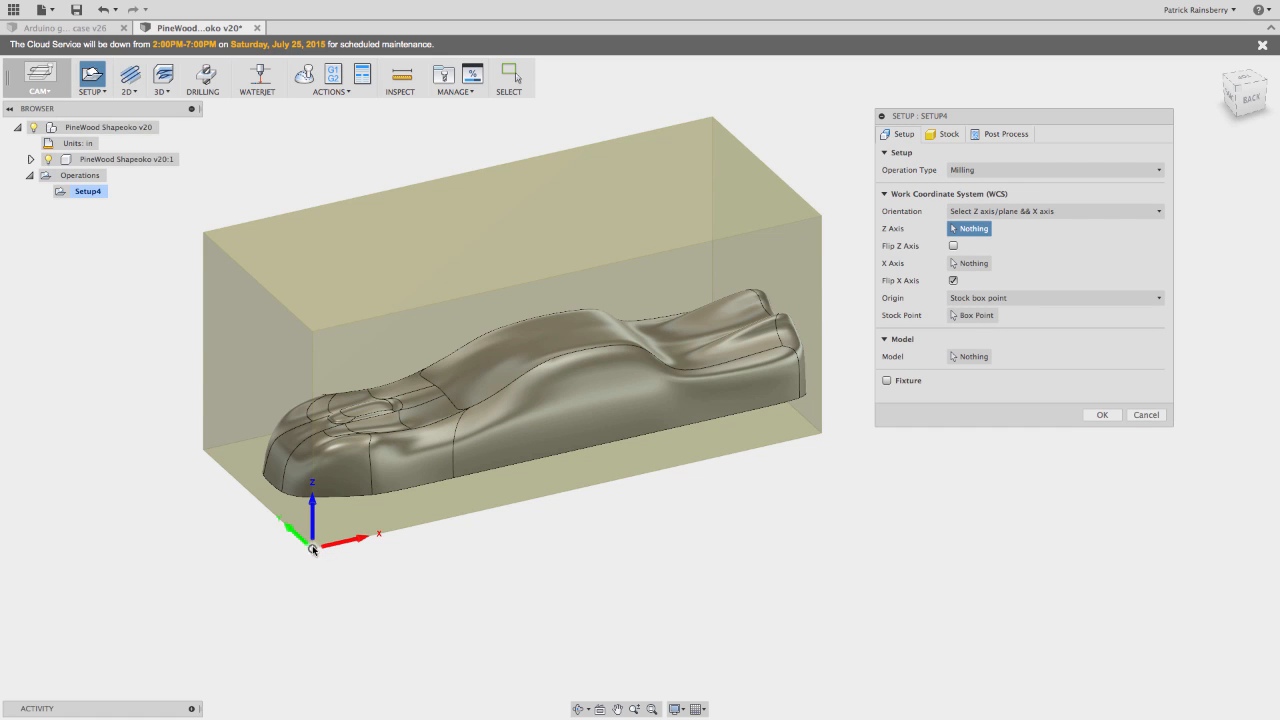
left_click(968, 356)
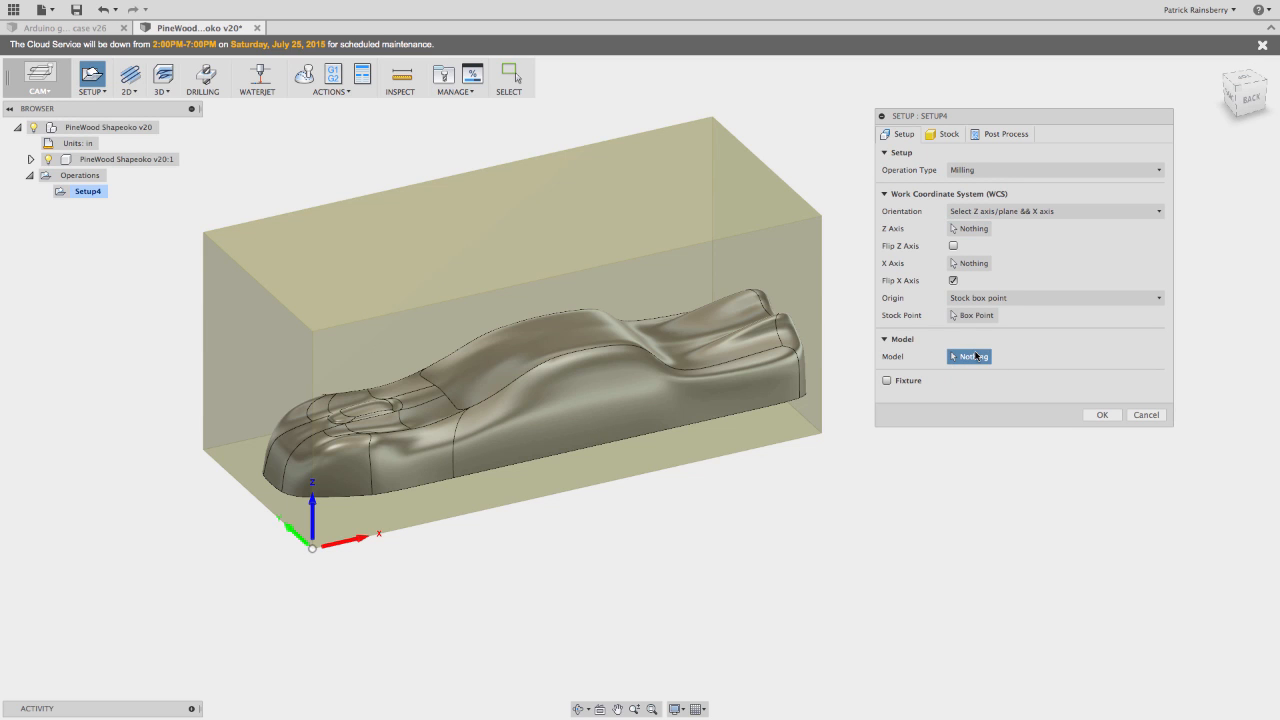
left_click(585, 381)
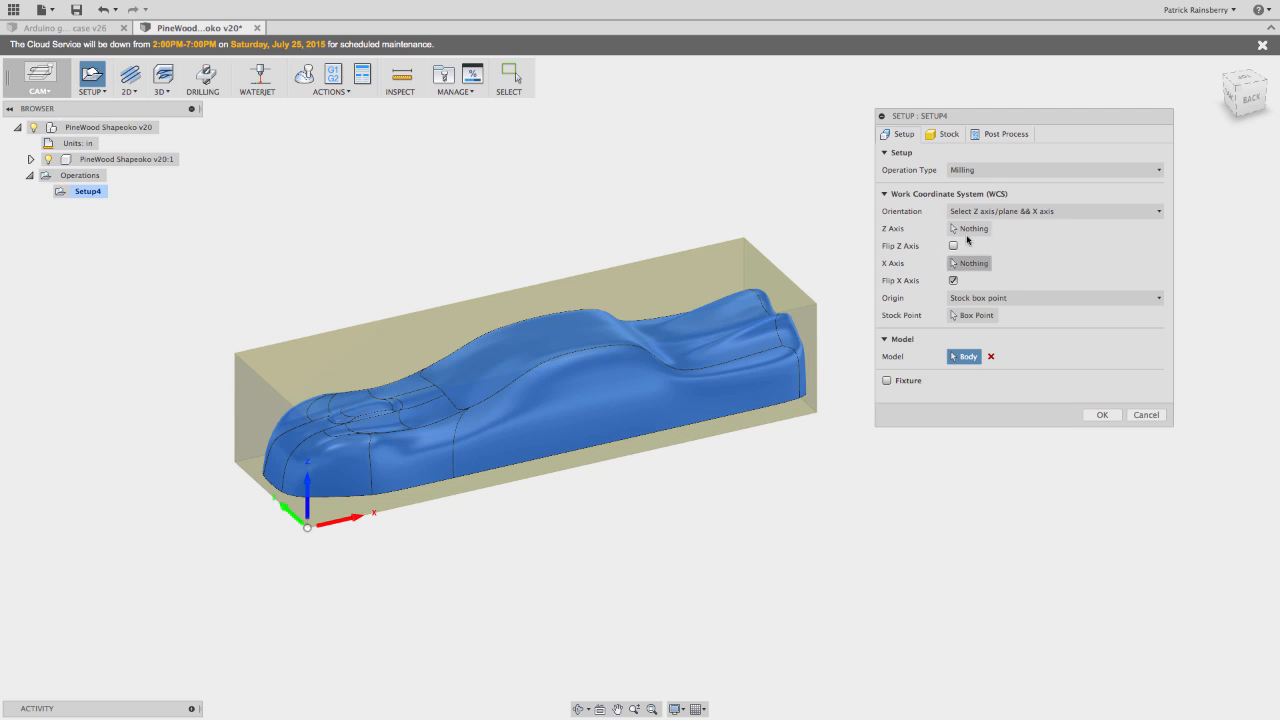
- Set the fixed-size stock box to 1.75 in depth and 1.25 in height, and complete the setup
left_click(945, 137)
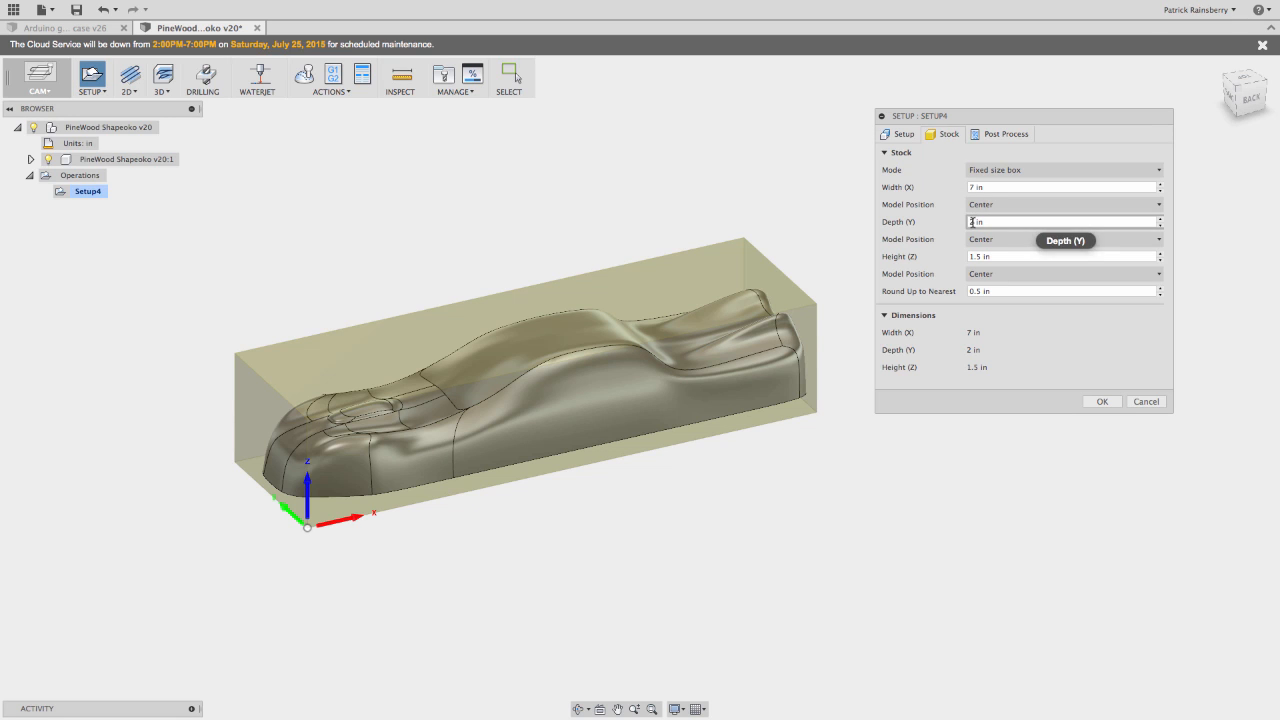
double_click(971, 222)
type(".75")
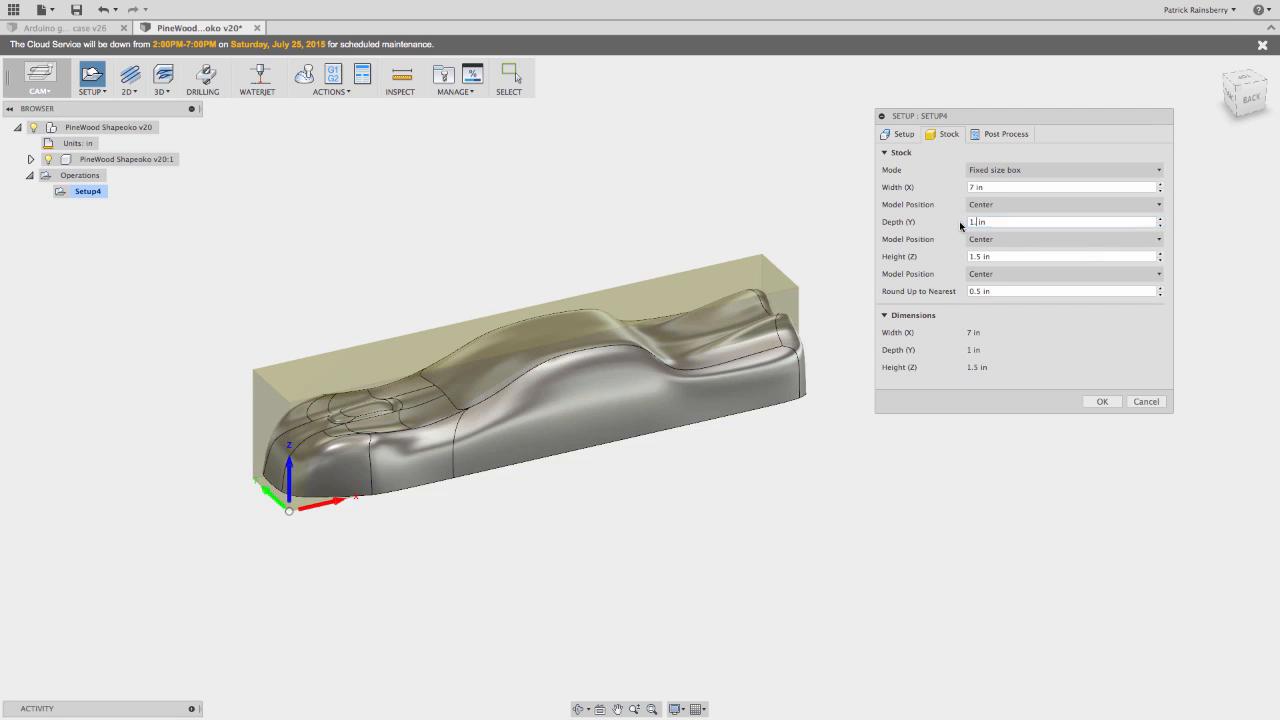
key("Tab")
type("1")
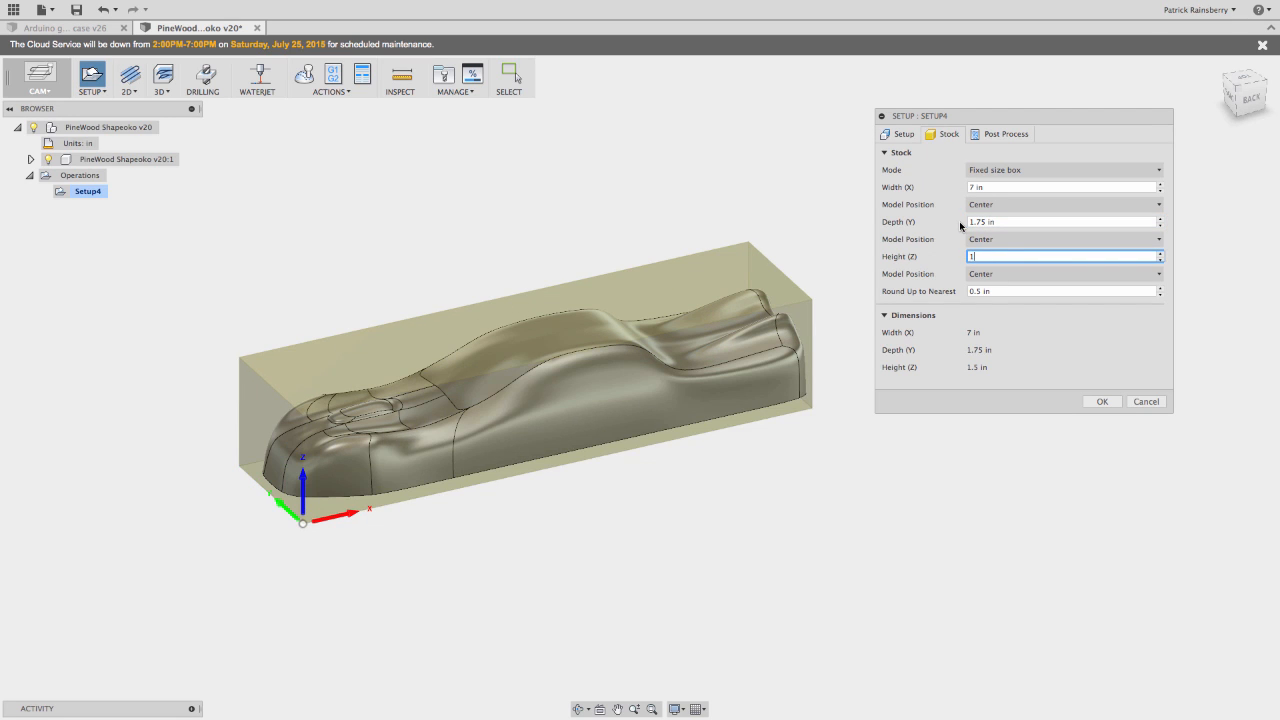
type(".25")
key("Tab")
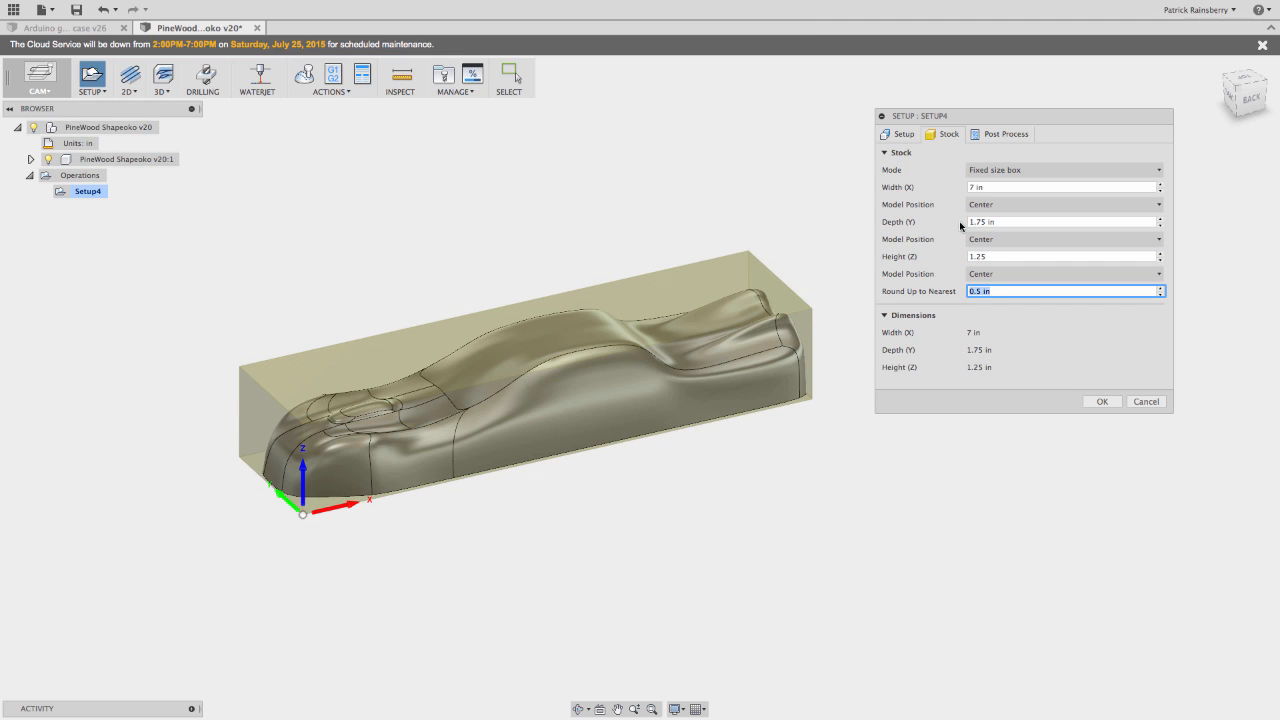
left_click(1102, 401)
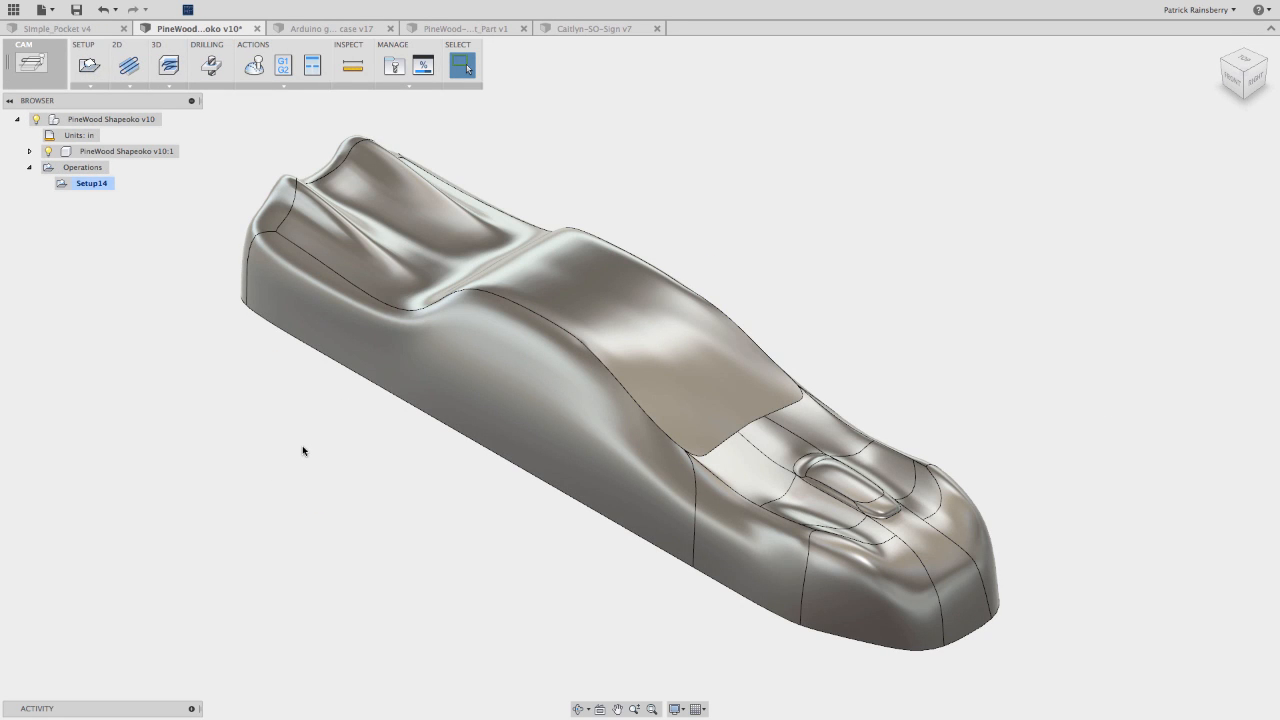
- Start a 3D Pocket Clearing operation using the #3 Ø1/8" flat end mill from the local Shapeoko tool library
scroll(173, 88, "right", 2)
left_click(173, 87)
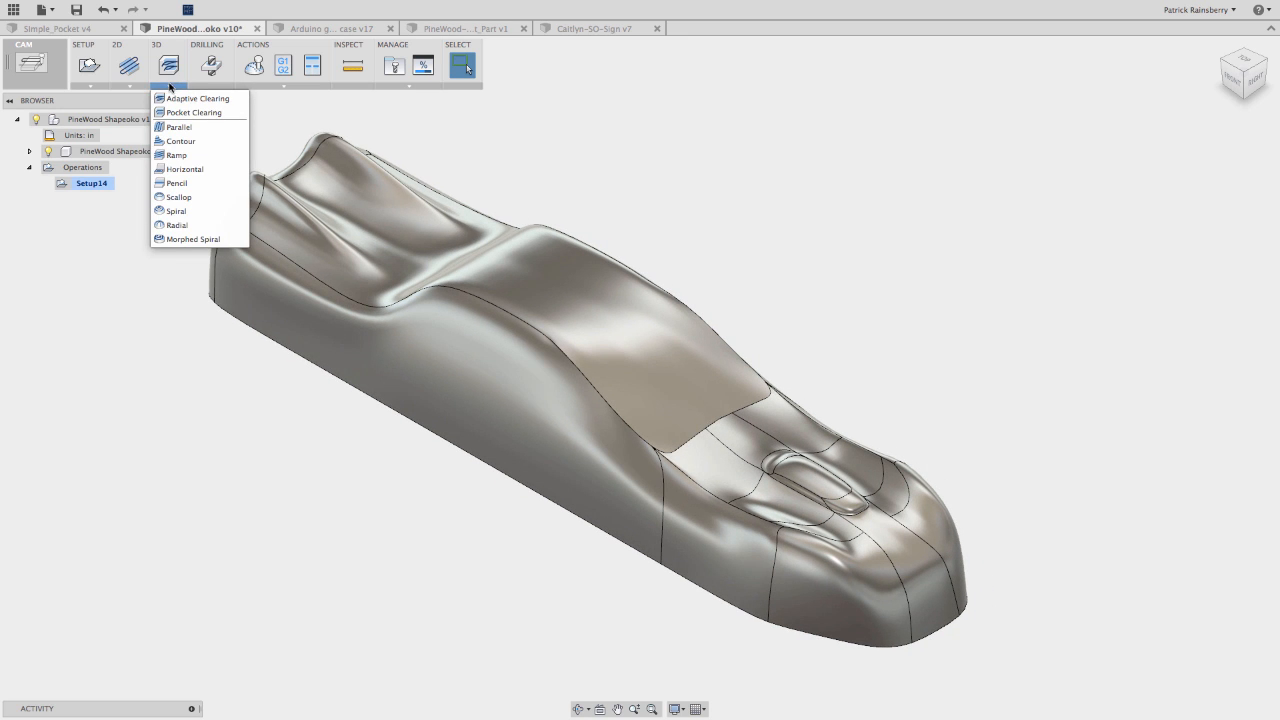
left_click(180, 112)
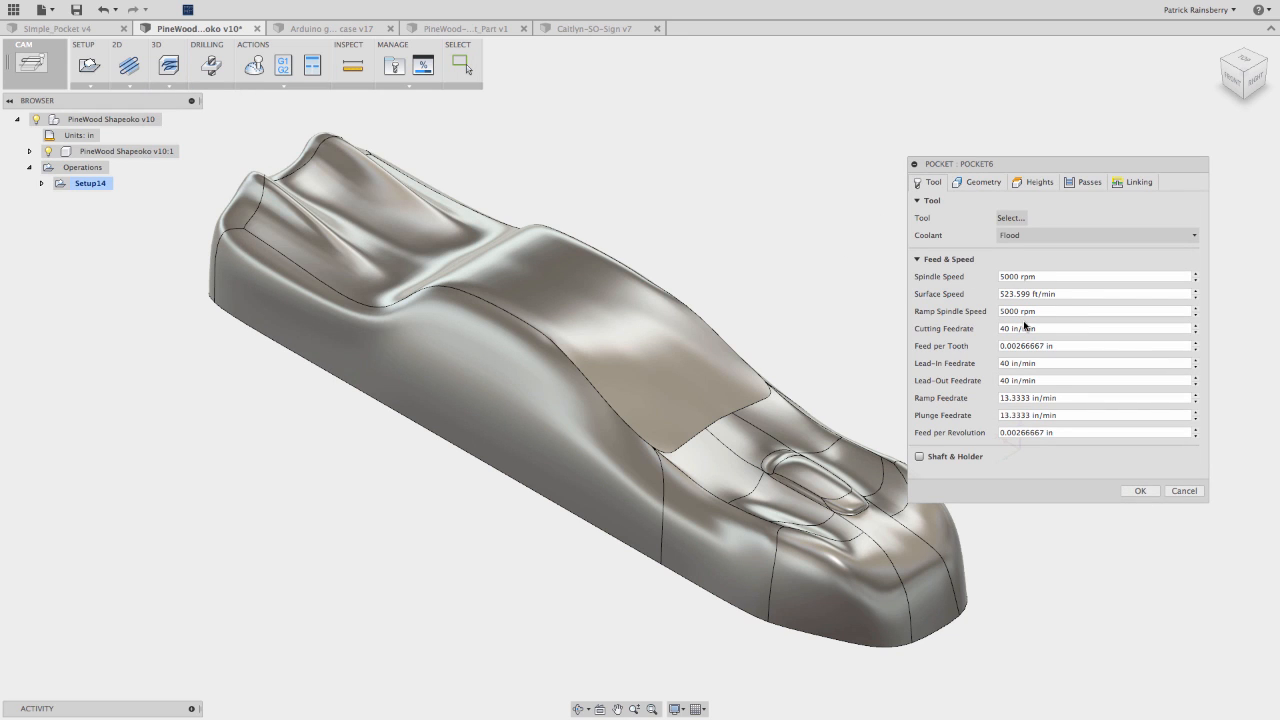
left_click(1010, 218)
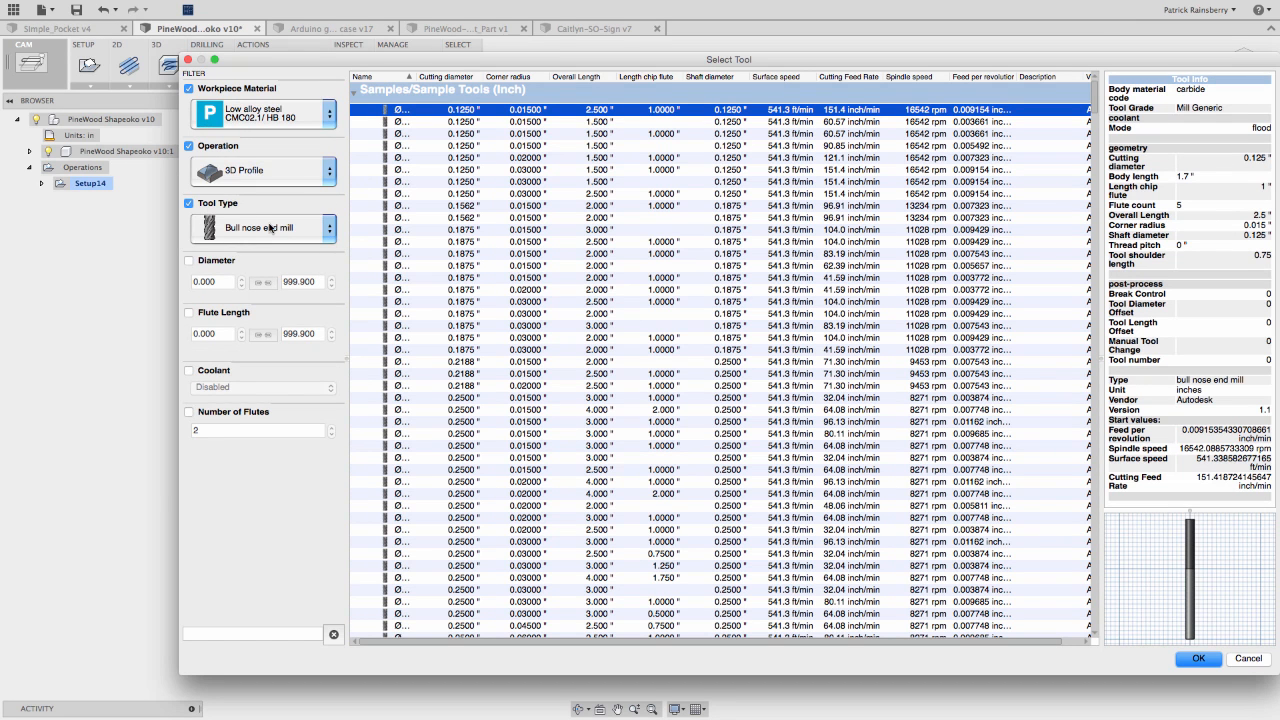
left_click(268, 228)
left_click(250, 170)
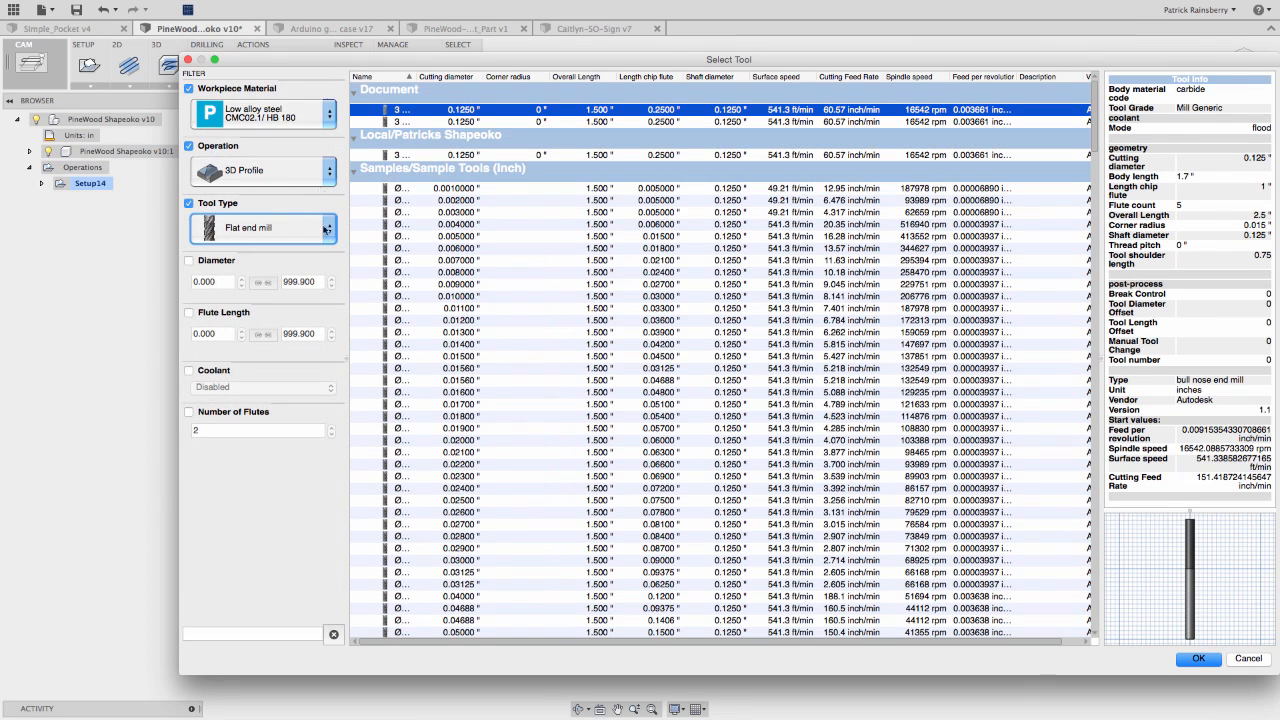
left_click(599, 155)
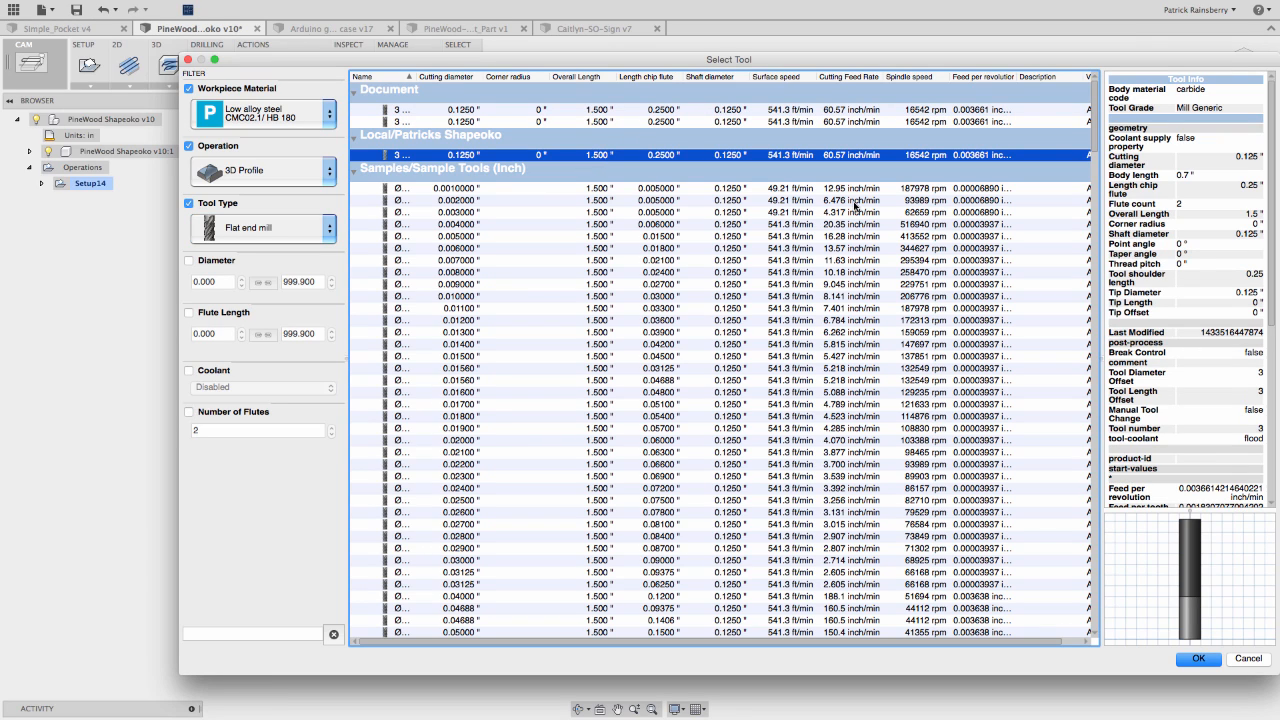
left_click(1207, 661)
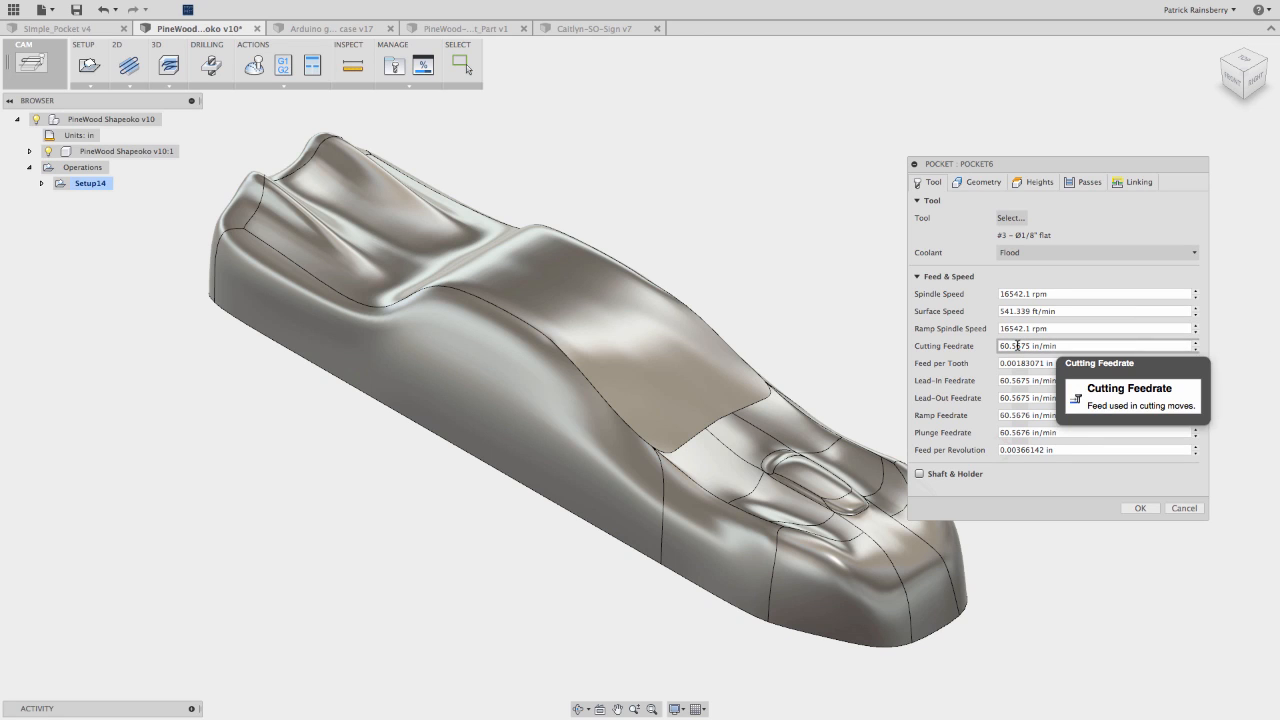
- Set the pocket clearing operation's cutting feedrate to 35 in/min
double_click(1017, 346)
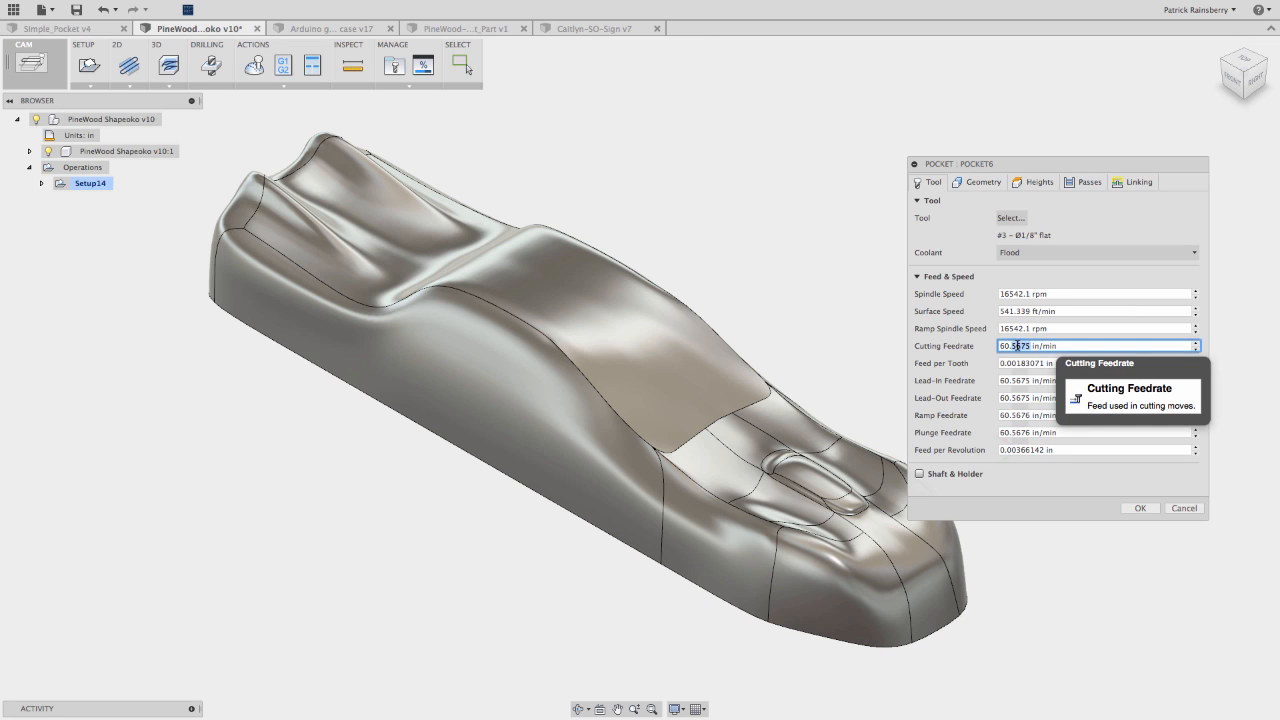
key("BackSpace")
key("BackSpace")
key("BackSpace")
key("BackSpace")
key("BackSpace")
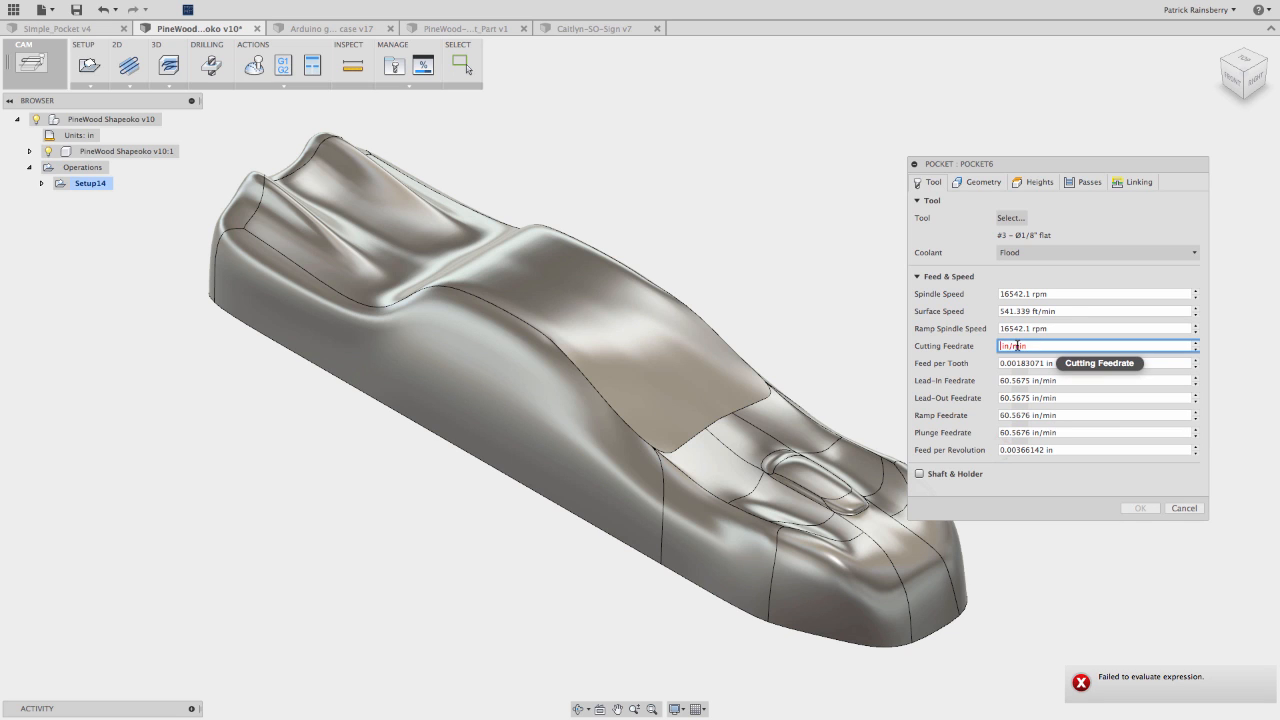
type("35")
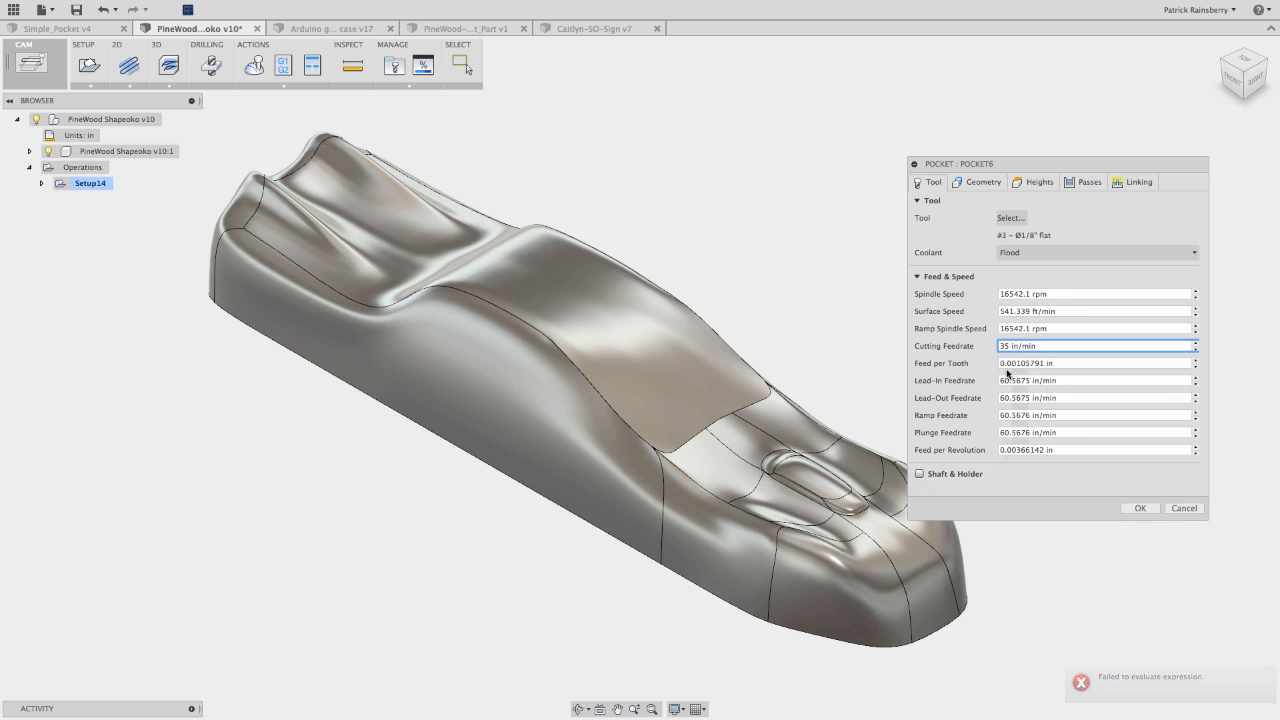
- Set the lead-in, lead-out, ramp and plunge feedrates of the pocket clearing operation to 35 in/min
triple_click(1007, 380)
type("35")
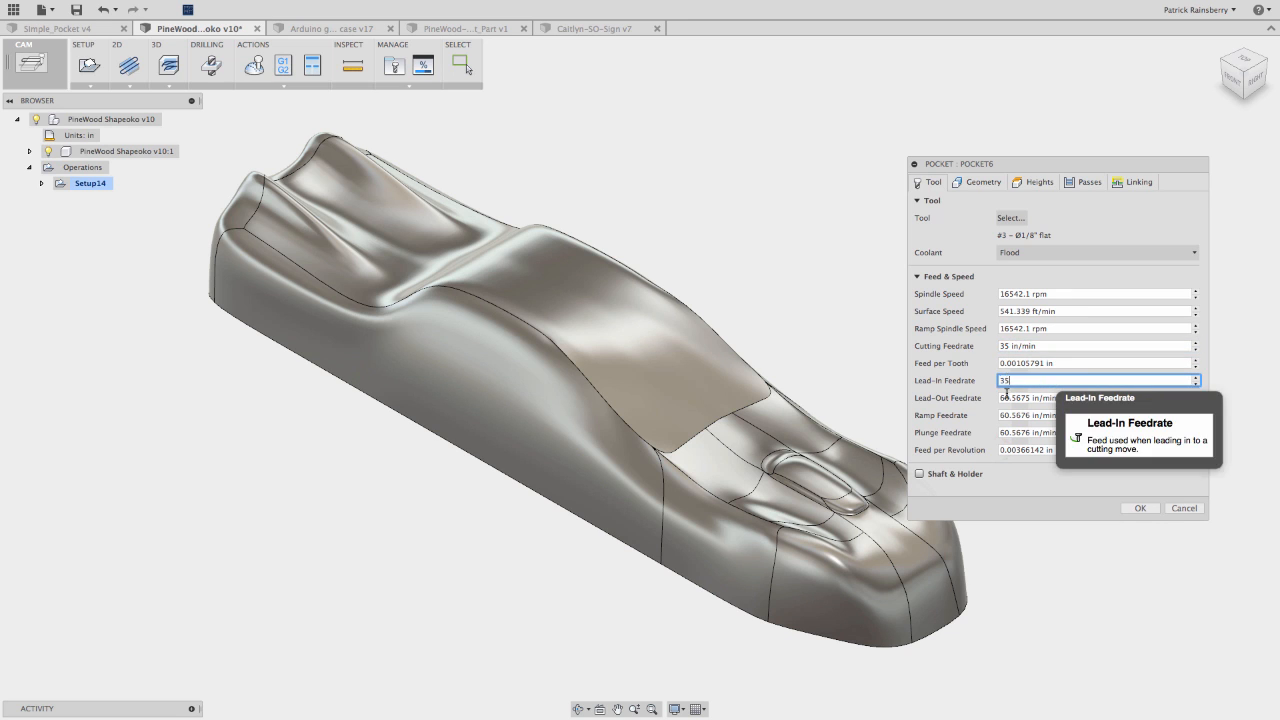
triple_click(1006, 397)
type("35")
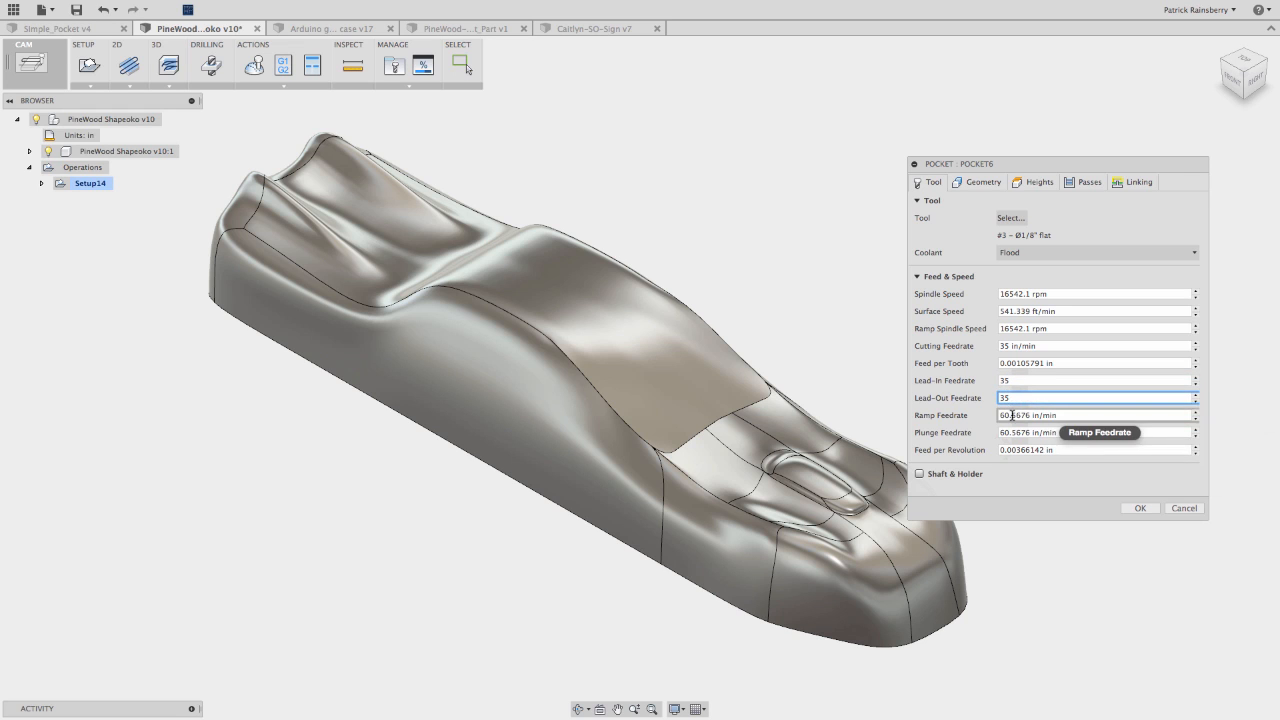
triple_click(1012, 415)
type("35")
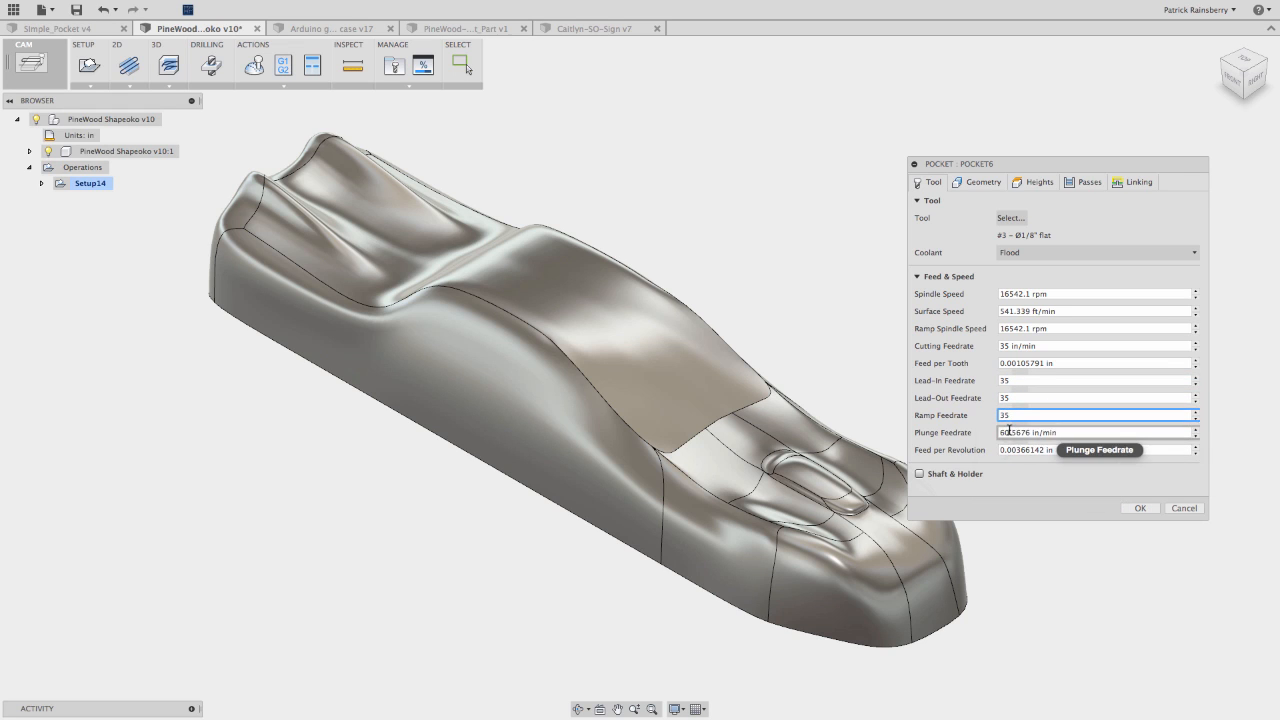
triple_click(1009, 432)
type("35")
left_click(1019, 415)
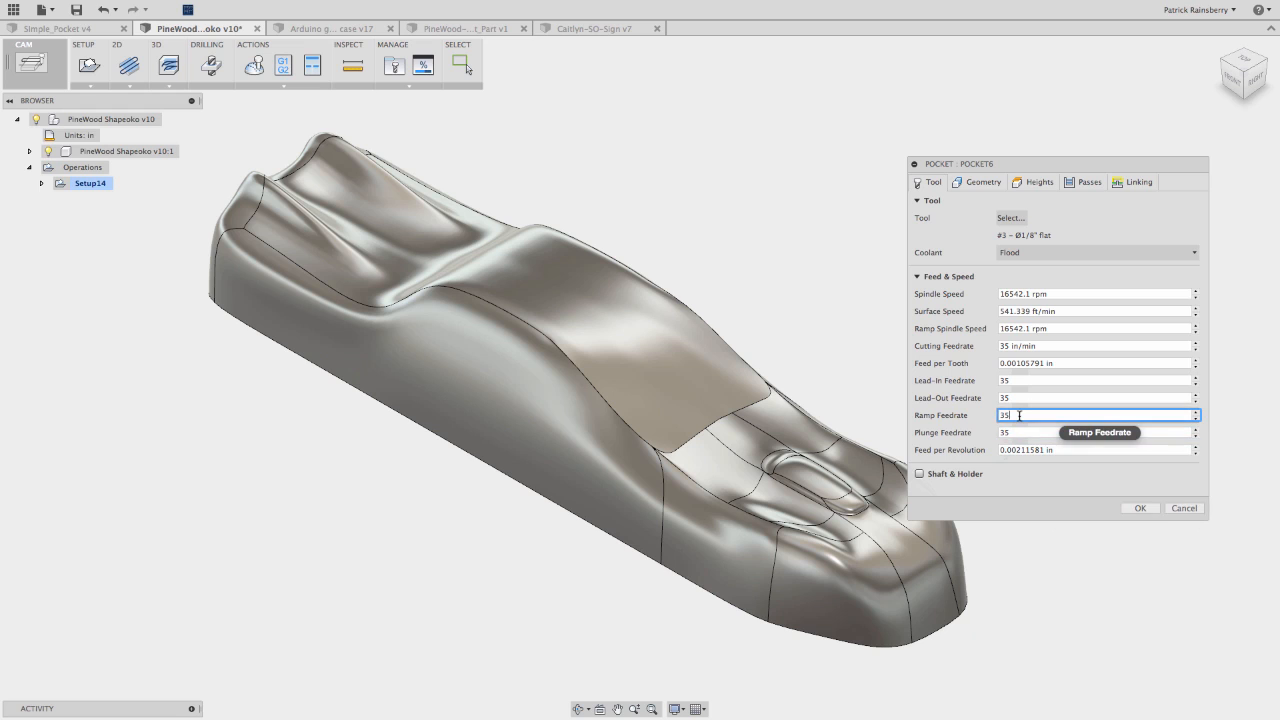
- Set the pocket clearing's machining boundary to None and review its height and pass settings
left_click(972, 184)
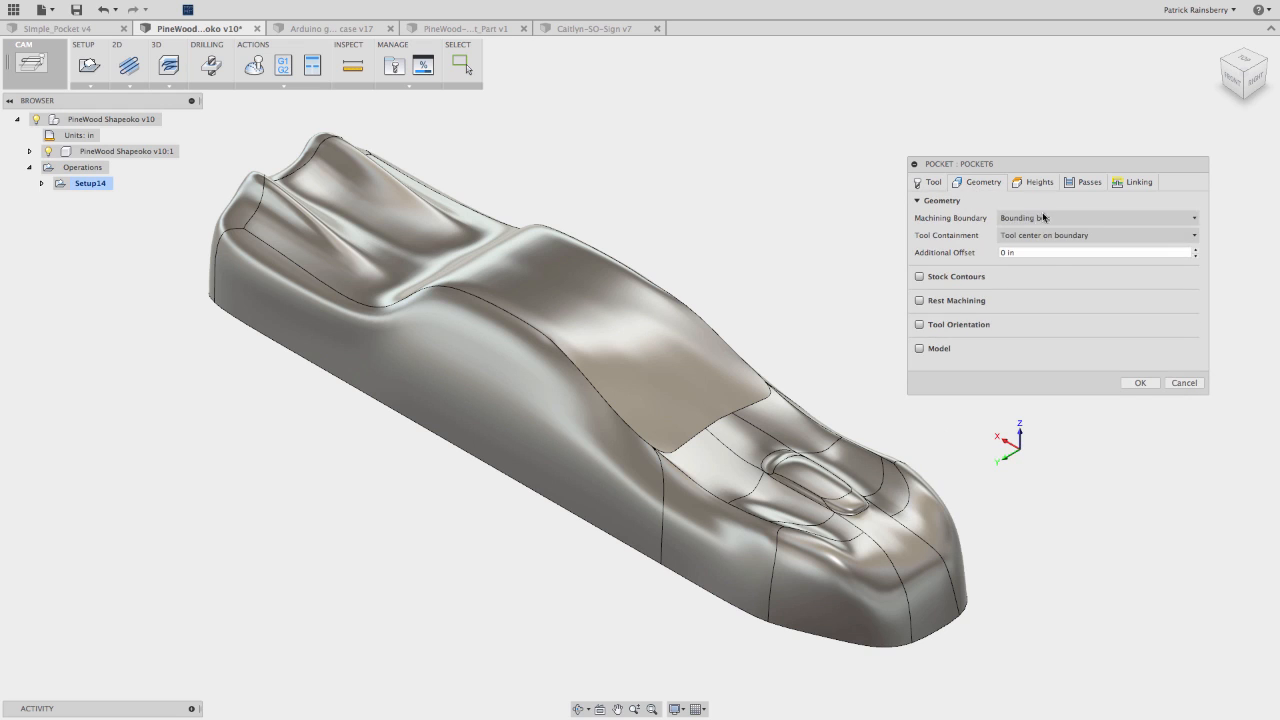
left_click(1051, 212)
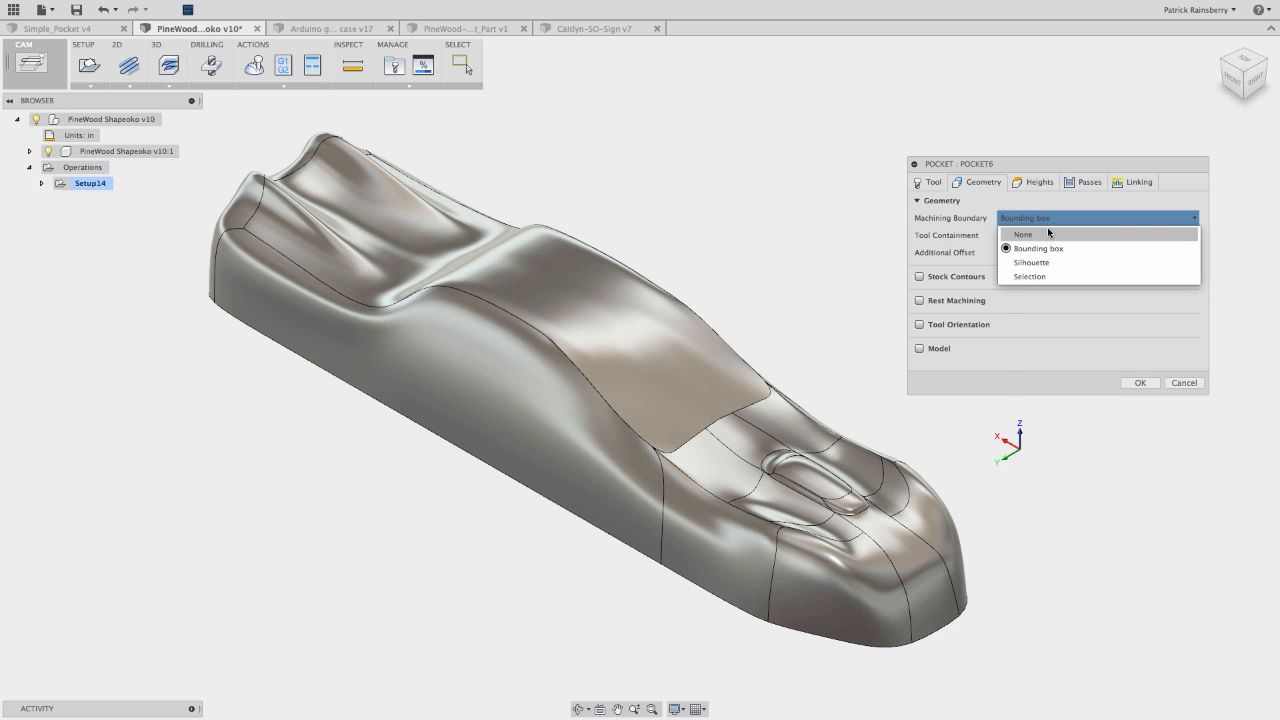
left_click(1047, 230)
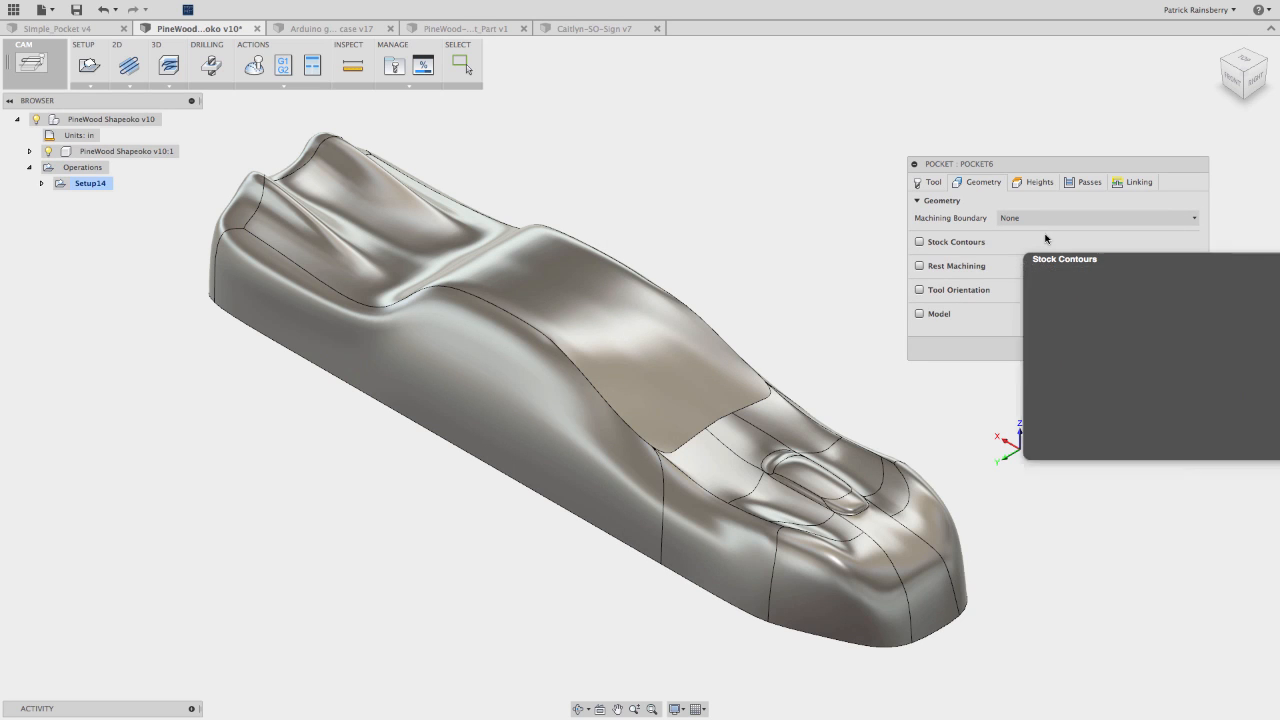
left_click(1037, 182)
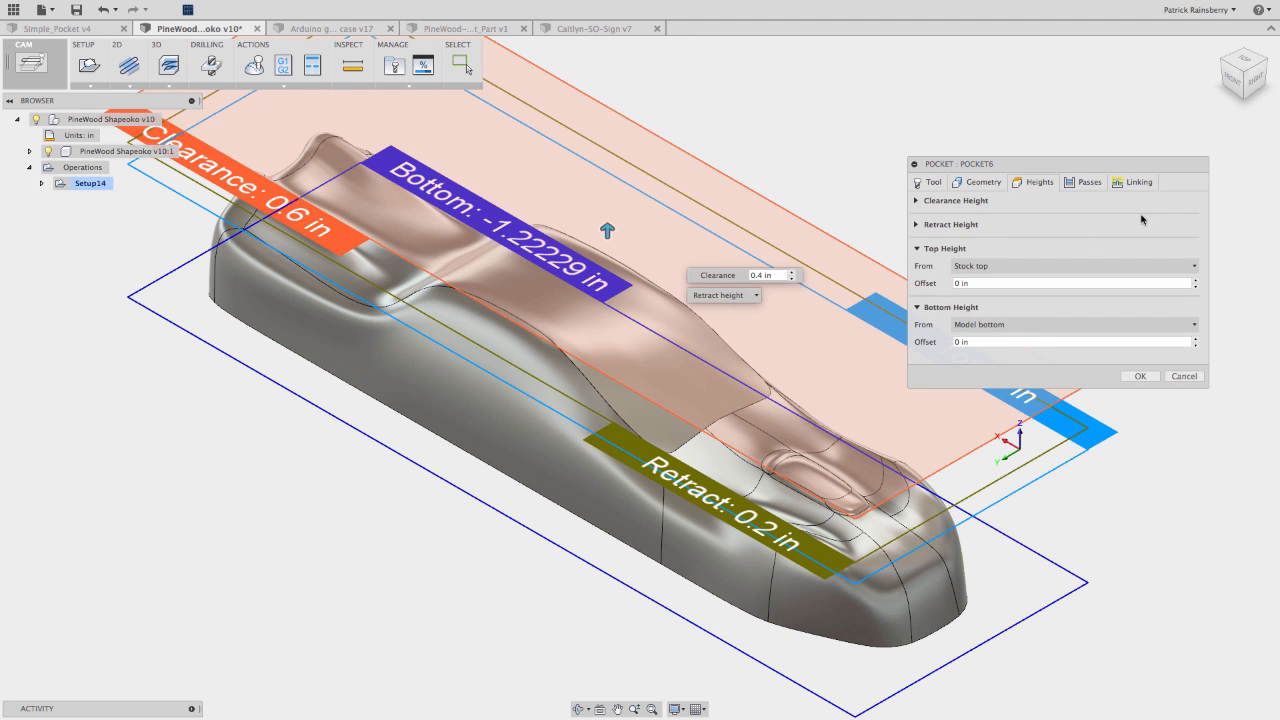
left_click(1090, 184)
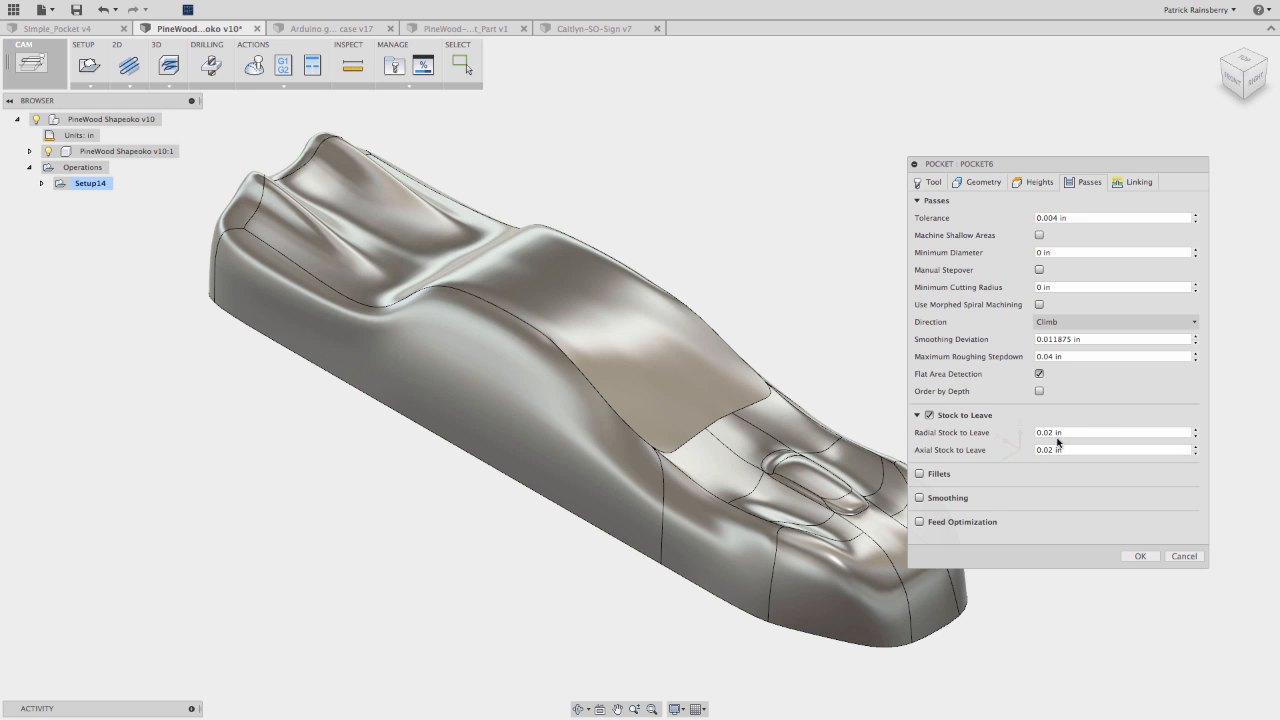
- Set the pocket clearing's radial and axial stock to leave to 0.04 in and generate the toolpath
left_click(1053, 433)
mouse_move(1052, 433)
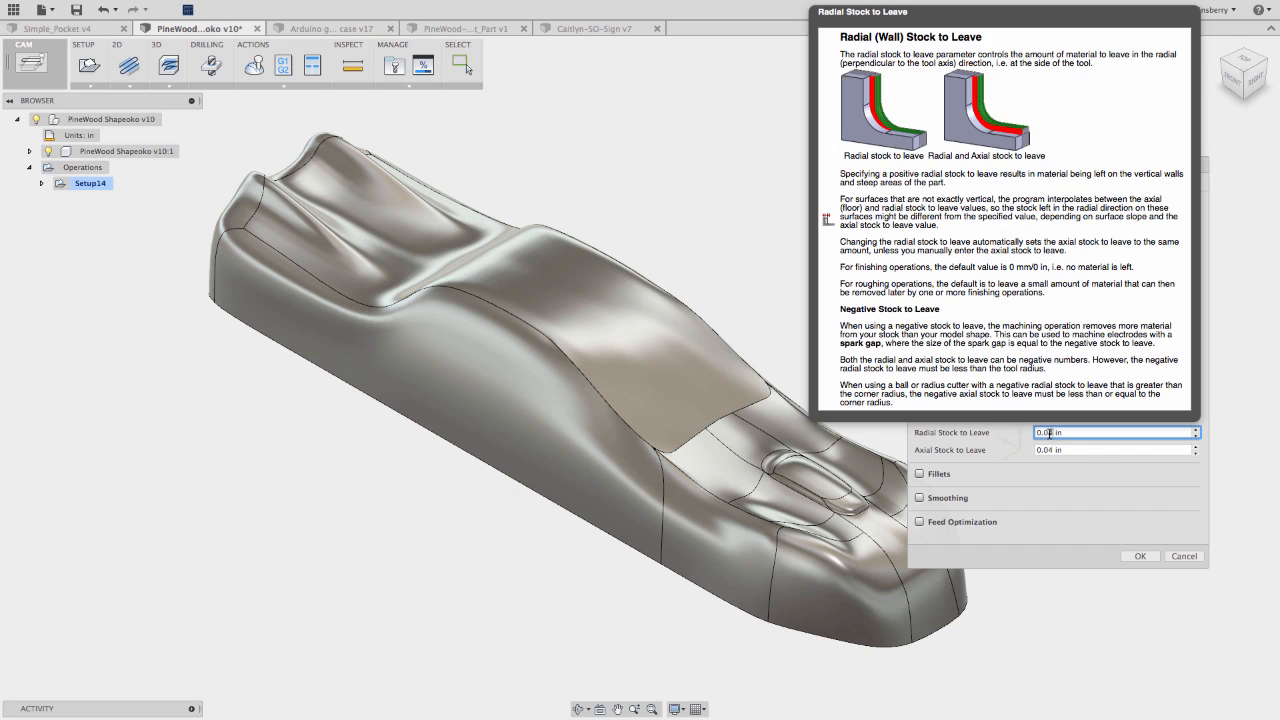
left_click(1049, 447)
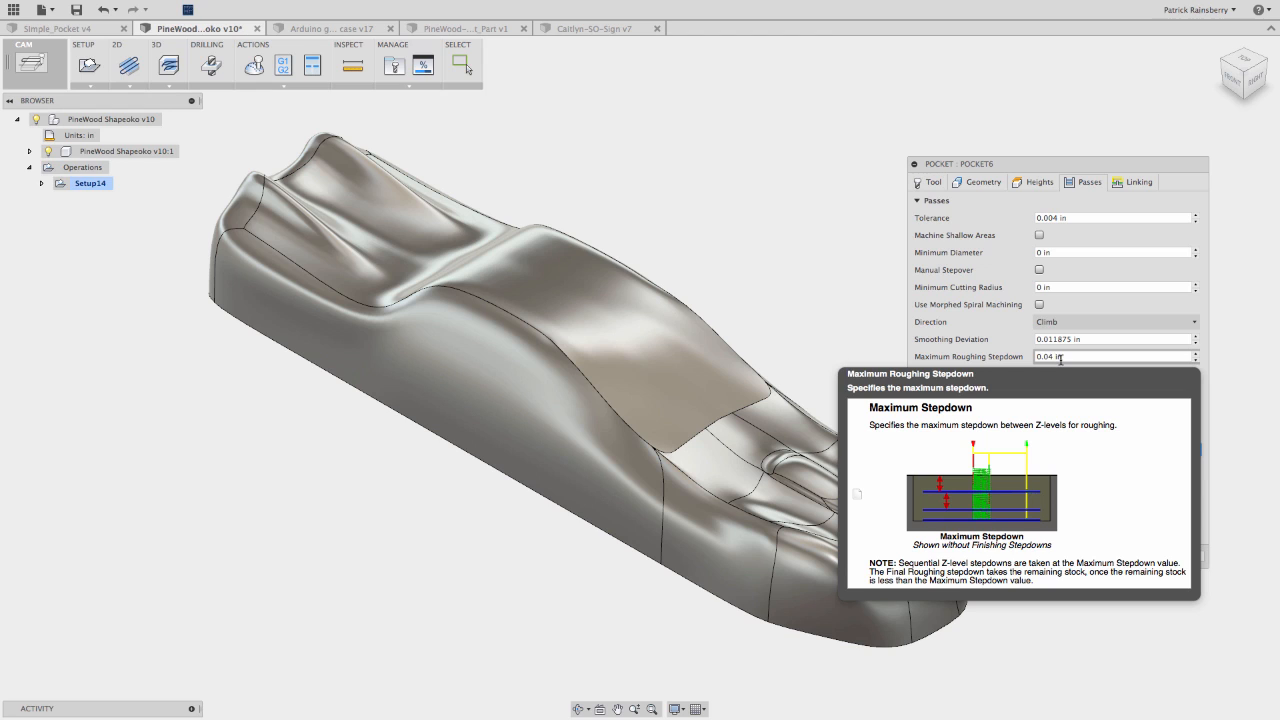
left_click(1060, 357)
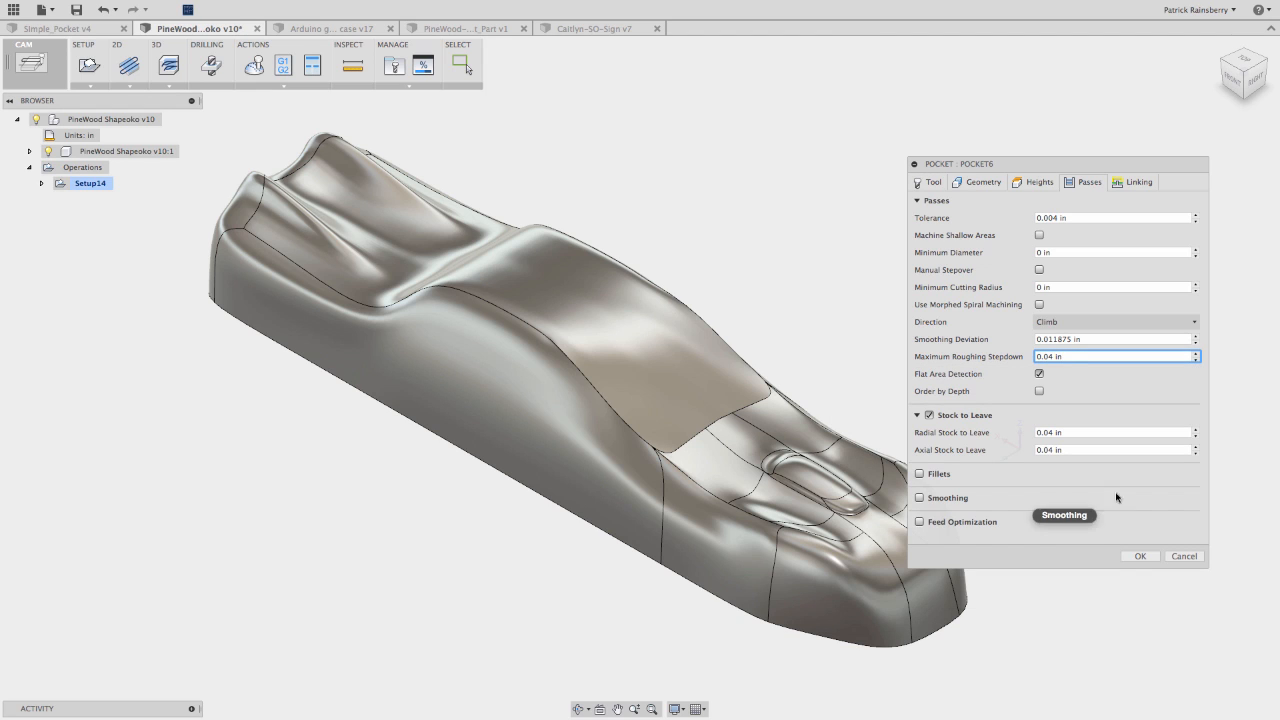
left_click(1140, 556)
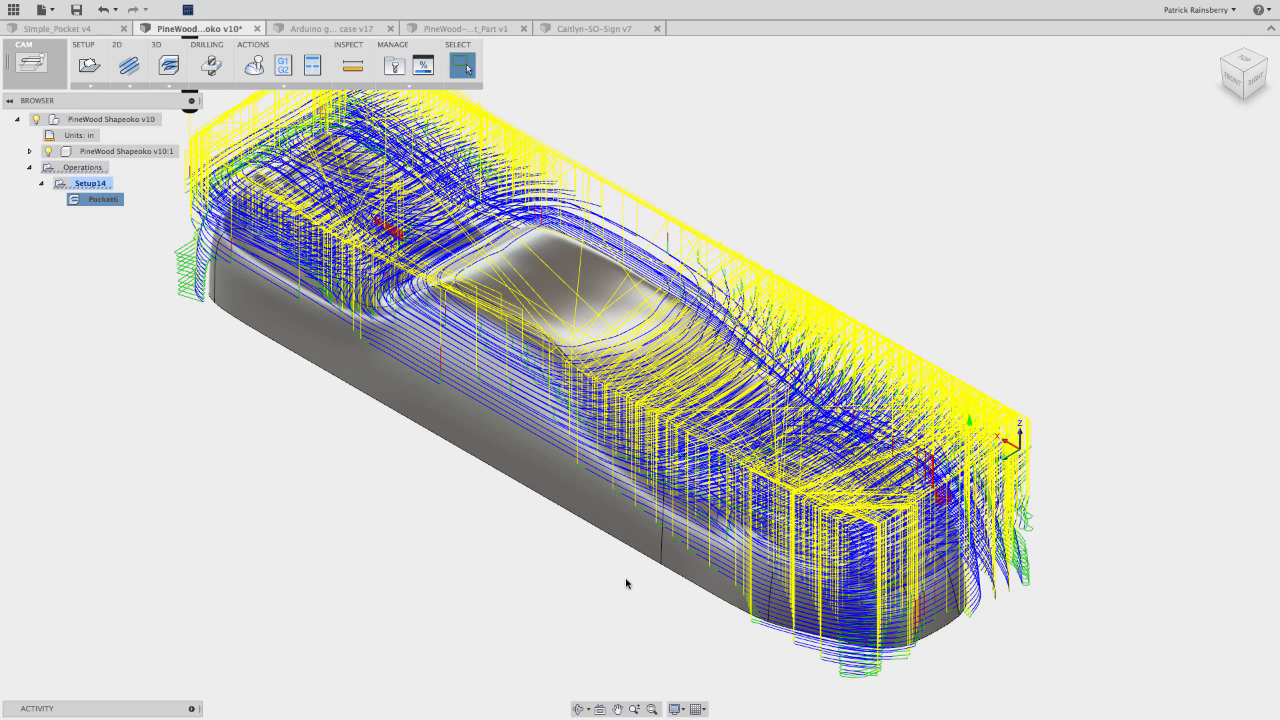
left_click(455, 662)
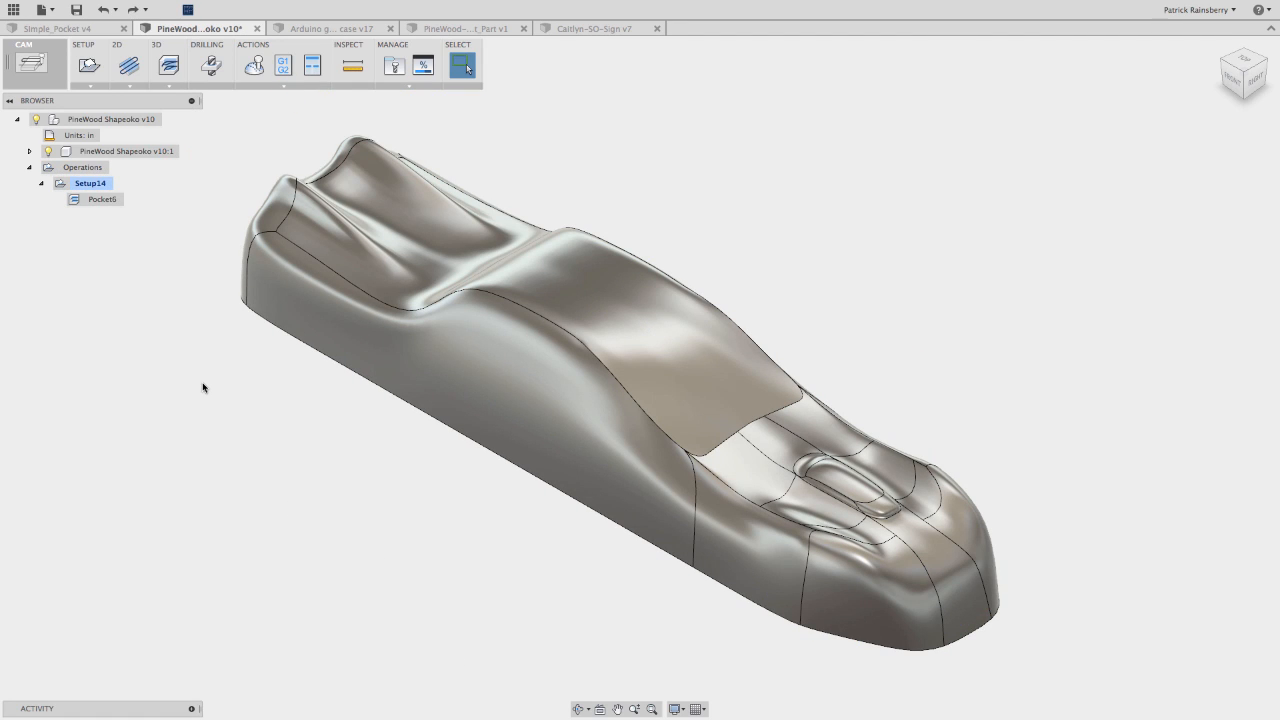
- Duplicate Setup14 together with its pocket operation inside the Operations folder
left_click(85, 185)
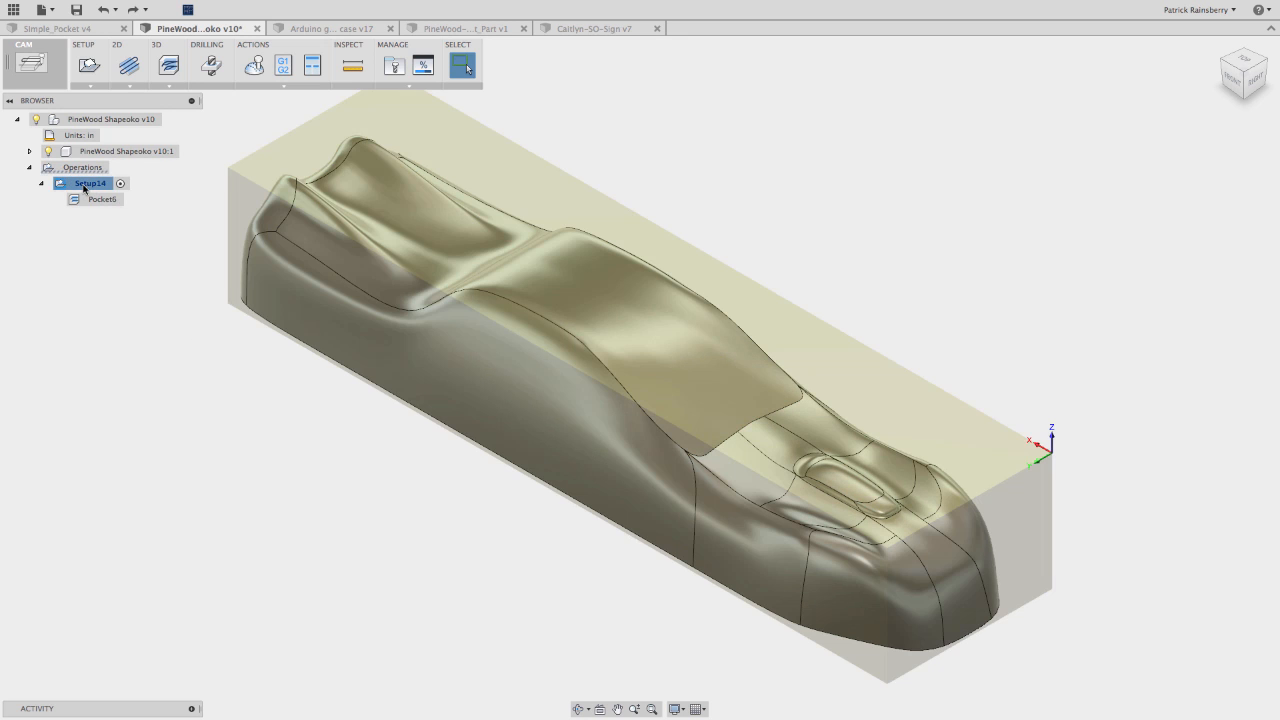
right_click(85, 187)
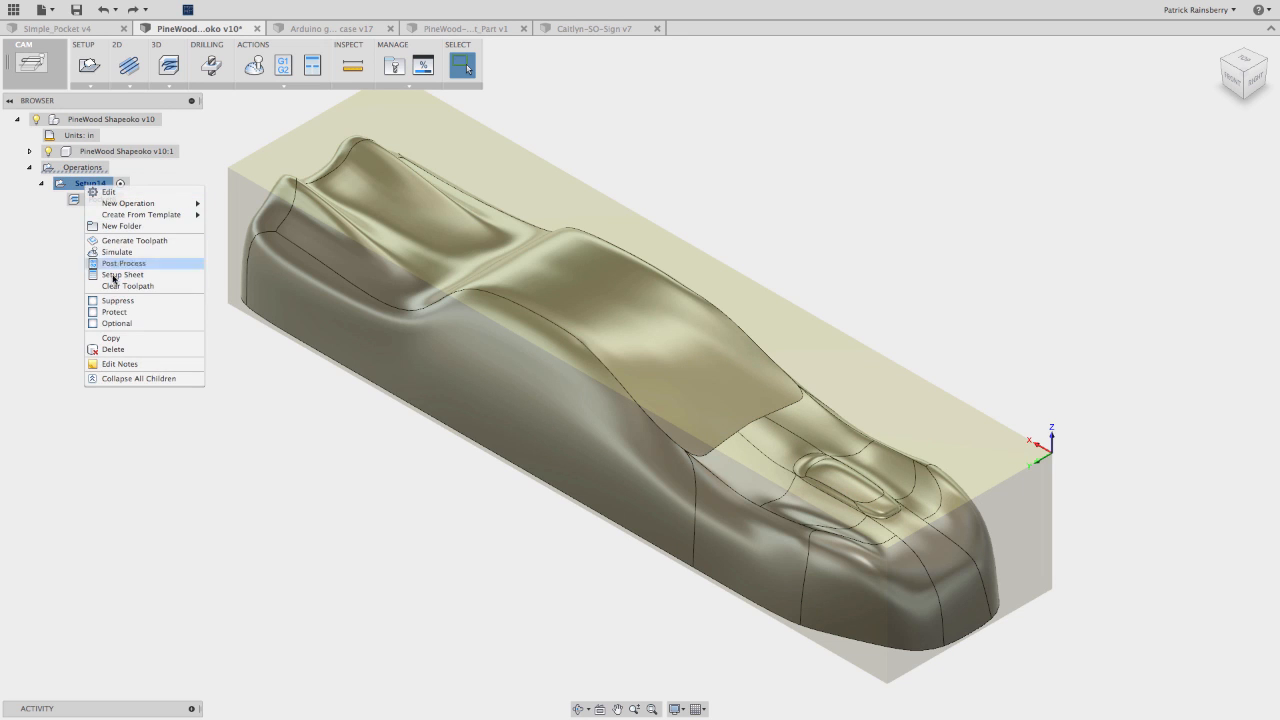
left_click(122, 338)
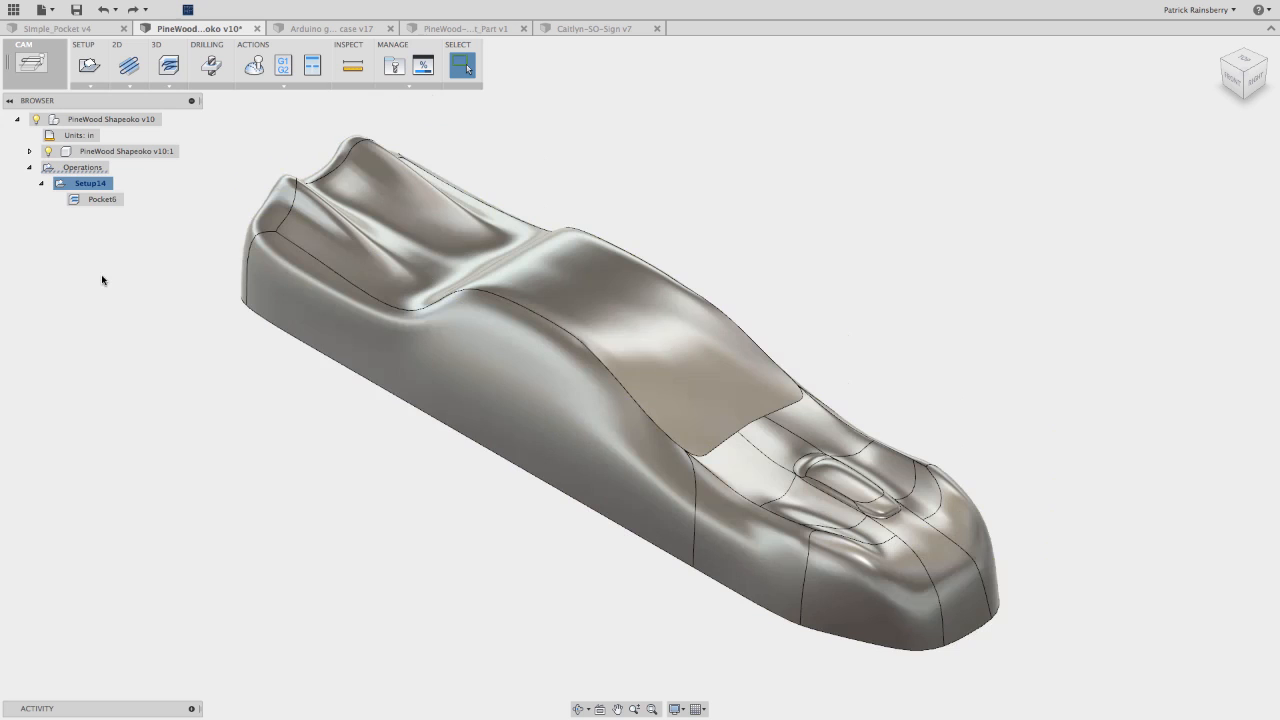
left_click(84, 168)
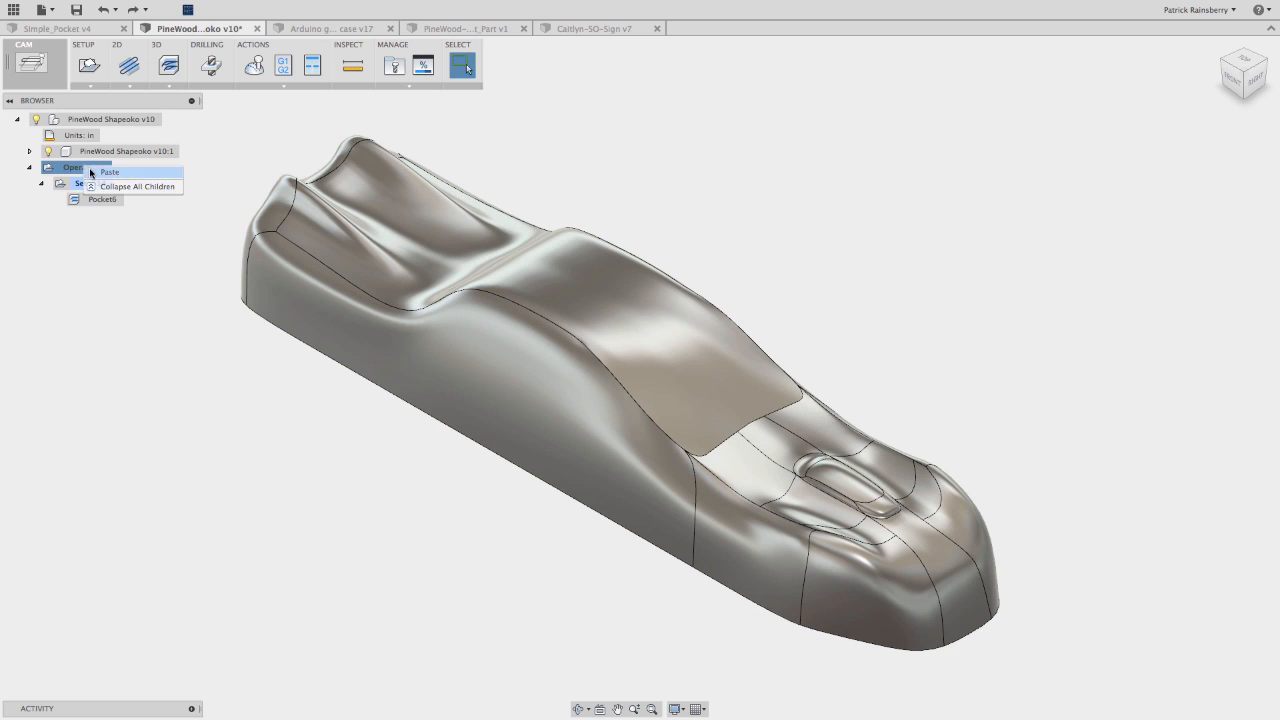
key("super+v")
- Rename the copied setup as Ball and the original setup as Flat
left_click(90, 216)
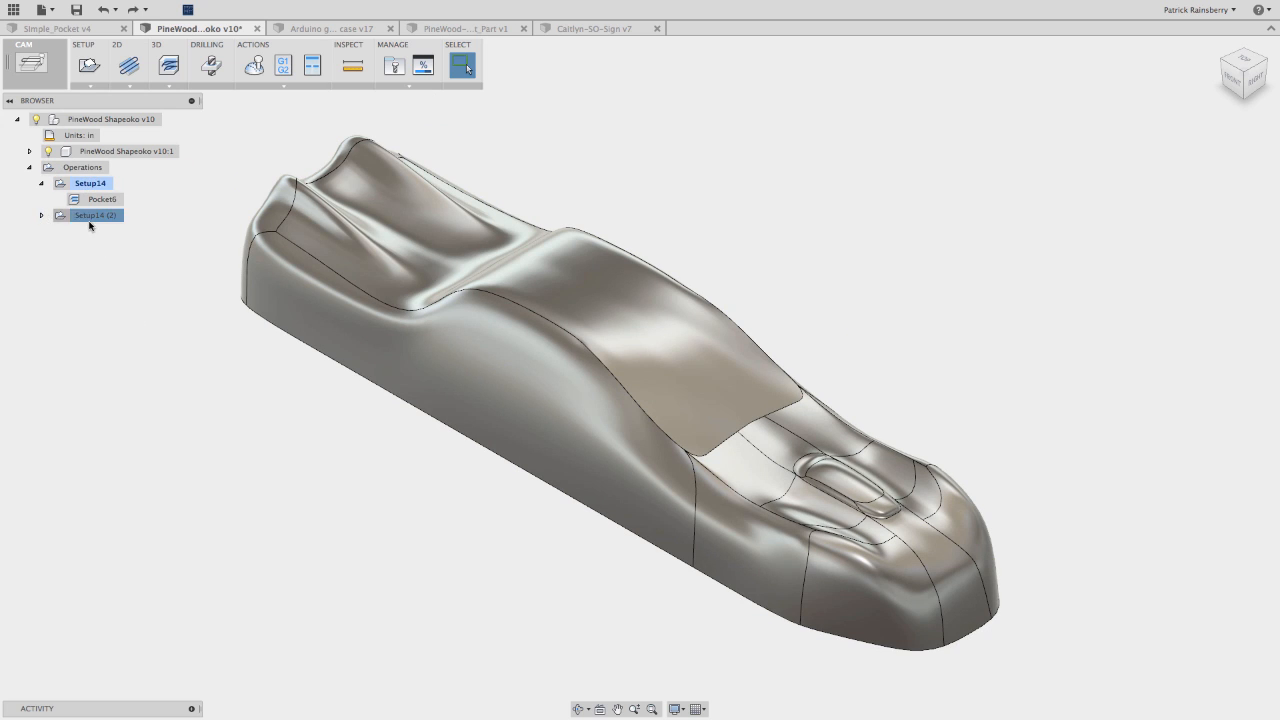
left_click(92, 215)
type("Ba")
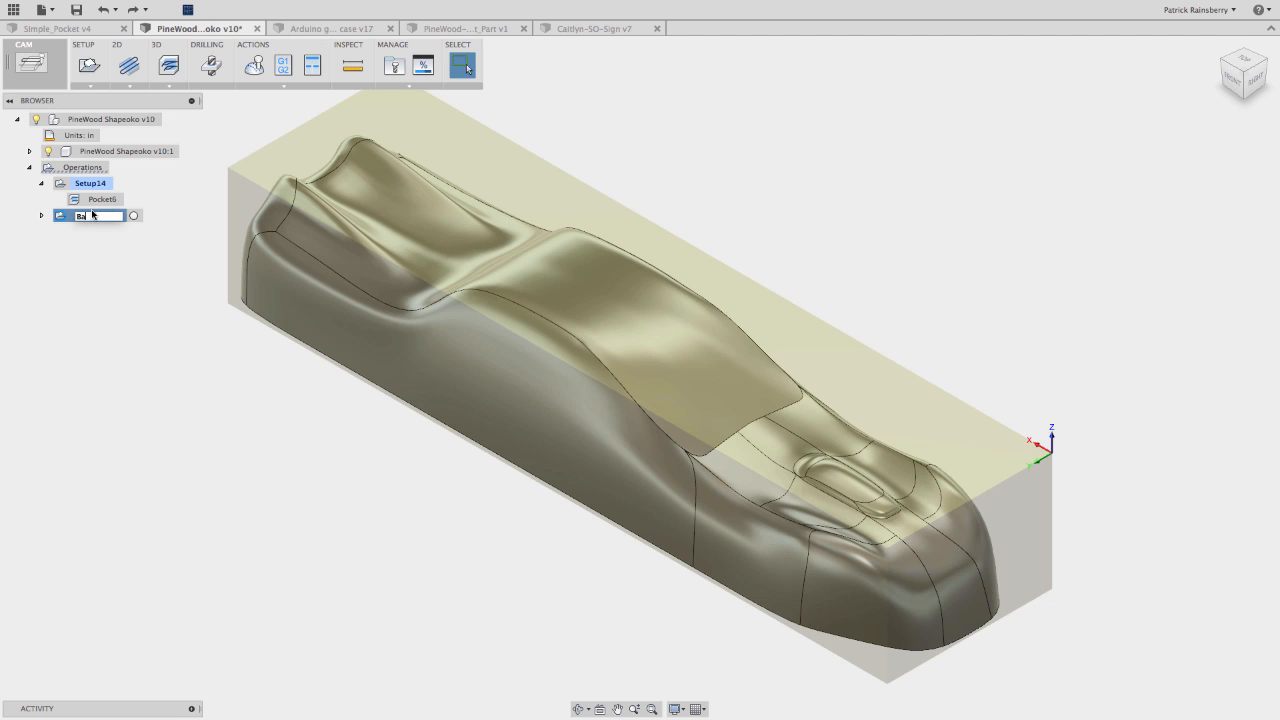
type("ll")
key("Return")
left_click(90, 184)
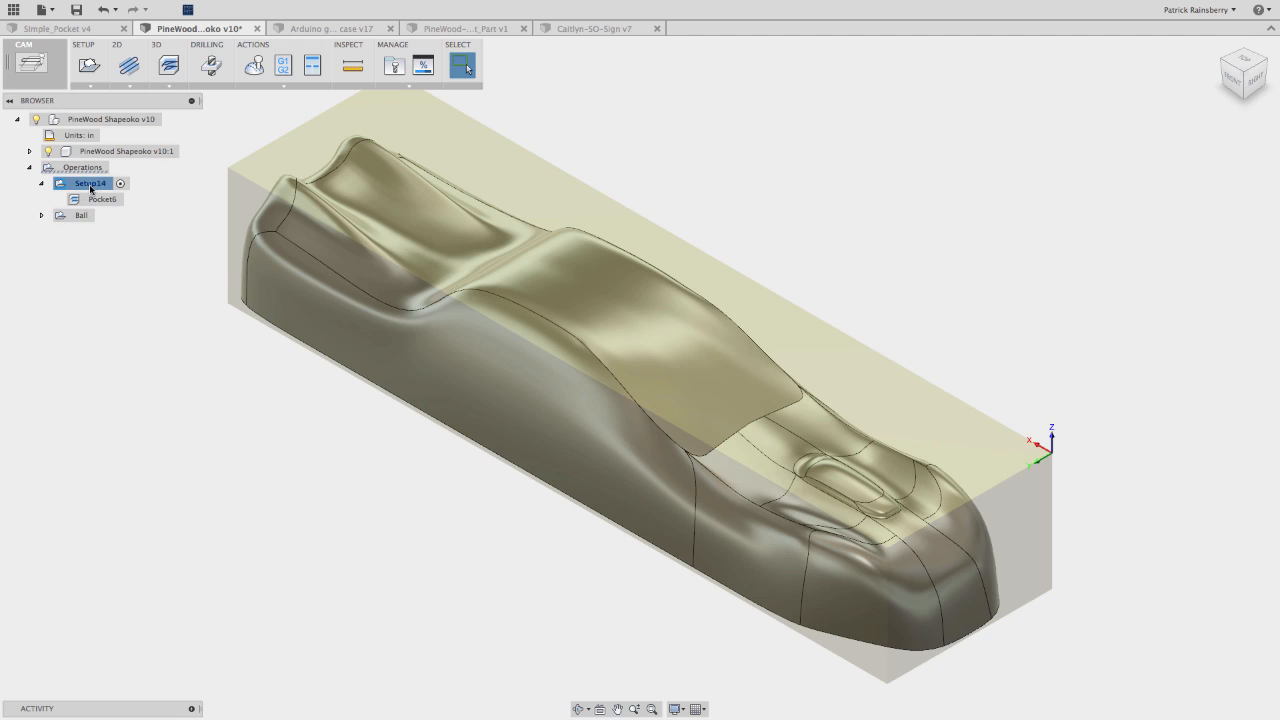
left_click(91, 185)
type("Flat")
key("Return")
- Delete the copied pocket operation from the Ball setup
left_click(42, 216)
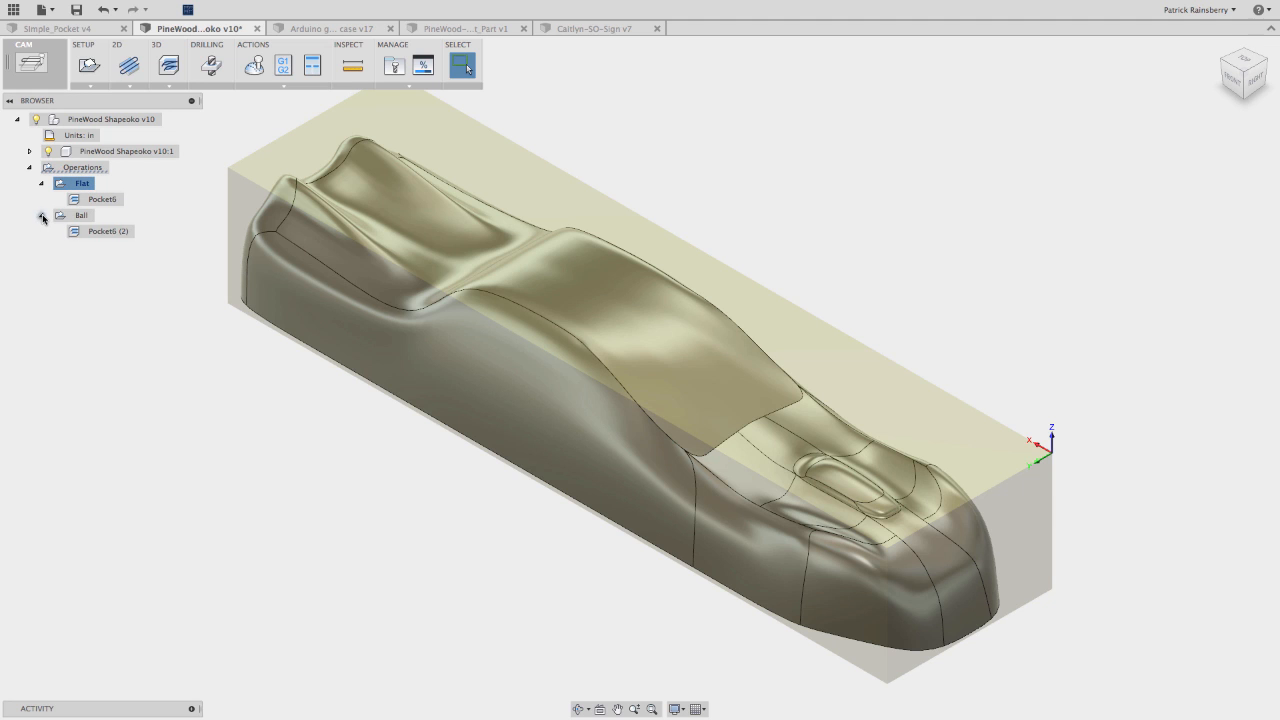
left_click(74, 231)
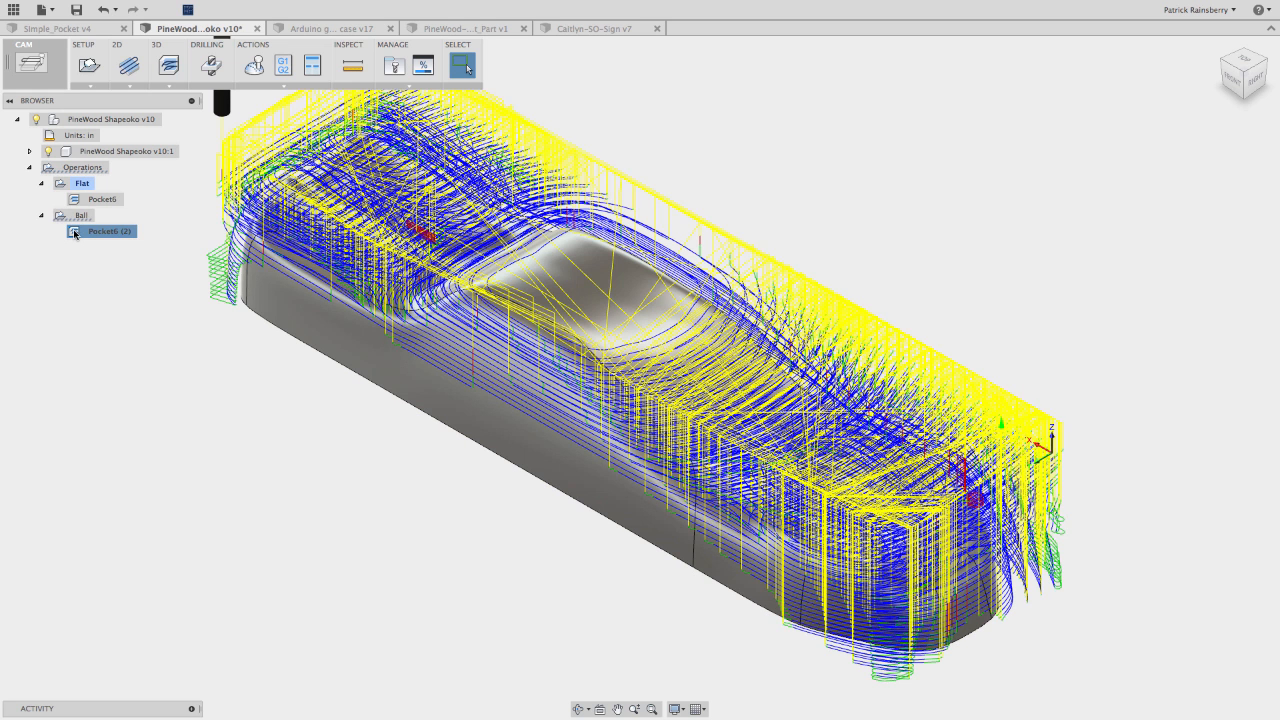
key("Delete")
- Start a 3D Contour operation in the Ball setup using the #1 Ø1/8" ball end mill from the local Shapeoko tool library
left_click(76, 217)
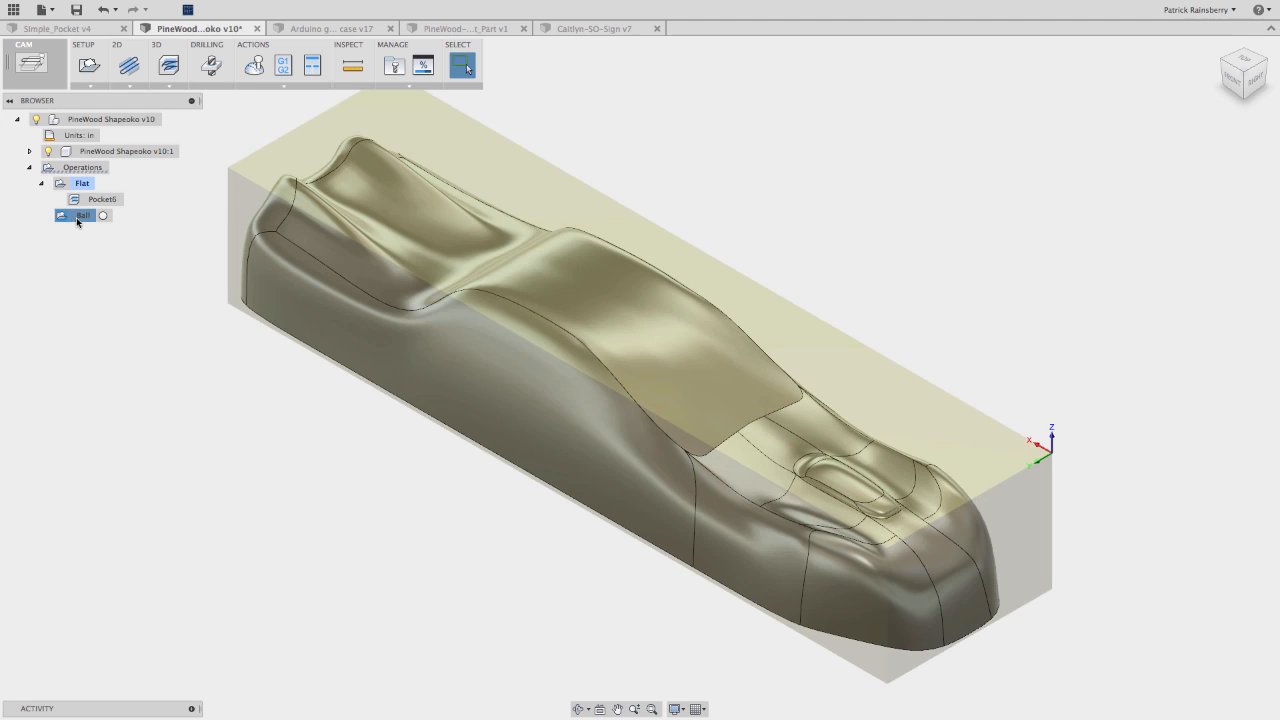
left_click(170, 87)
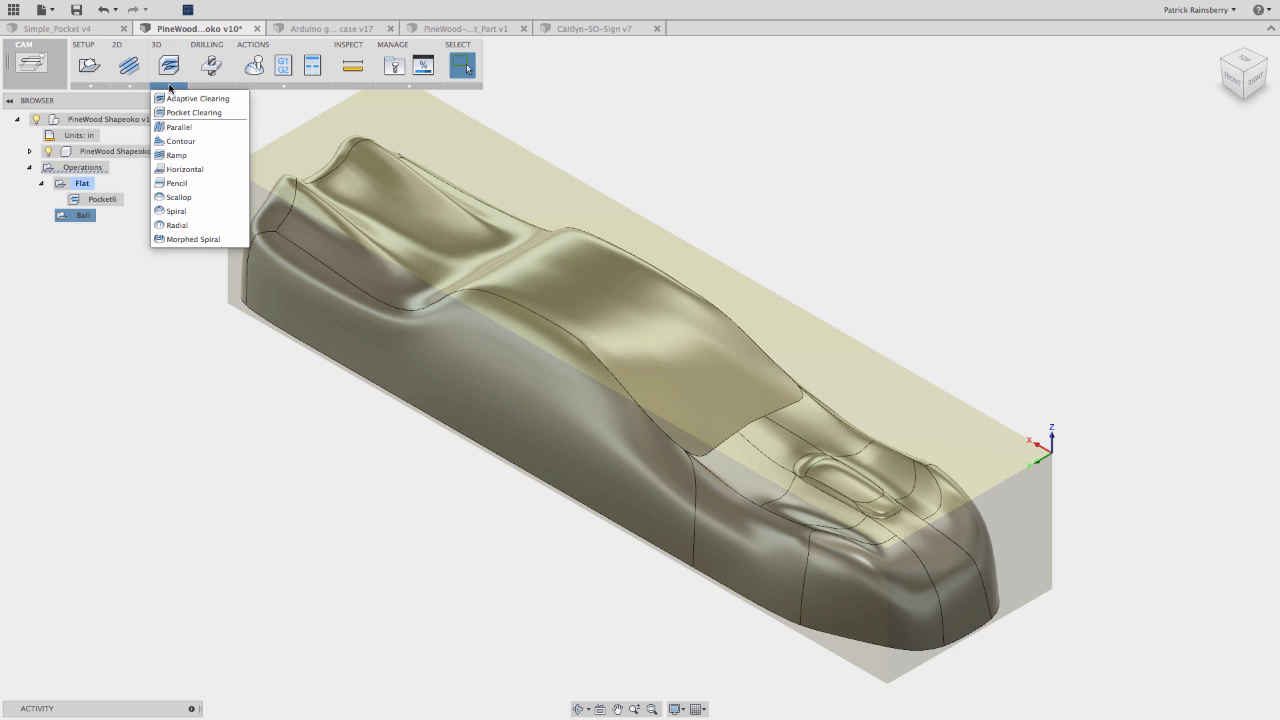
left_click(182, 141)
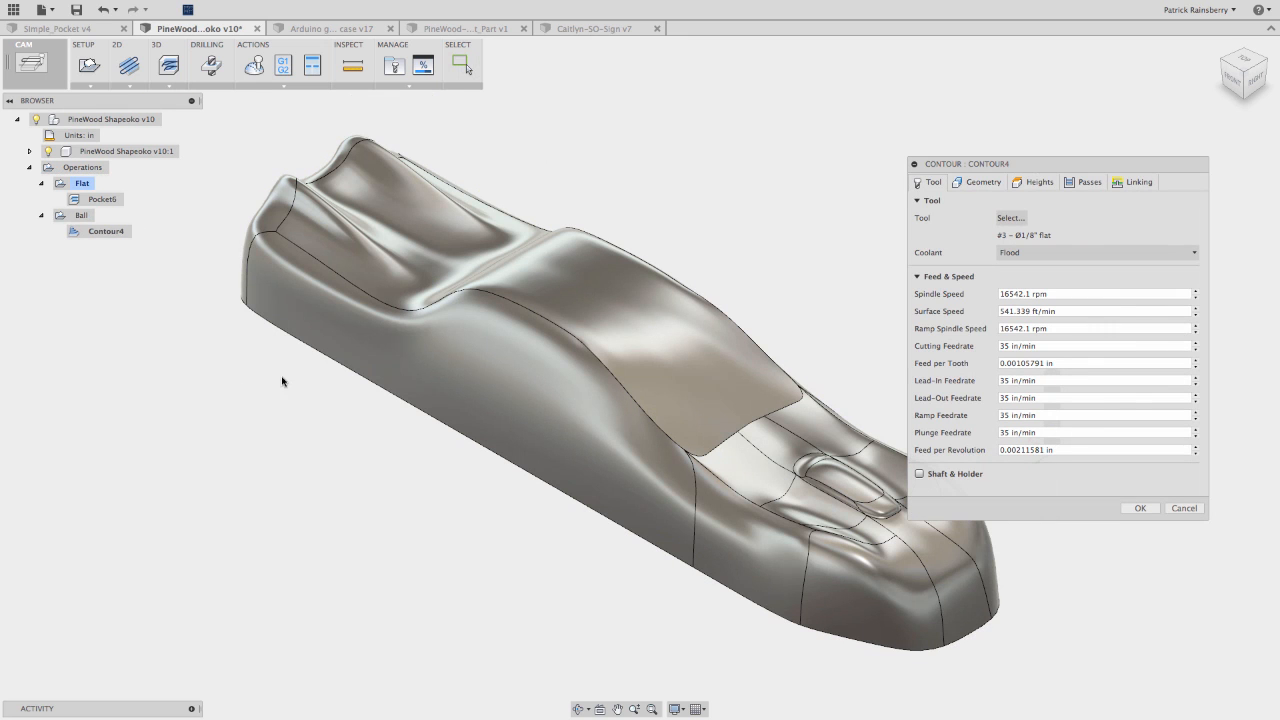
left_click(1010, 218)
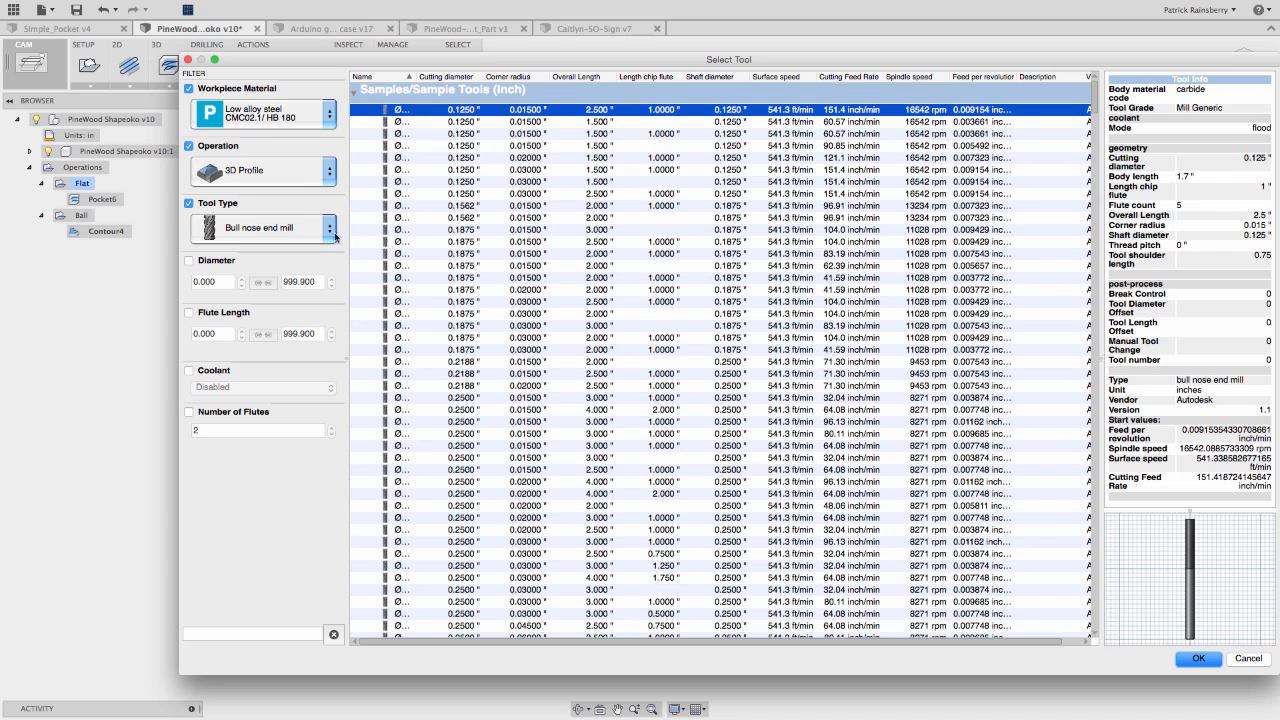
left_click(264, 227)
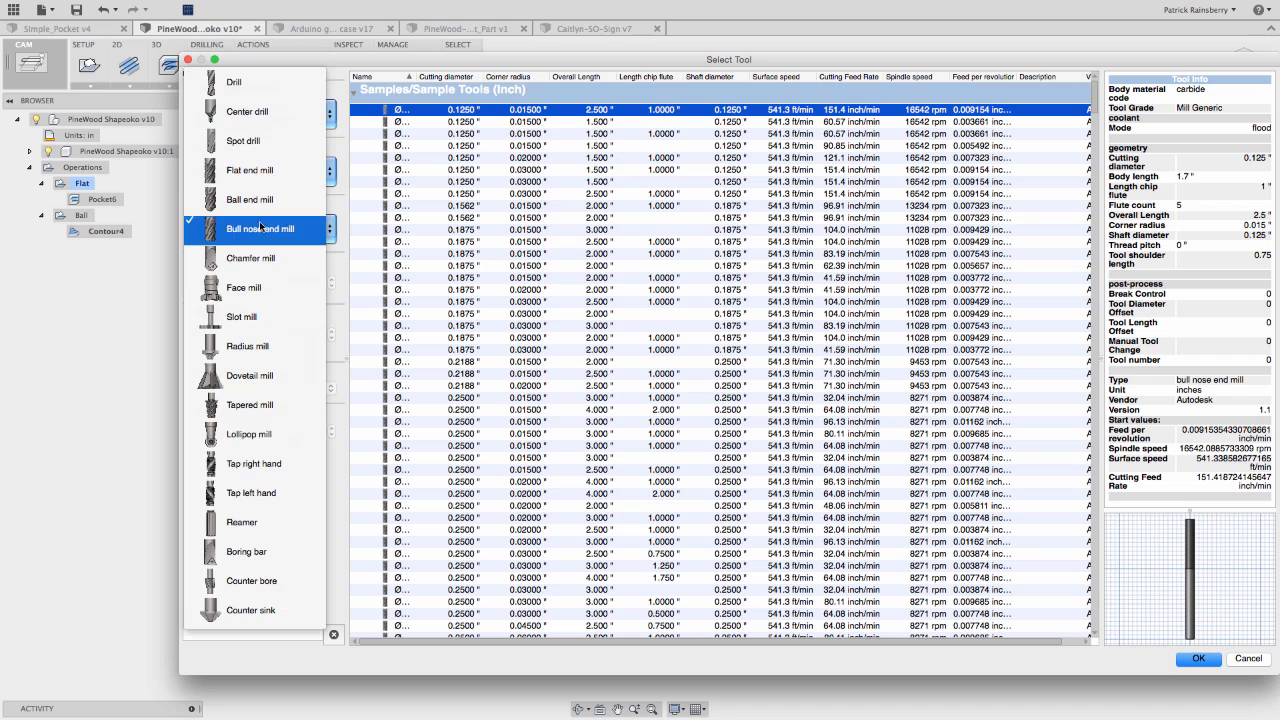
left_click(259, 199)
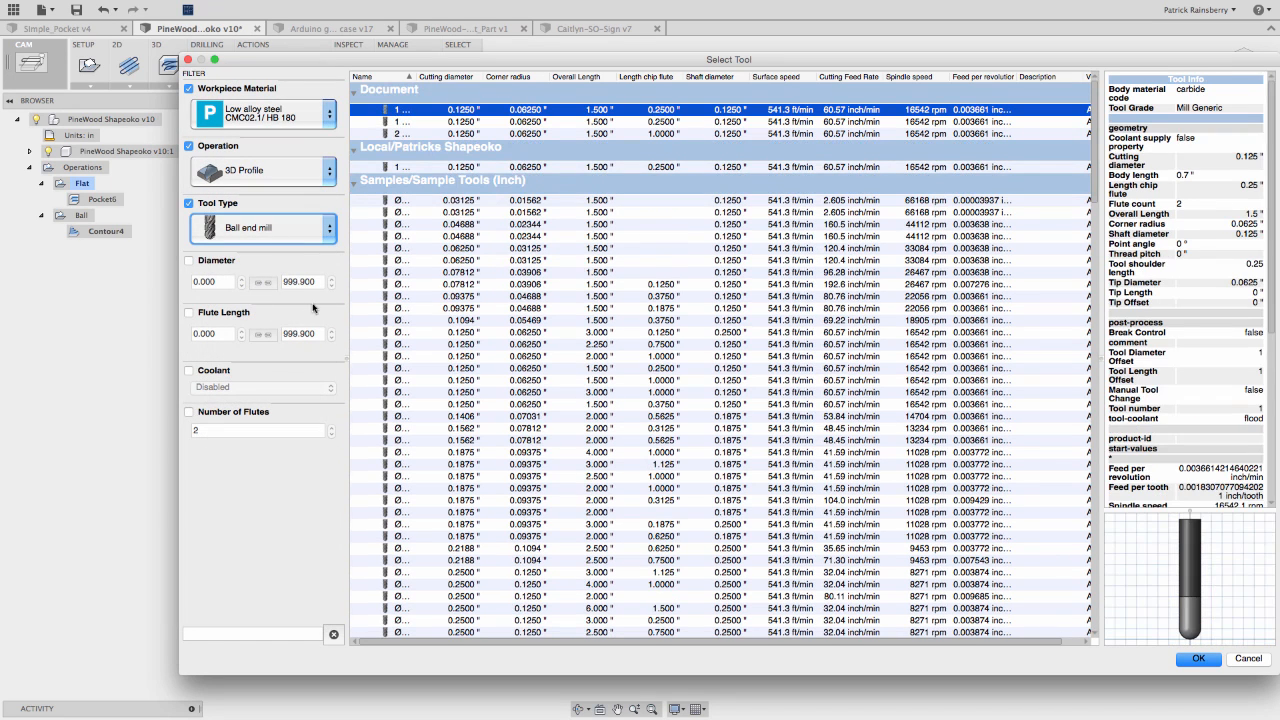
left_click(518, 167)
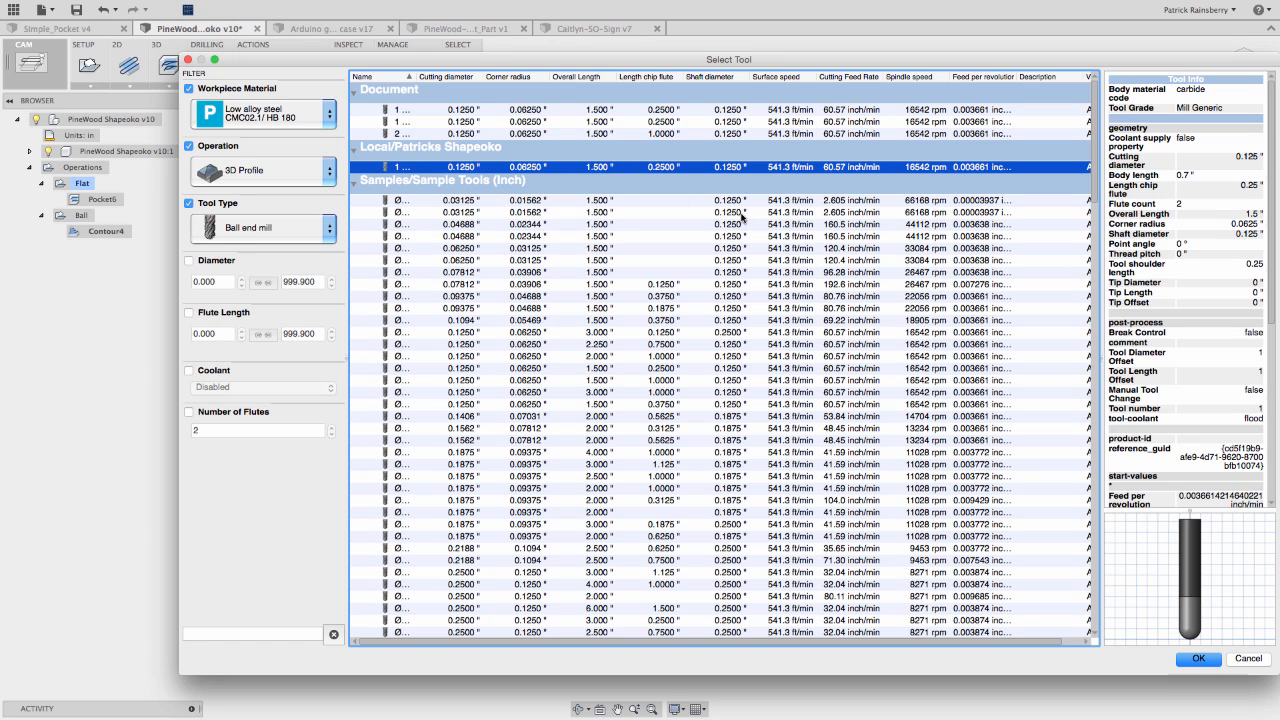
left_click(1199, 659)
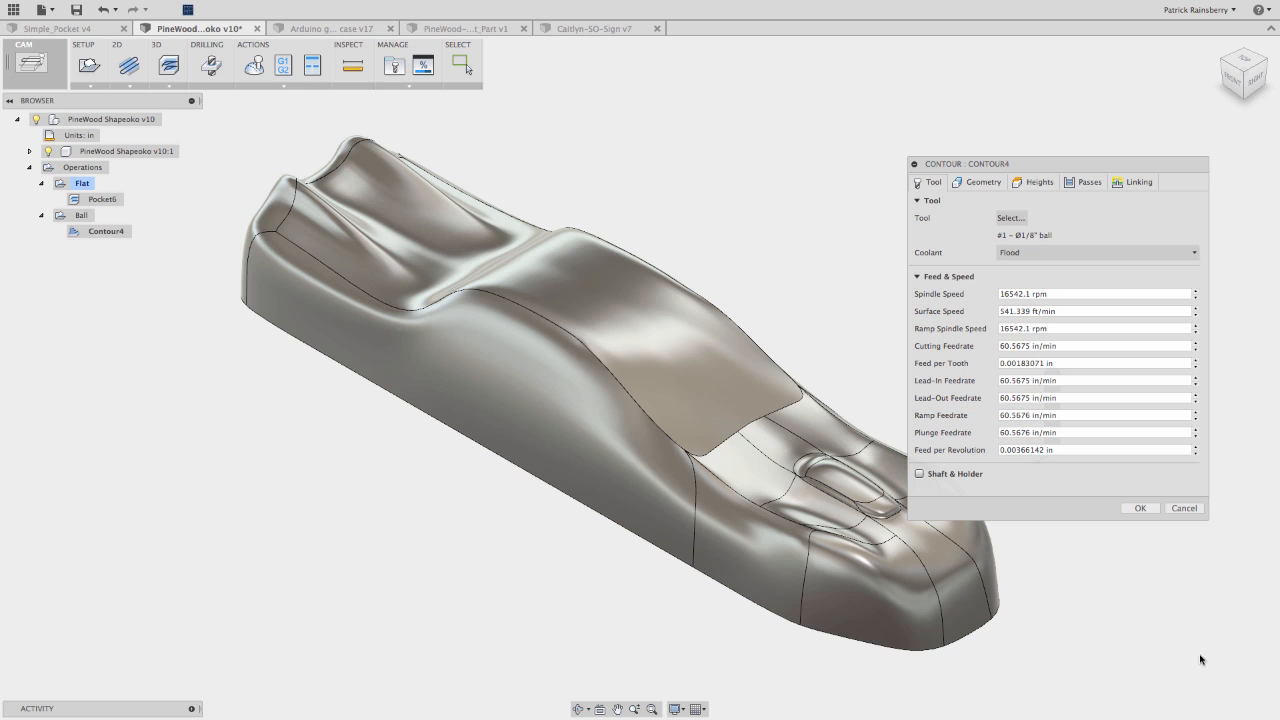
- Set the contour operation's cutting, lead-in, lead-out, ramp and plunge feedrates to 35 in/min
left_click(1014, 345)
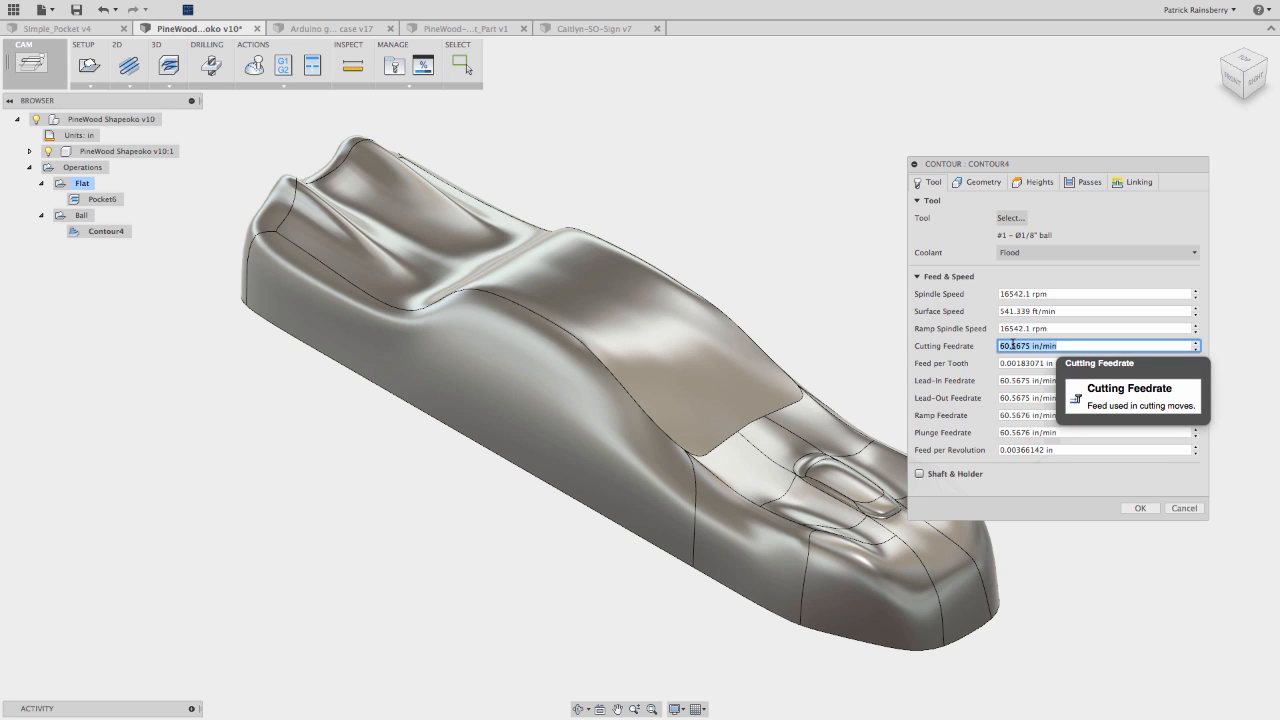
type("35")
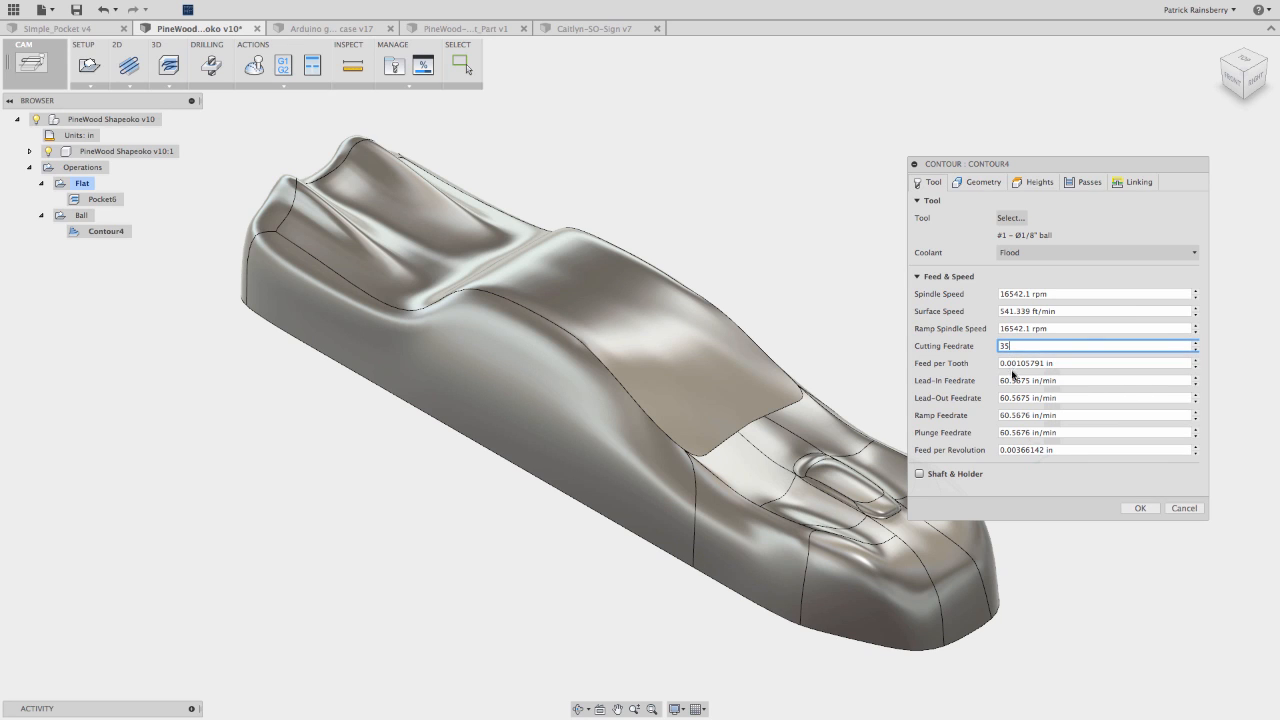
left_click(1006, 380)
type("35")
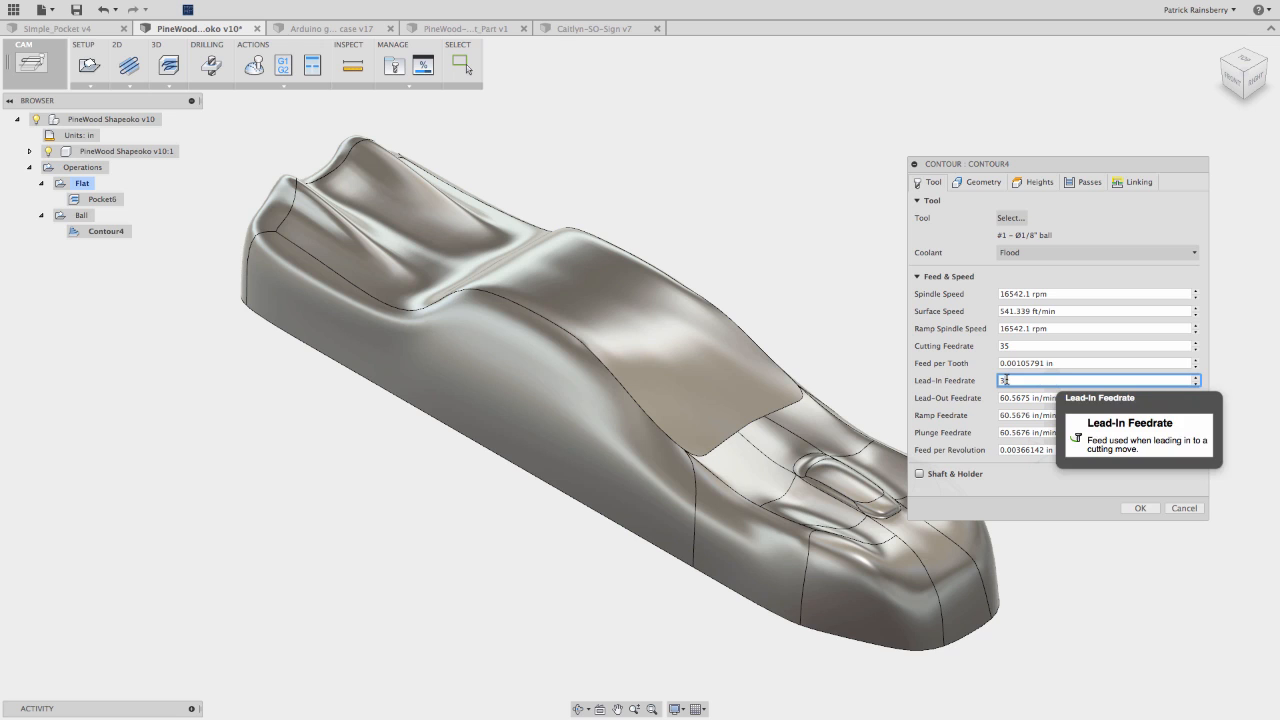
left_click(1007, 397)
type("35")
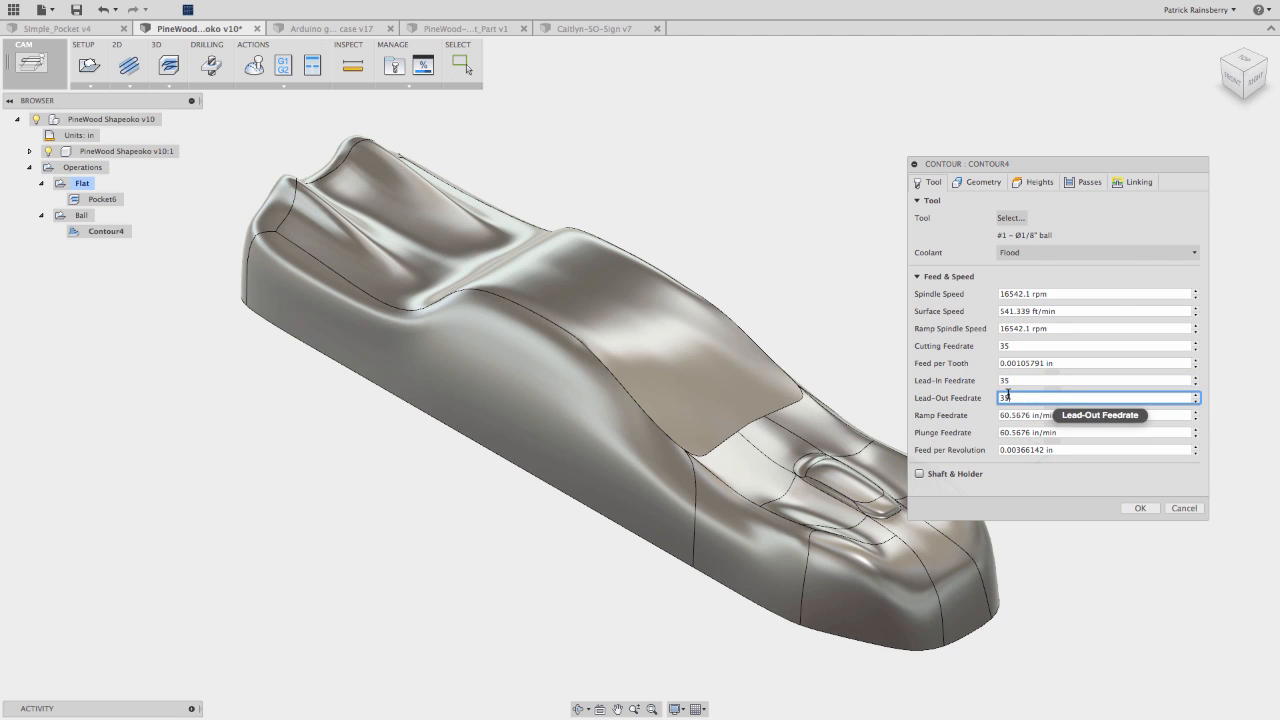
left_click(1013, 414)
type("35")
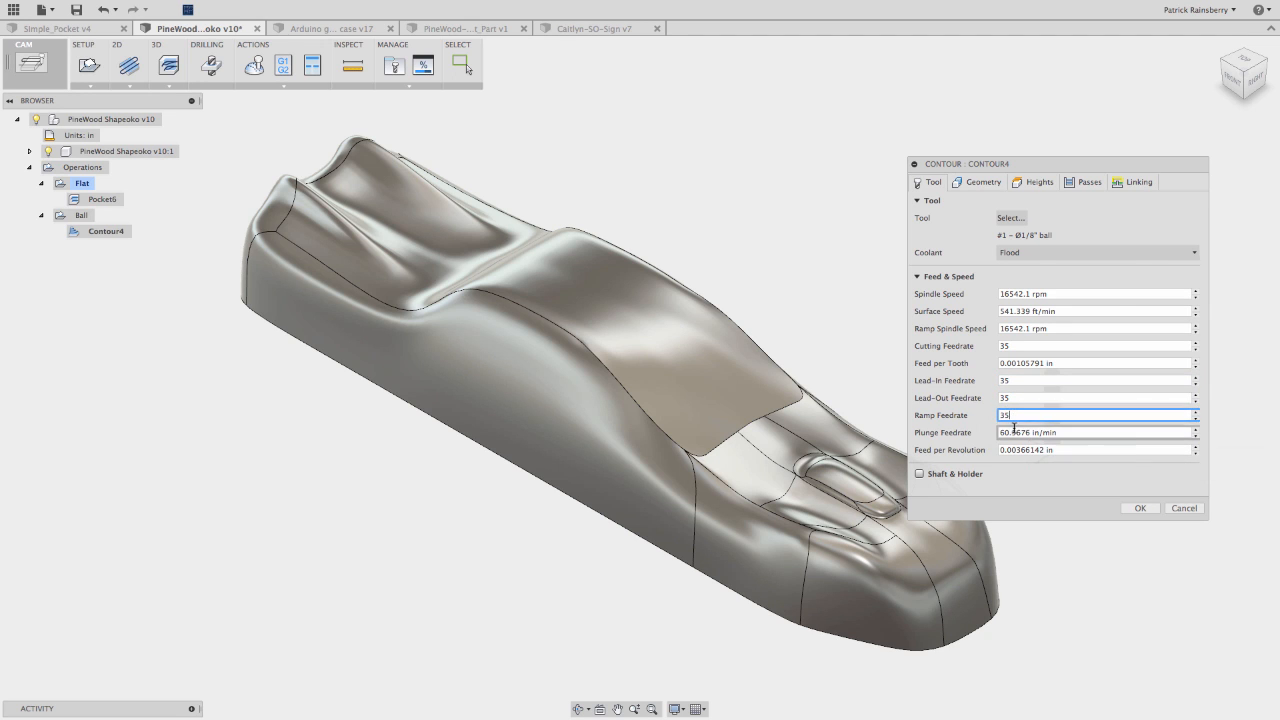
left_click(1014, 430)
type("35")
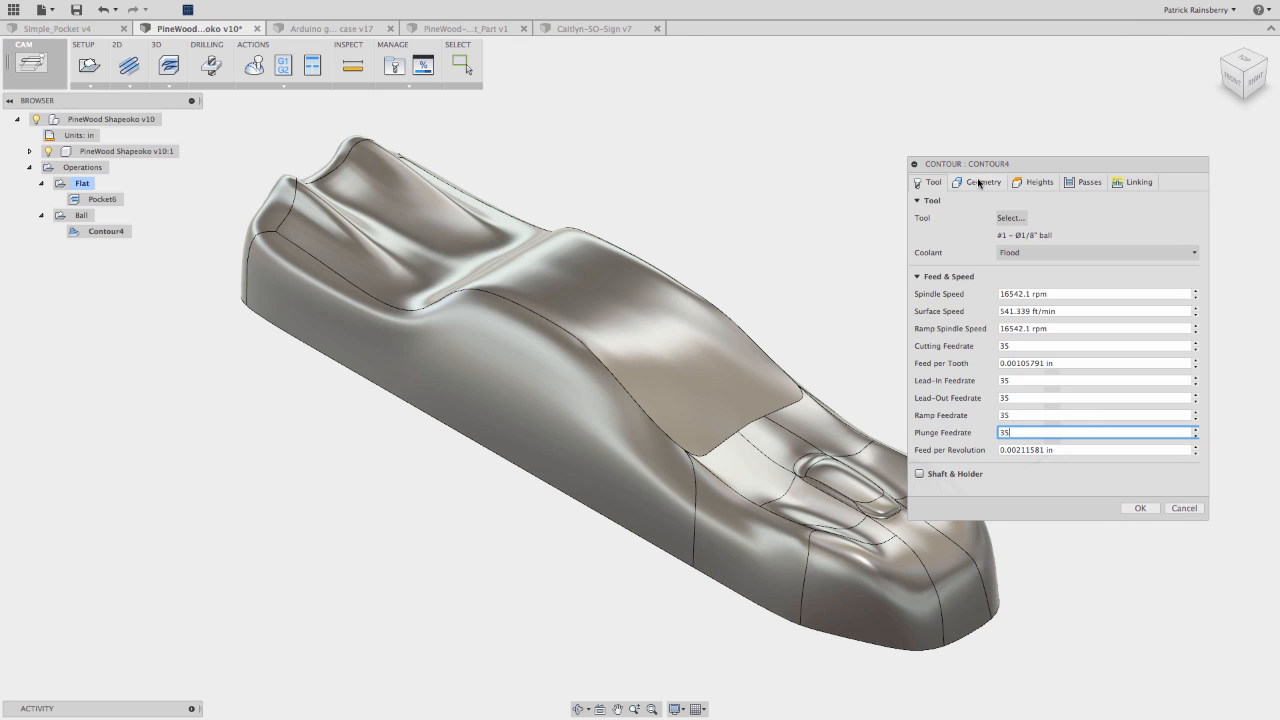
- Review the contour operation's geometry, height and pass settings and generate its toolpath
left_click(979, 184)
left_click(1031, 182)
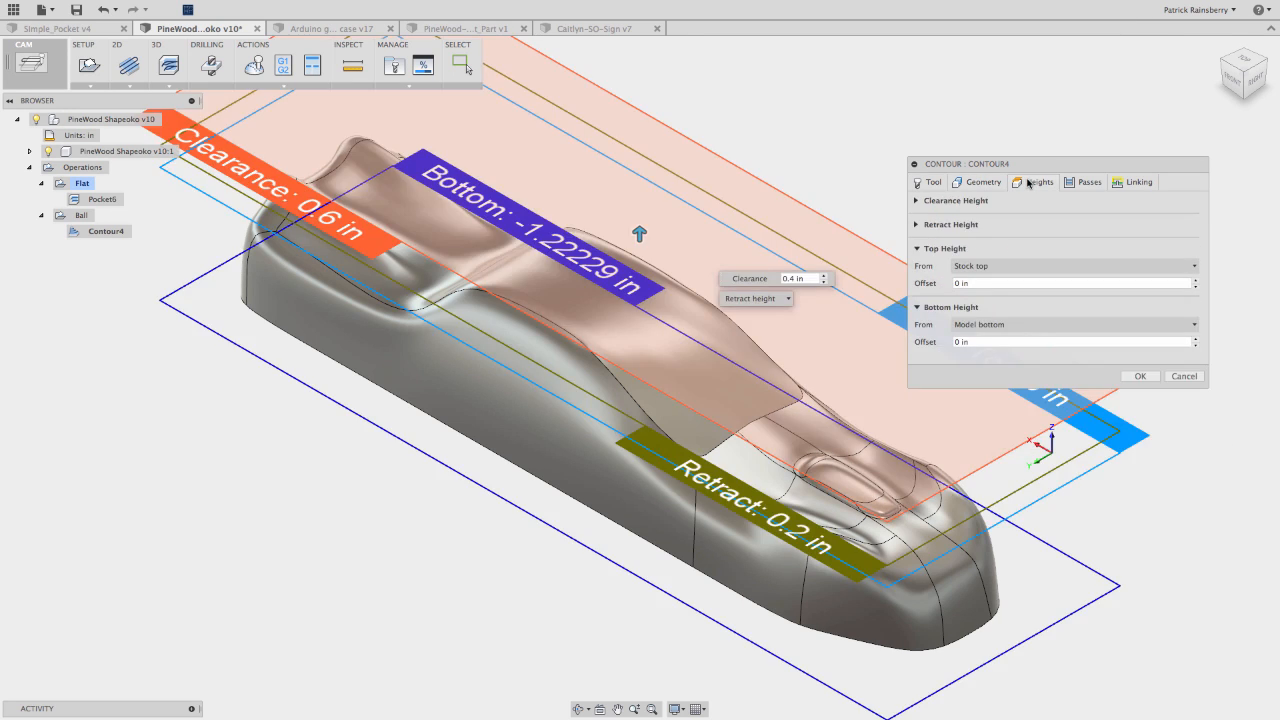
left_click(1081, 186)
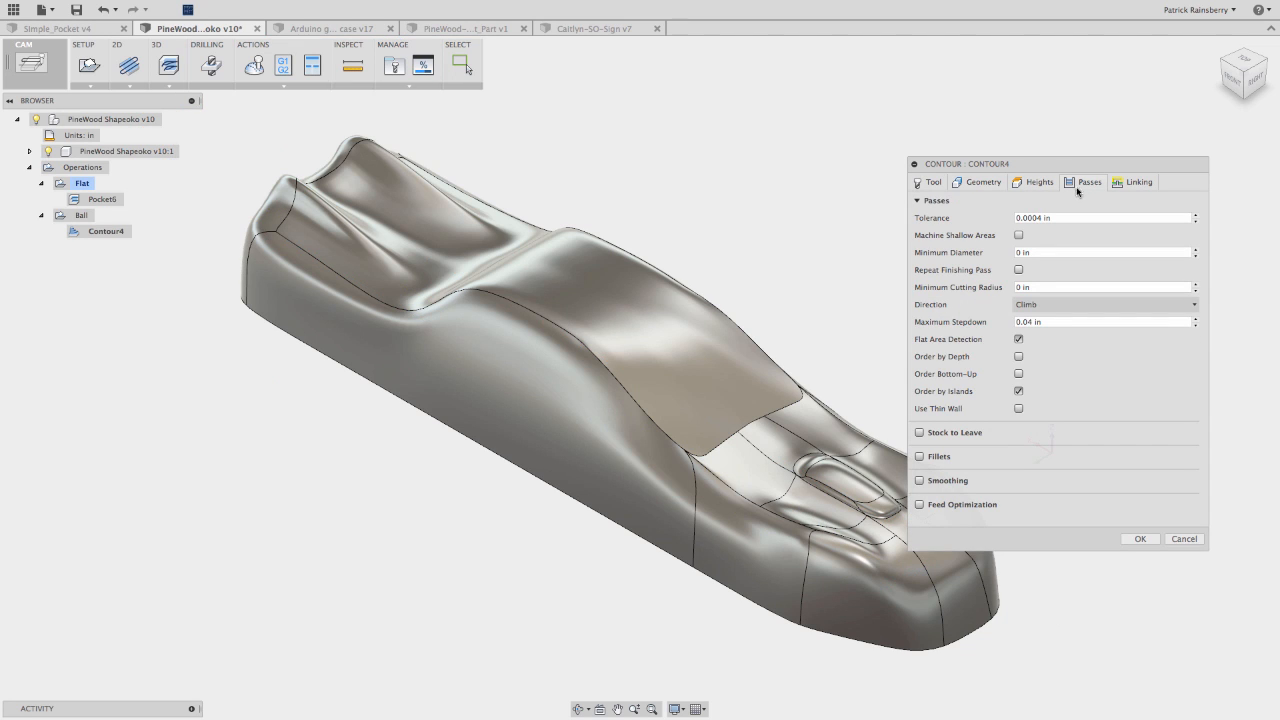
left_click(1139, 538)
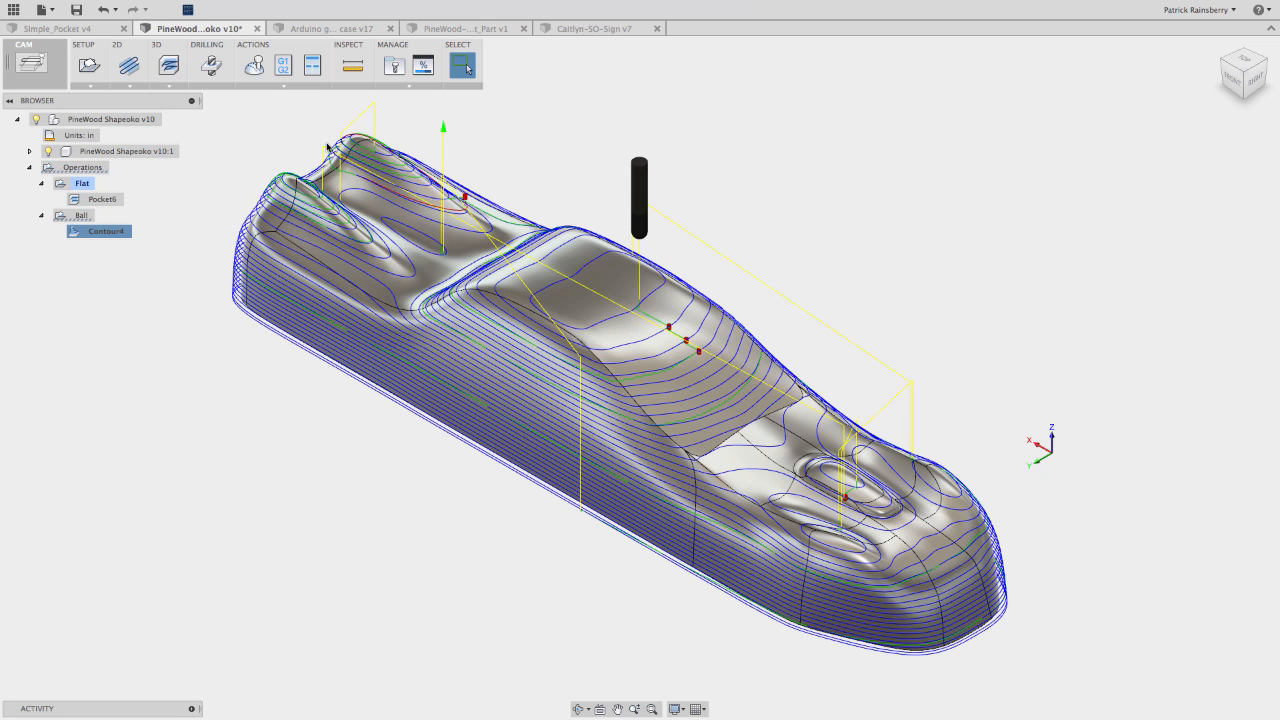
- Start a 3D Parallel operation using the #1 Ø1/8" ball end mill from the local Shapeoko tool library
left_click(170, 87)
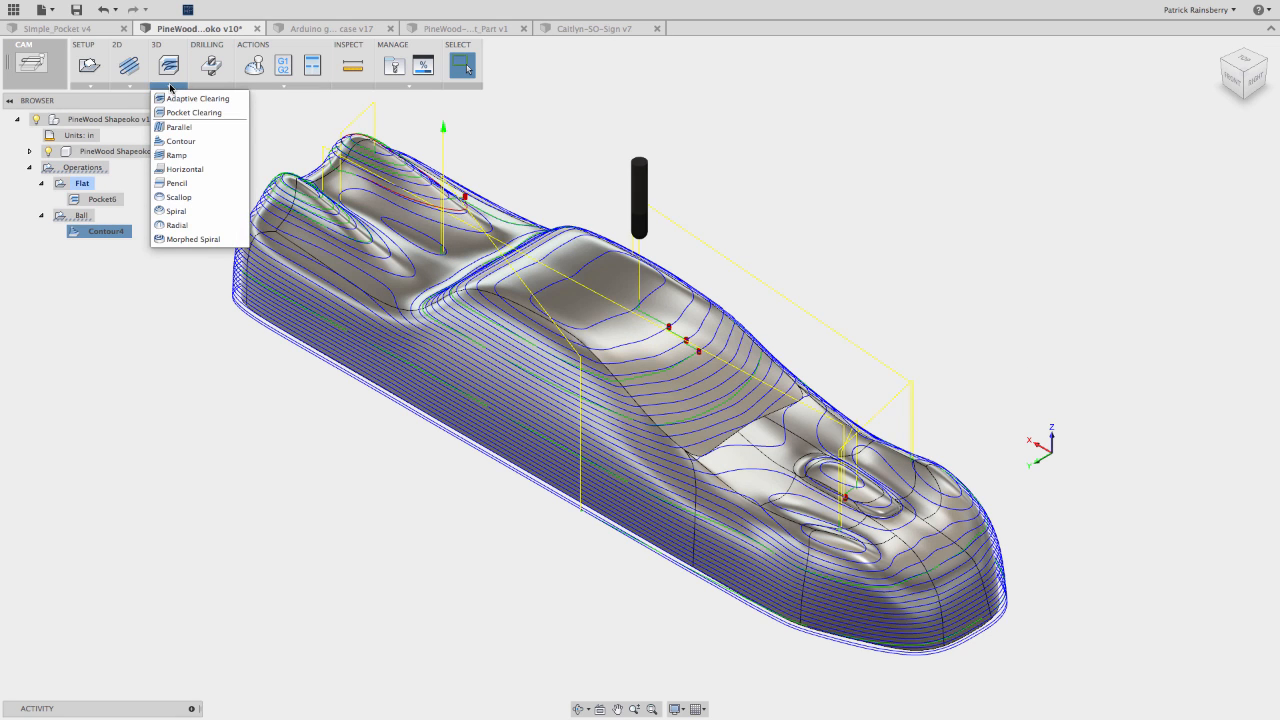
left_click(178, 127)
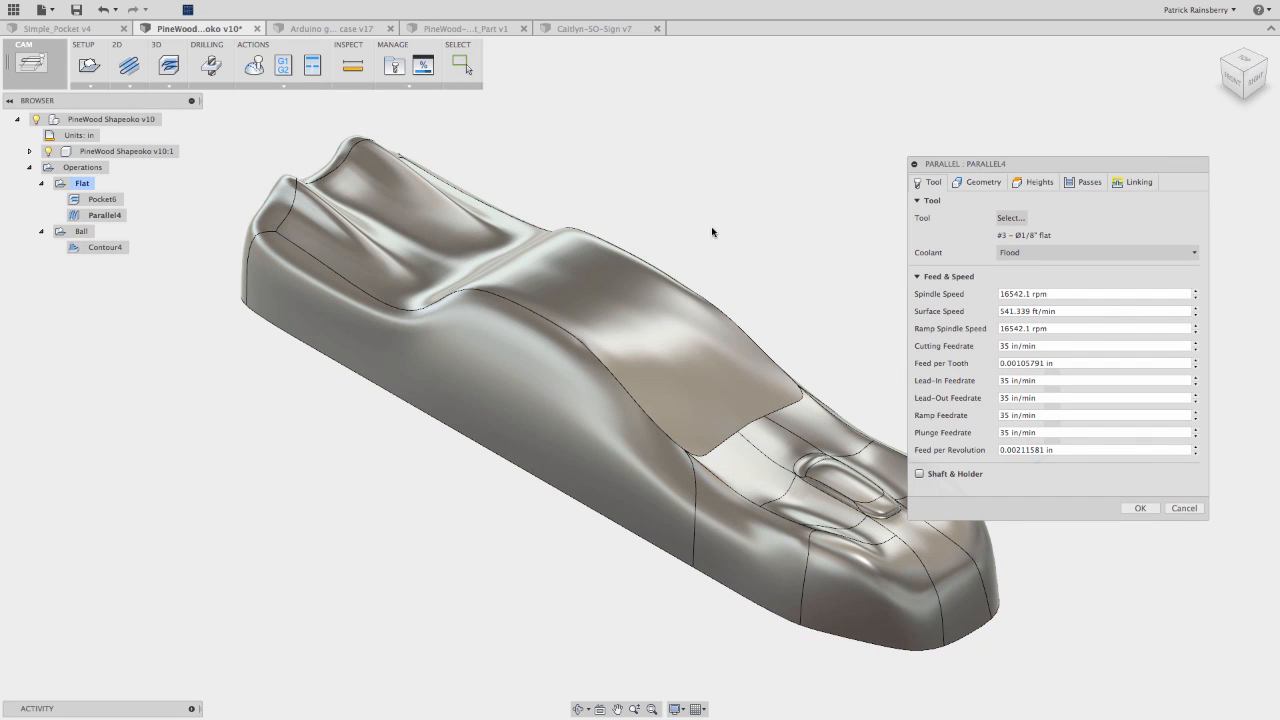
left_click(1010, 218)
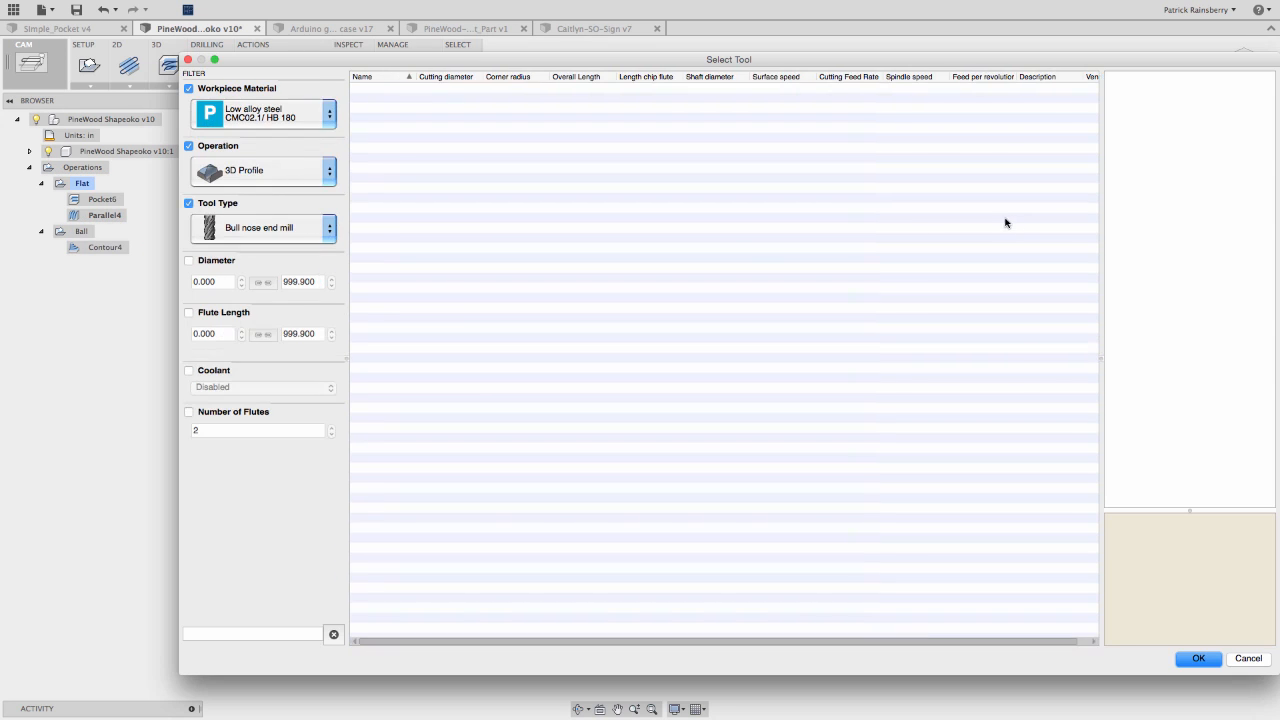
left_click(251, 238)
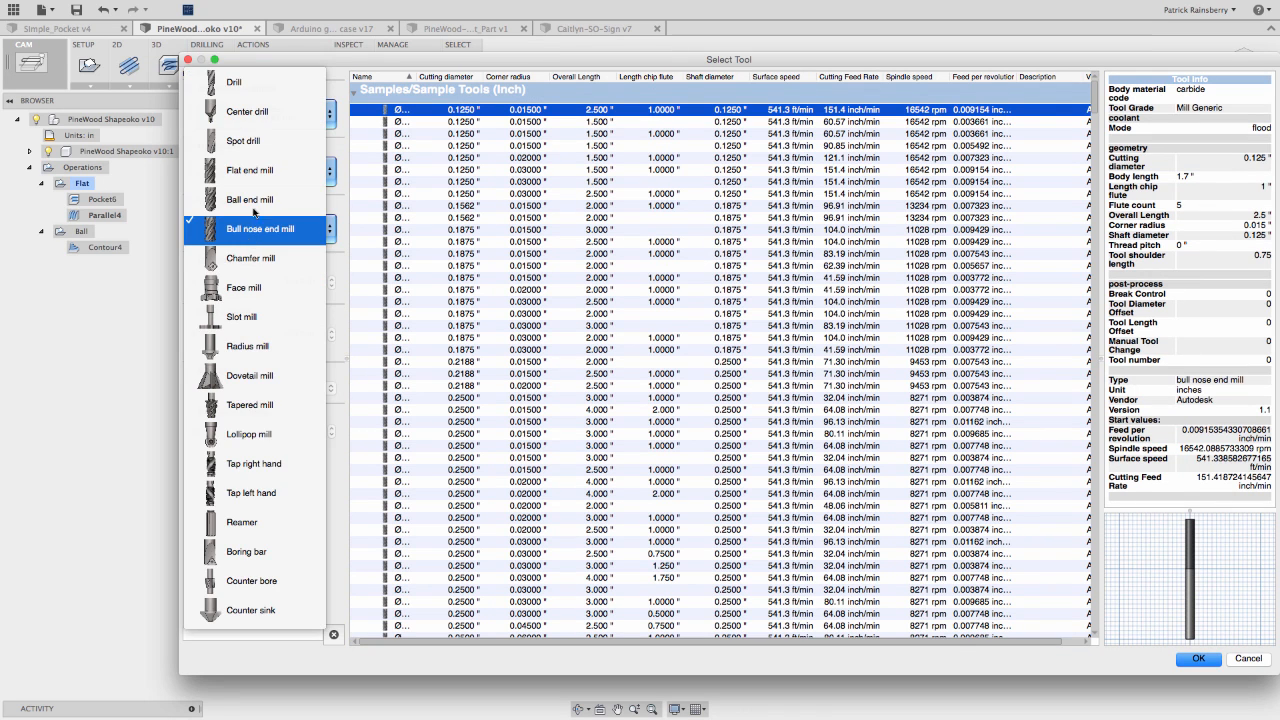
left_click(258, 200)
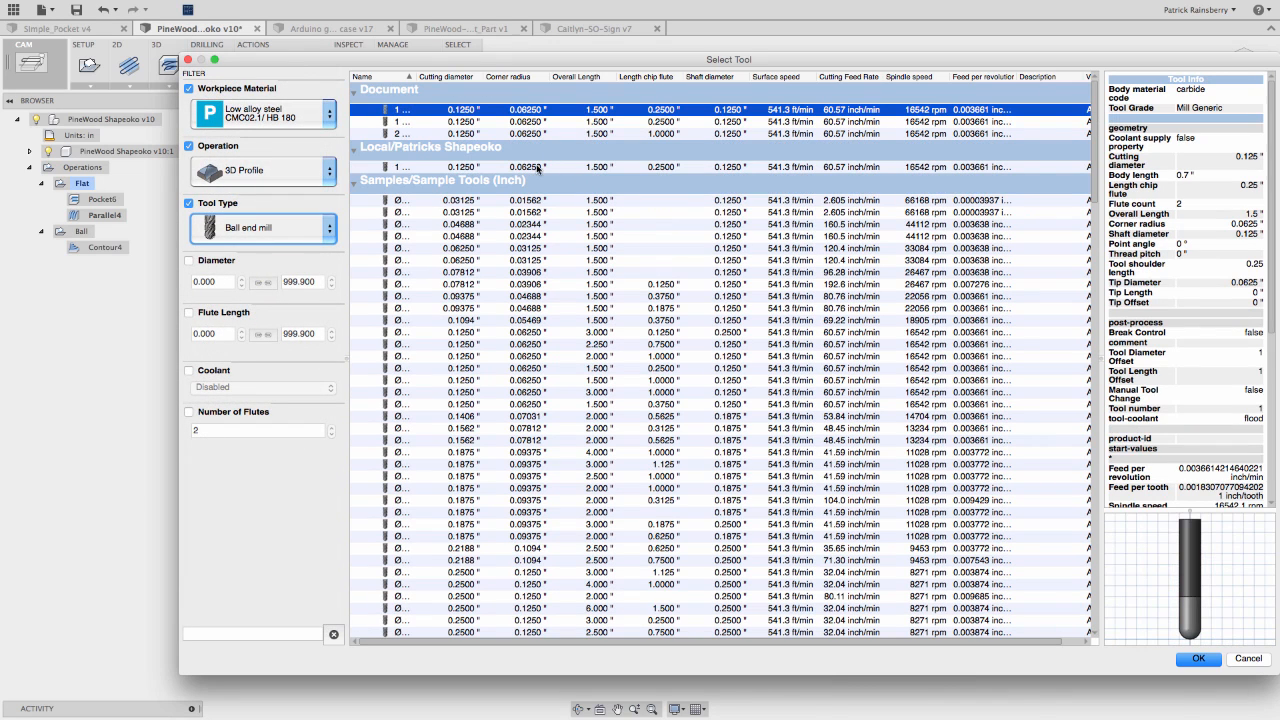
double_click(537, 168)
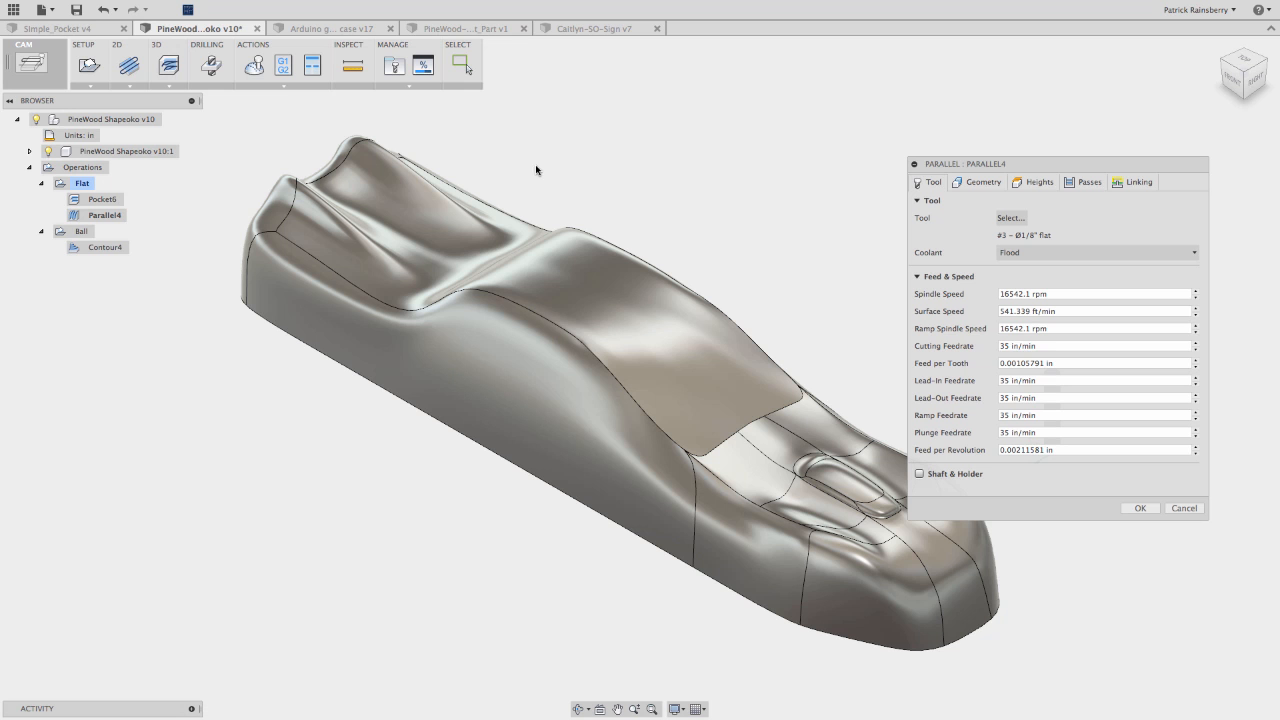
- Set the parallel operation's cutting, lead-in, lead-out, ramp and plunge feedrates to 35 in/min and generate its toolpath
left_click(1016, 345)
type("35")
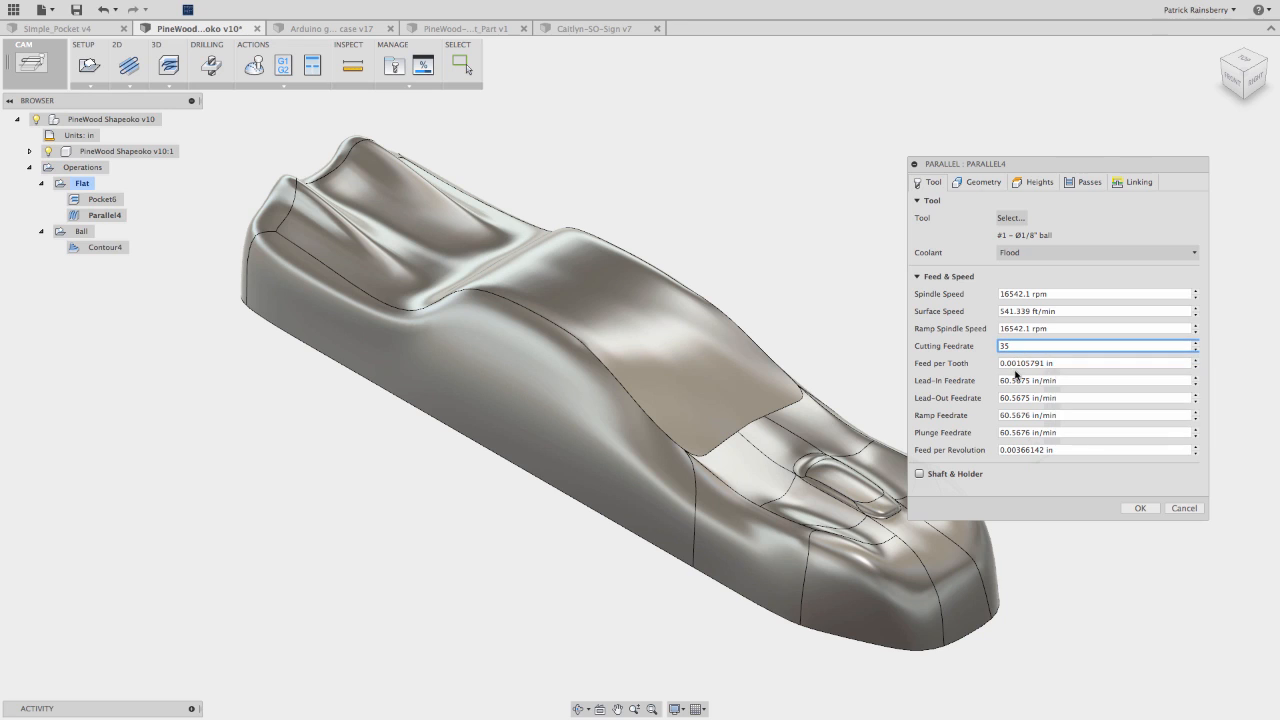
left_click(1016, 380)
type("35")
left_click(1019, 398)
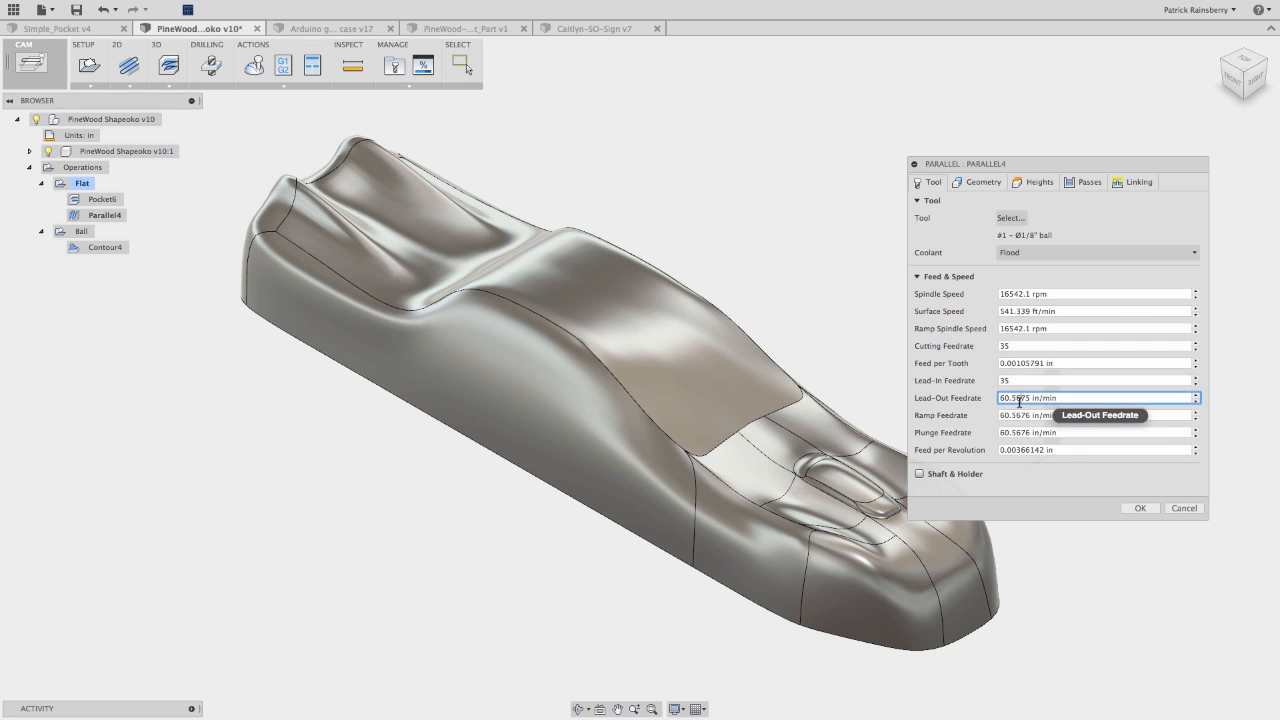
type("35")
left_click(1018, 415)
type("3")
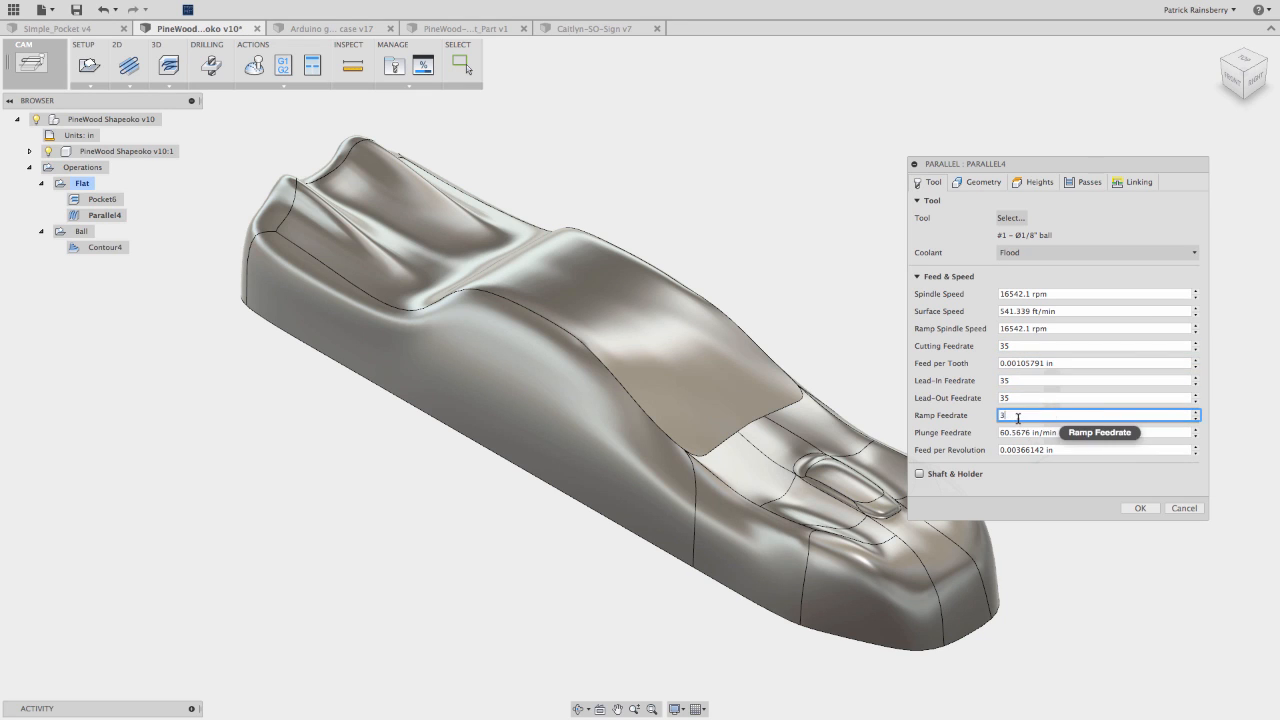
type("5")
left_click(1018, 432)
type("35")
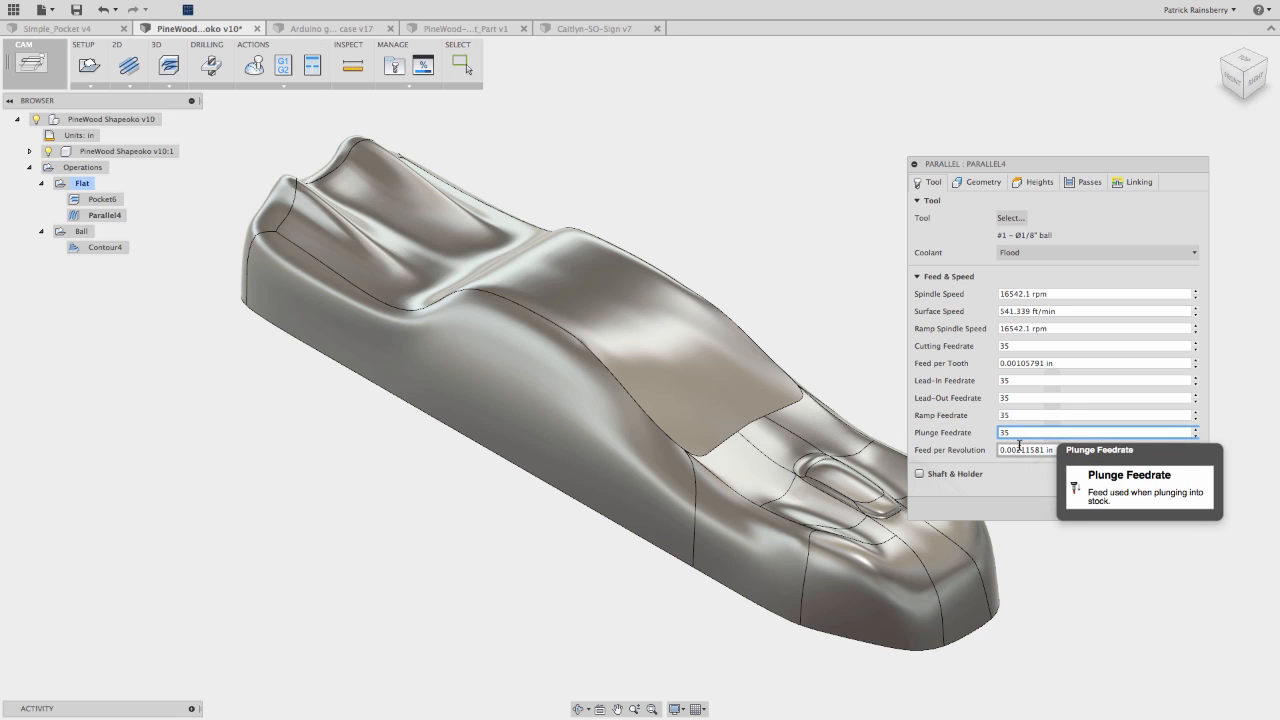
left_click(1019, 449)
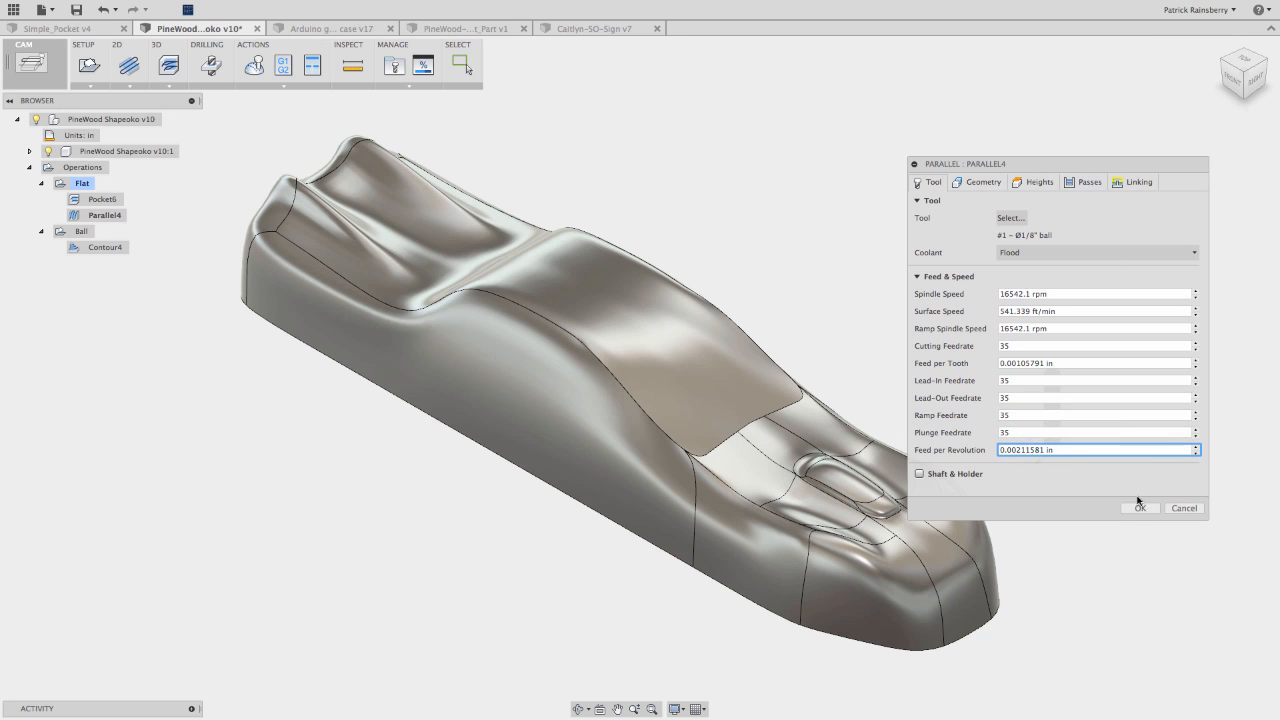
left_click(1137, 503)
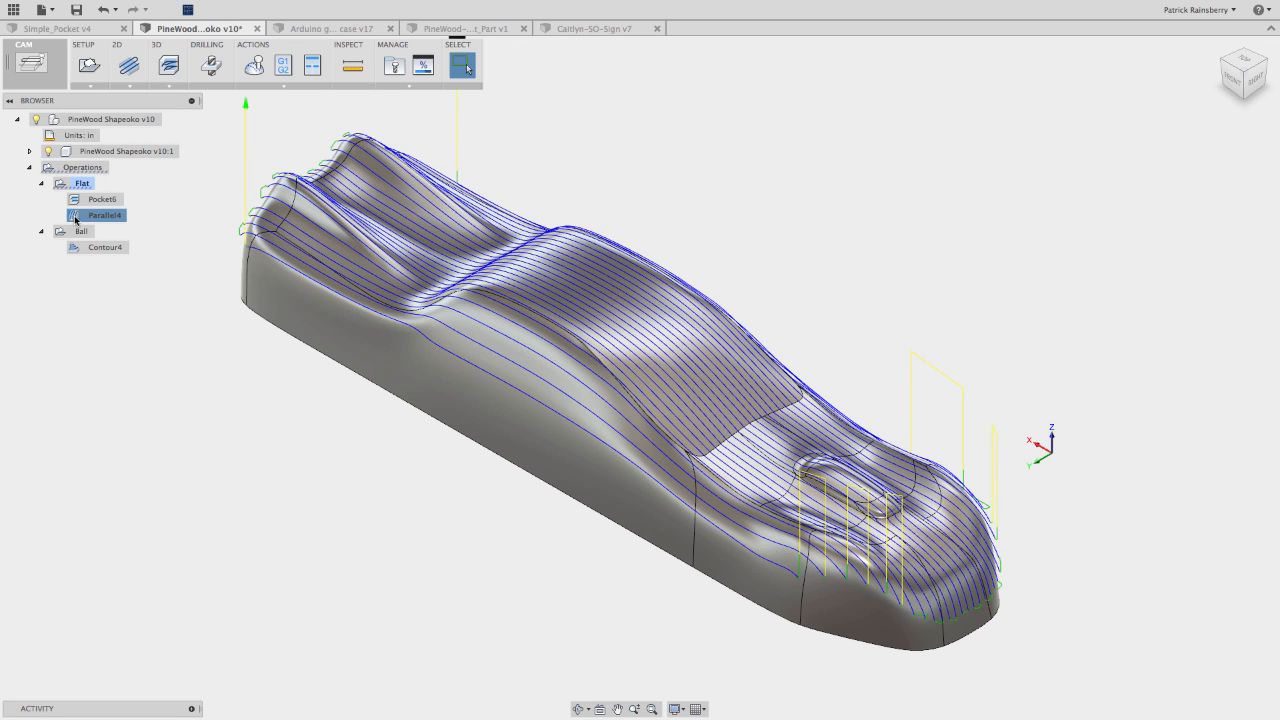
- Move the parallel operation from the Flat setup into the Ball setup and regenerate its toolpath
left_click_drag(75, 219, 92, 238)
mouse_move(72, 237)
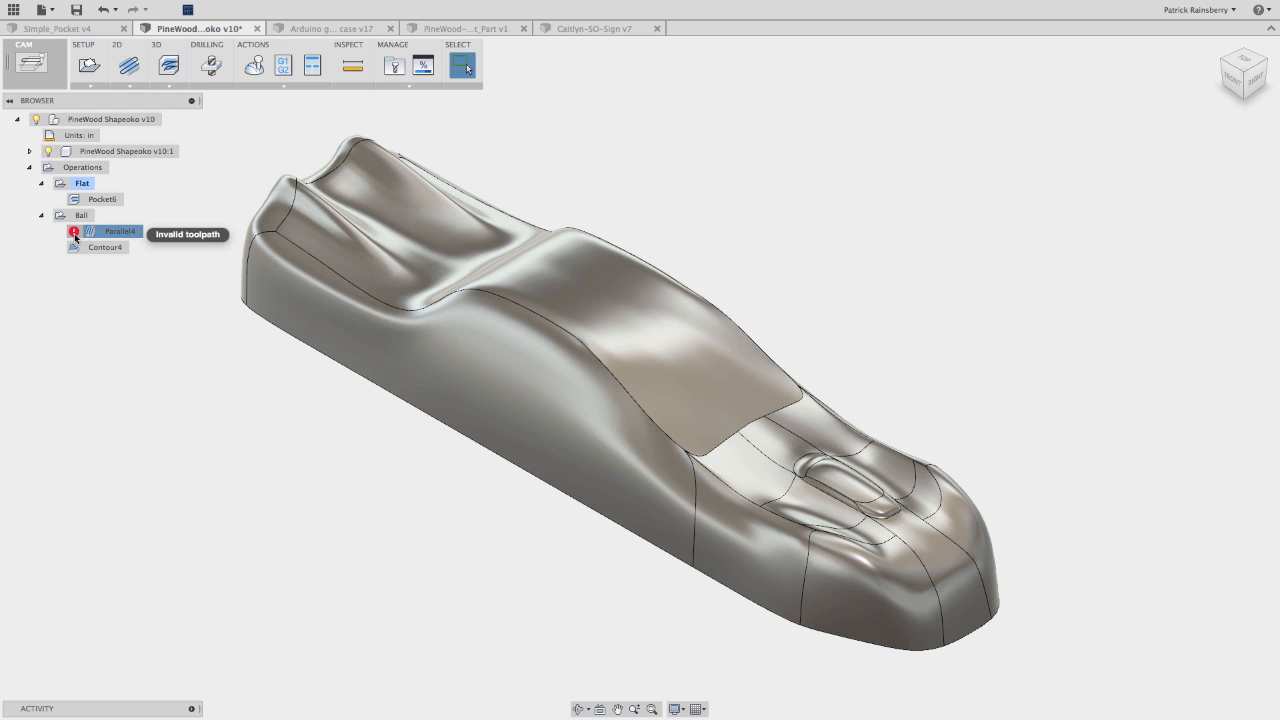
right_click(75, 237)
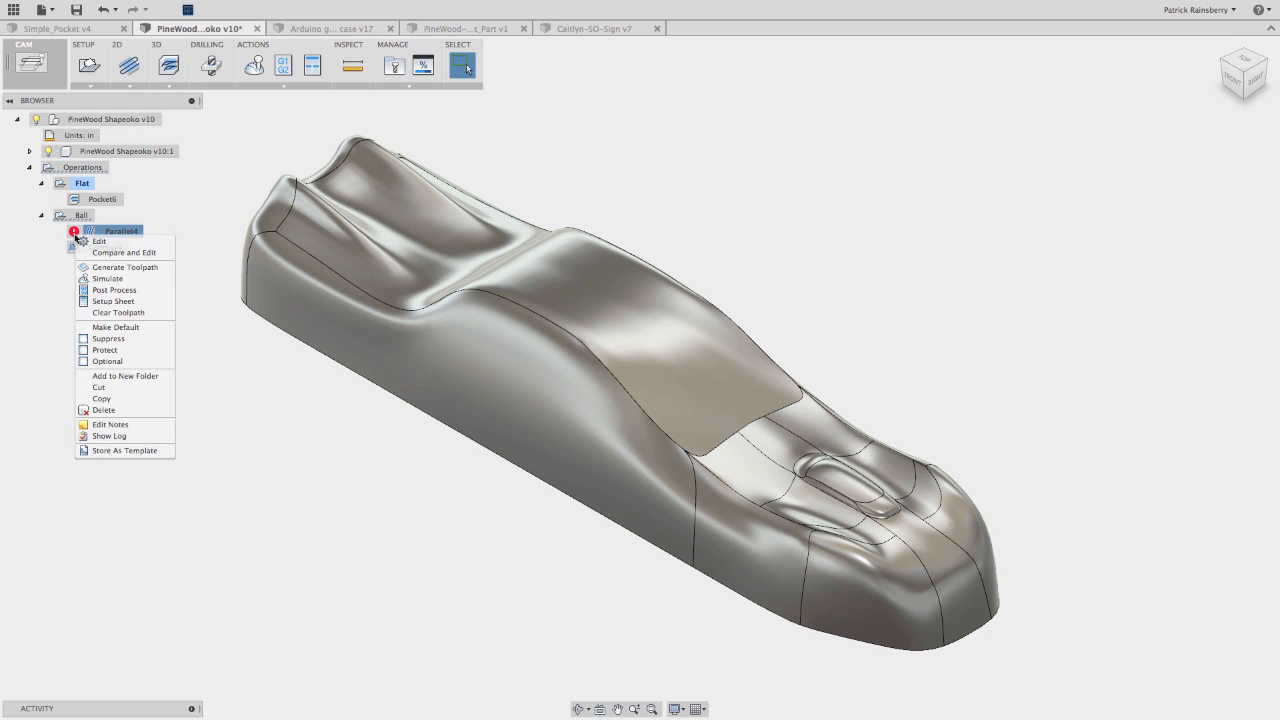
left_click(100, 267)
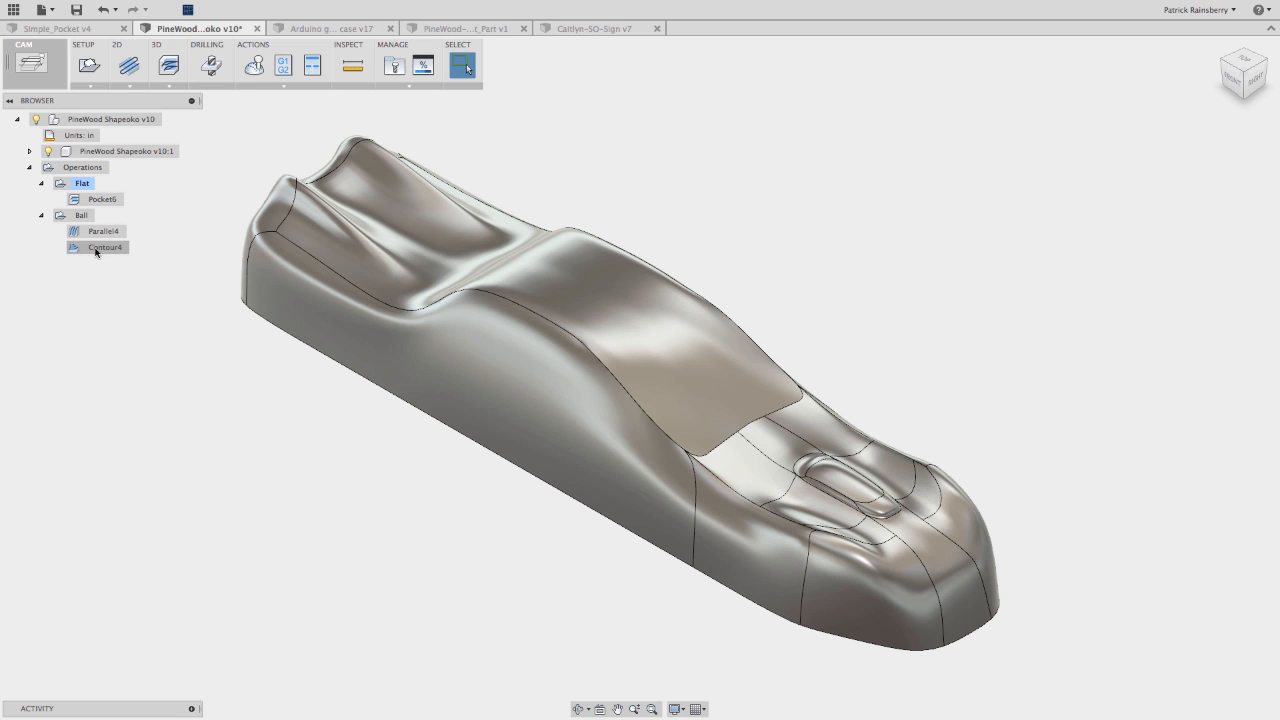
- Open a simulation of all operations with the toolpath display off and the stock display on
left_click(88, 185)
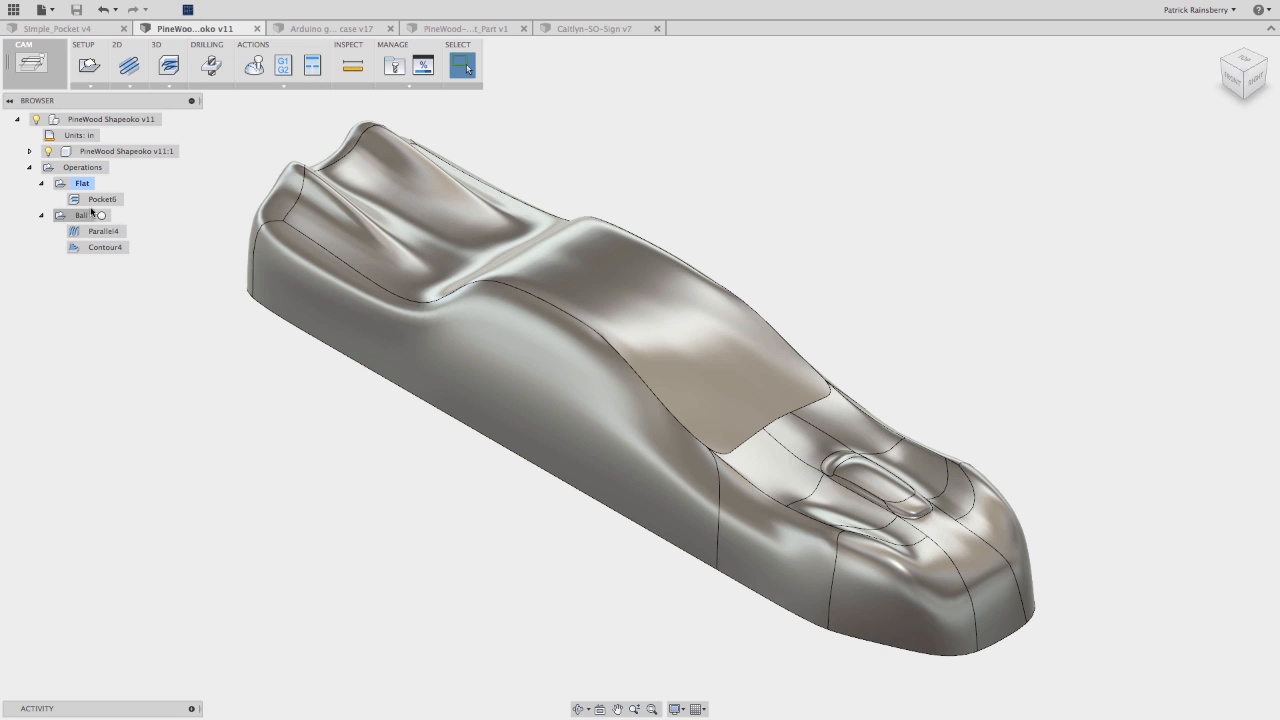
left_click(85, 170)
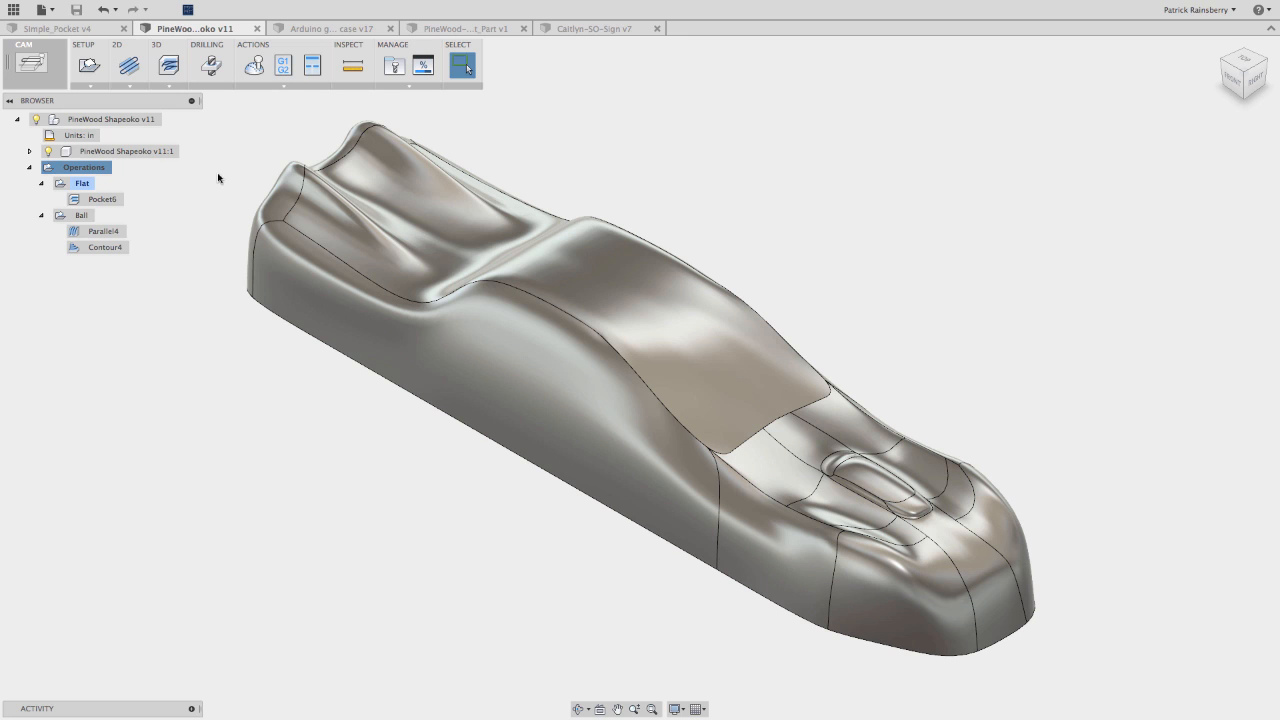
left_click(254, 66)
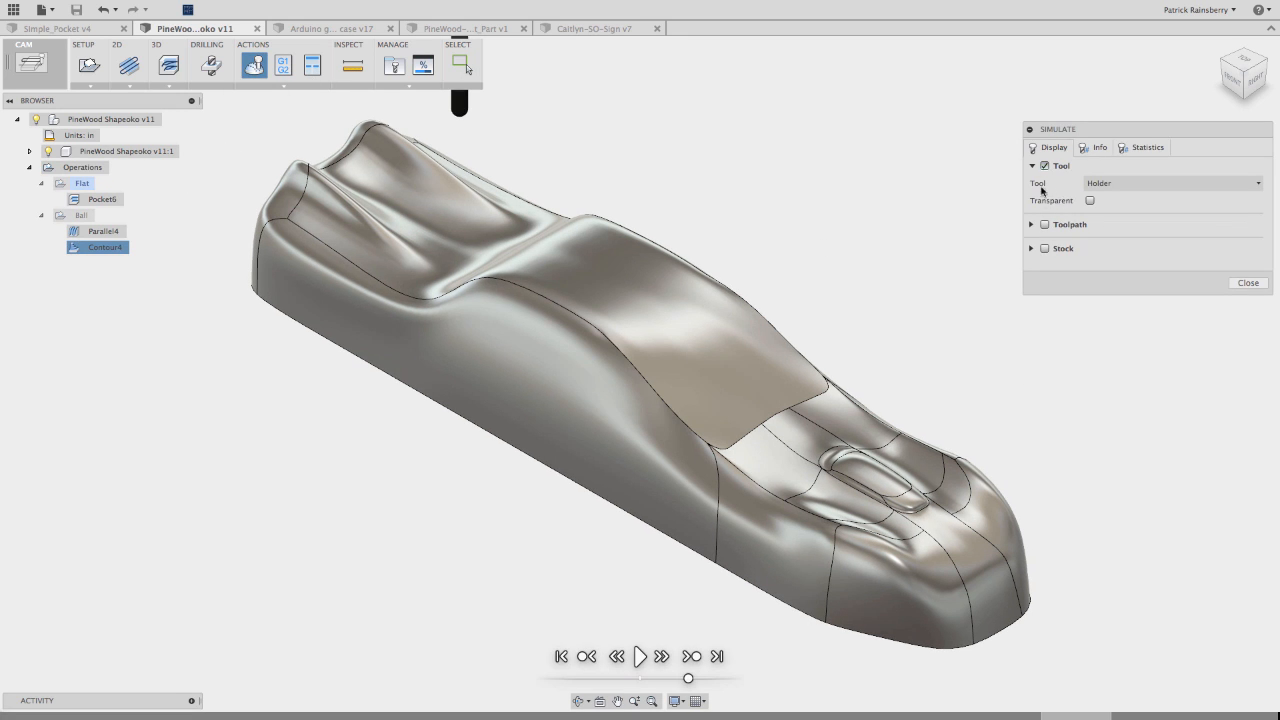
left_click(1045, 224)
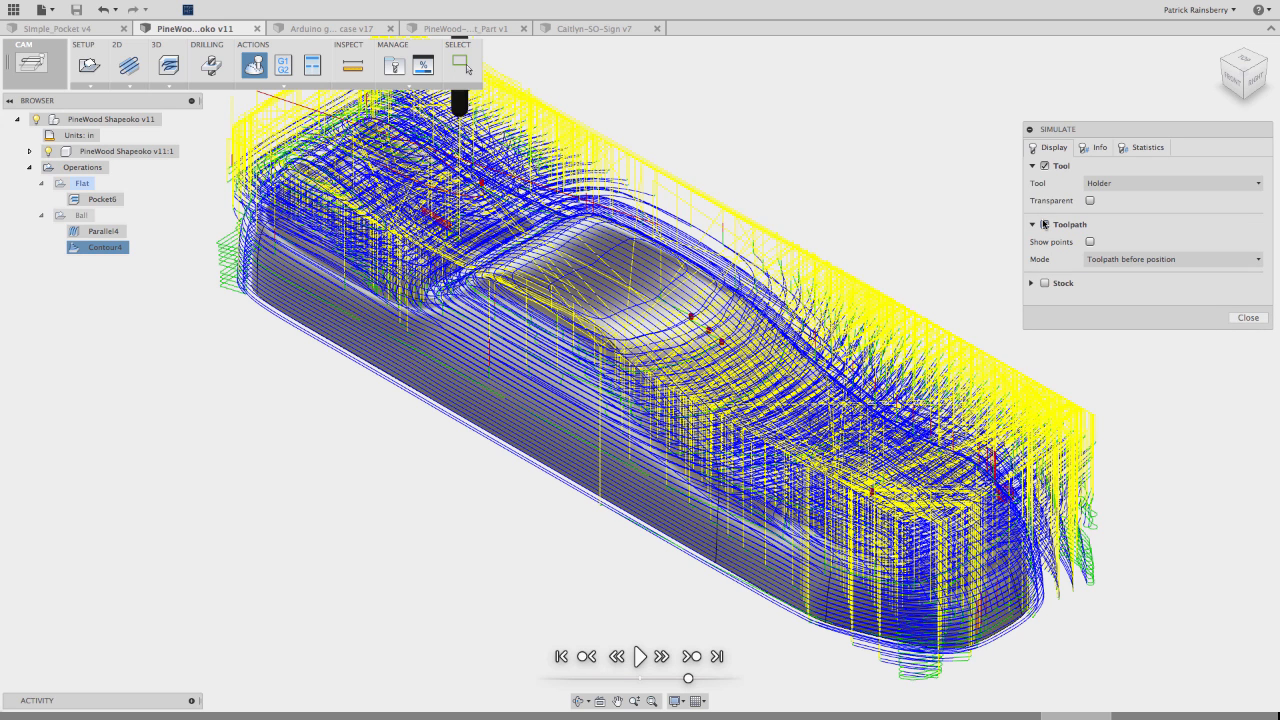
left_click(1045, 224)
left_click(1045, 248)
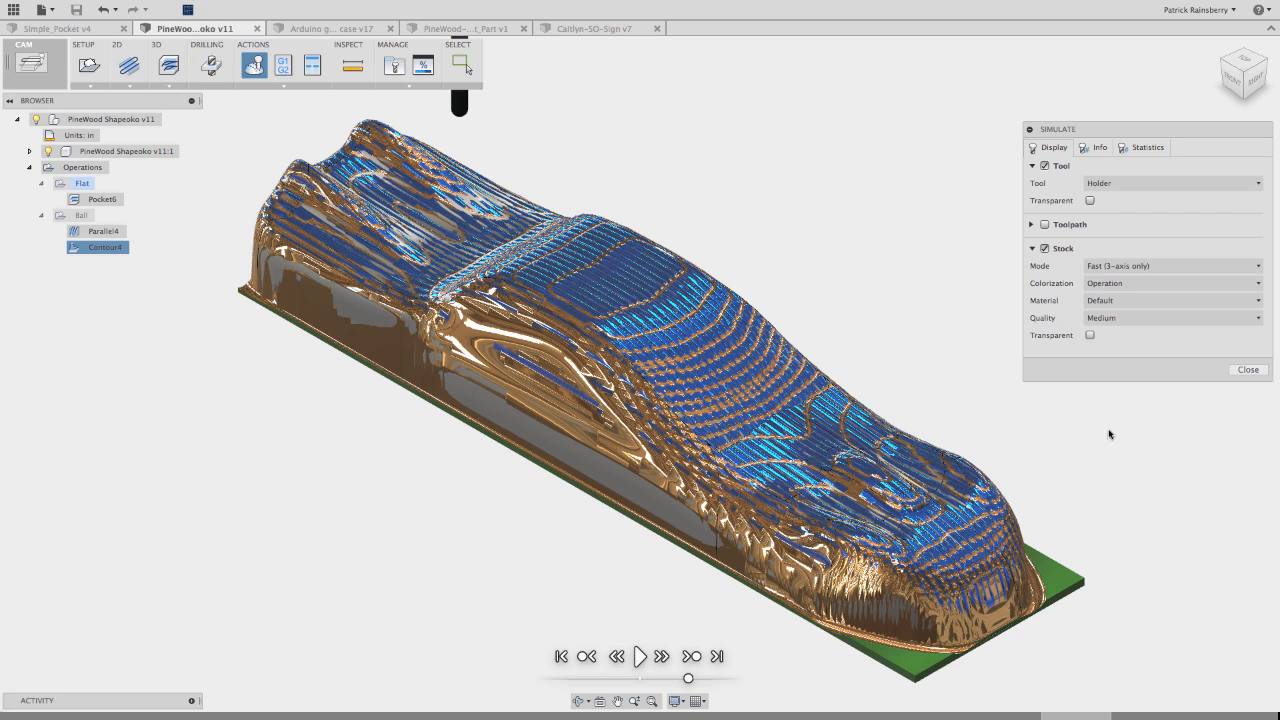
- Play the stock simulation, speeding up and slowing down the playback, and close it
left_click(638, 655)
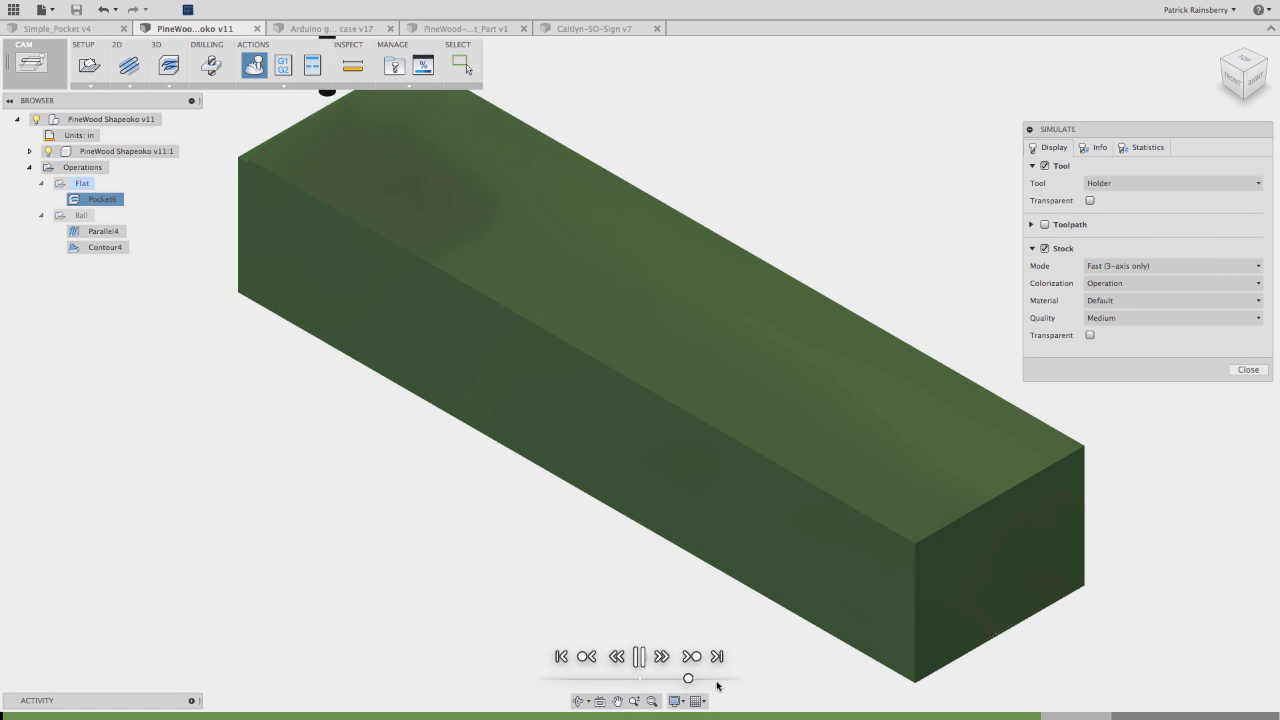
left_click_drag(688, 678, 728, 679)
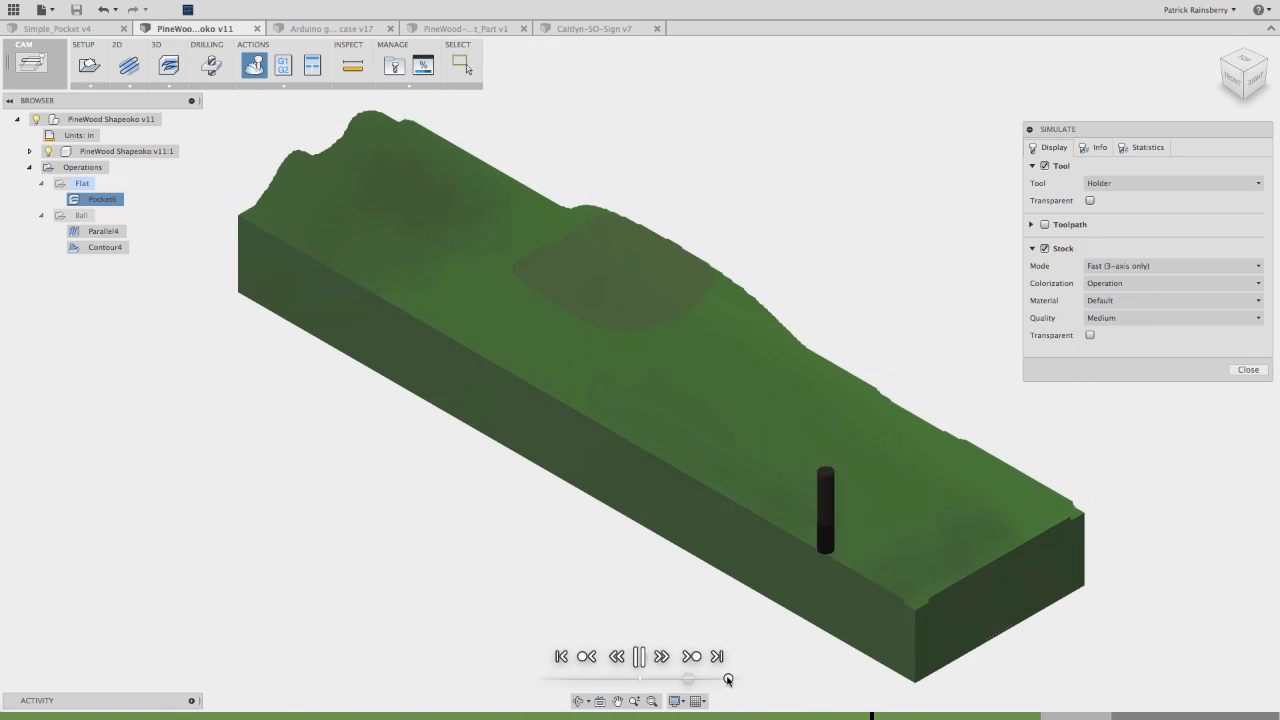
left_click_drag(727, 678, 694, 684)
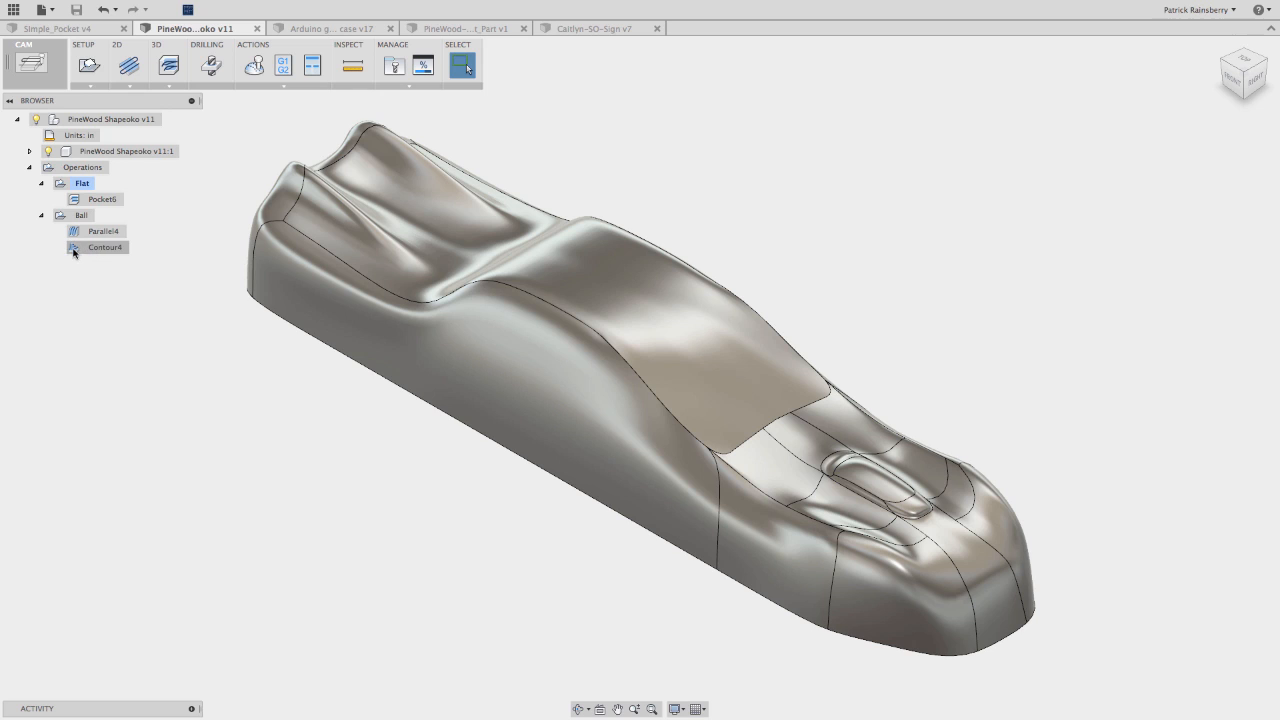
- Reorder the Ball setup so the contour operation runs before the parallel operation
left_click_drag(74, 252, 86, 227)
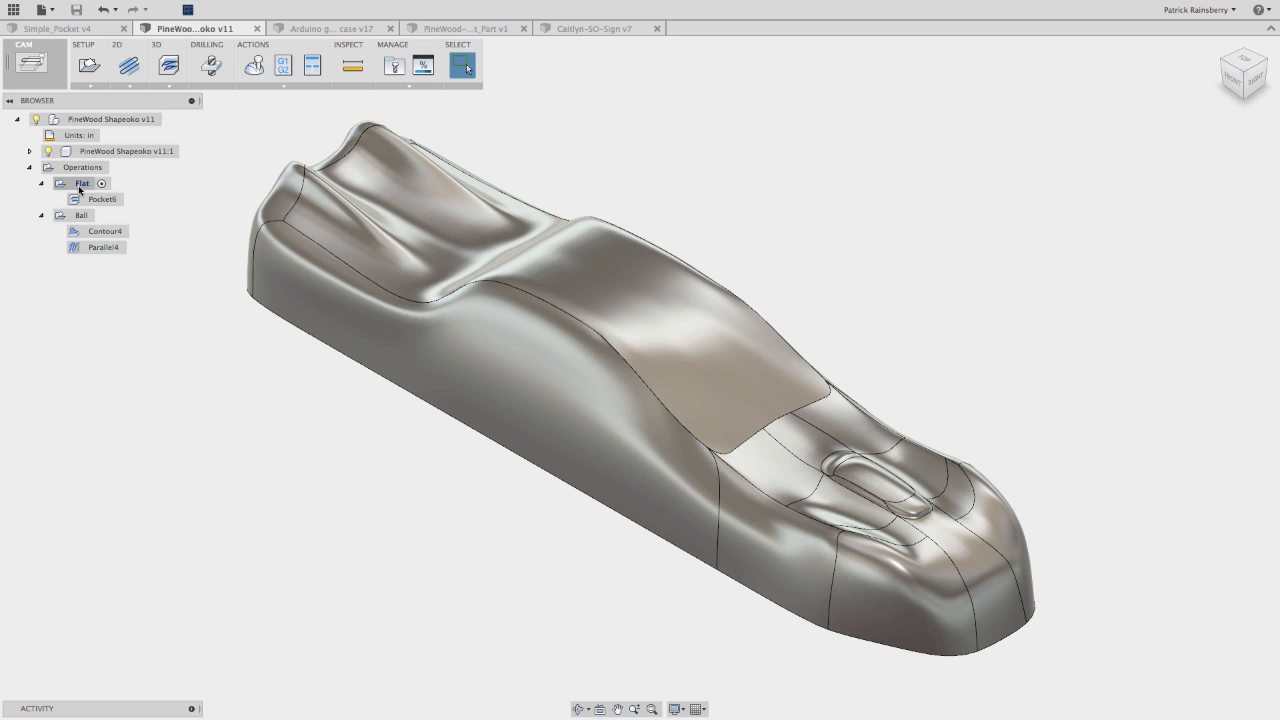
- Post process the Flat setup with the grbl.cps Generic Grbl post processor and save the NC file as PineCar-Flat
right_click(80, 188)
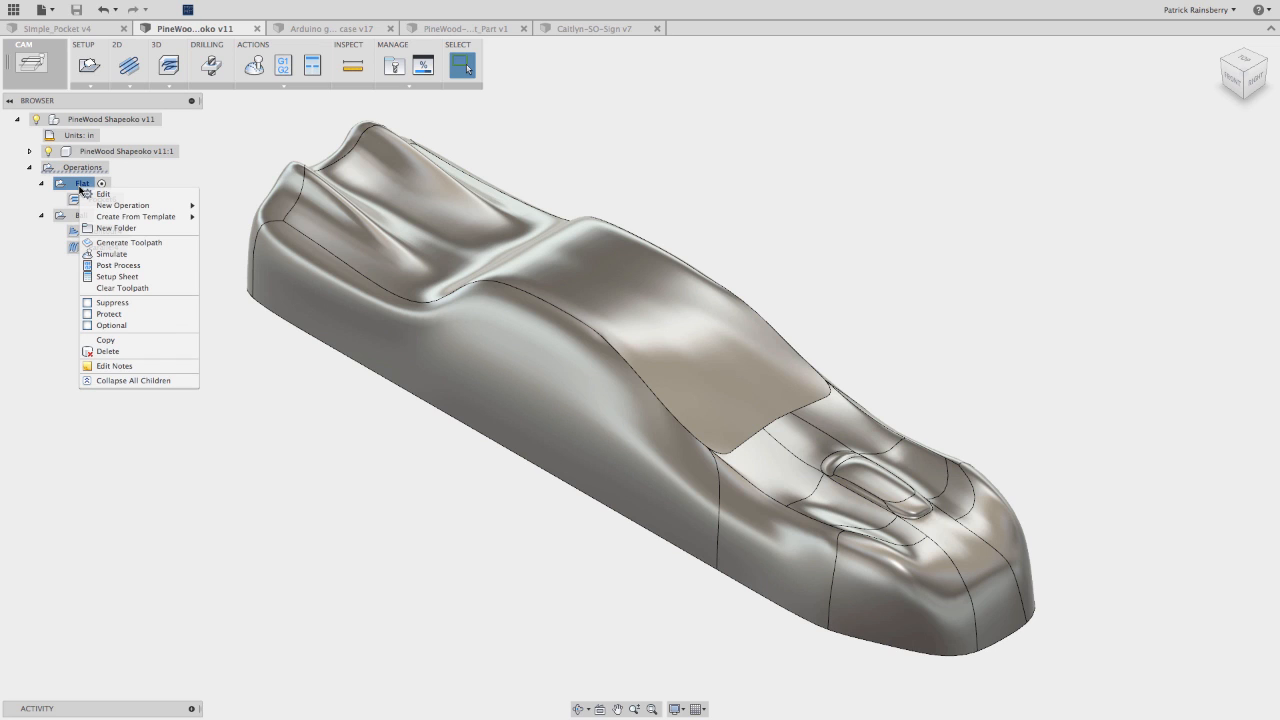
left_click(120, 265)
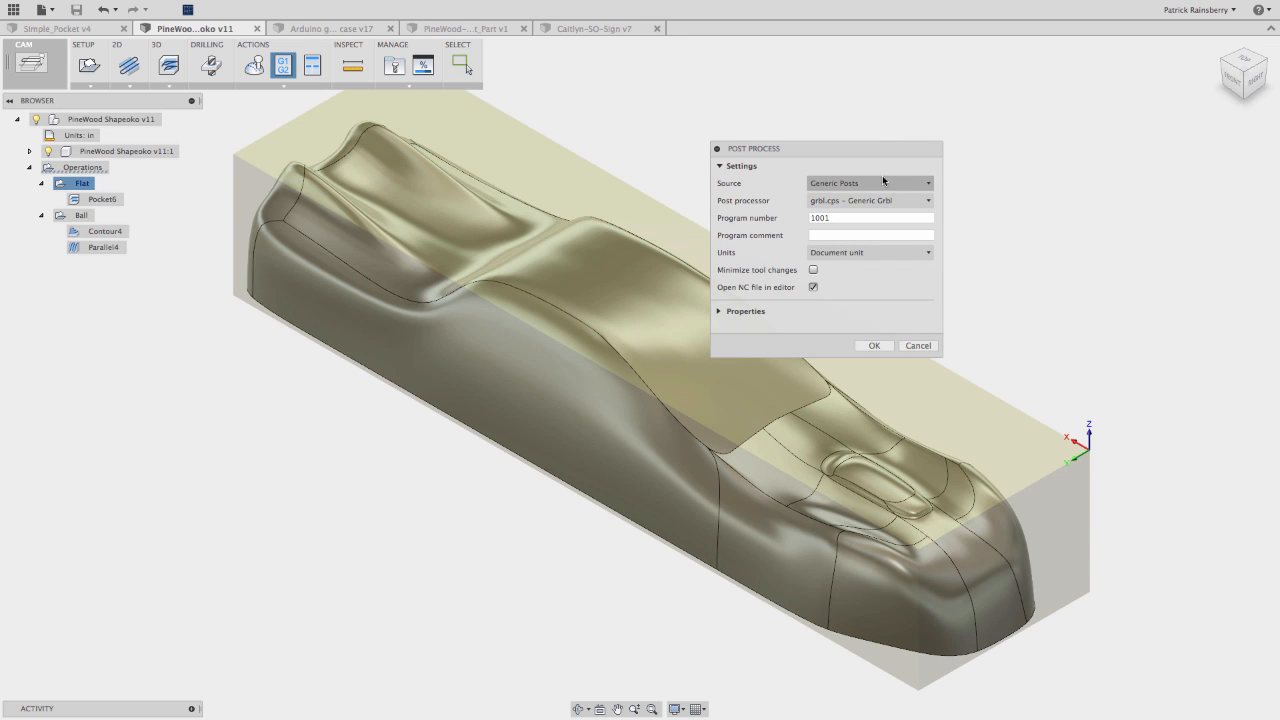
left_click(867, 203)
left_click(865, 206)
left_click(864, 206)
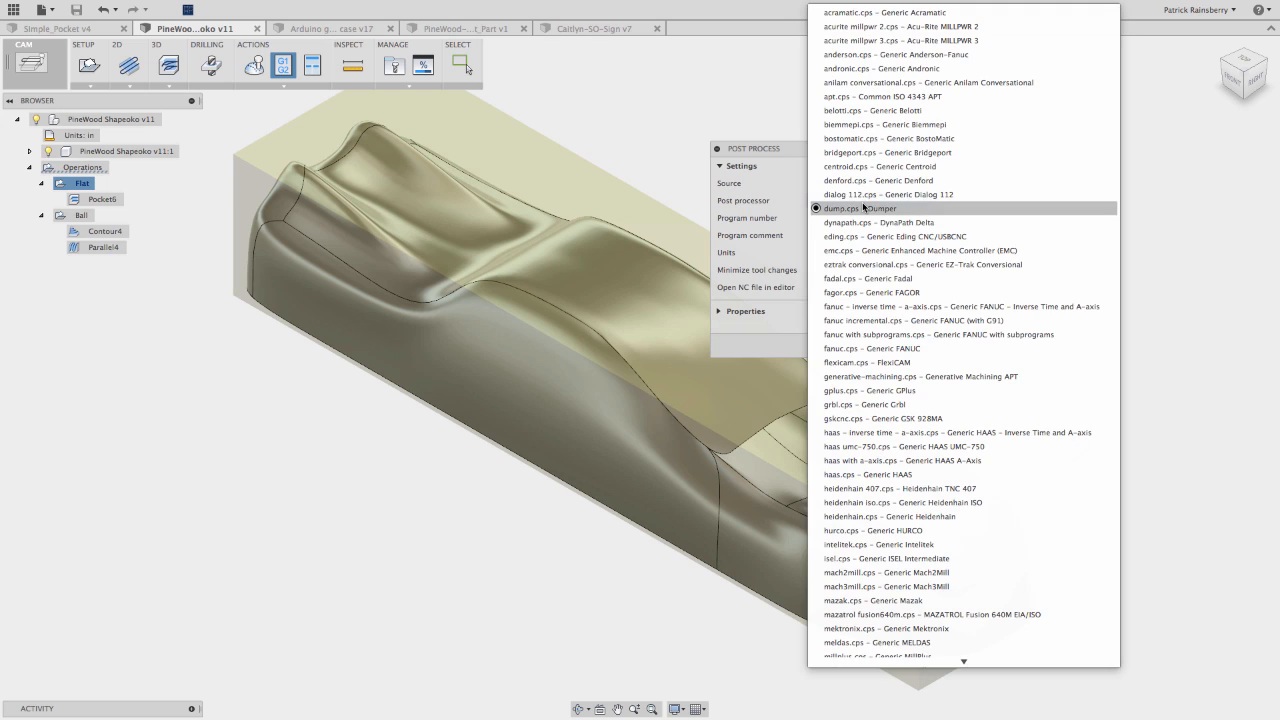
left_click(874, 406)
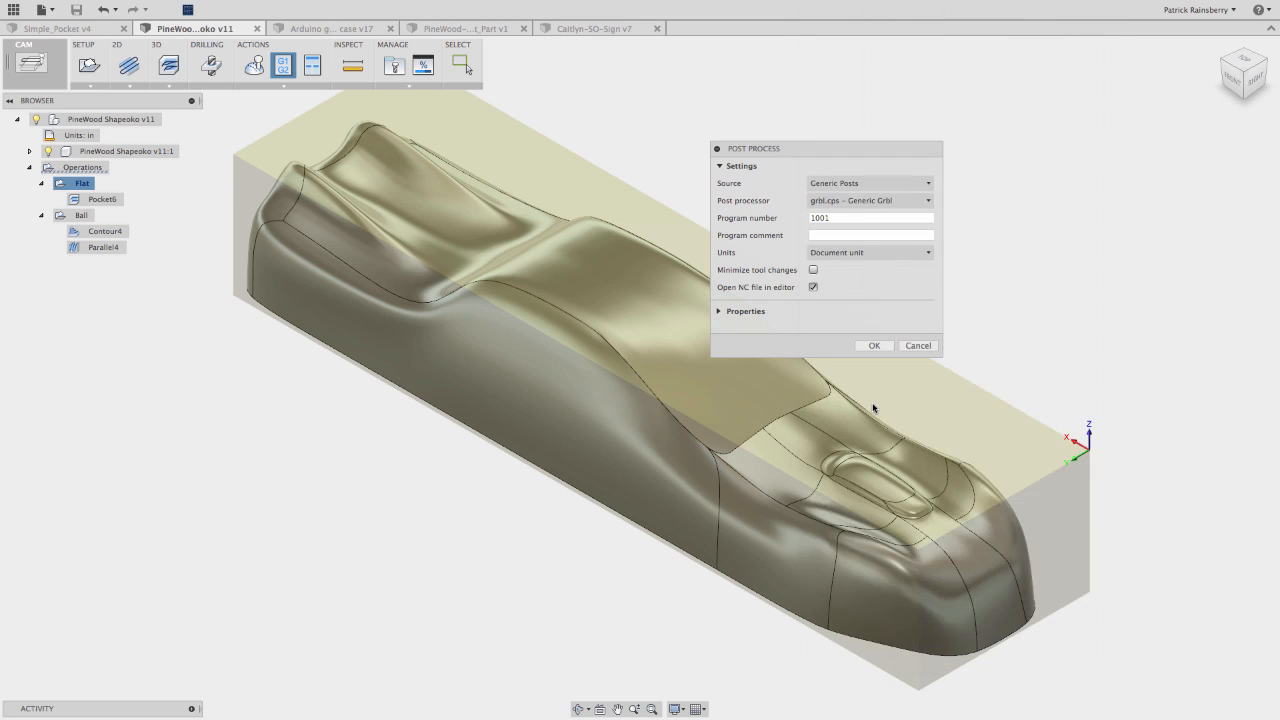
left_click(876, 346)
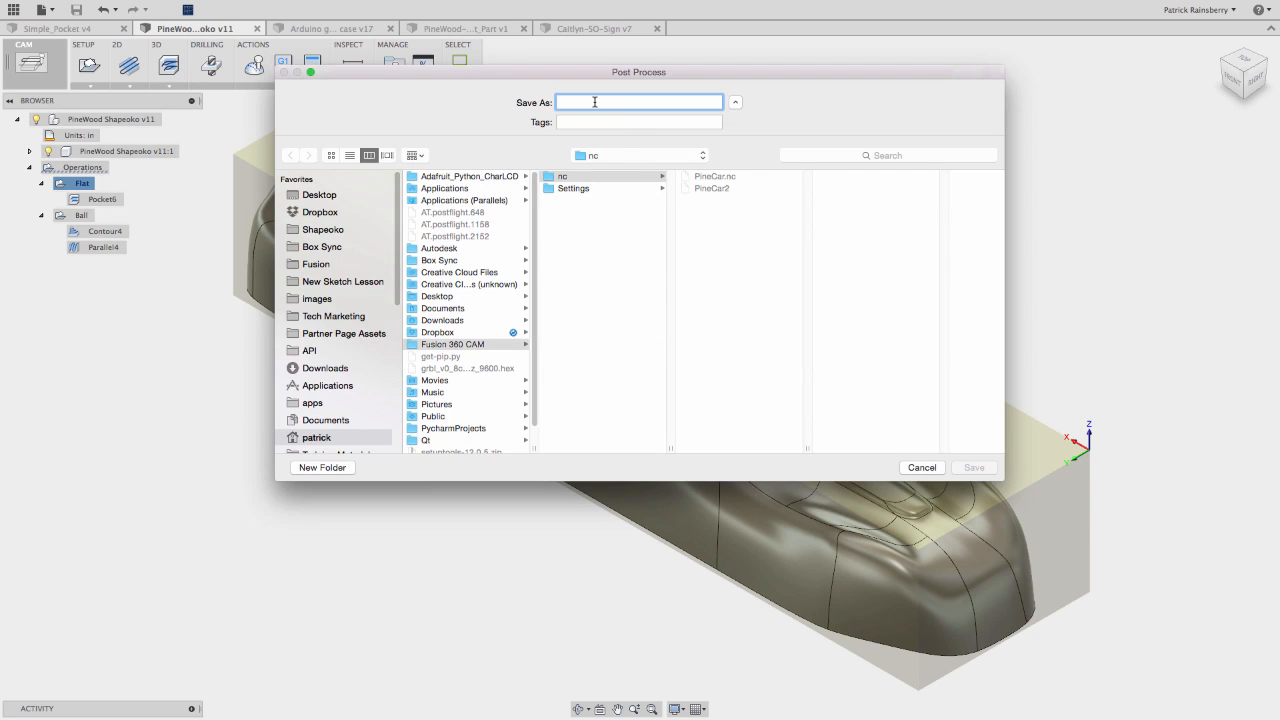
type("PineCar-Flat")
key("Return")
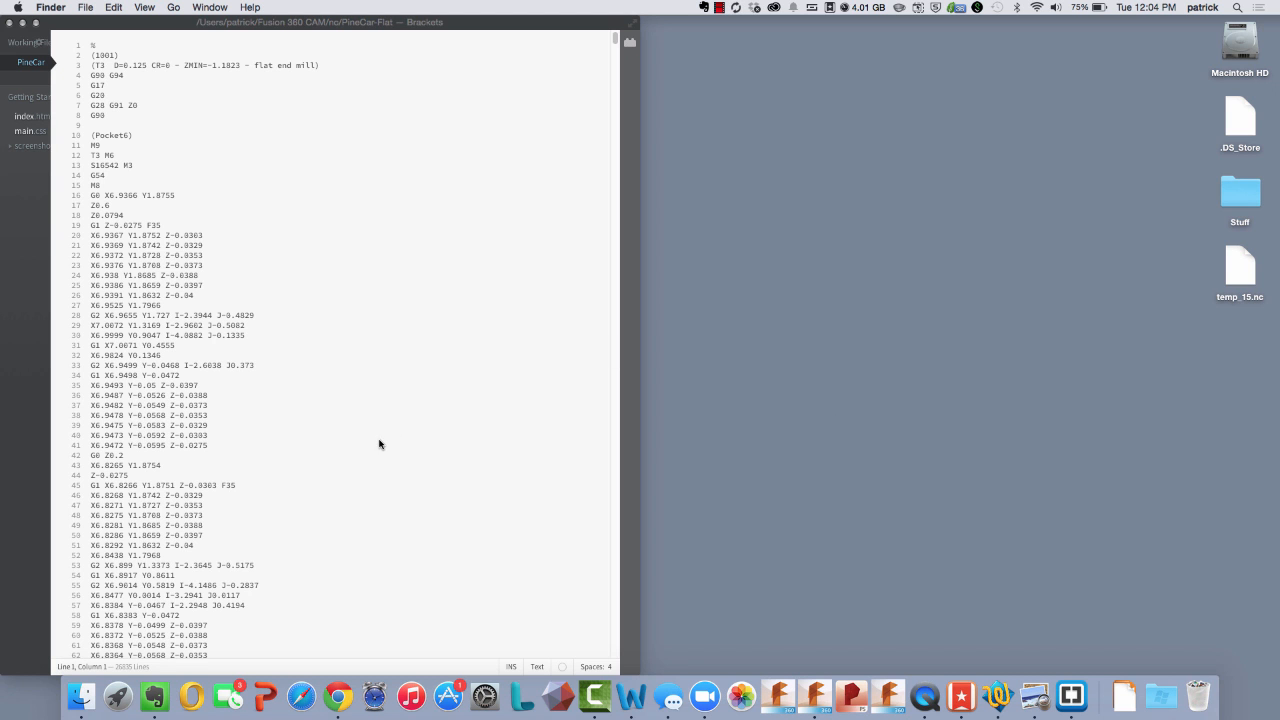
- Look through the posted PineCar-Flat G-code in Brackets and search it for g28
scroll(170, 515, "down", 15)
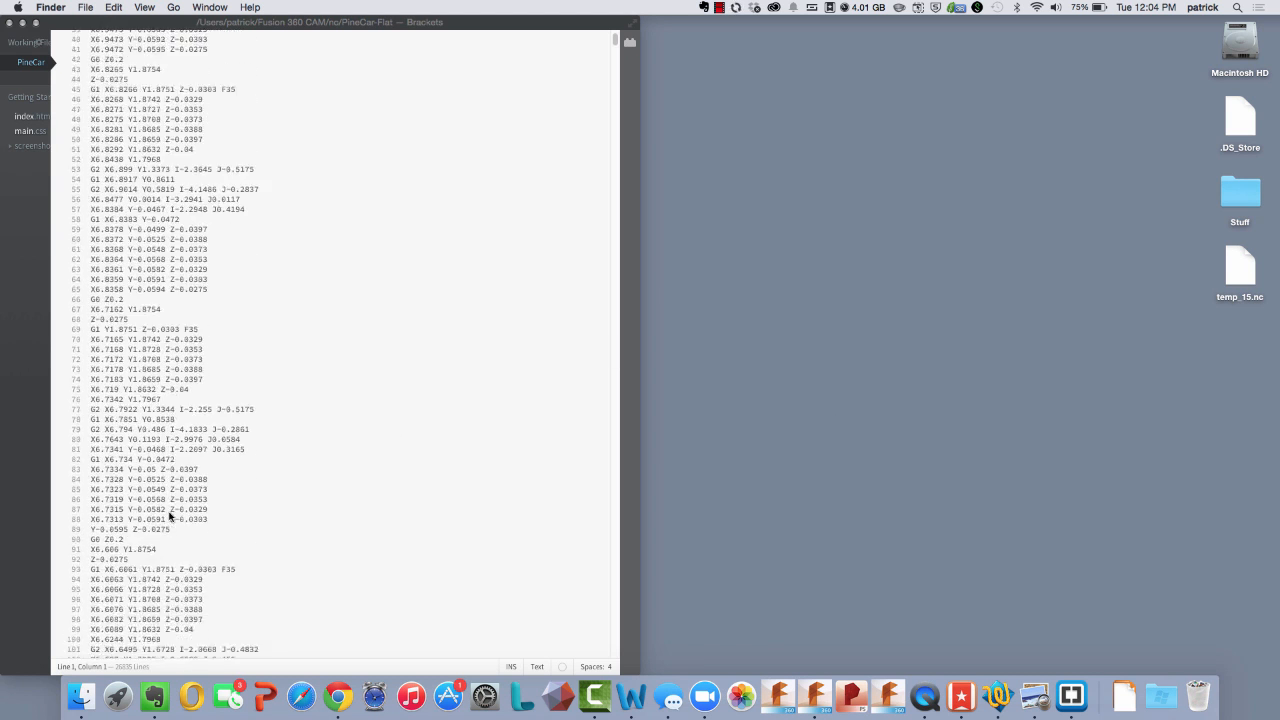
scroll(170, 515, "up", 15)
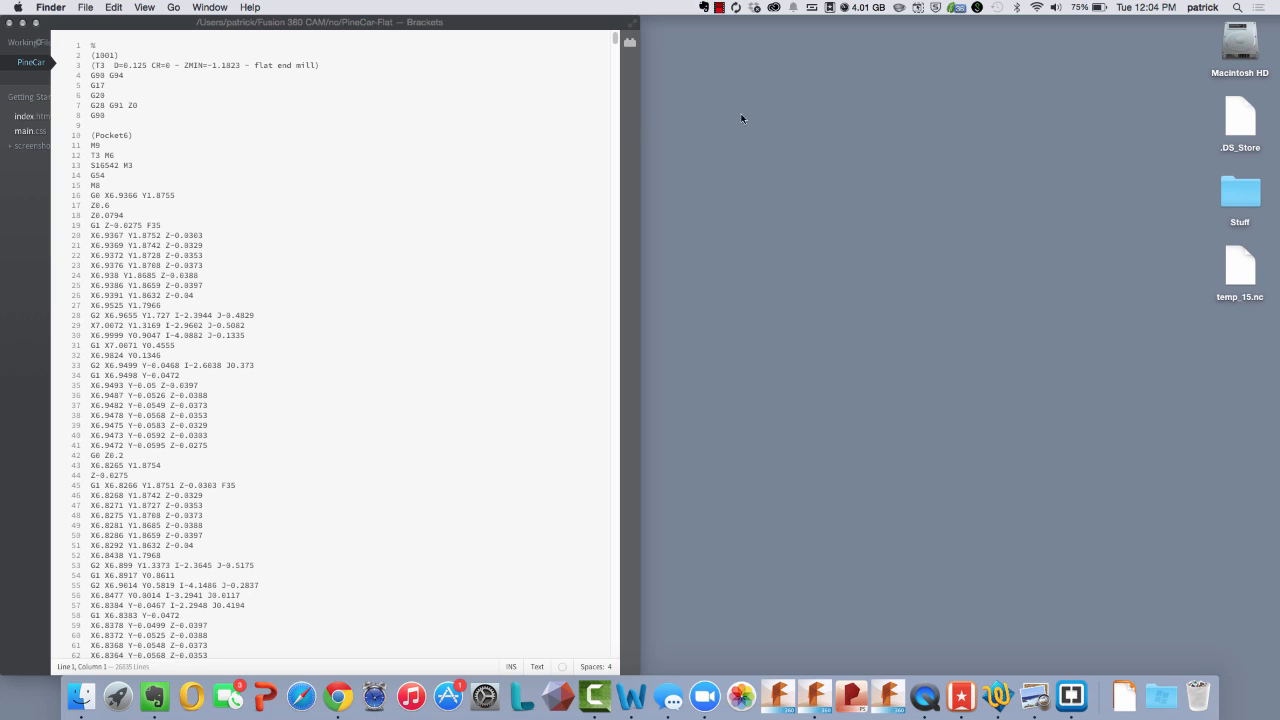
left_click(616, 41)
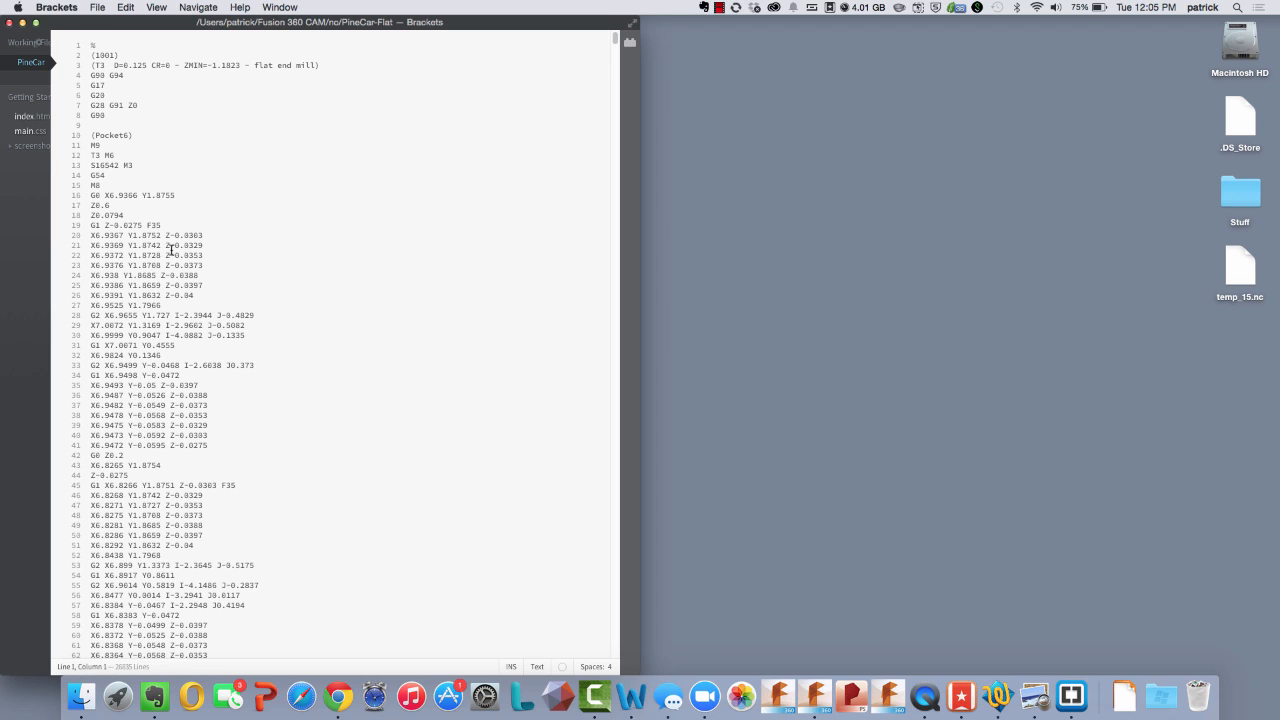
key("super+f")
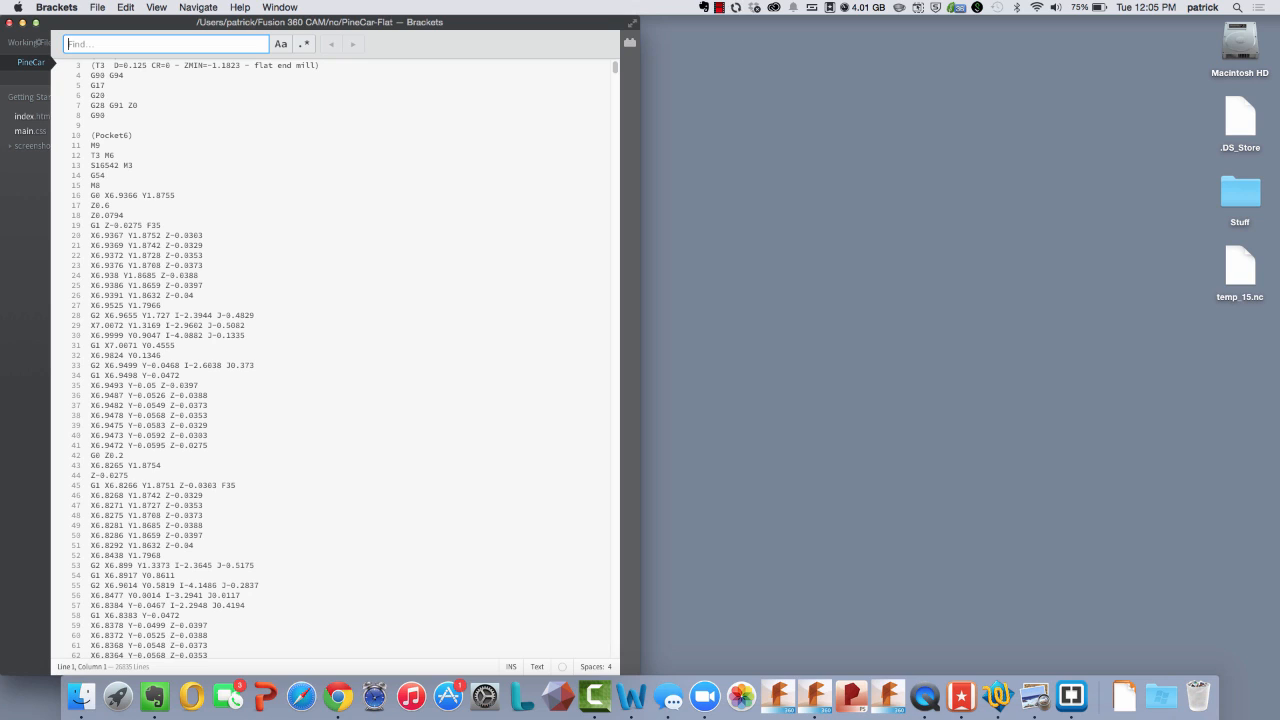
type("g28")
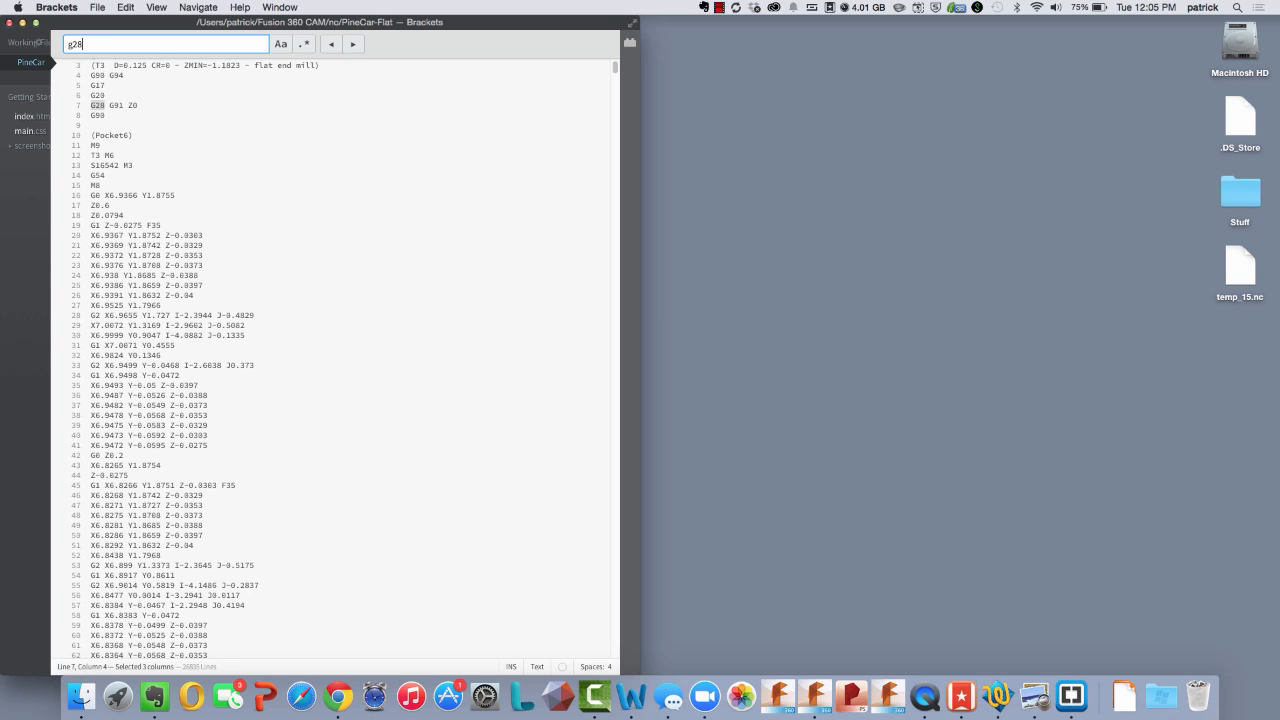
- Go through the further g28 matches in the posted PineCar-Flat G-code and close the code editor
key("Return")
key("Return")
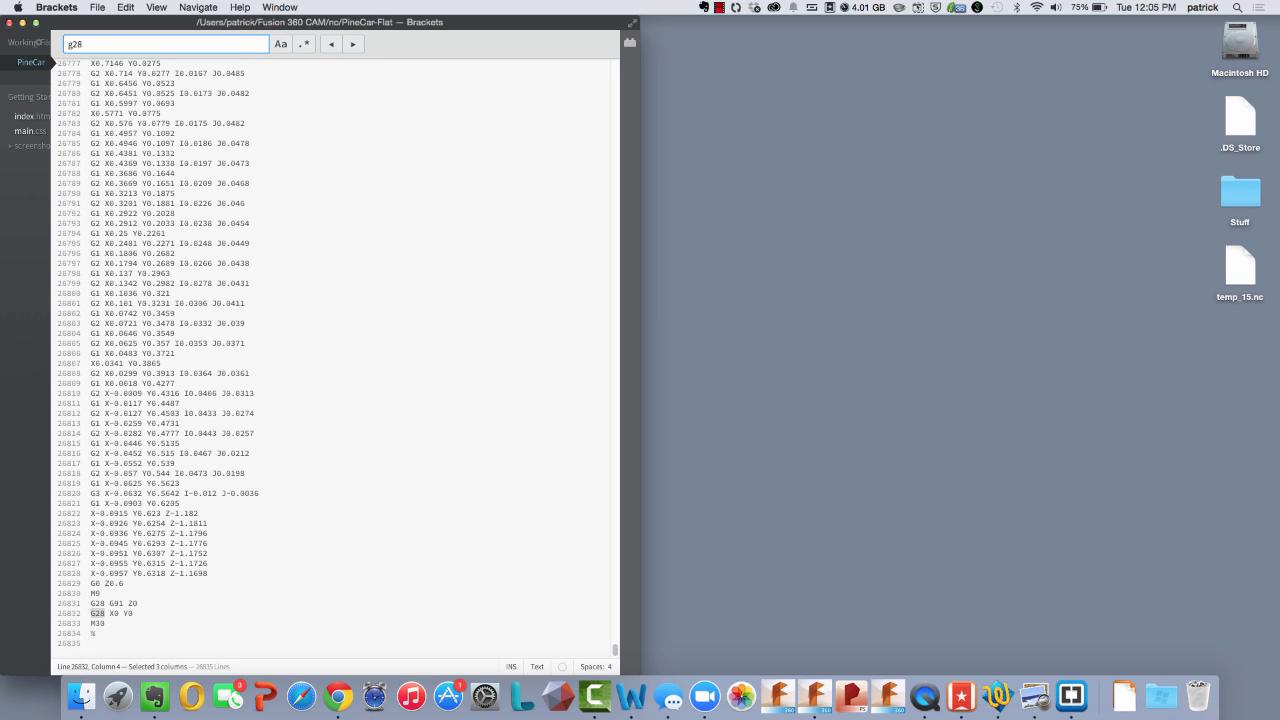
left_click(10, 22)
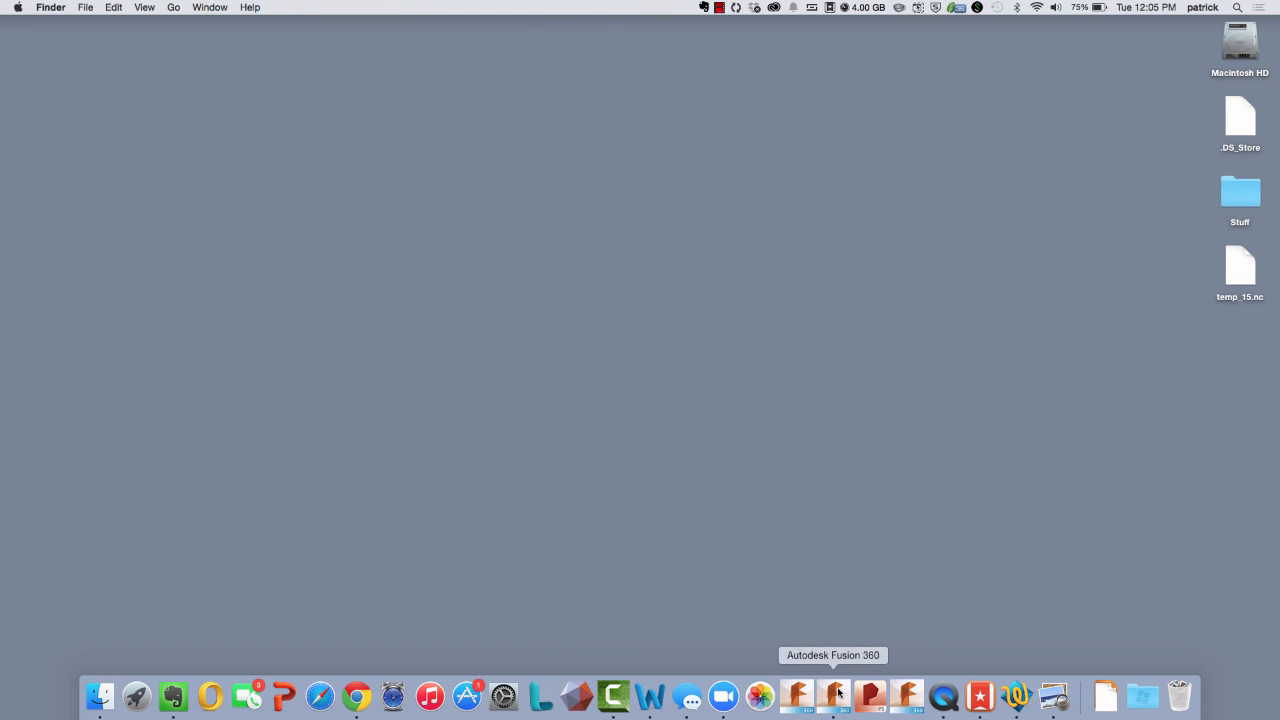
- Switch to Fusion 360, post process the Ball setup with grbl.cps Generic Grbl as PineCar-Ball, and look through the posted code
left_click(838, 692)
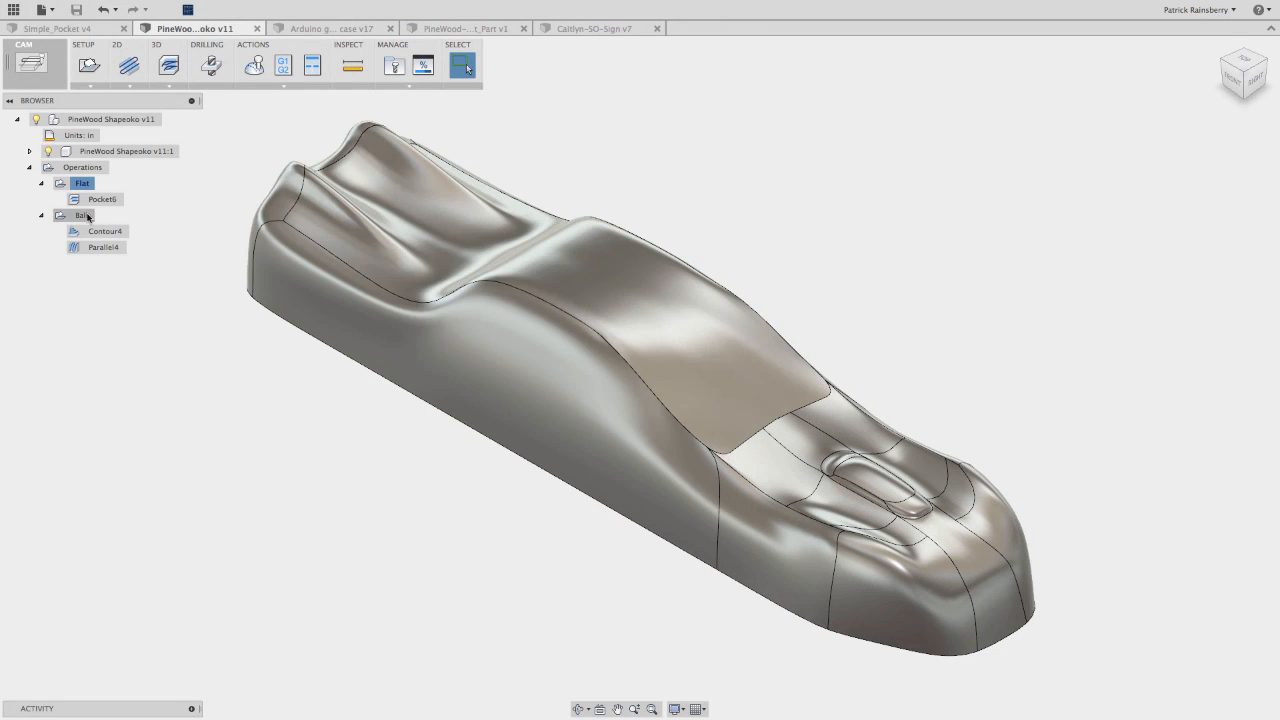
left_click(86, 215)
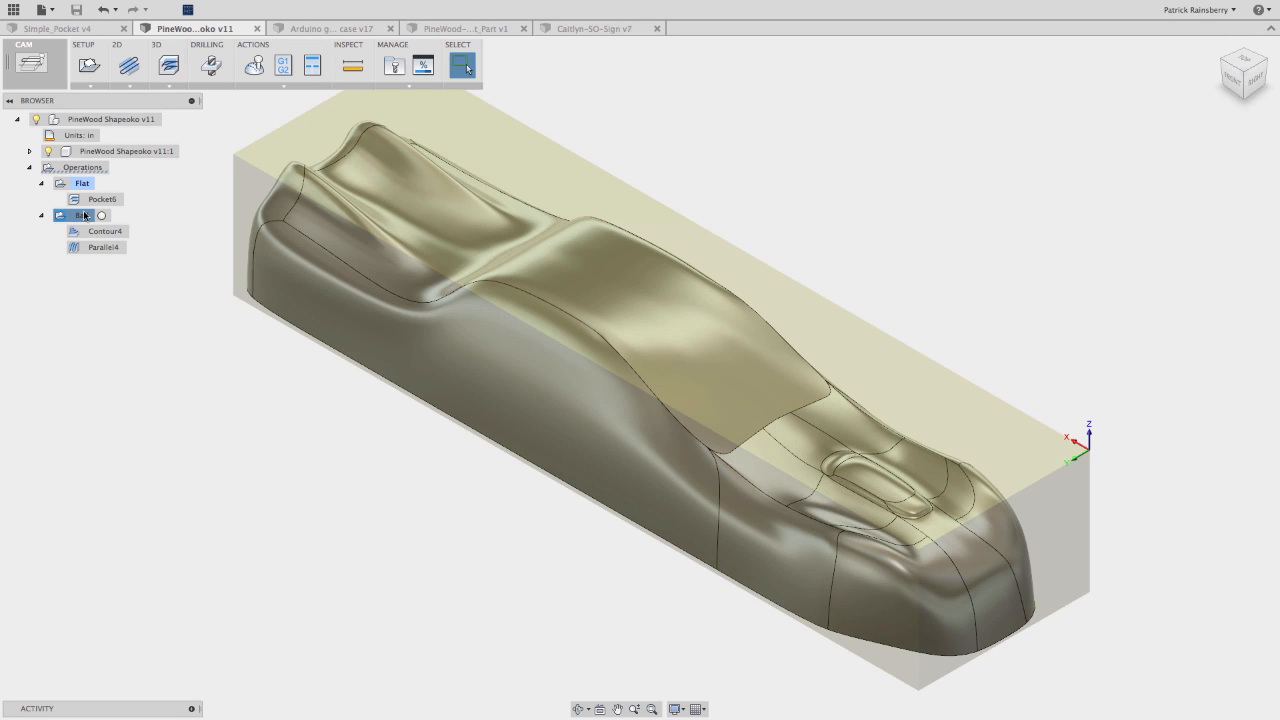
right_click(86, 215)
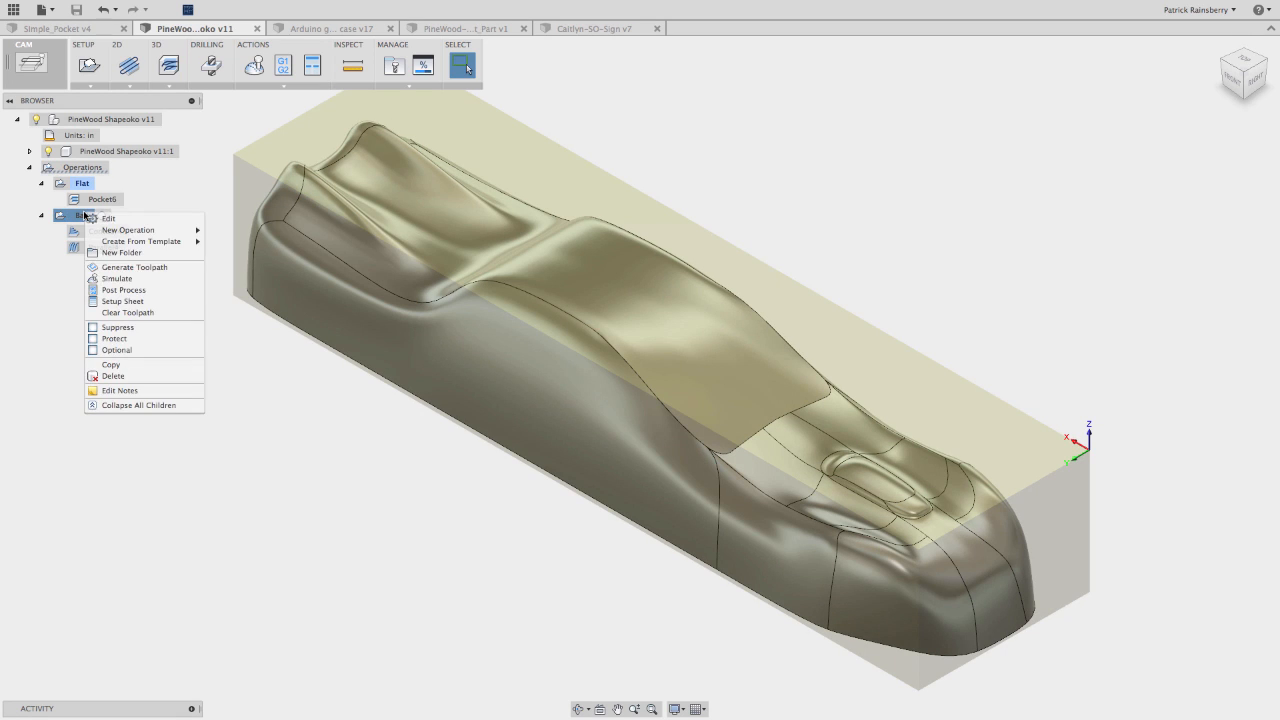
left_click(114, 289)
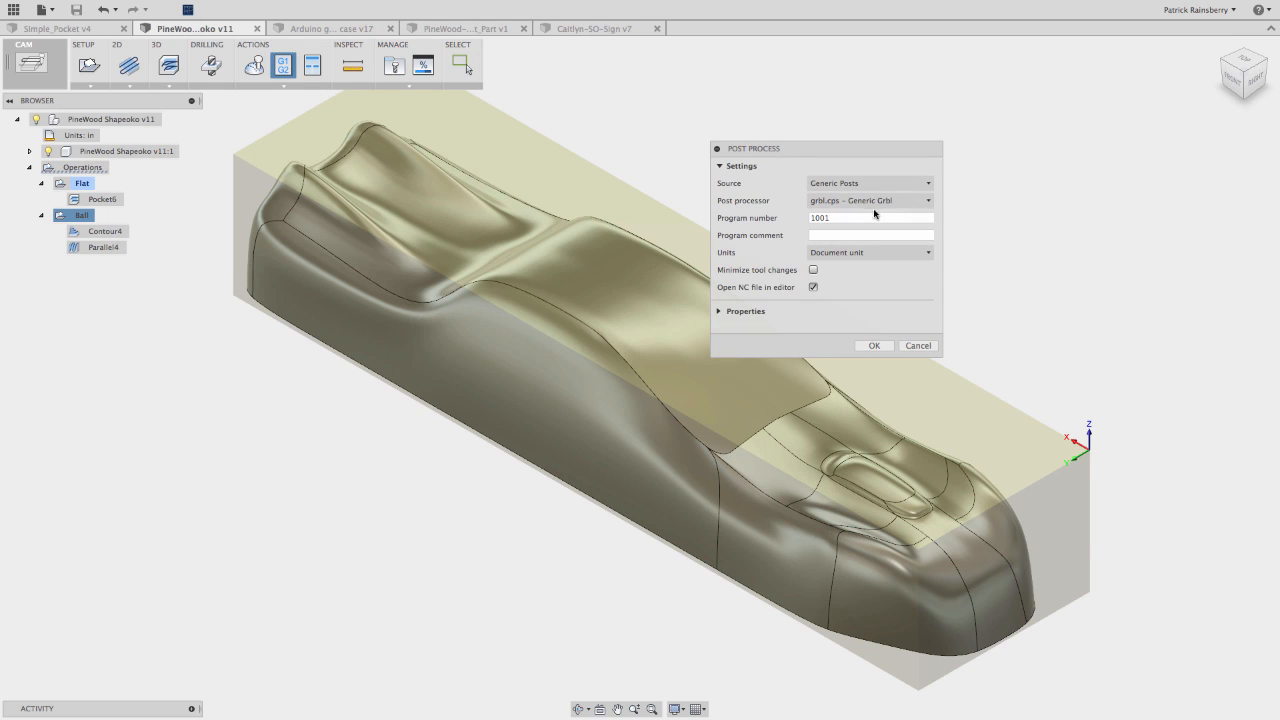
left_click(874, 345)
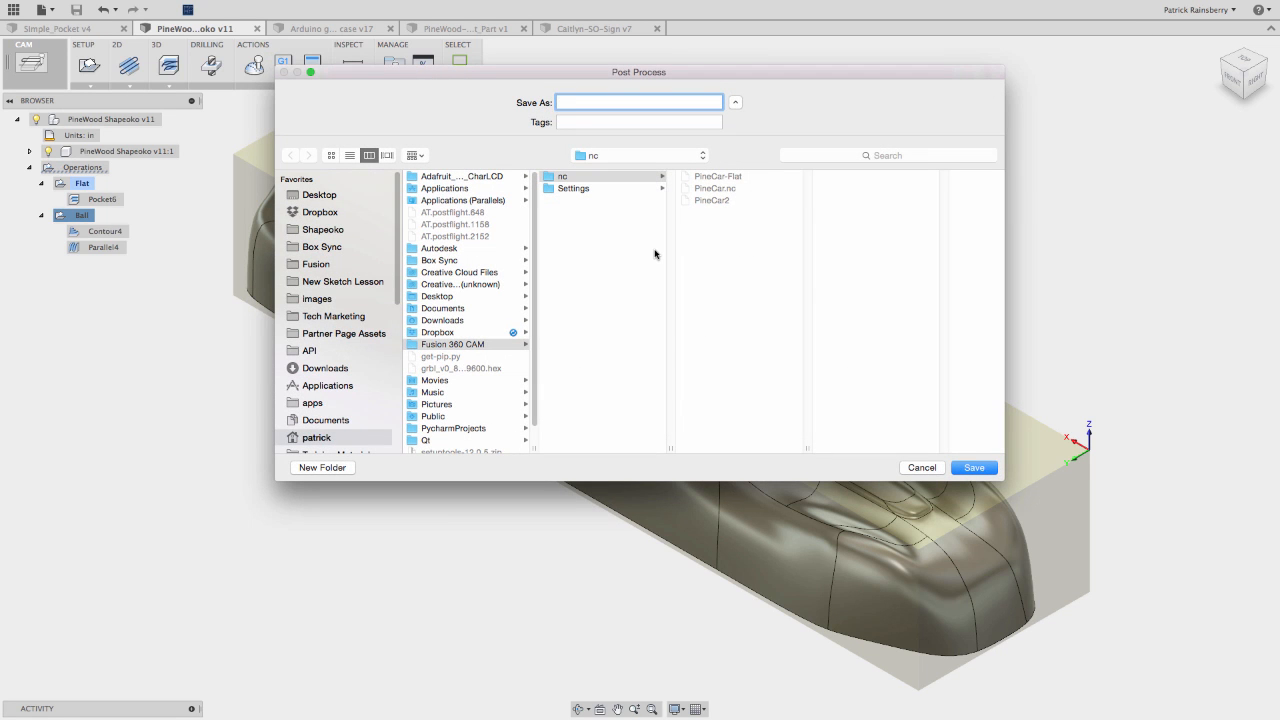
type("PineCar-Ball")
key("Return")
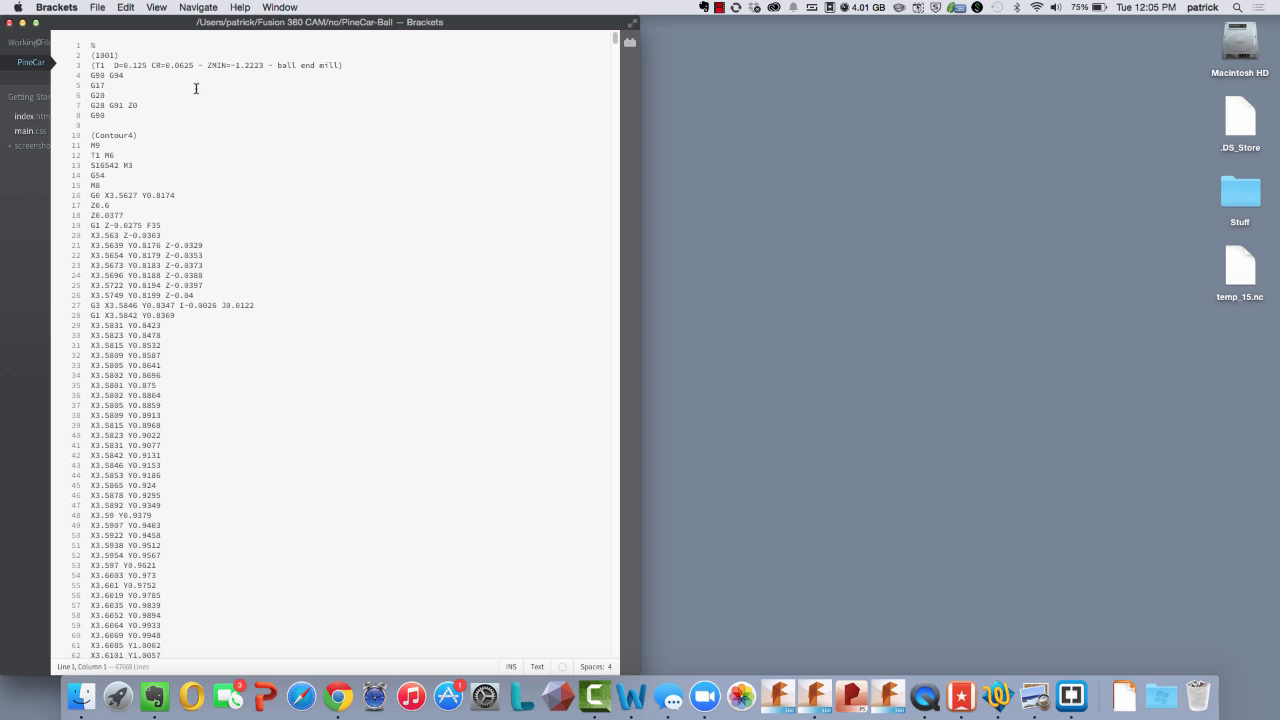
scroll(203, 459, "down", 10)
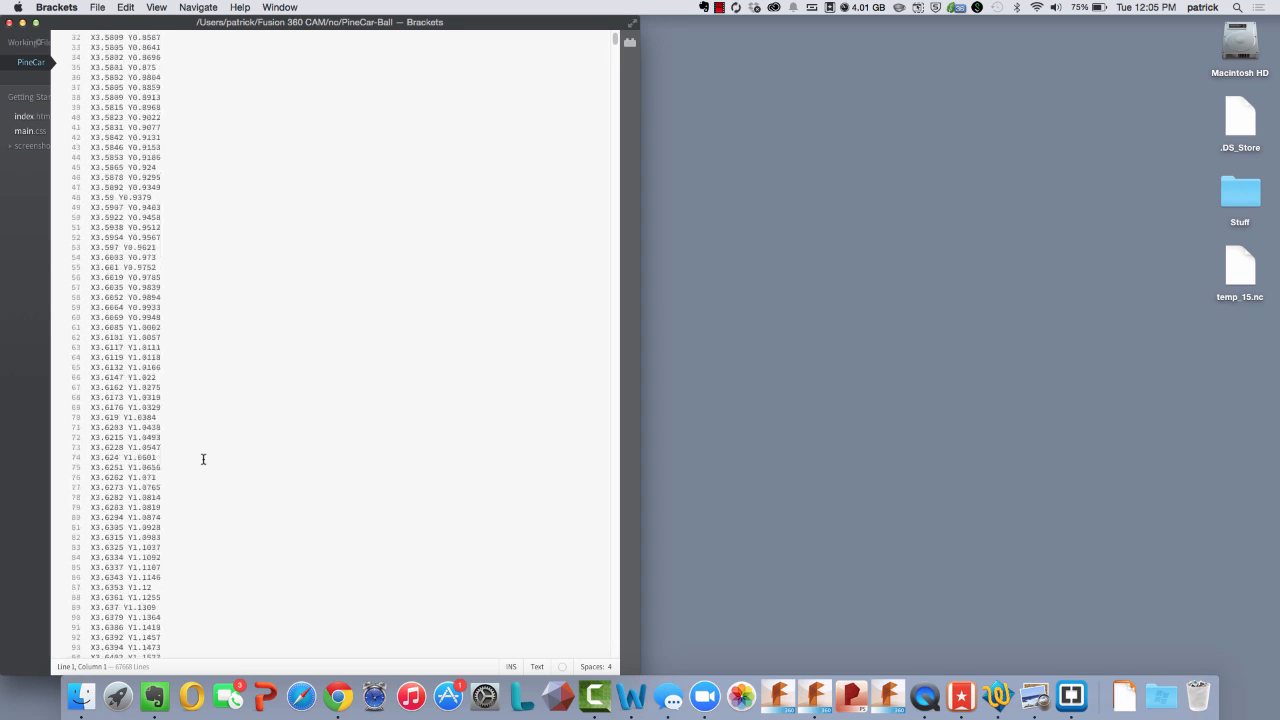
scroll(203, 459, "up", 10)
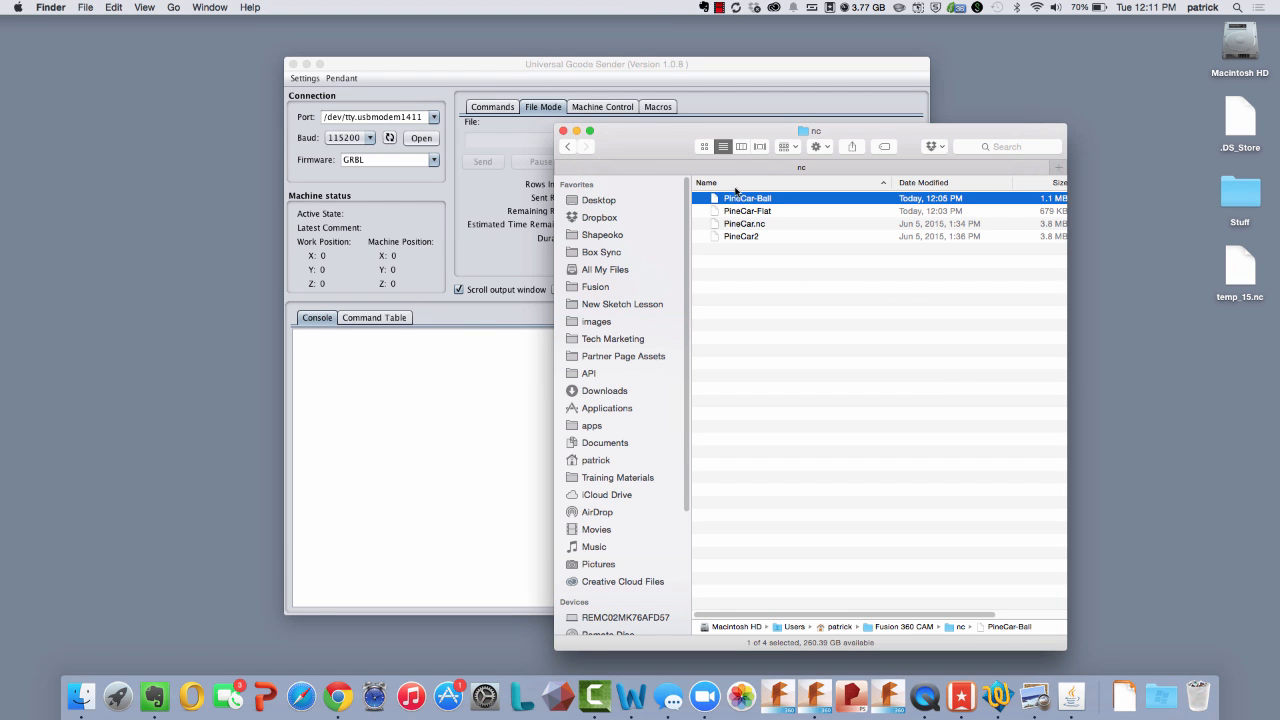
- Add the .nc extension to the PineCar-Ball file in the nc folder in Finder
left_click(767, 202)
key("Right")
type(".nc")
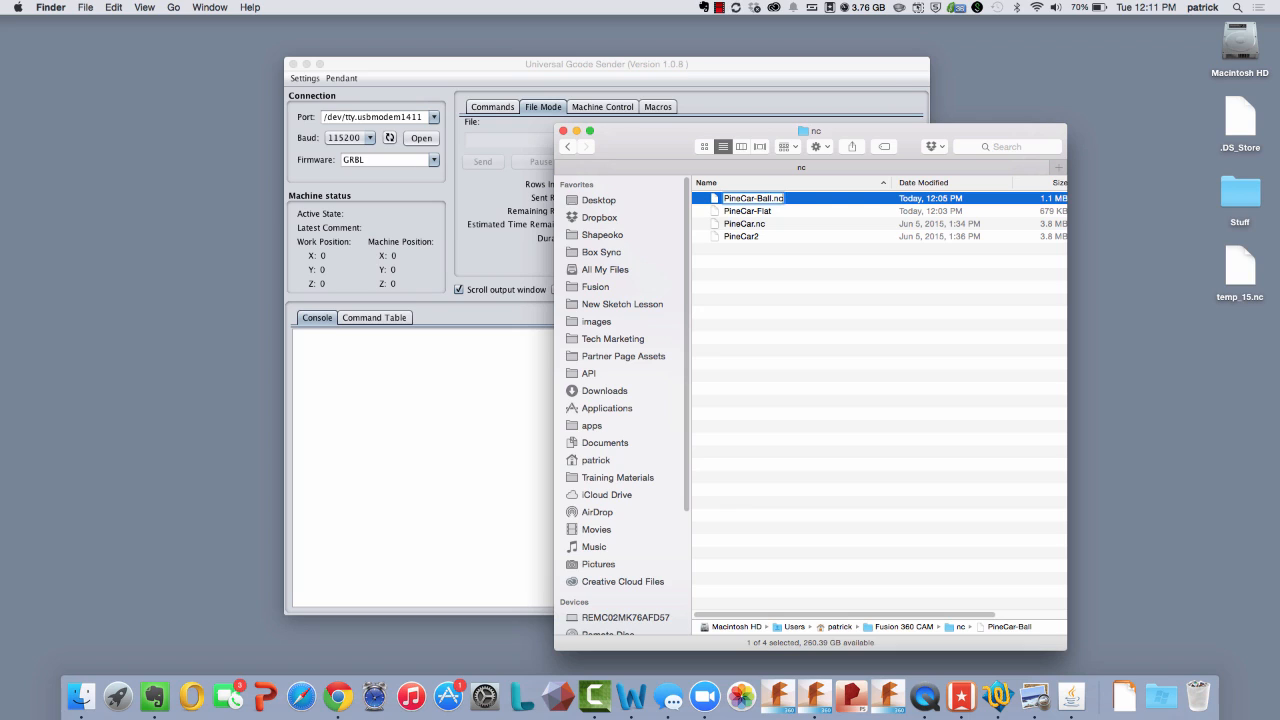
key("Return")
- Rename the PineCar-Flat file in the nc folder as PineCar-Flat.nc and deselect it
left_click(766, 212)
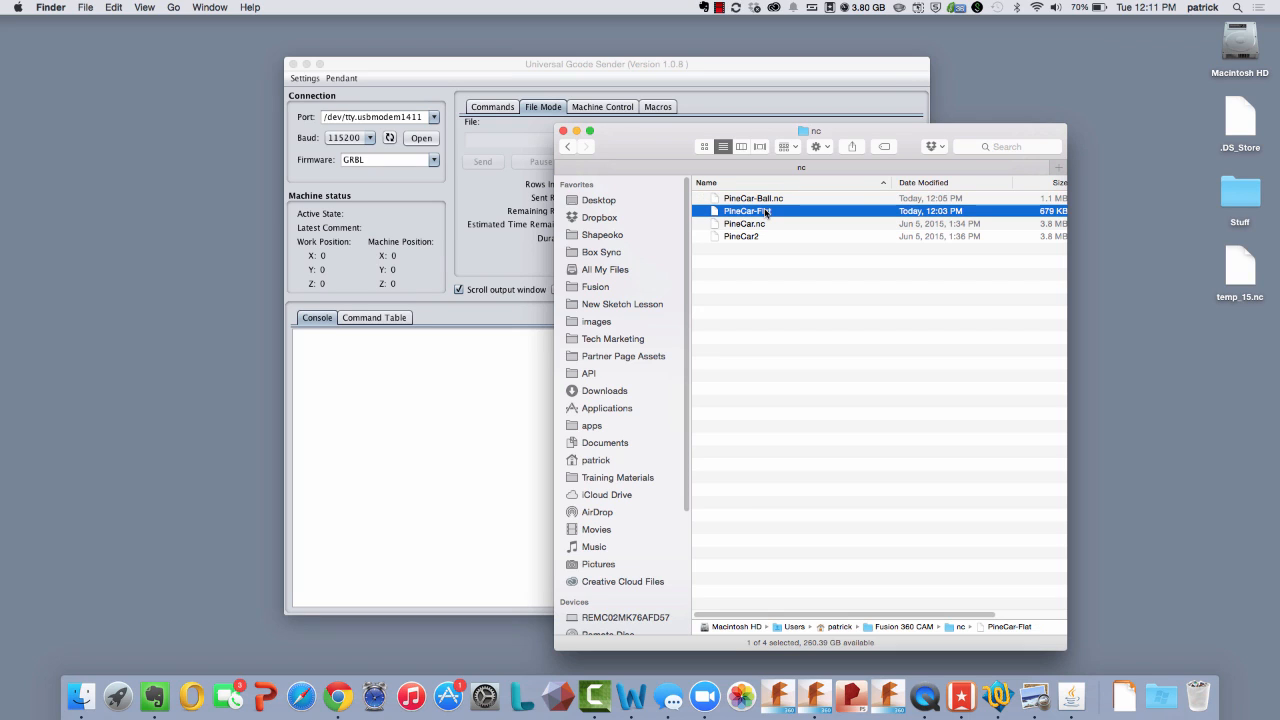
left_click(766, 212)
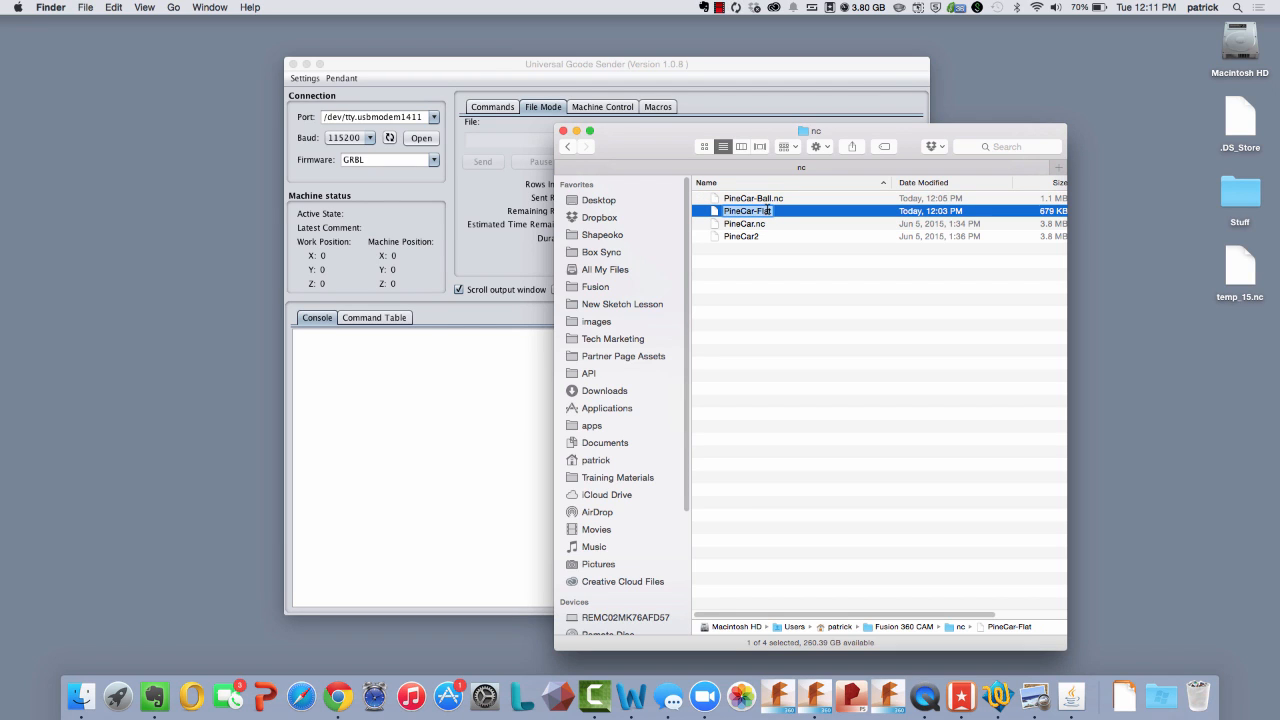
left_click(769, 211)
type(".nc")
key("Return")
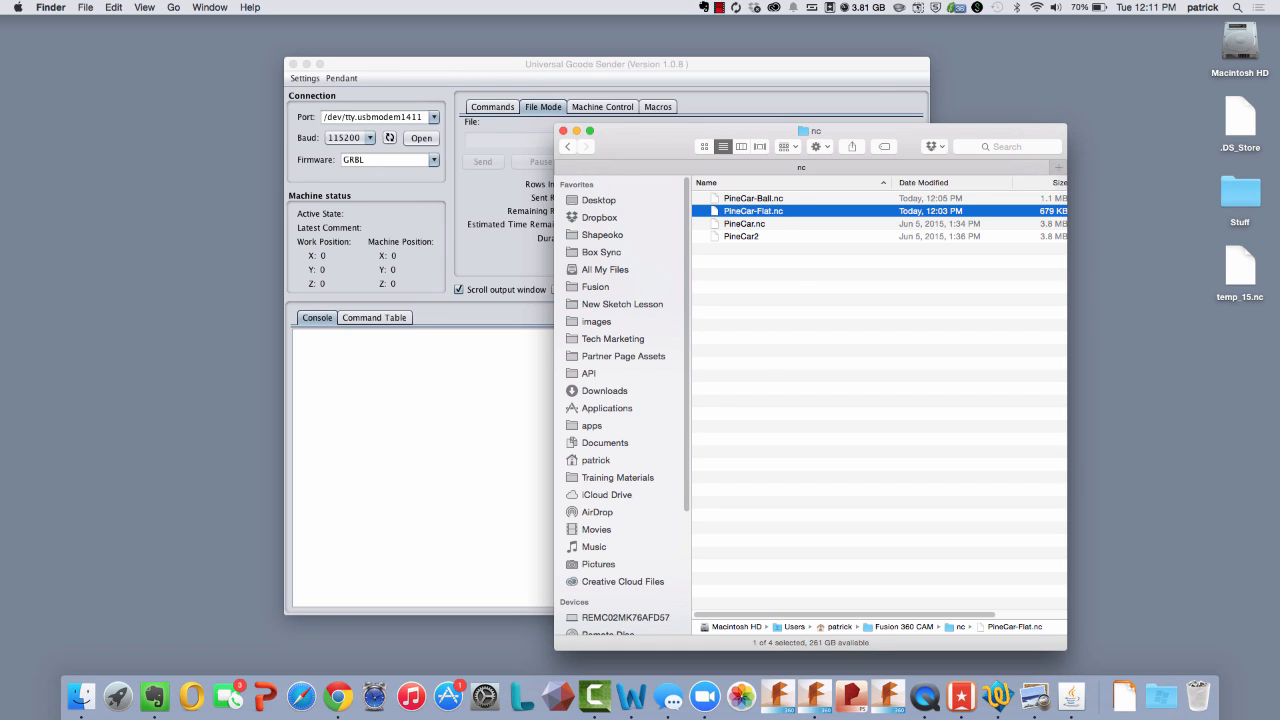
left_click(784, 256)
- Switch to Universal Gcode Sender and load PineCar-Flat.nc from the nc folder as the file to send
left_click(408, 378)
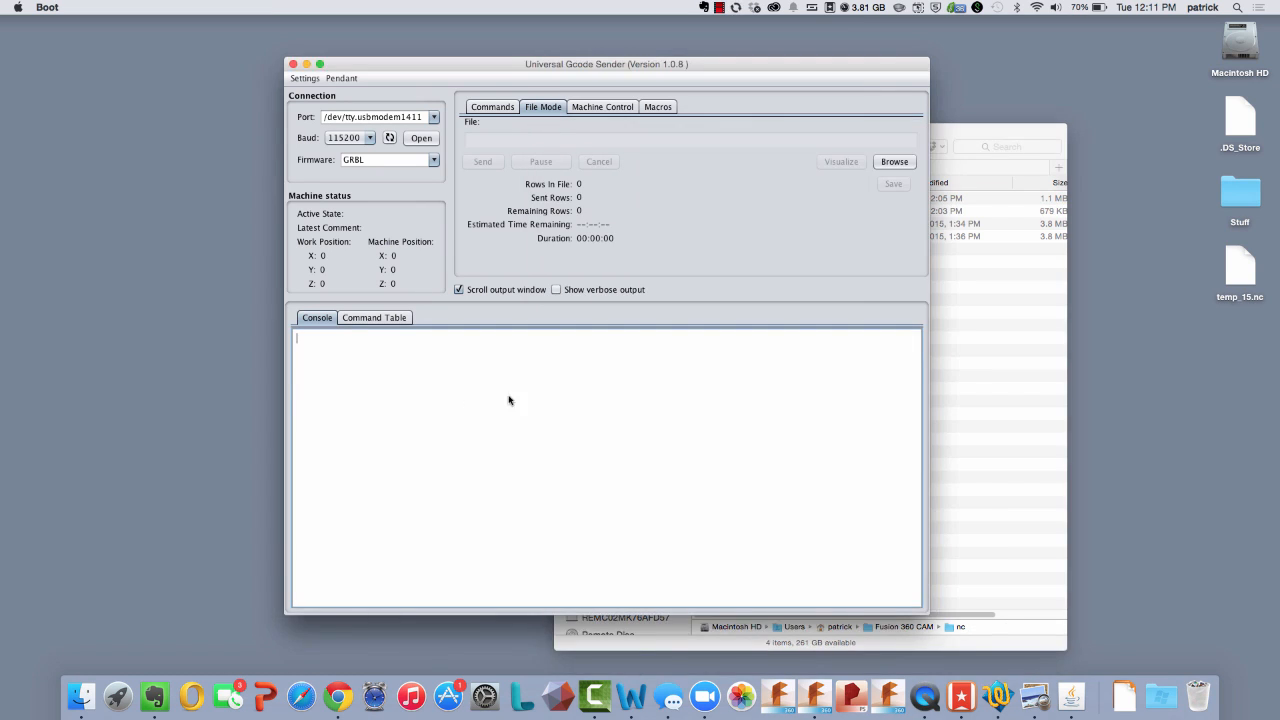
left_click(897, 163)
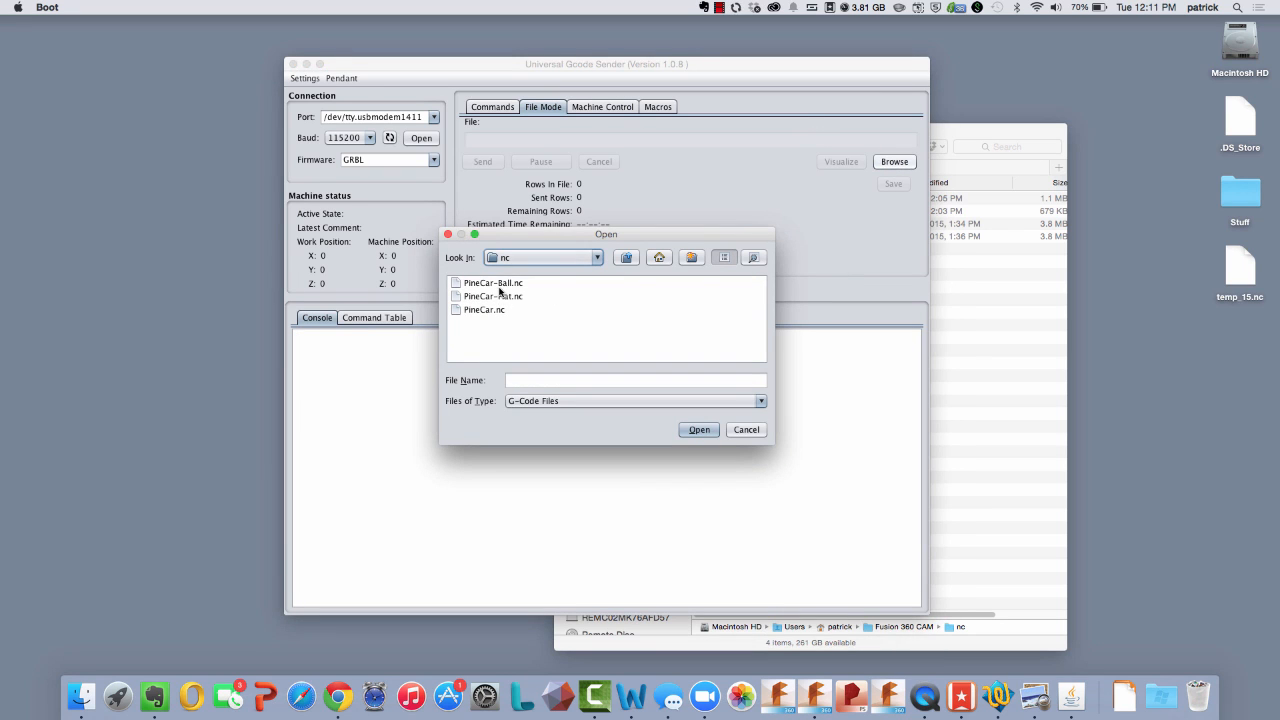
left_click(500, 296)
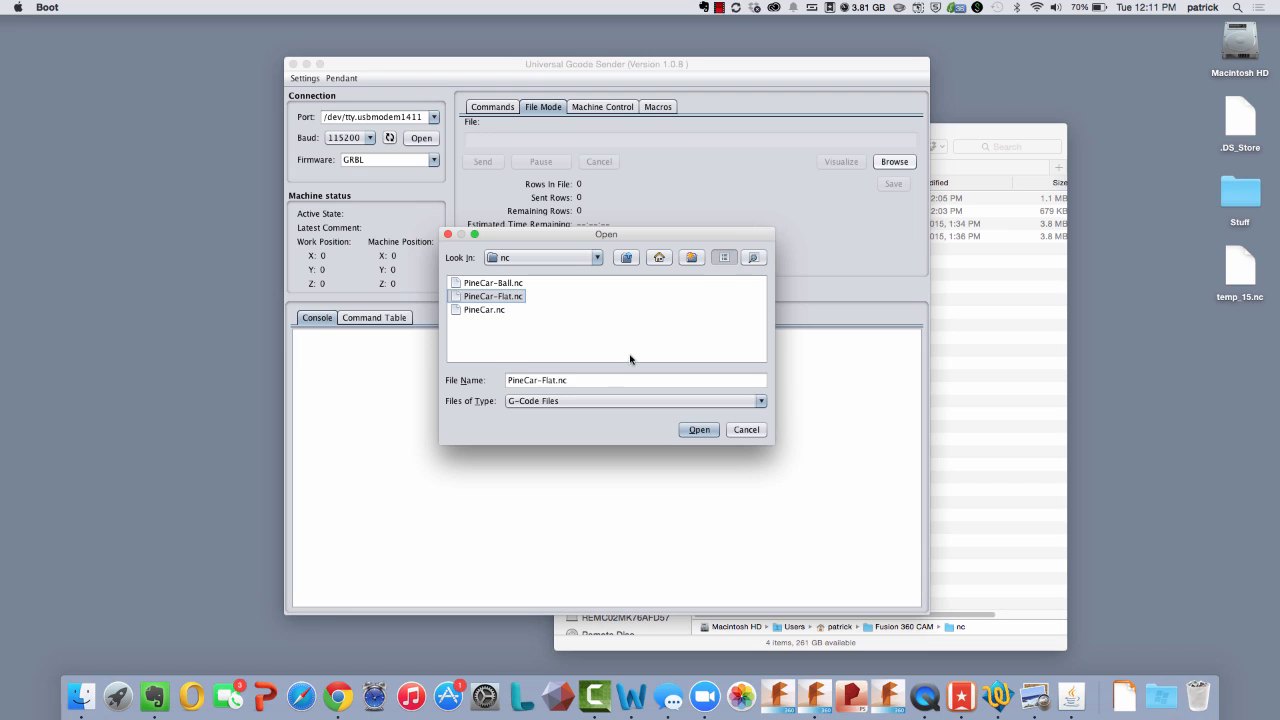
left_click(698, 430)
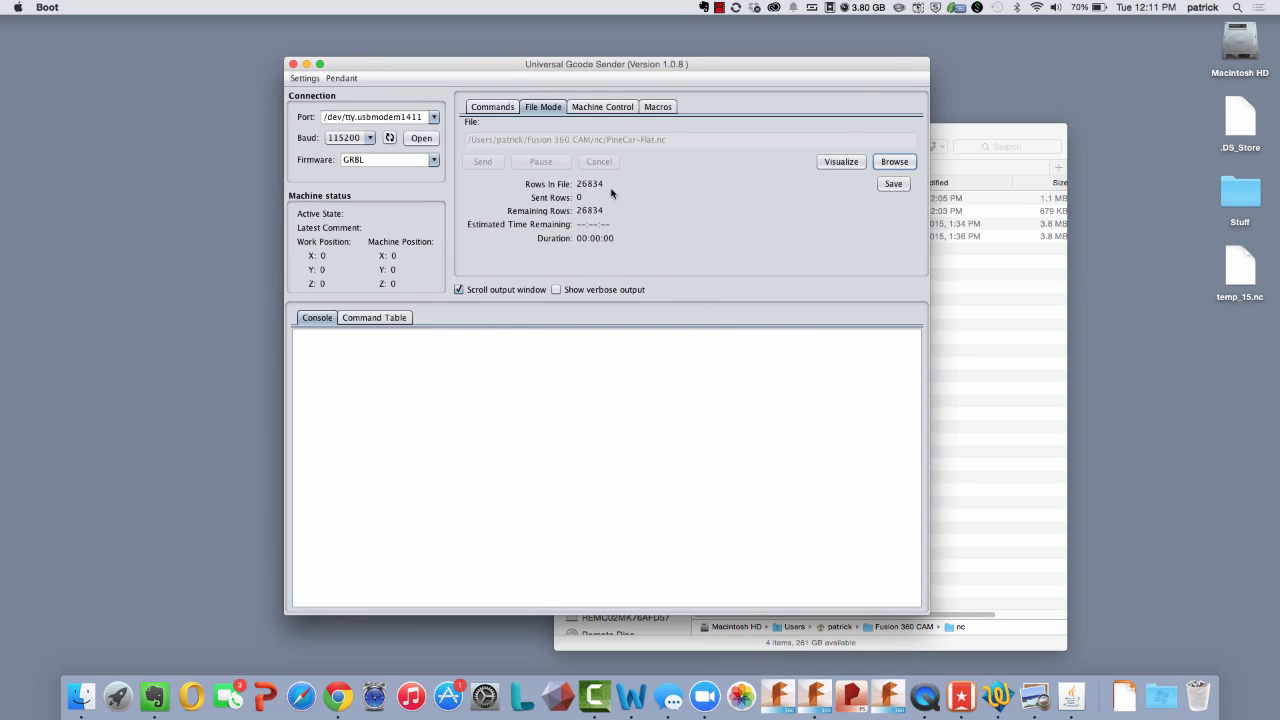